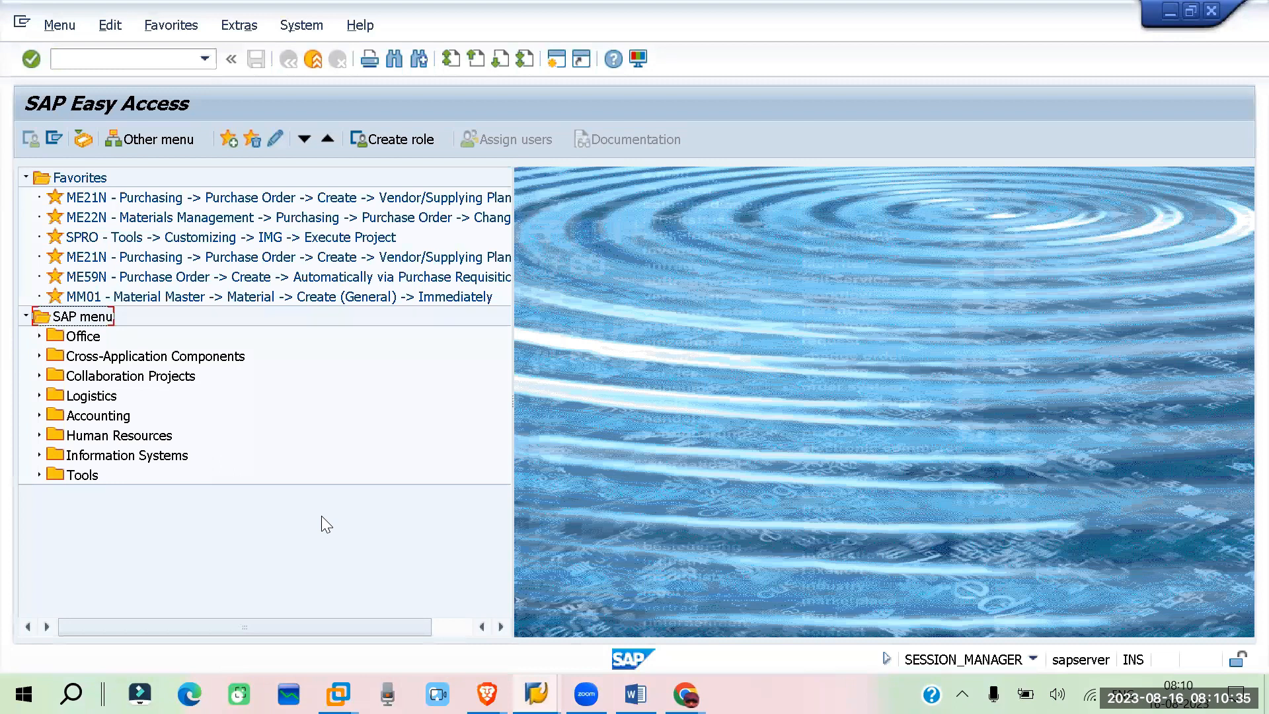
# - Open the Display Vendor transaction XK03 and enter vendor 600005
pyautogui.click(104, 58)
pyautogui.write('XK03')
pyautogui.press('Return')
pyautogui.click(333, 173)
pyautogui.click(318, 197)
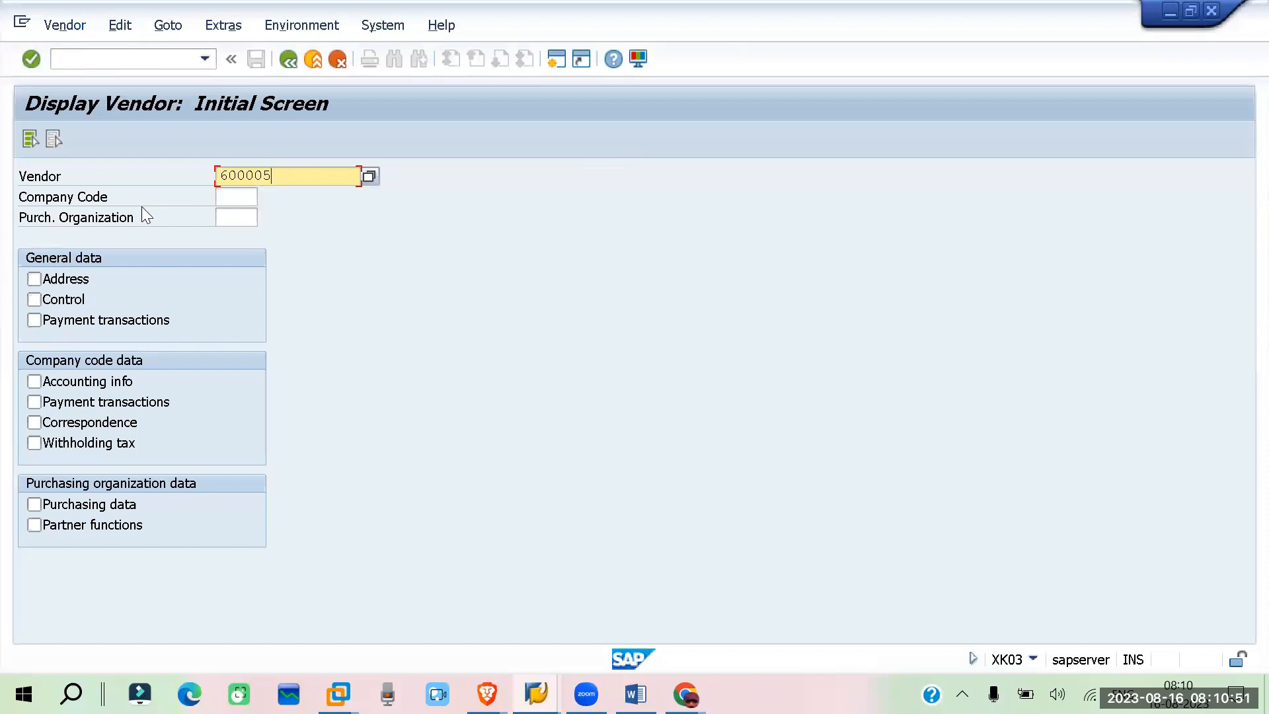
# - Display the vendor's partner functions for company code RE01 and purchasing organization PORP
pyautogui.click(247, 198)
pyautogui.click(245, 196)
pyautogui.click(244, 215)
pyautogui.click(239, 217)
pyautogui.click(237, 238)
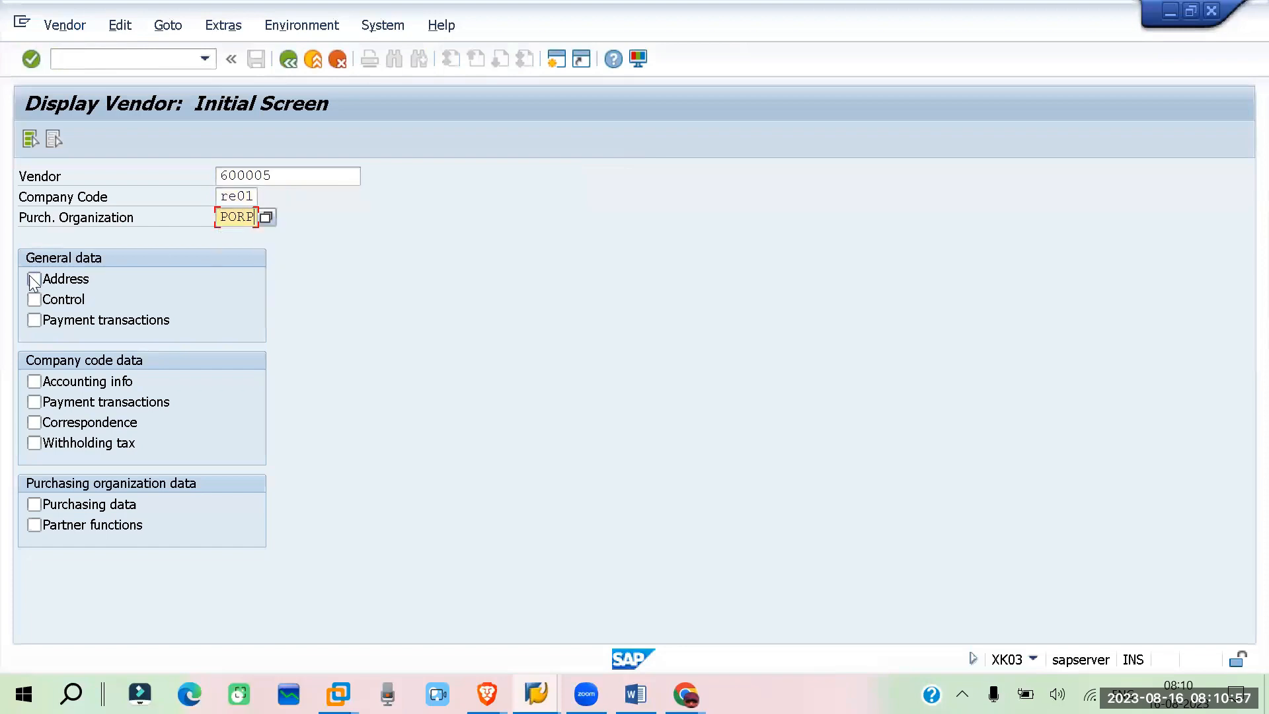
pyautogui.click(31, 525)
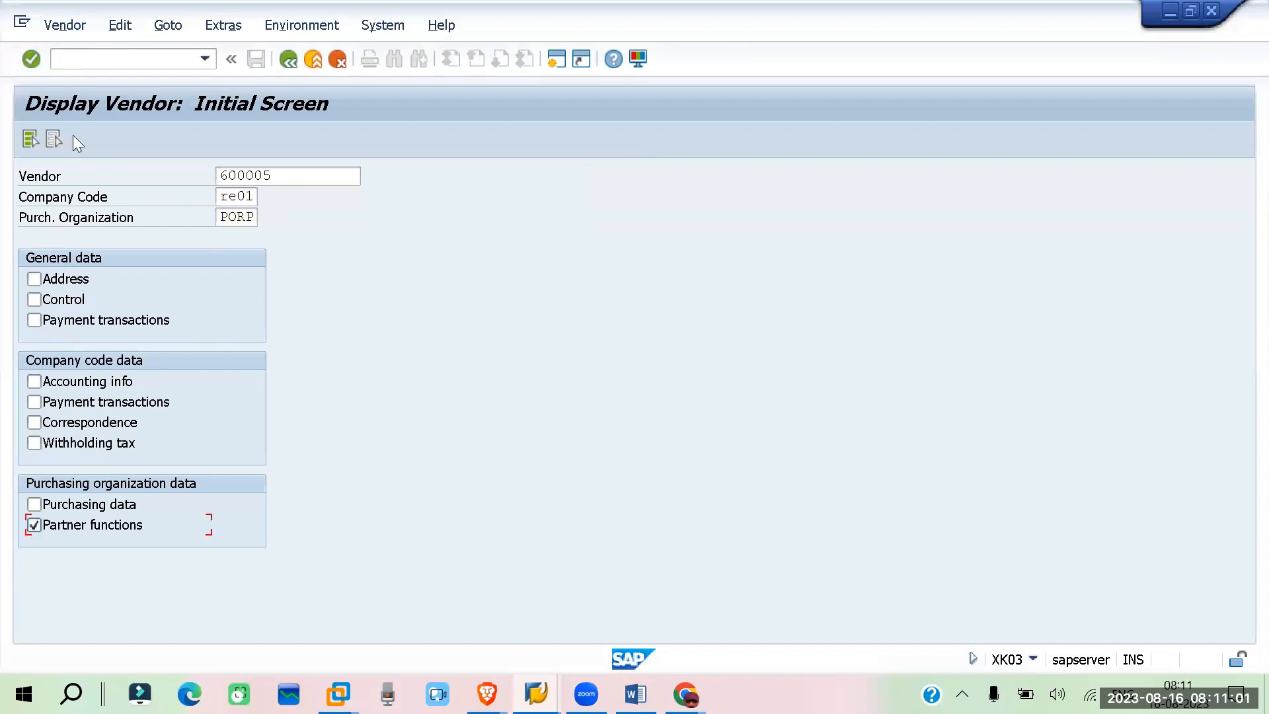
pyautogui.click(244, 195)
pyautogui.press('Return')
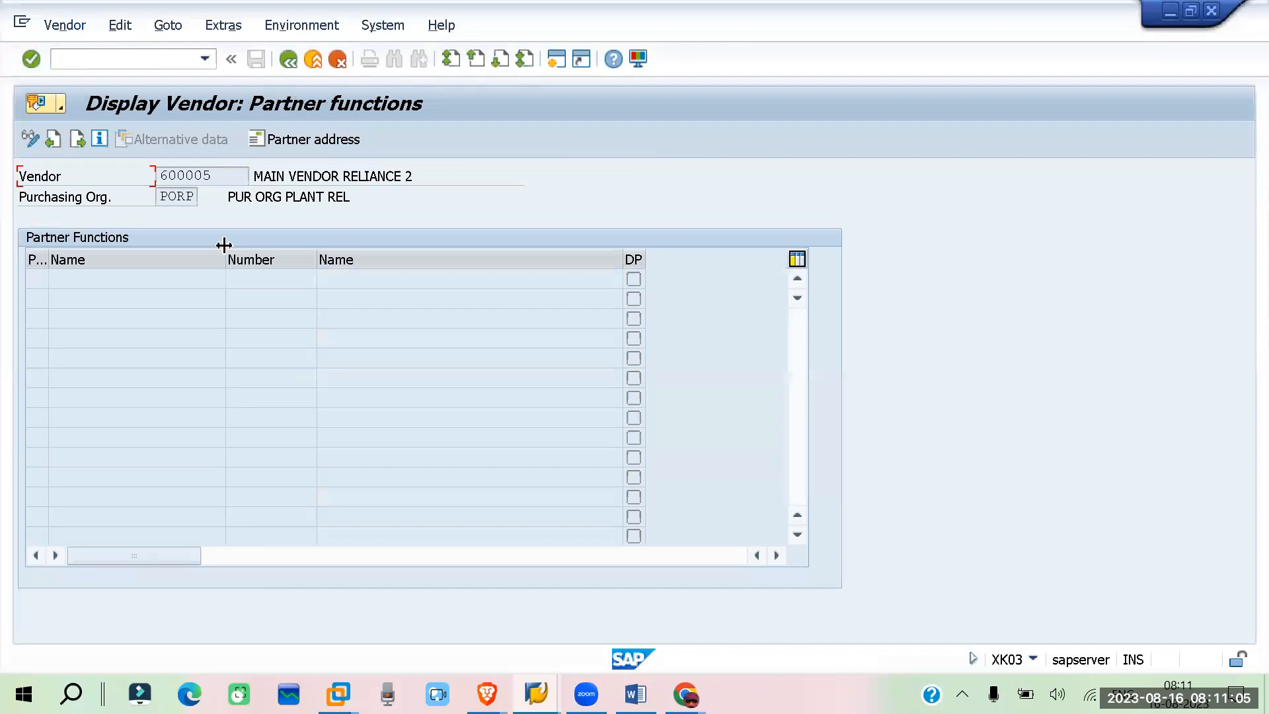
# - Return to the initial vendor screen and display the partner functions of vendor 600006
pyautogui.click(288, 59)
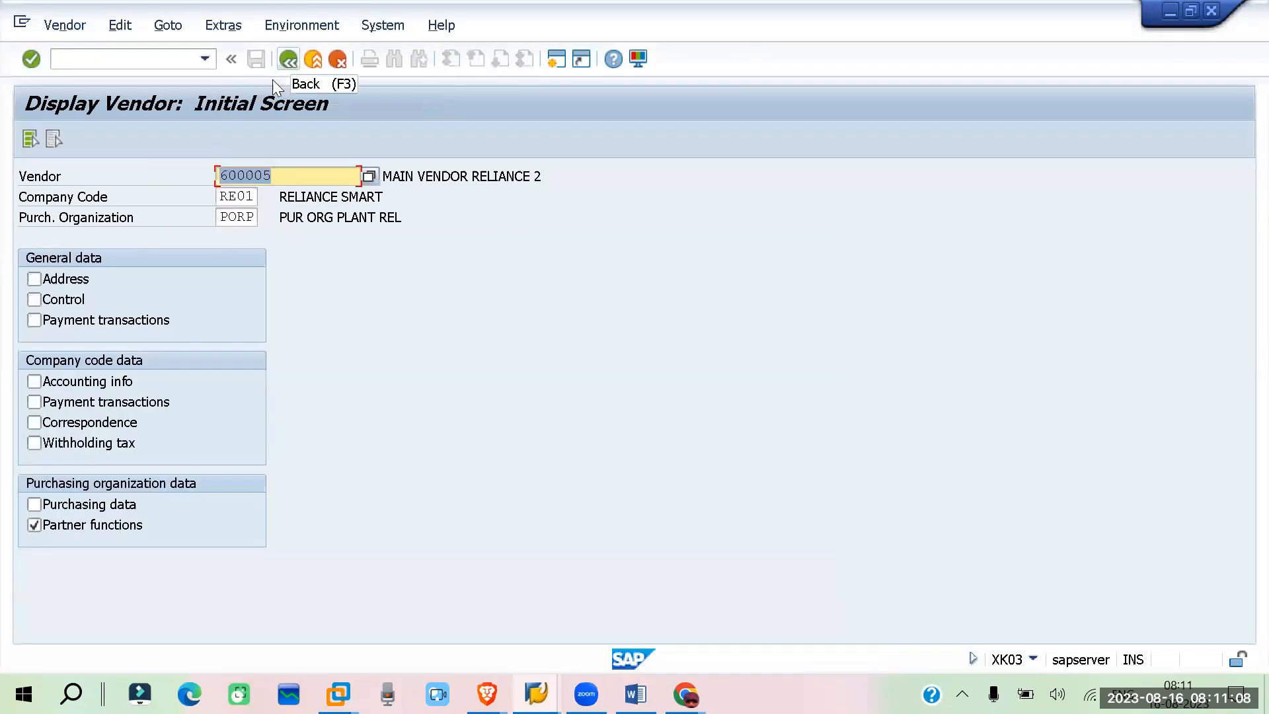
pyautogui.click(281, 177)
pyautogui.press('BackSpace')
pyautogui.write('6')
pyautogui.press('Return')
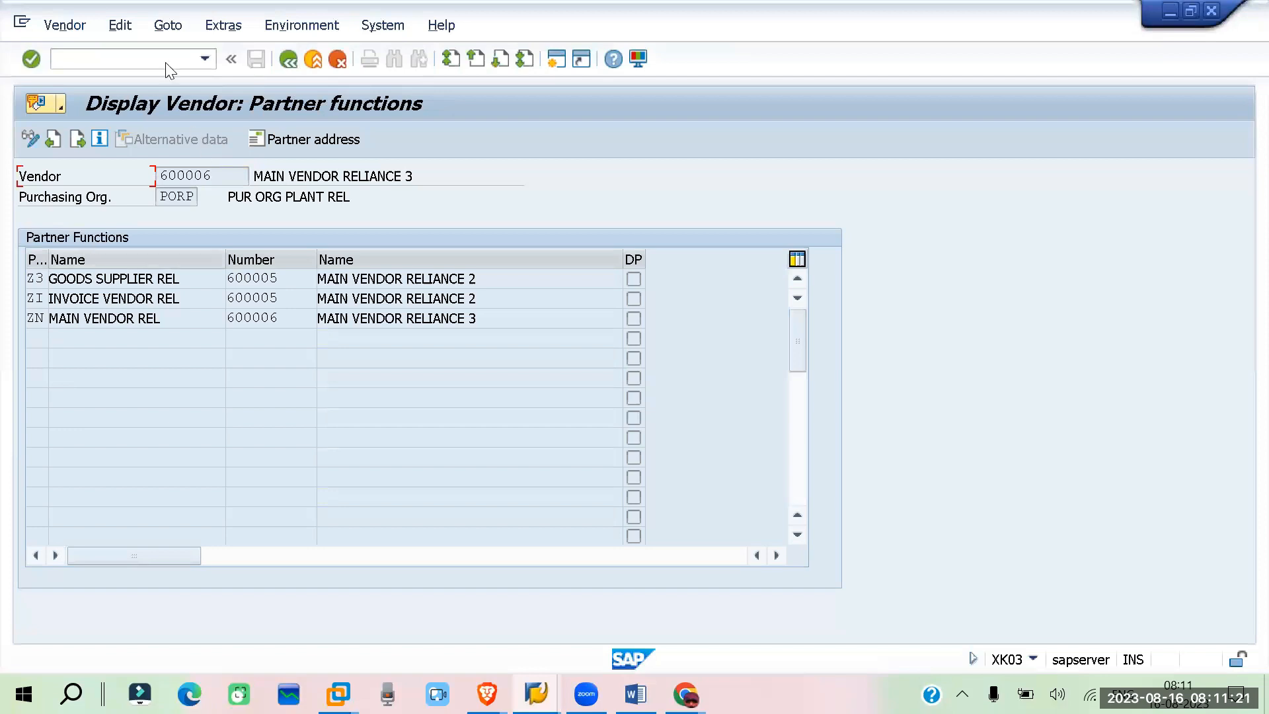
pyautogui.moveTo(212, 175); pyautogui.dragTo(126, 176)
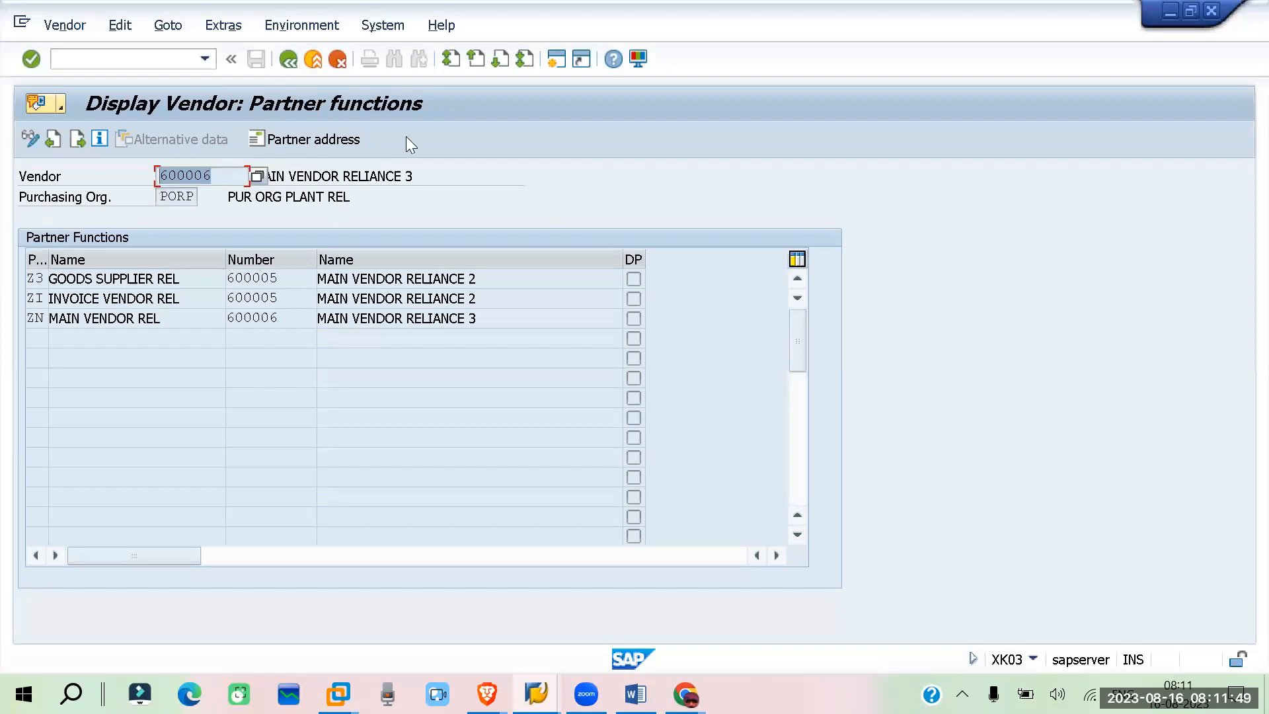
# - Open the Create Purchase Order transaction ME21N in a new session
pyautogui.click(557, 61)
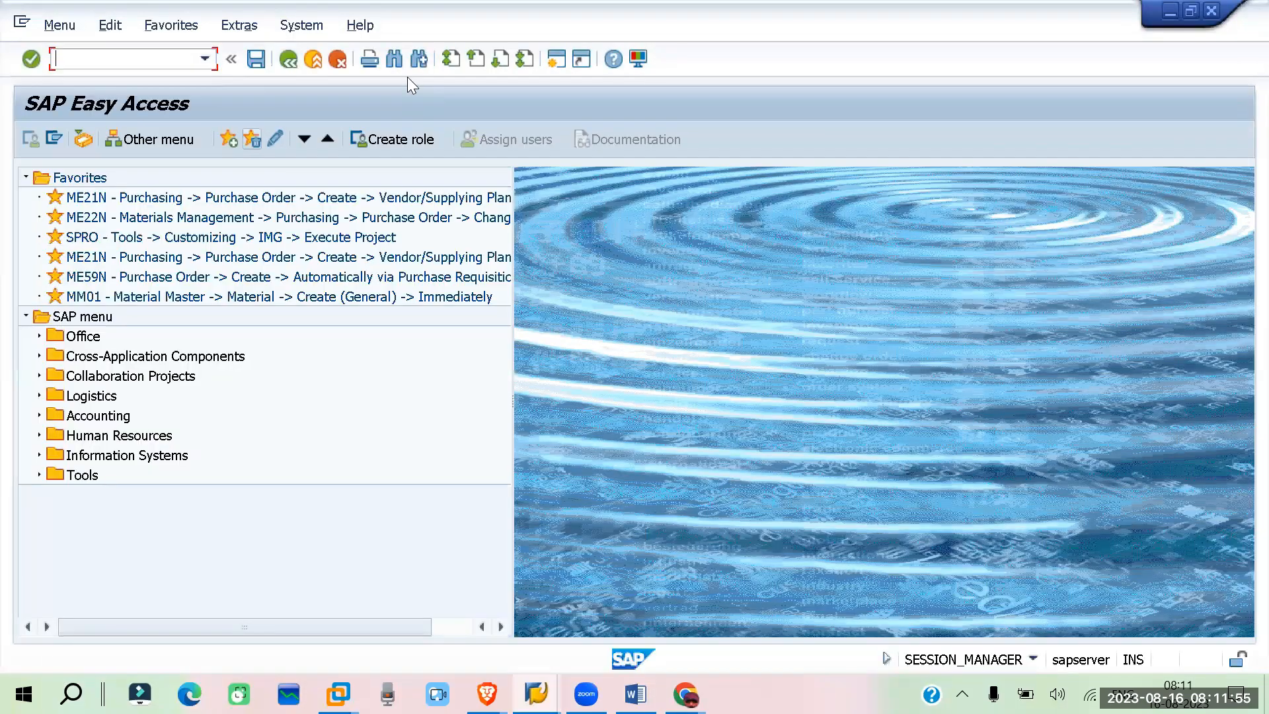
pyautogui.write('ME21N')
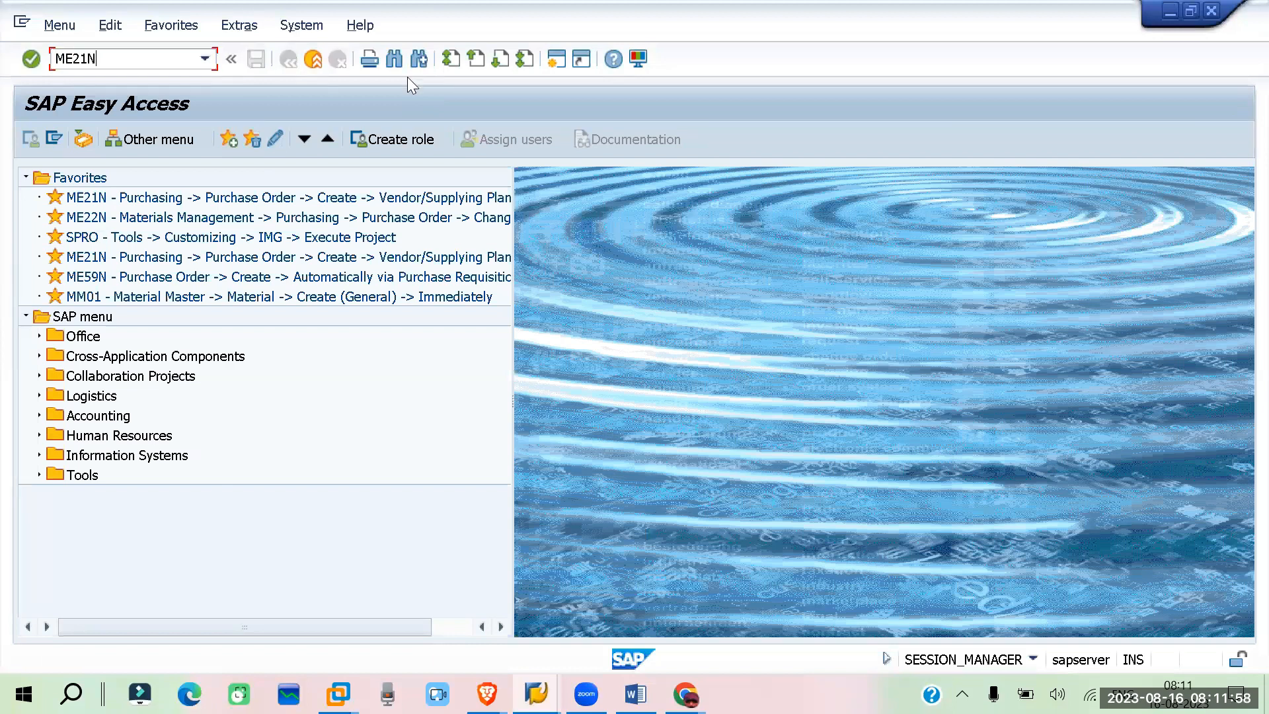
pyautogui.press('Return')
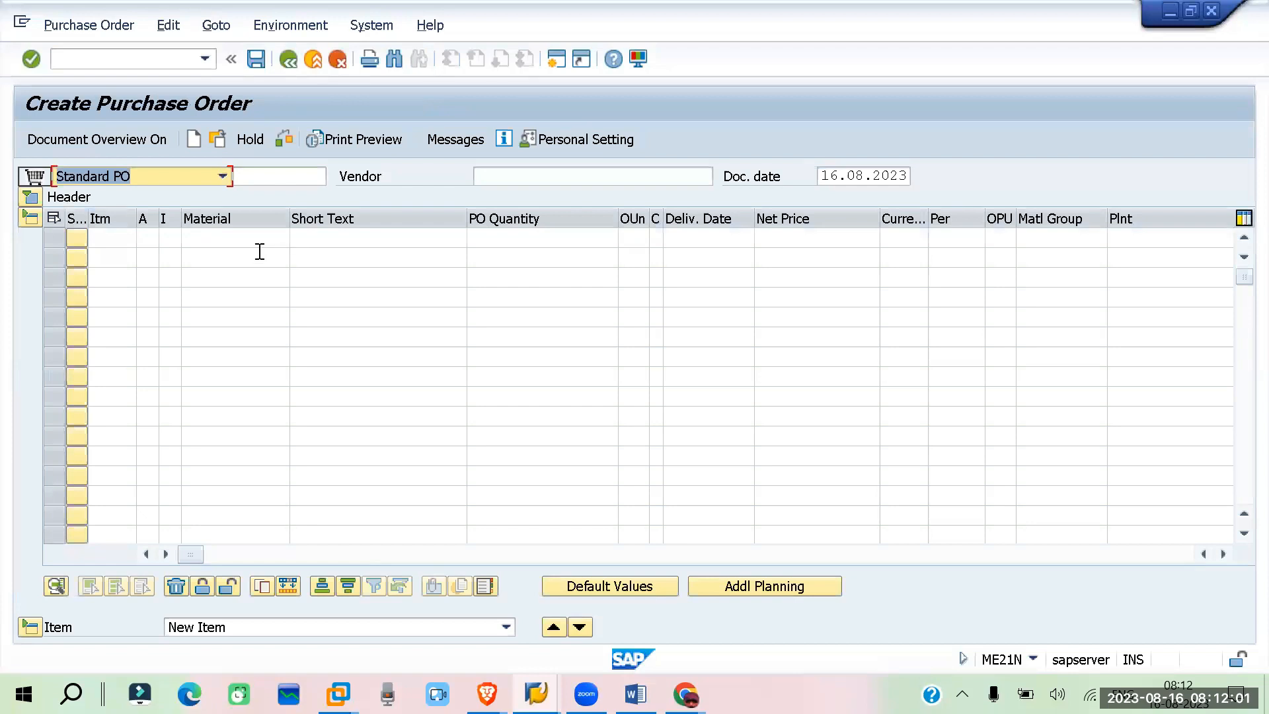
# - Enter 600006 as the vendor of the standard purchase order
pyautogui.click(626, 177)
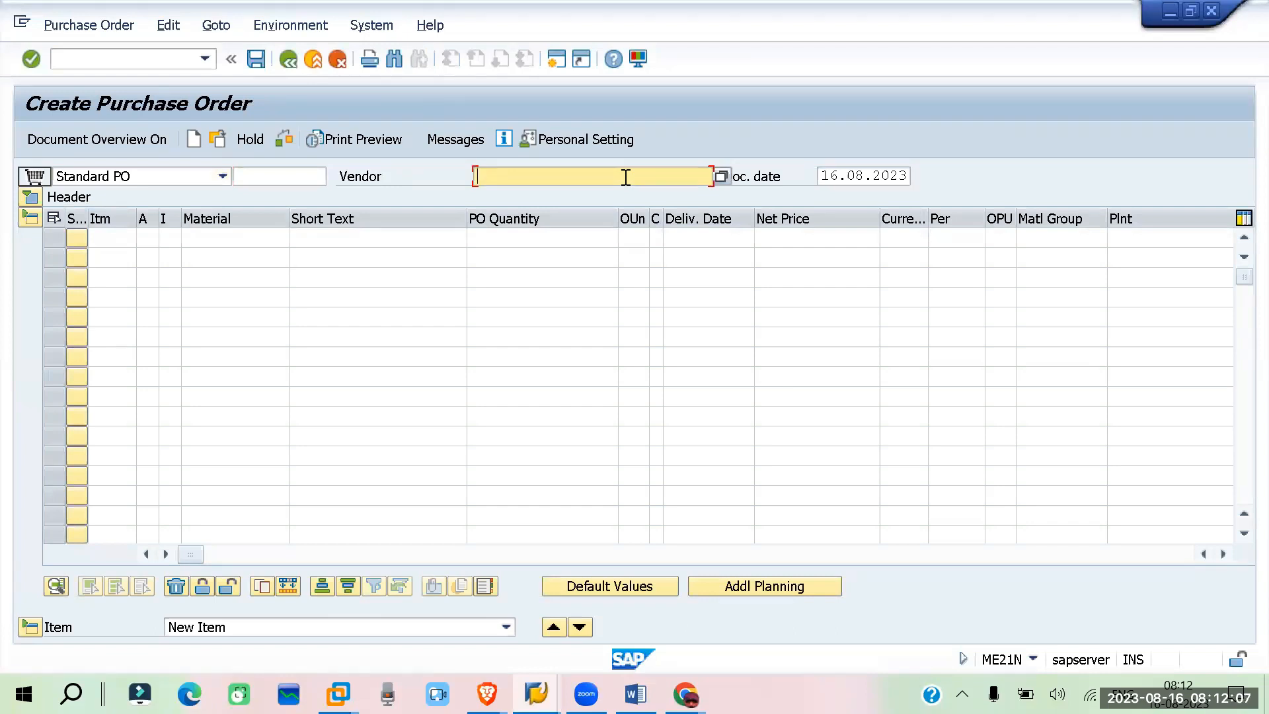
pyautogui.click(626, 178)
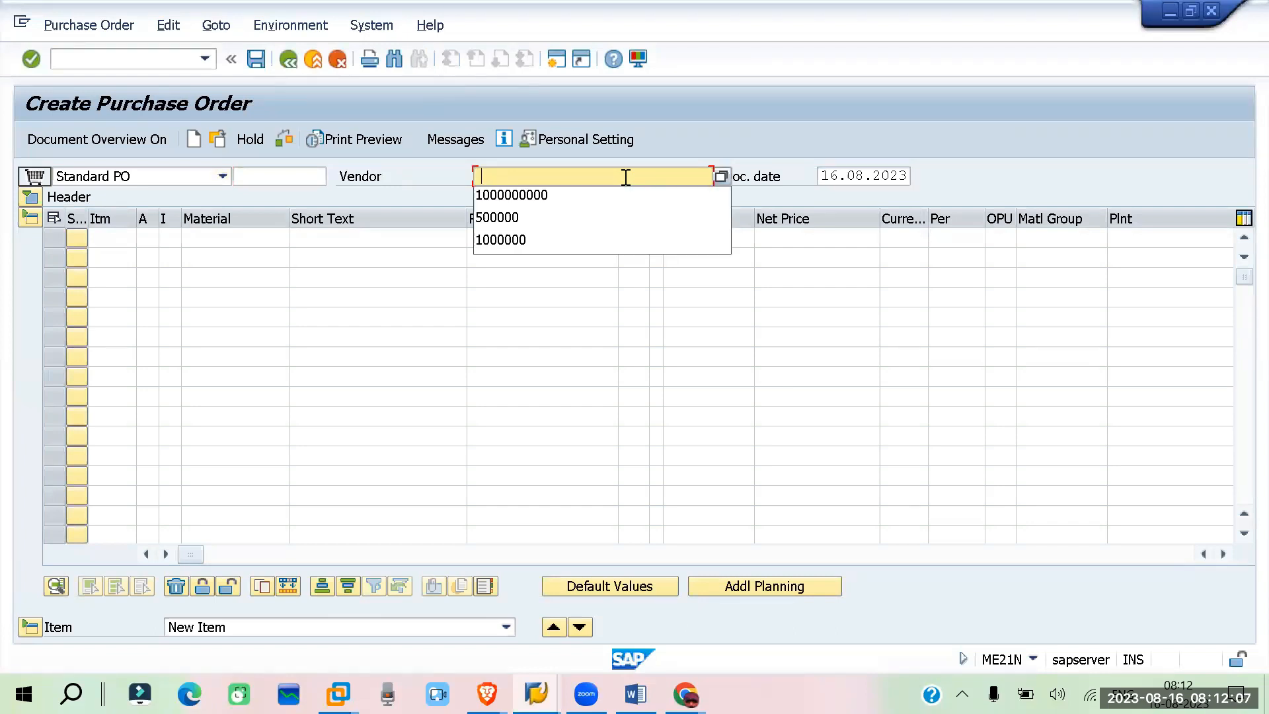
pyautogui.click(563, 220)
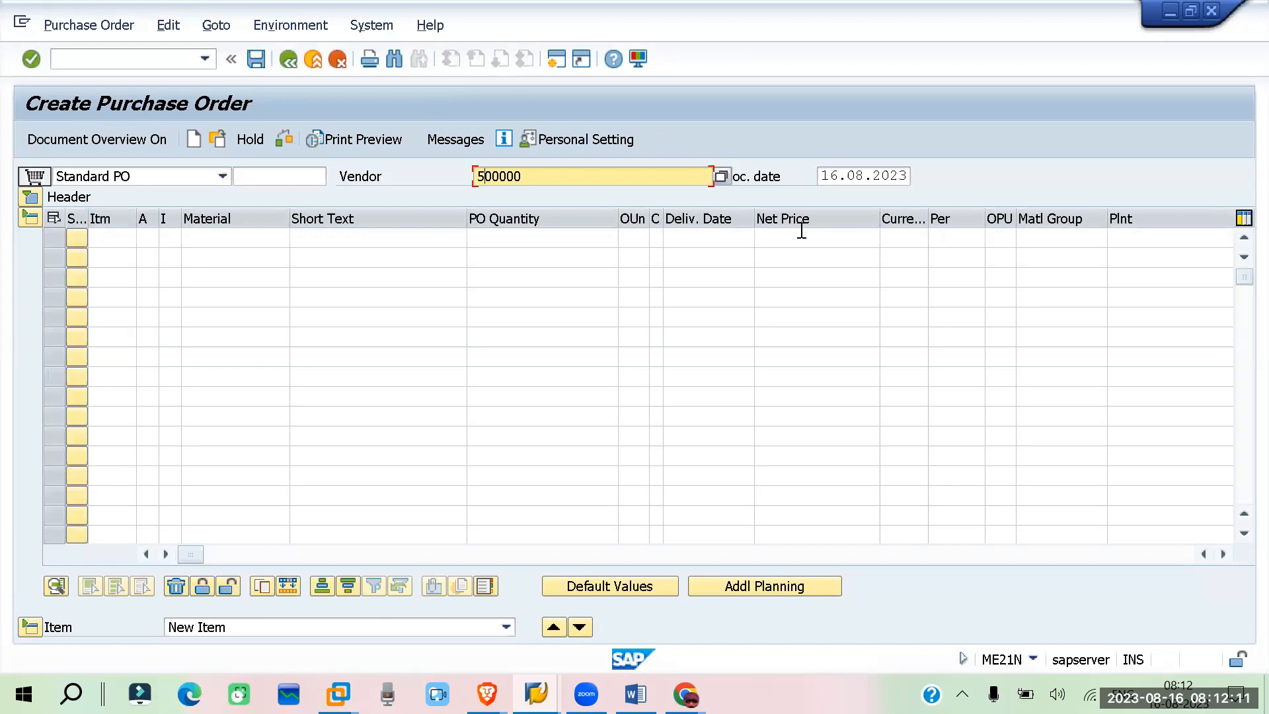
pyautogui.press('Home')
pyautogui.press('Delete')
pyautogui.write('6')
pyautogui.click(532, 180)
pyautogui.press('BackSpace')
pyautogui.write('6')
# - Fill the first order item with material 1339, PO quantity 100 and plant RP01
pyautogui.click(232, 238)
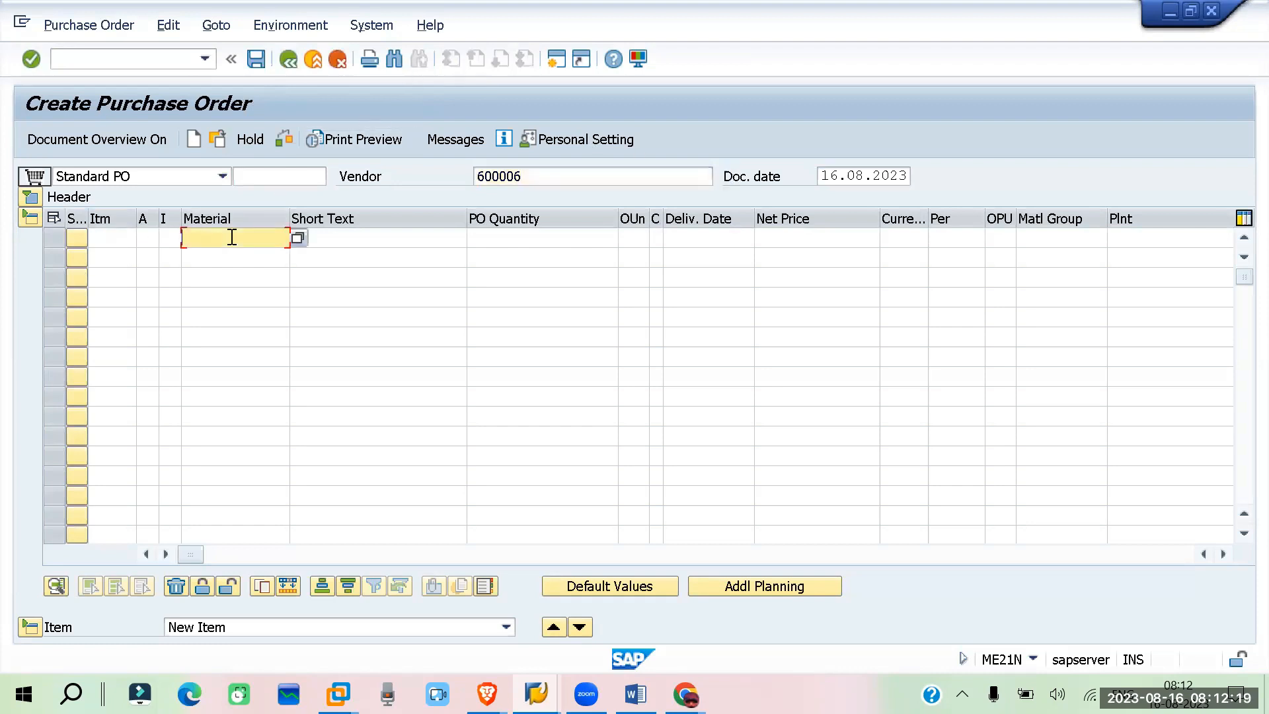
pyautogui.click(220, 258)
pyautogui.click(533, 237)
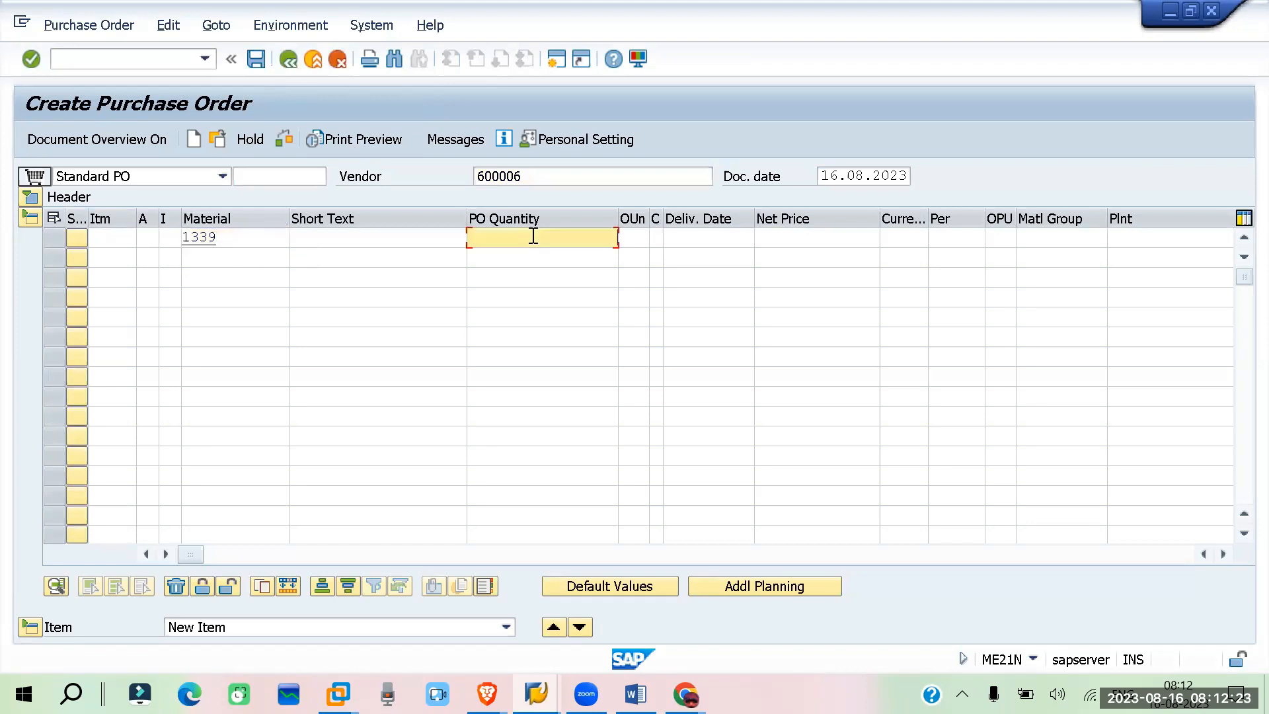
pyautogui.write('100')
pyautogui.click(1134, 242)
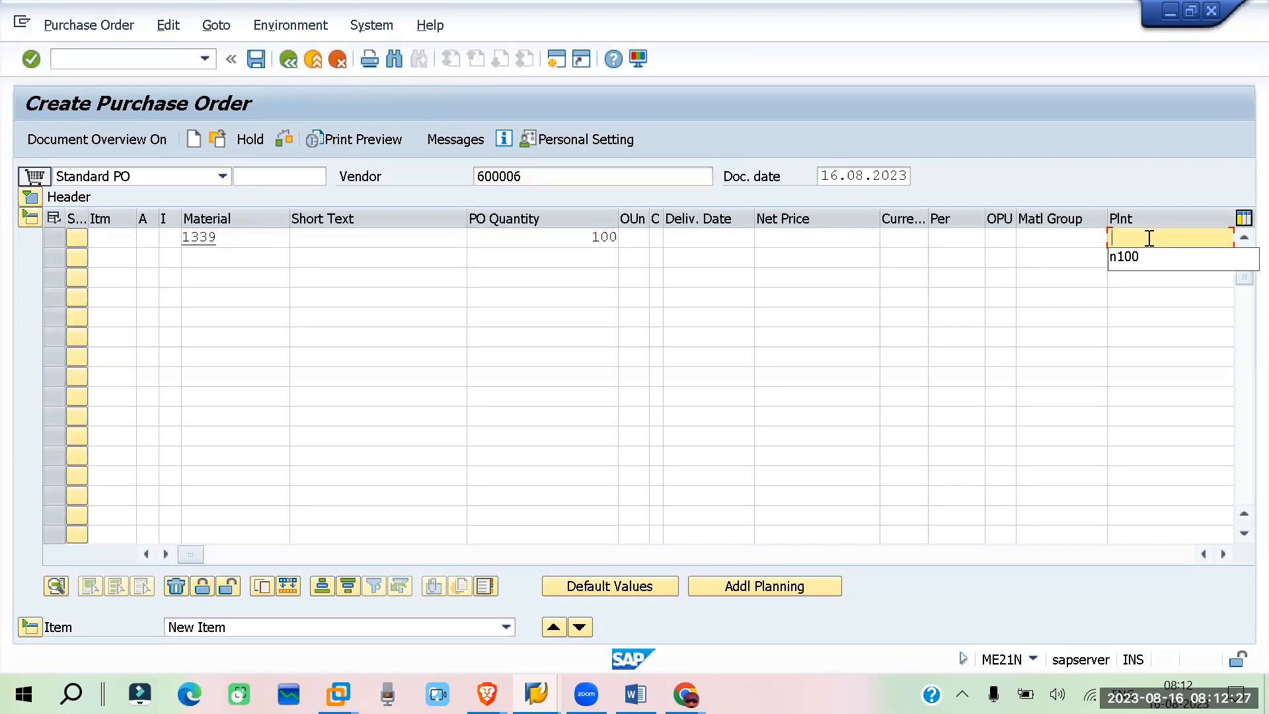
pyautogui.press('BackSpace')
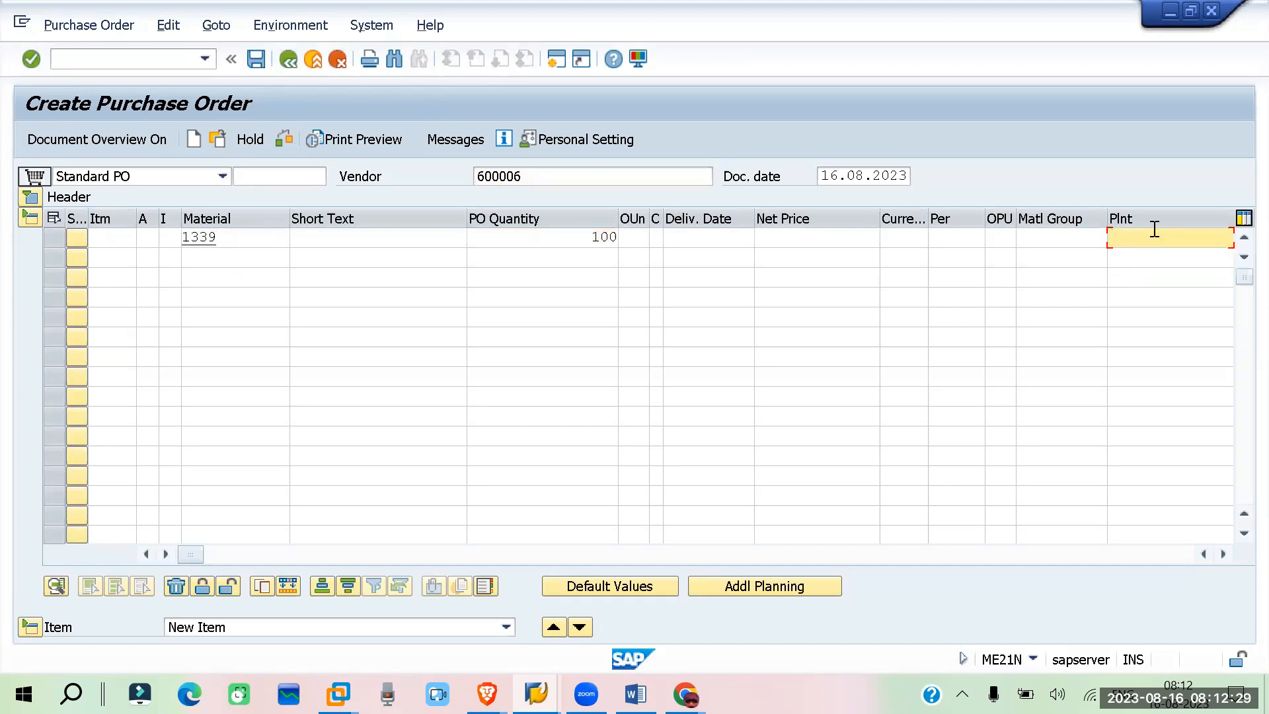
pyautogui.write('RP01')
# - Set the first item's storage location to RM01 and submit the item entry
pyautogui.click(1224, 555)
pyautogui.click(1224, 555)
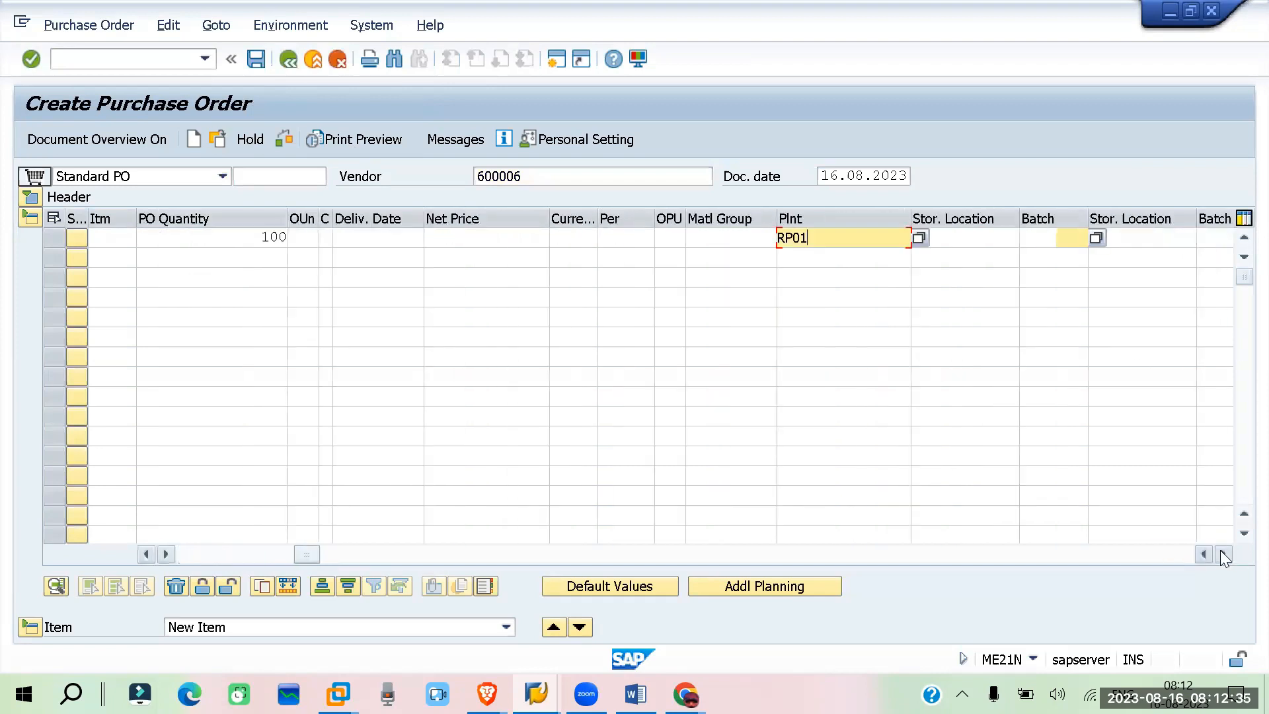
pyautogui.click(1224, 555)
pyautogui.click(1224, 555)
pyautogui.click(791, 236)
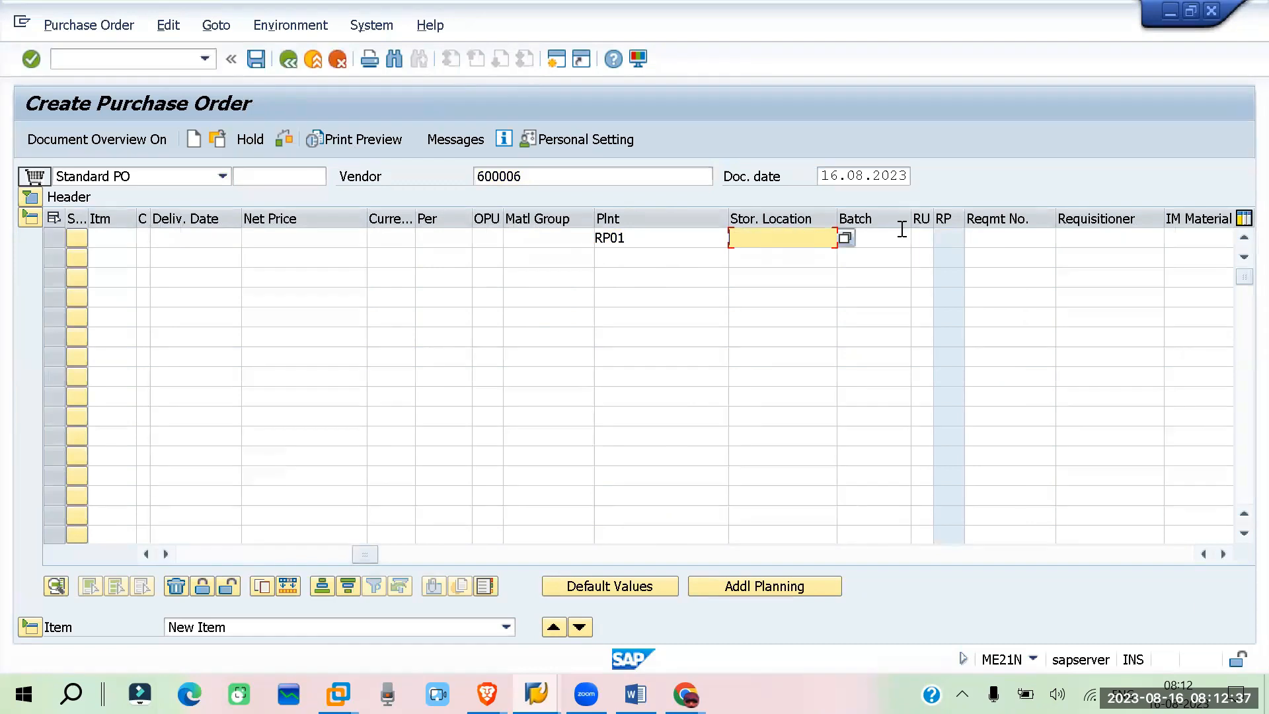
pyautogui.write('RM01')
pyautogui.press('Return')
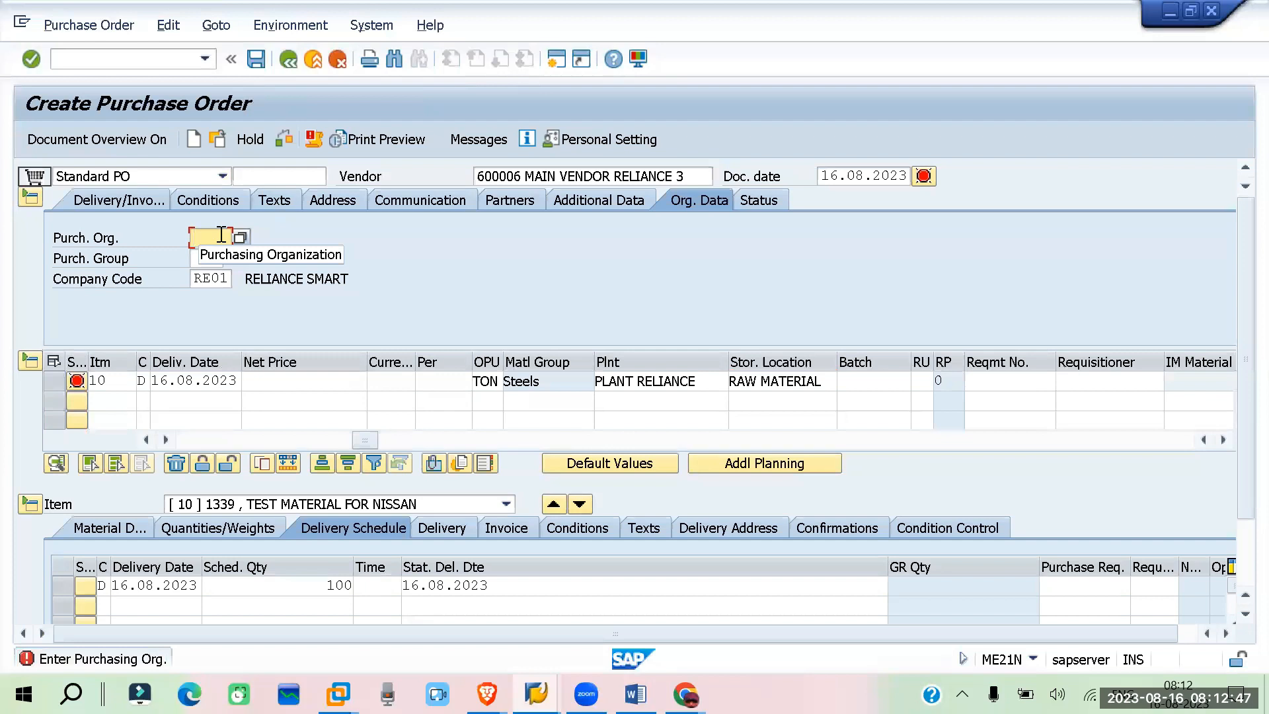
# - Set the header's purchasing organization to PORP and choose purchasing group ZR1 (reliance pur grp) from the value list
pyautogui.click(221, 234)
pyautogui.write('PORP')
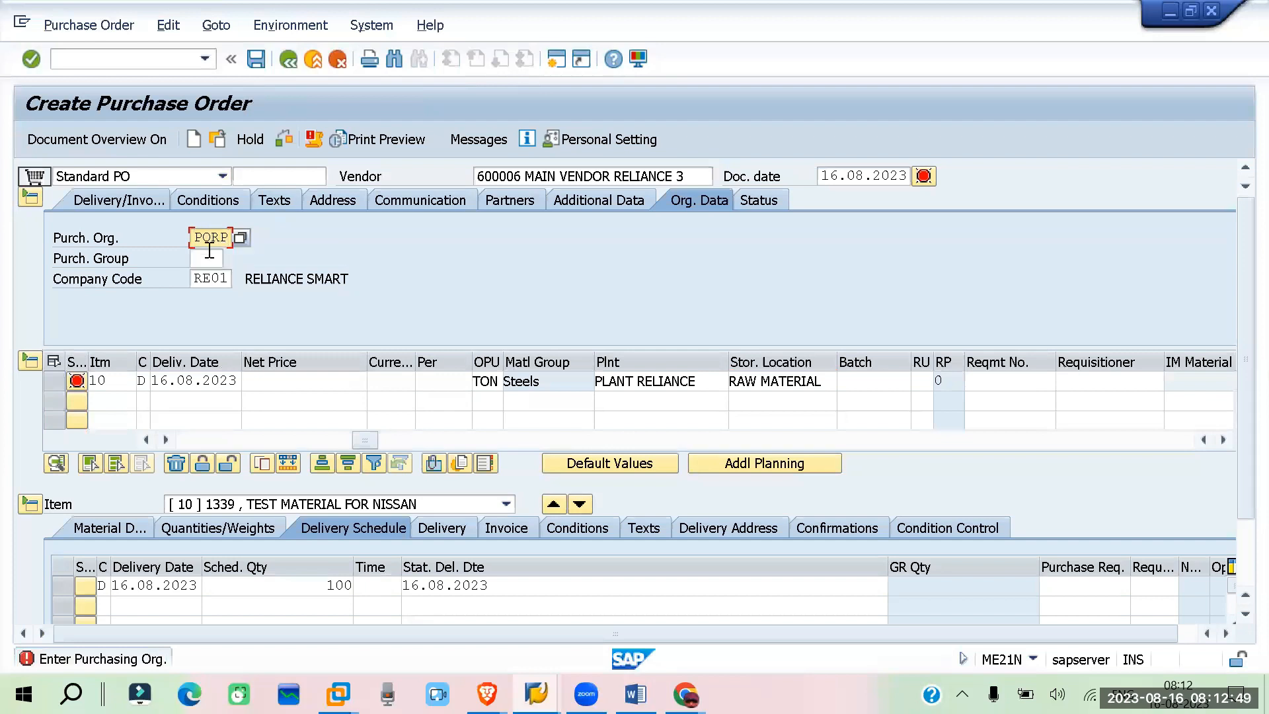
pyautogui.click(211, 256)
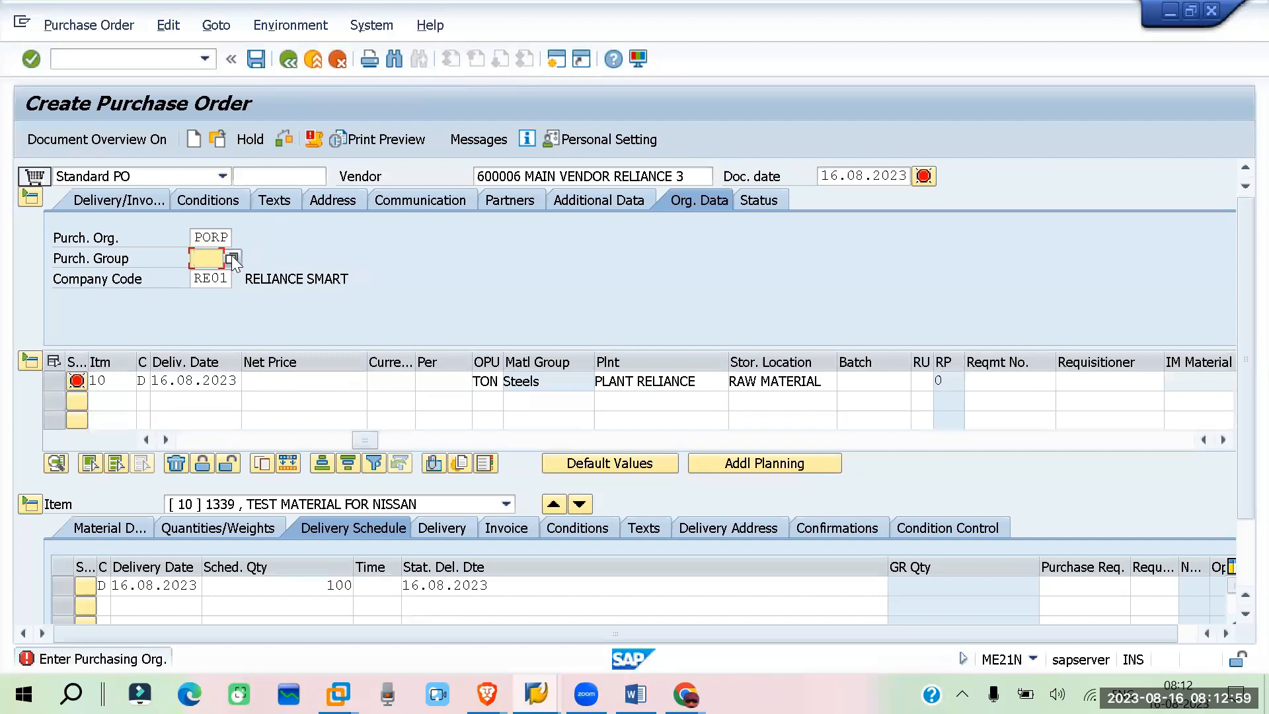
pyautogui.click(232, 258)
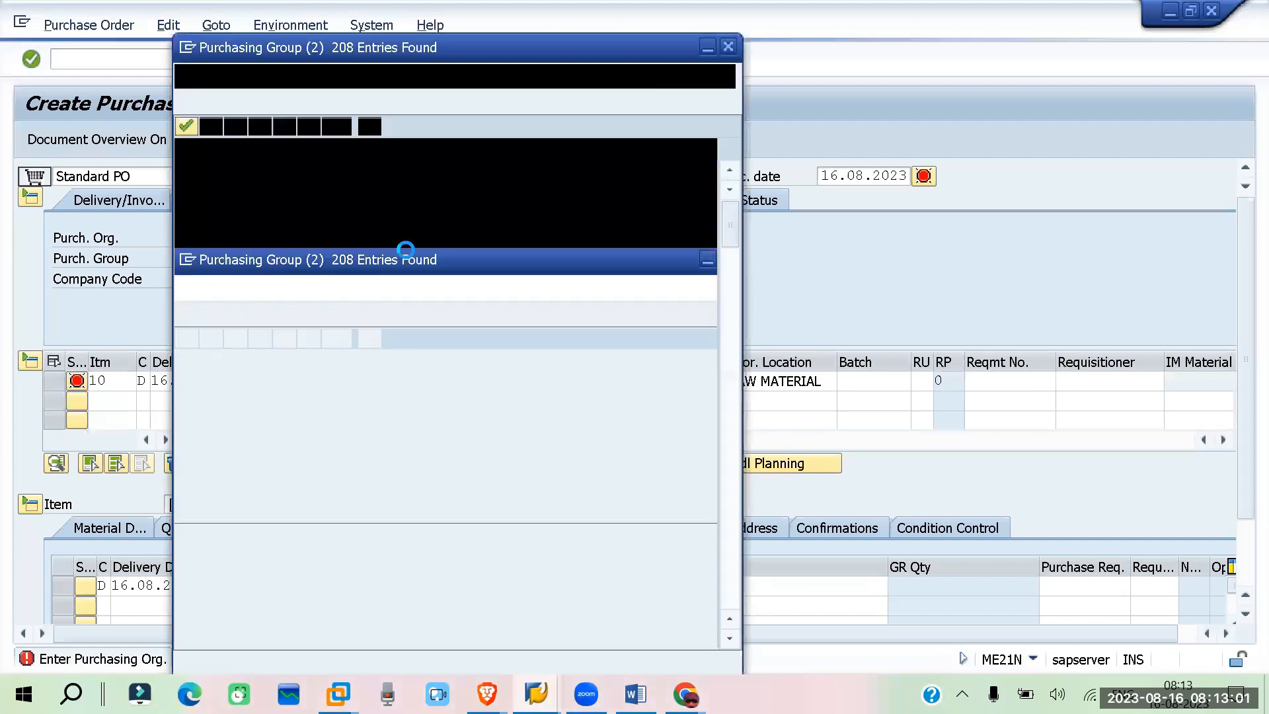
pyautogui.scroll(-20, 257, 218)
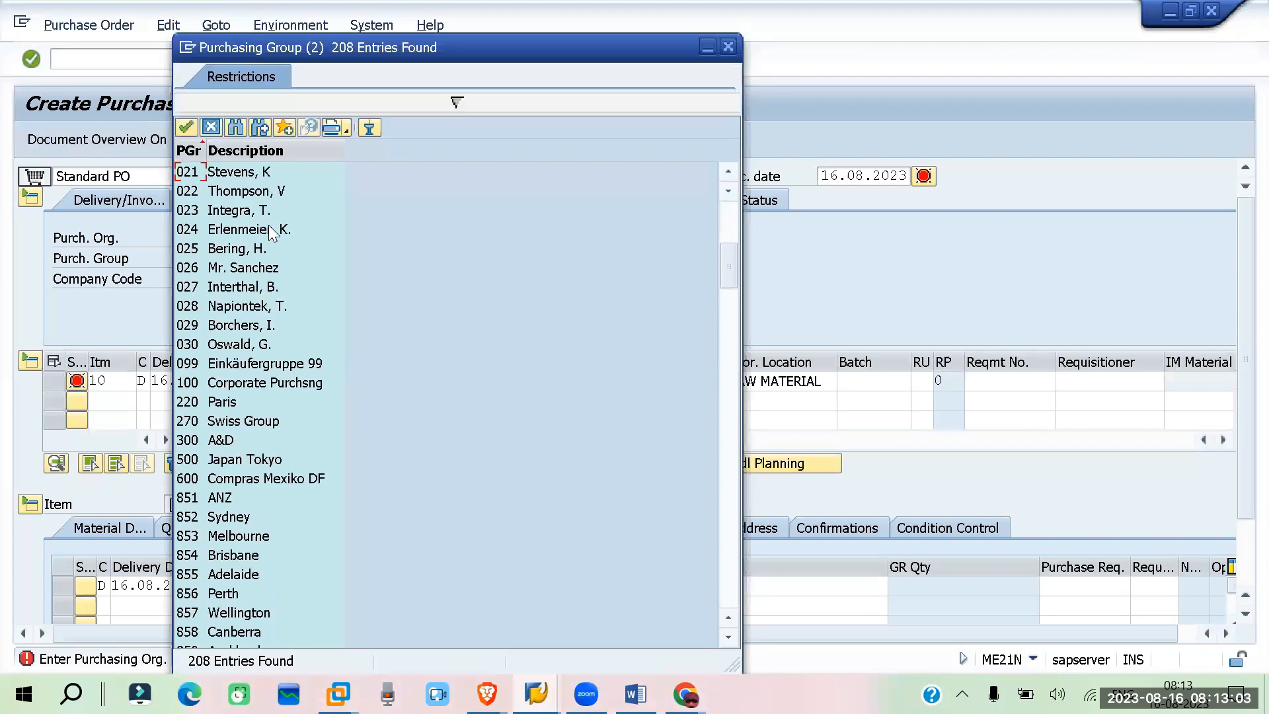
pyautogui.scroll(-9, 274, 233)
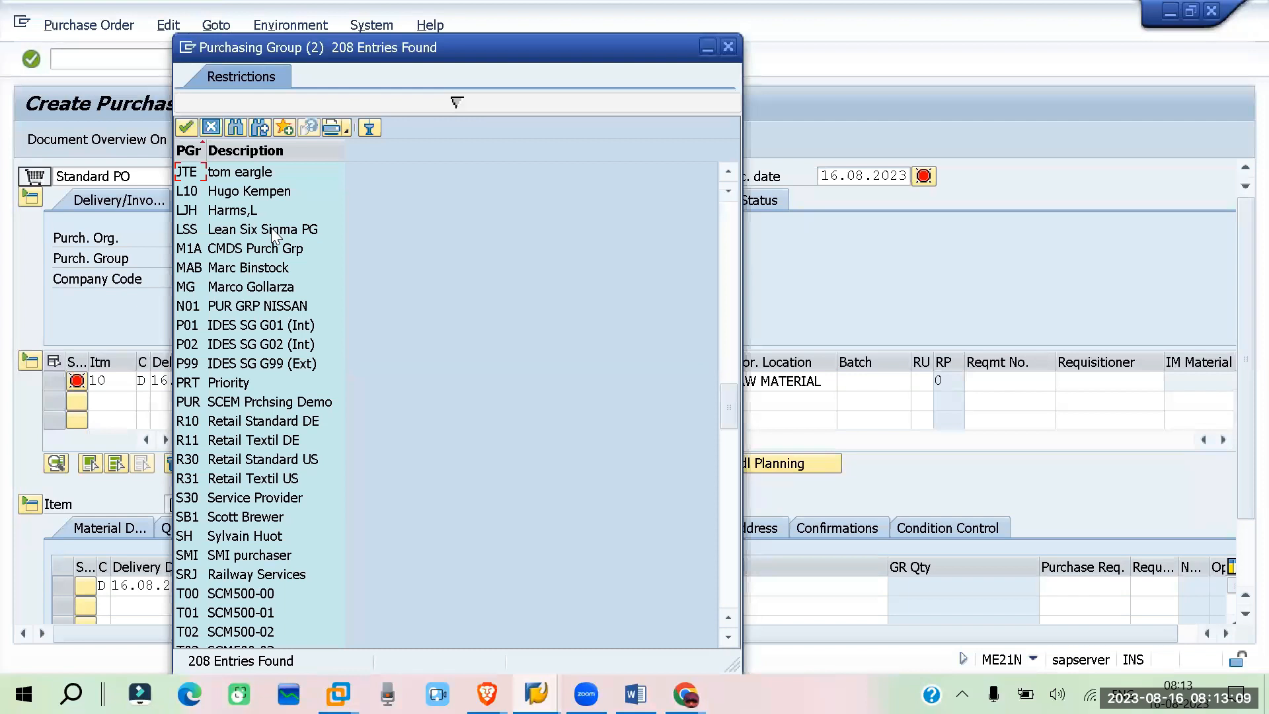
pyautogui.scroll(-7, 271, 232)
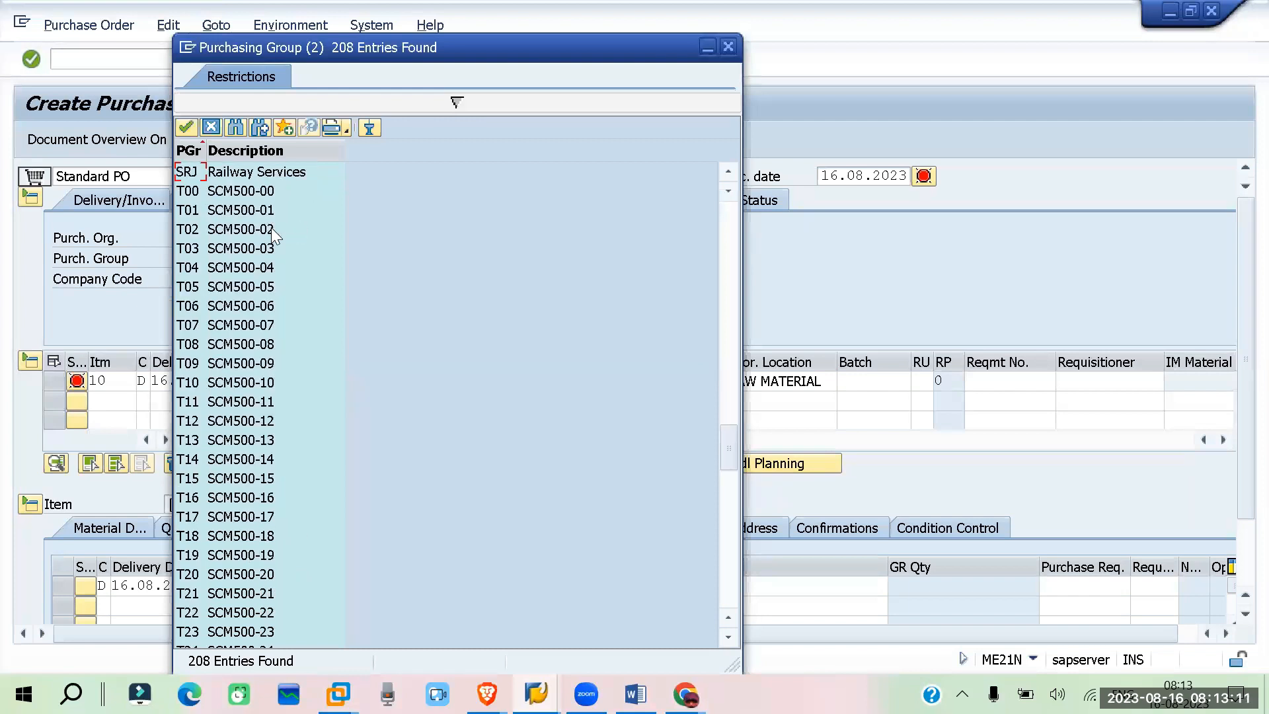
pyautogui.scroll(-9, 267, 277)
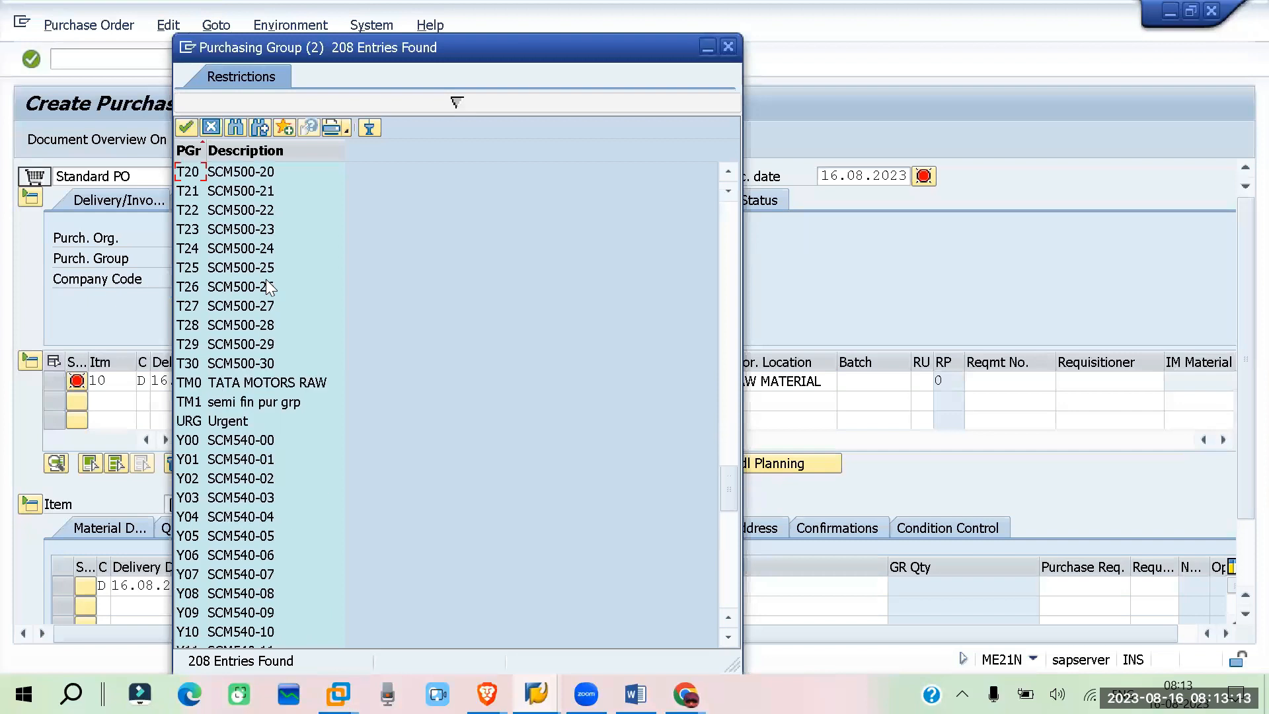
pyautogui.scroll(-8, 268, 287)
pyautogui.scroll(-1, 269, 286)
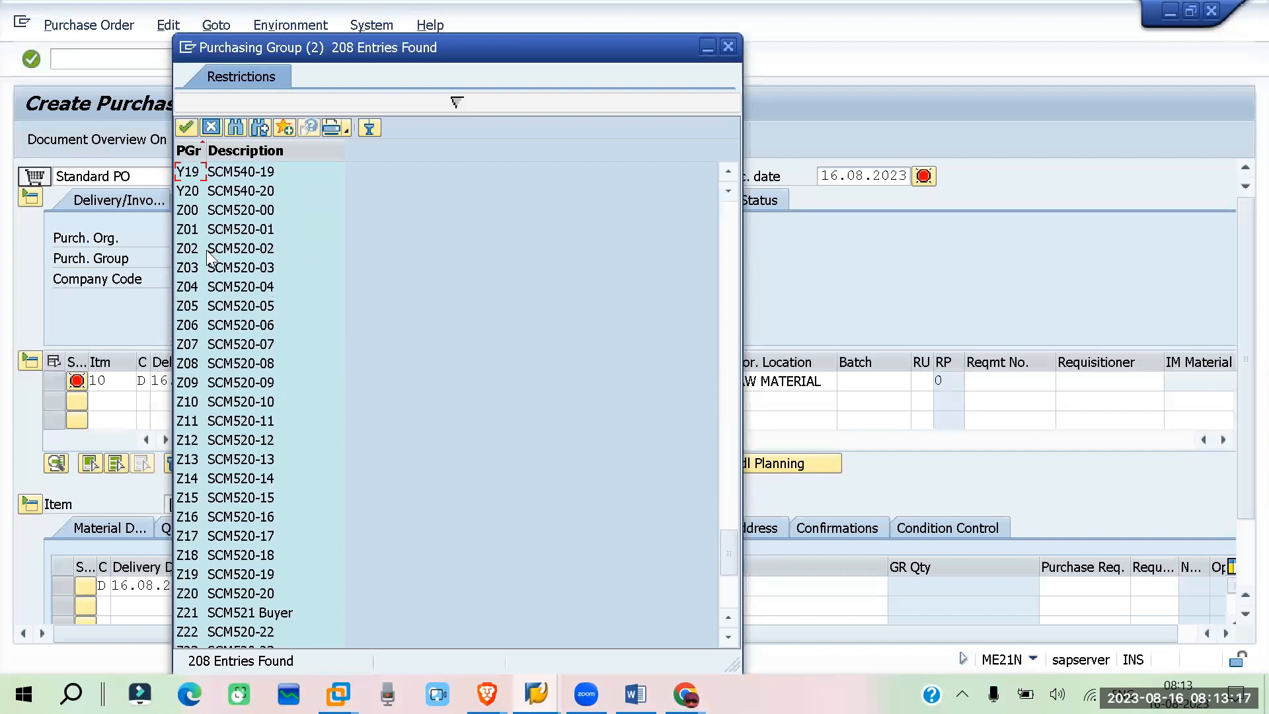
pyautogui.scroll(-5, 218, 433)
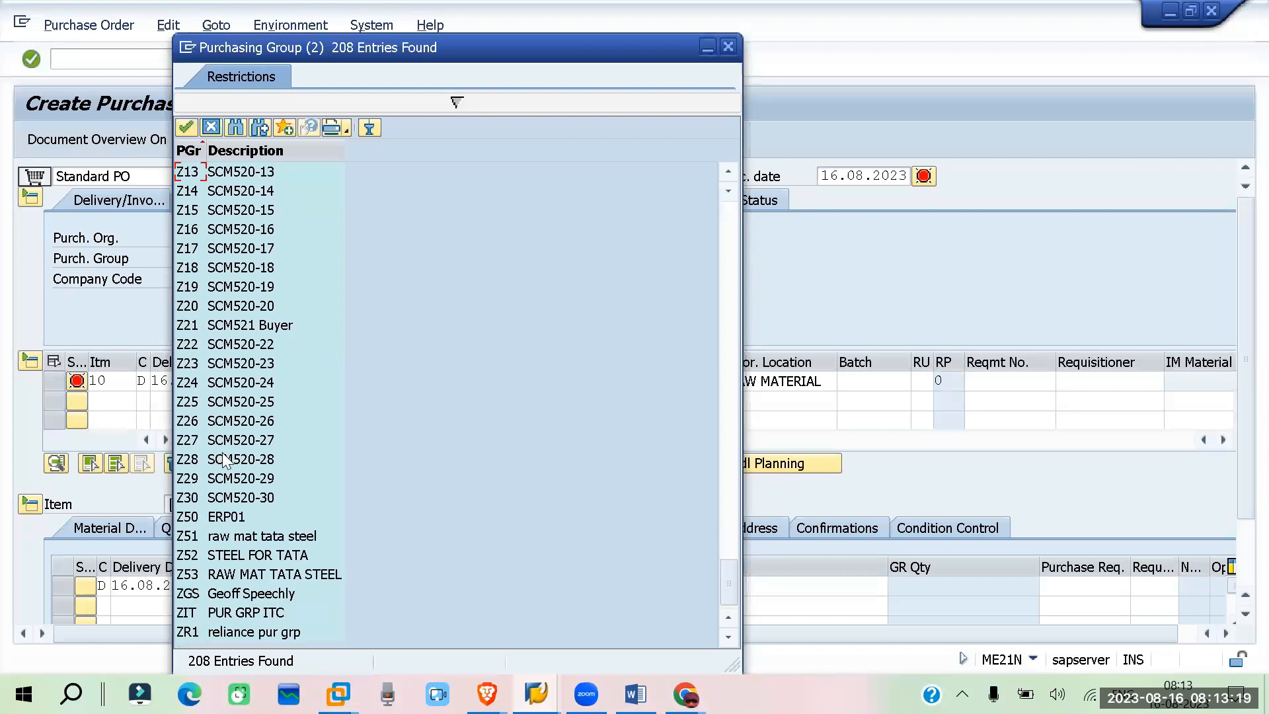
pyautogui.doubleClick(201, 629)
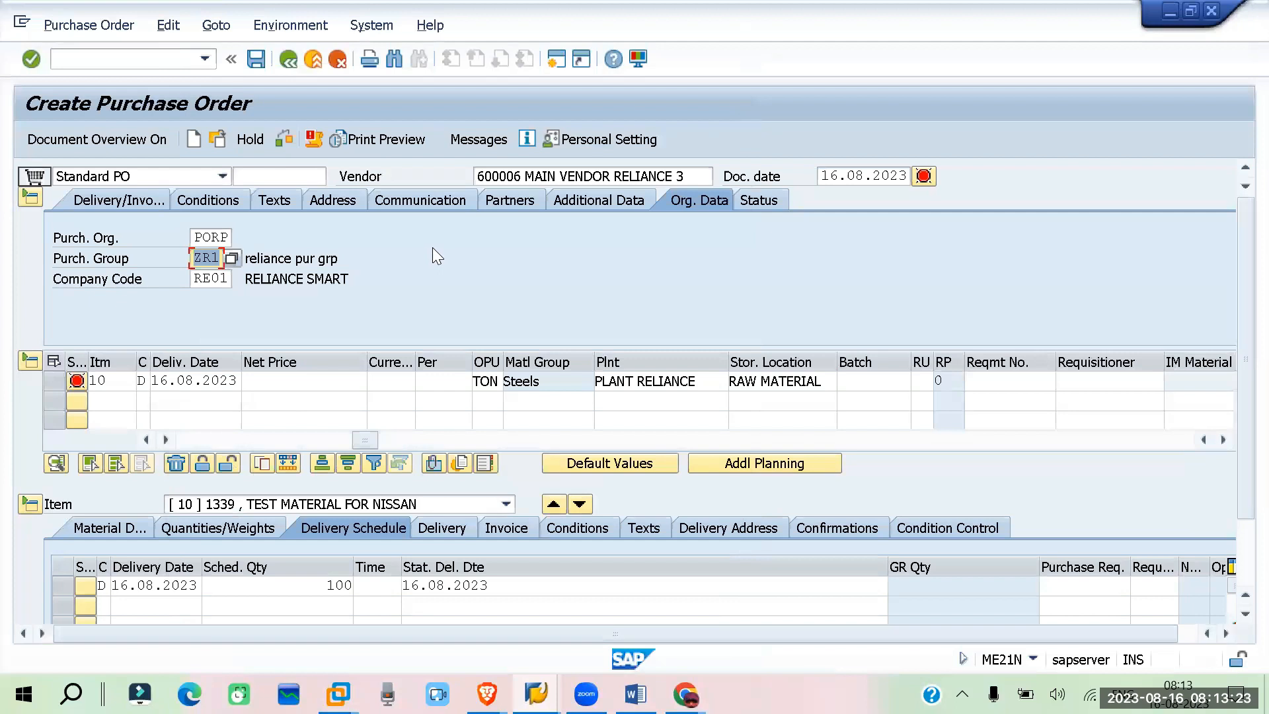
pyautogui.press('Return')
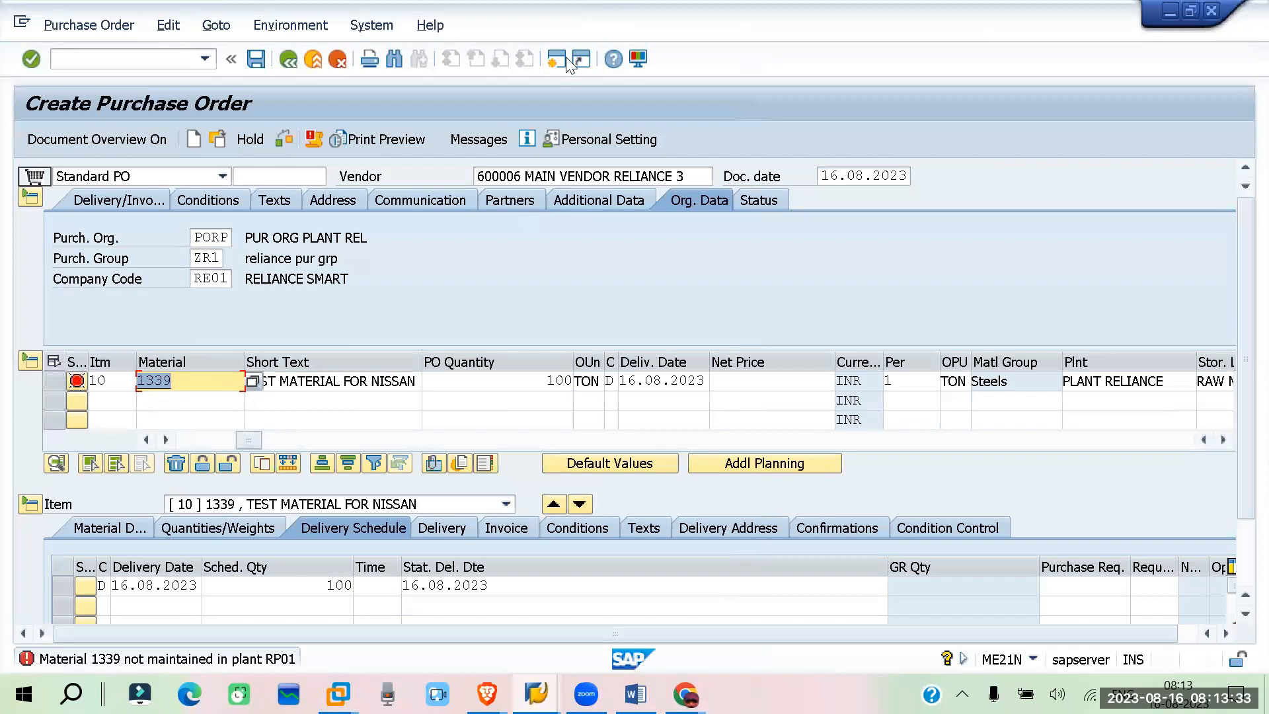
pyautogui.press('Return')
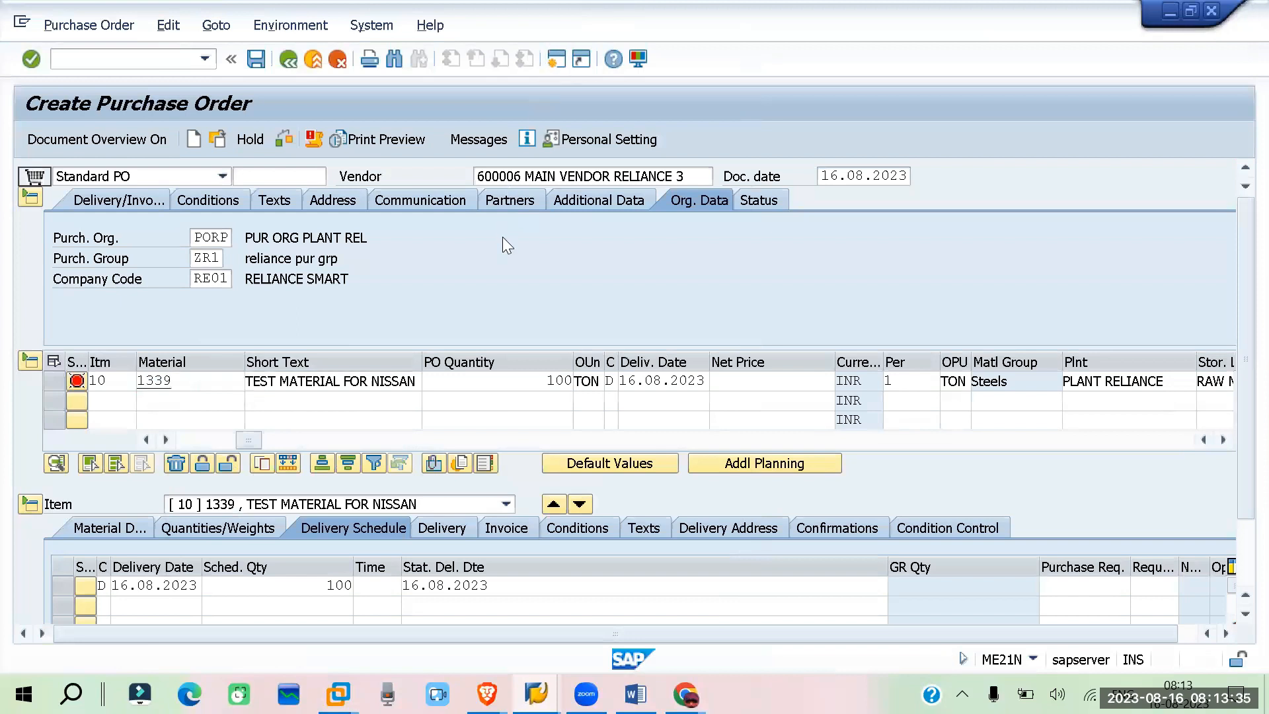
# - Open the General Table Display transaction SE16N in a new session
pyautogui.hotkey('ctrl', 'n')
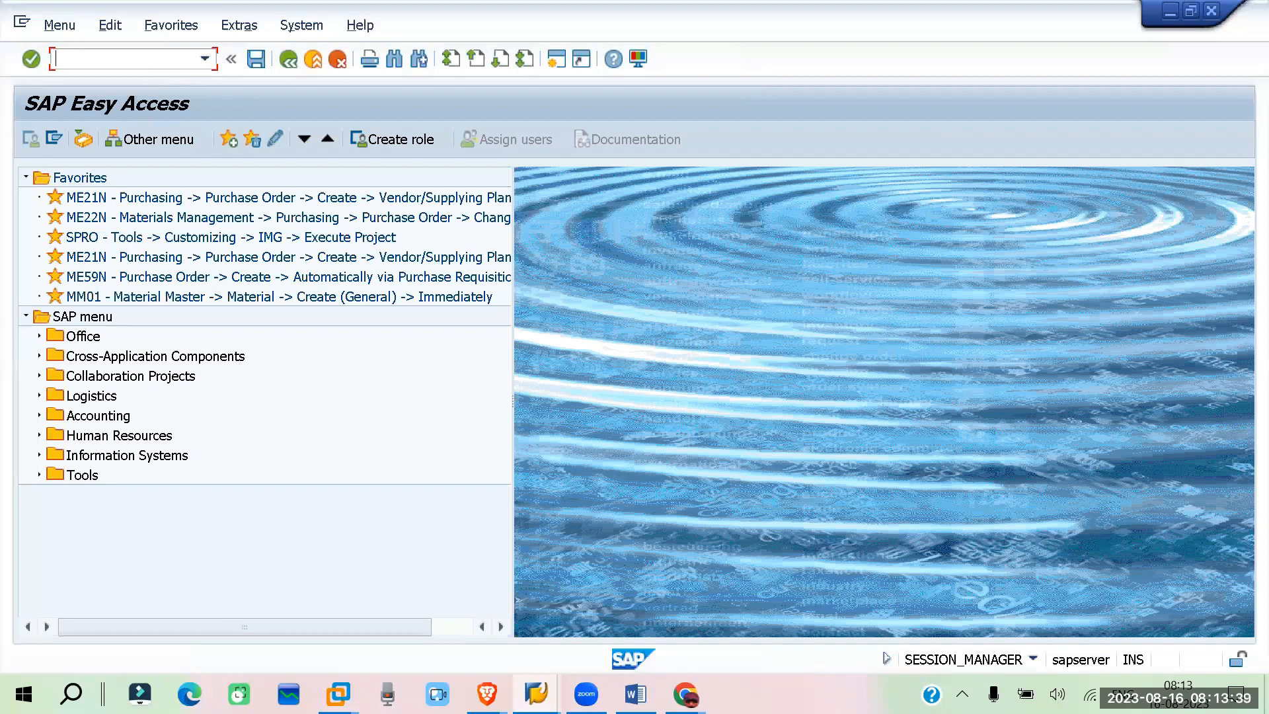
pyautogui.write('MARC')
pyautogui.press('Return')
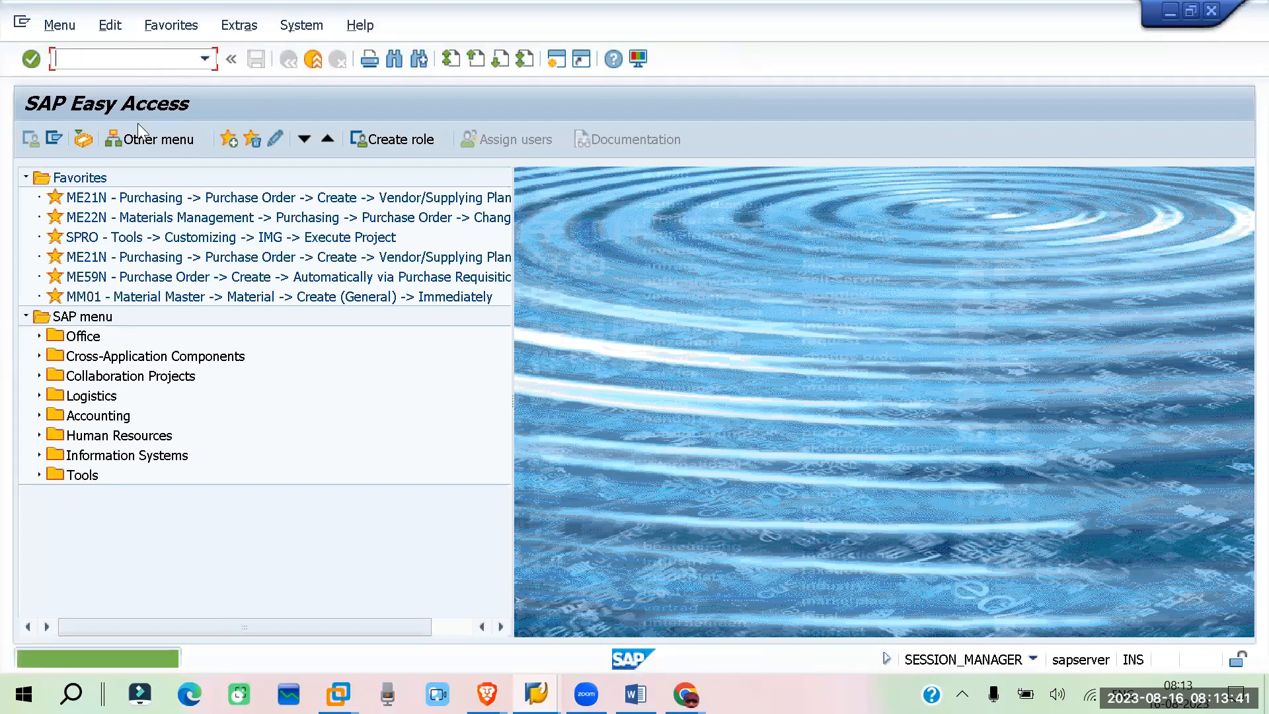
pyautogui.write('SE16N')
pyautogui.press('Return')
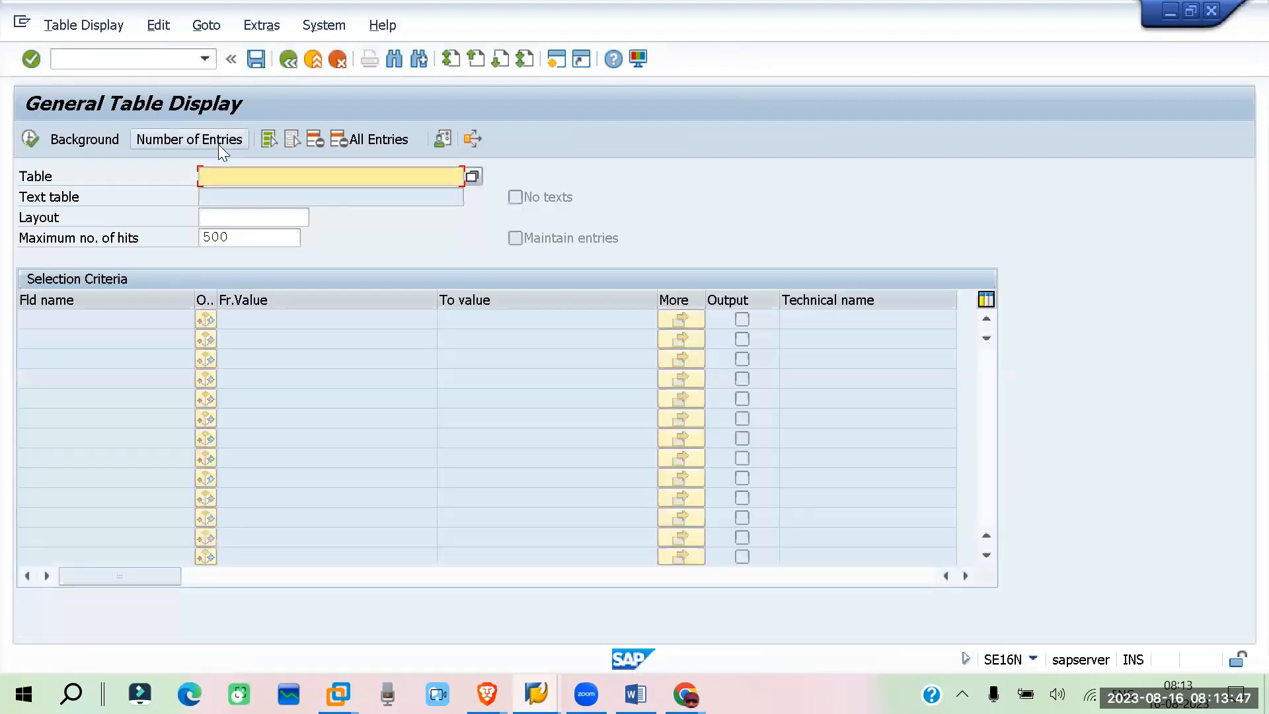
# - Look up the materials maintained for plant RP01 in table MARC
pyautogui.write('MARC')
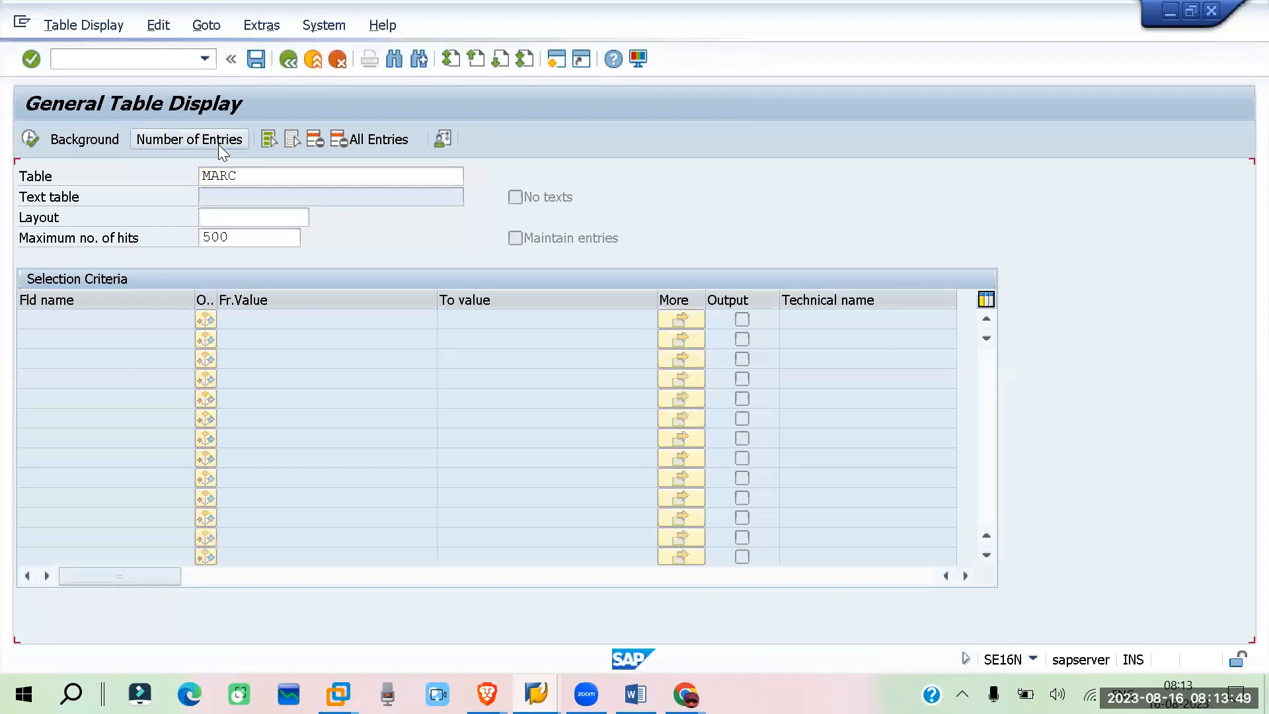
pyautogui.click(244, 358)
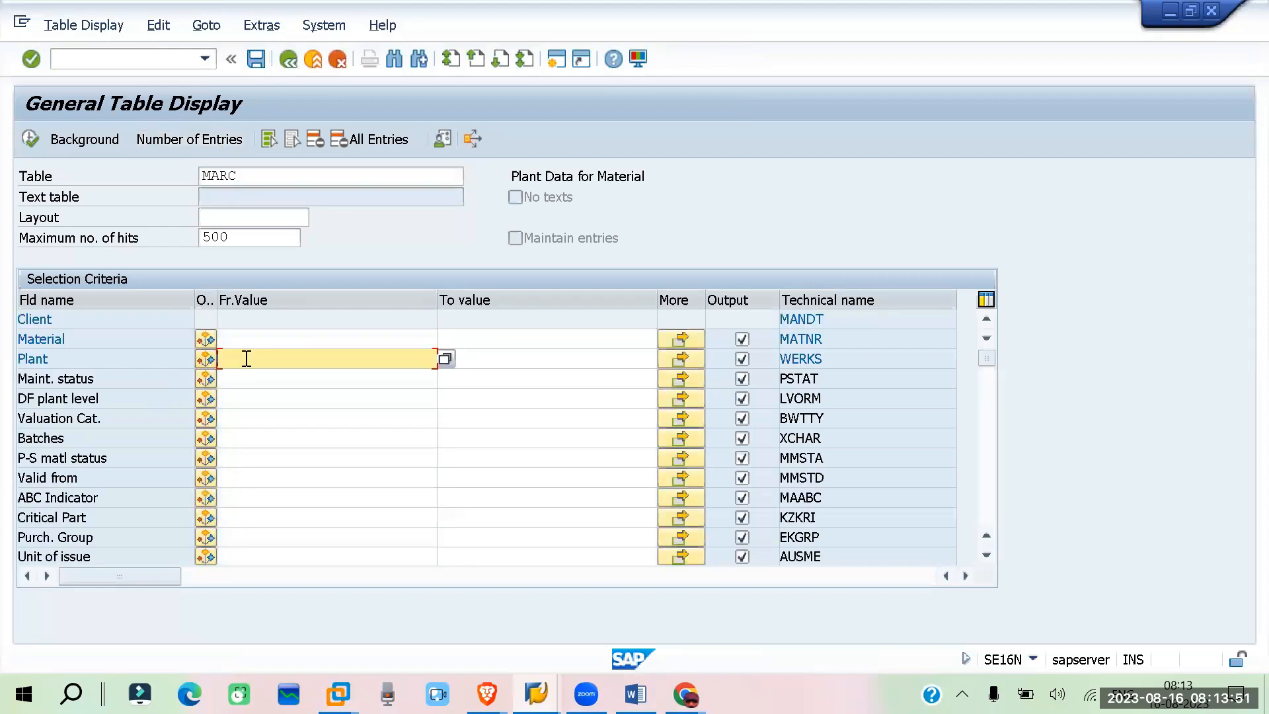
pyautogui.write('RP01')
pyautogui.press('Return')
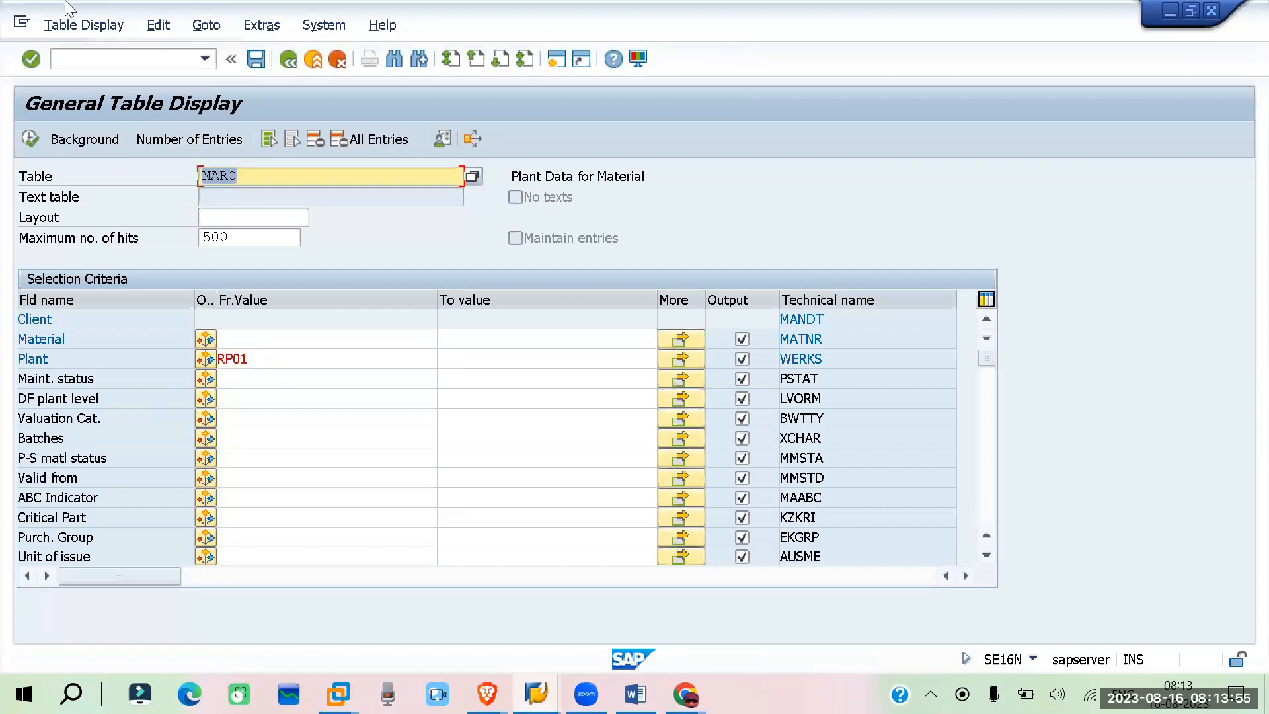
pyautogui.click(29, 140)
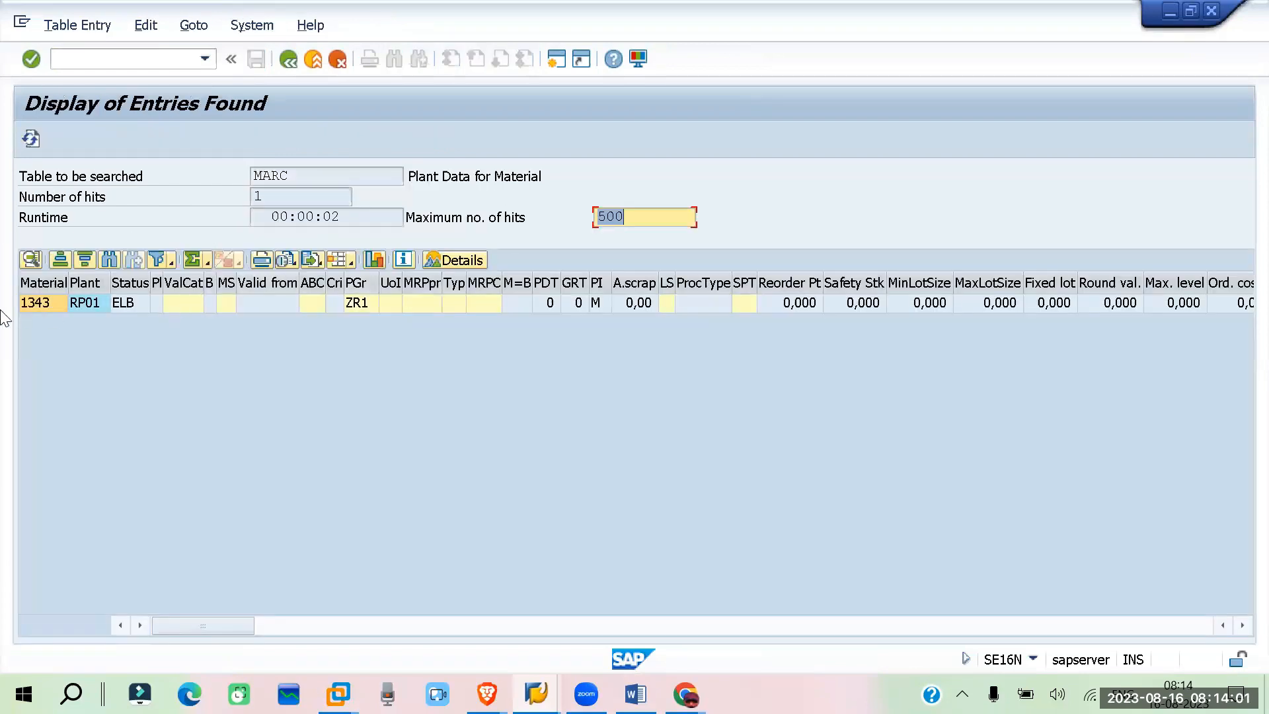
# - Return to the purchase order, change the first item's material to 1343 and set its gross price to 10 INR
pyautogui.click(536, 693)
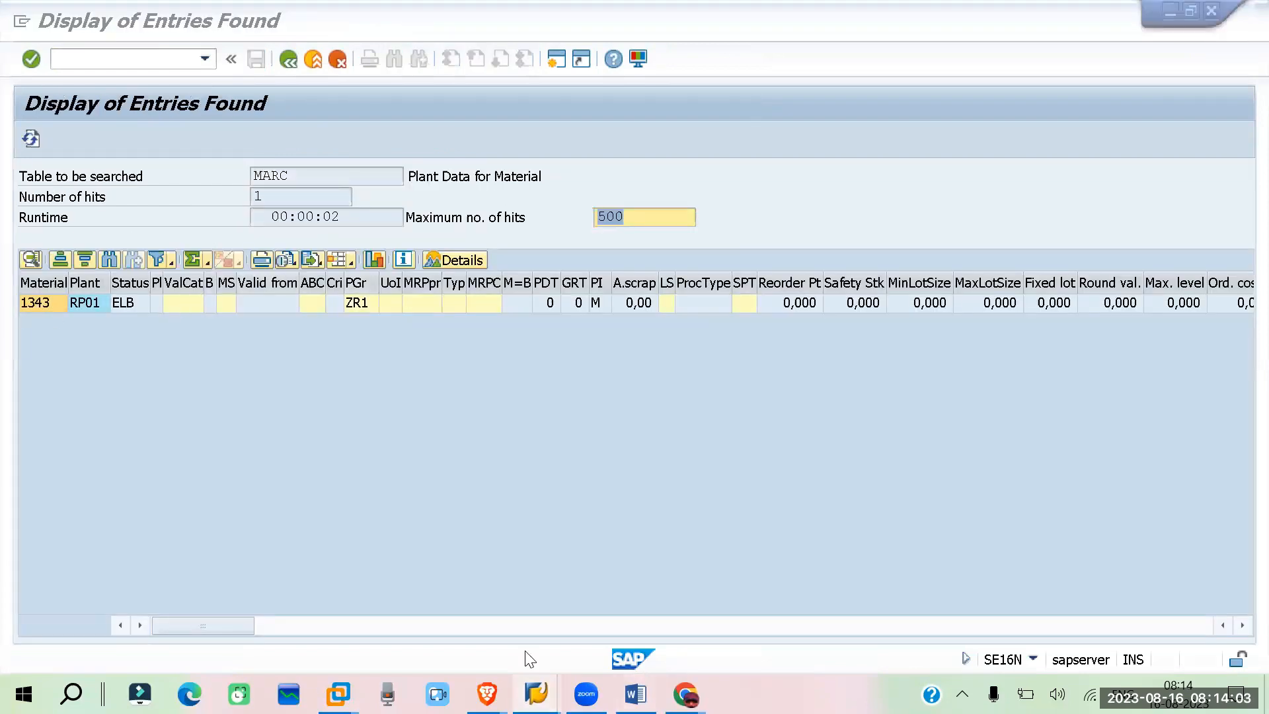
pyautogui.click(571, 623)
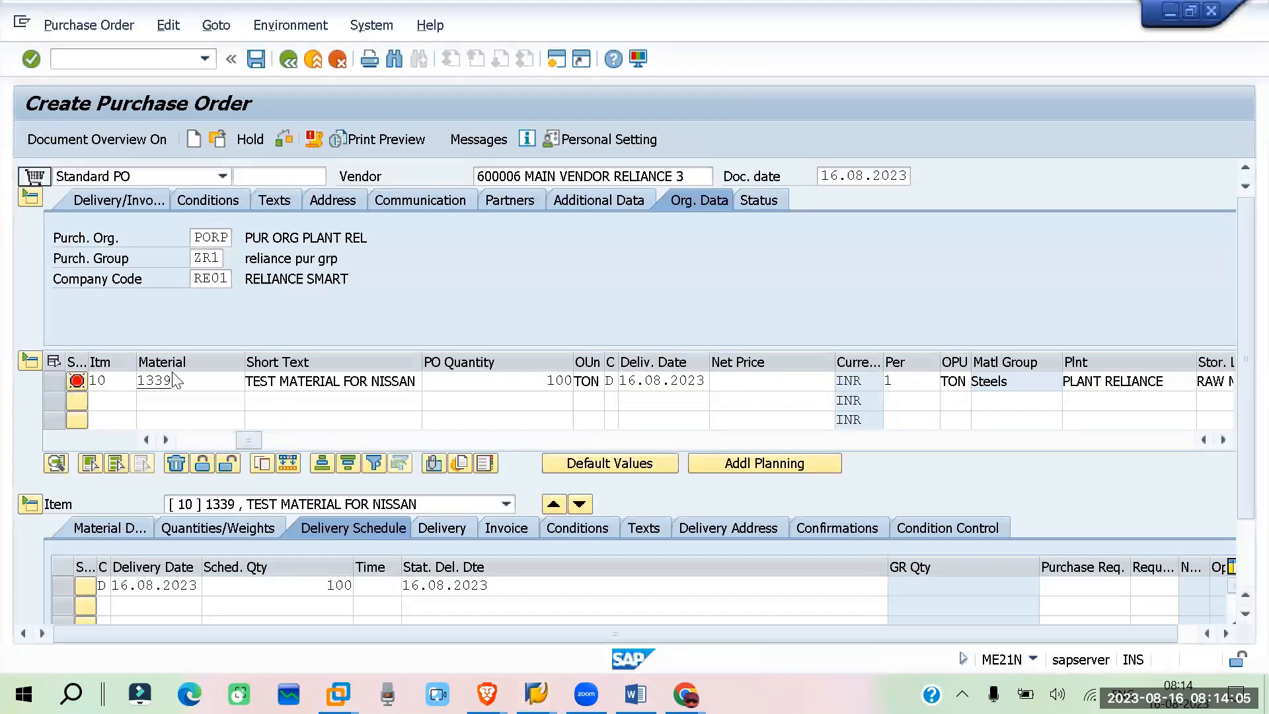
pyautogui.press('BackSpace')
pyautogui.press('BackSpace')
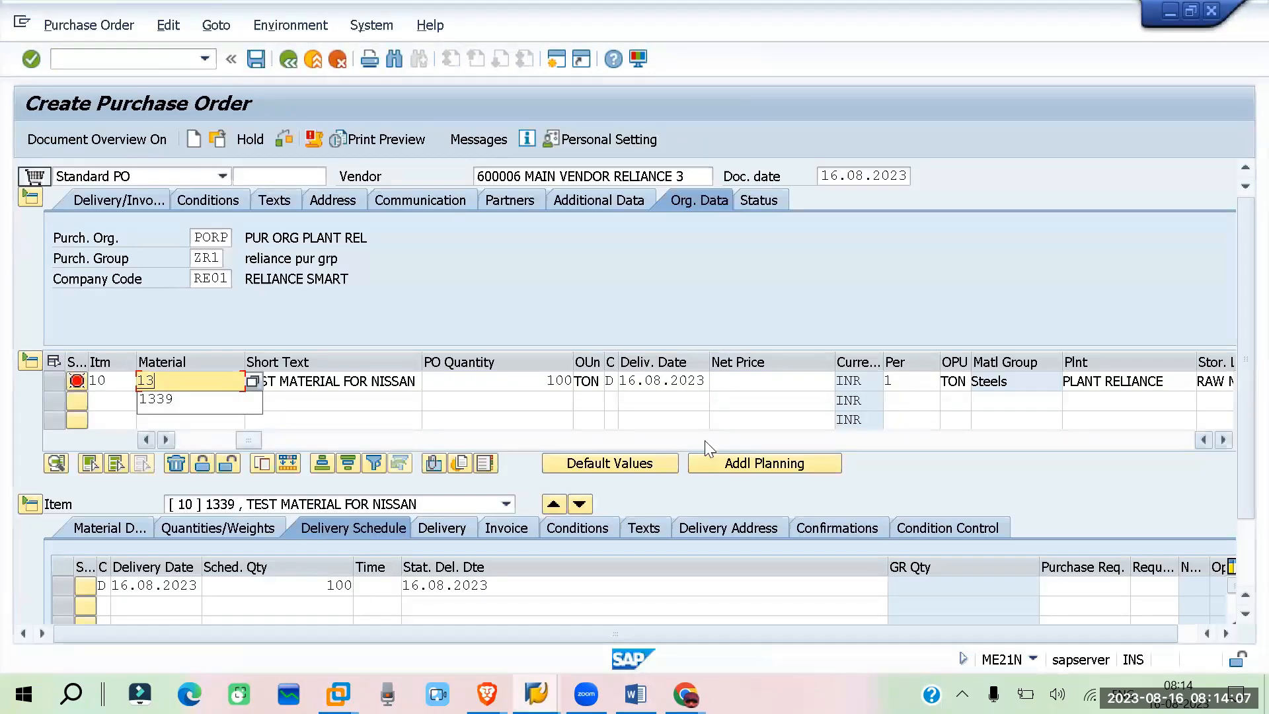
pyautogui.write('43')
pyautogui.press('Return')
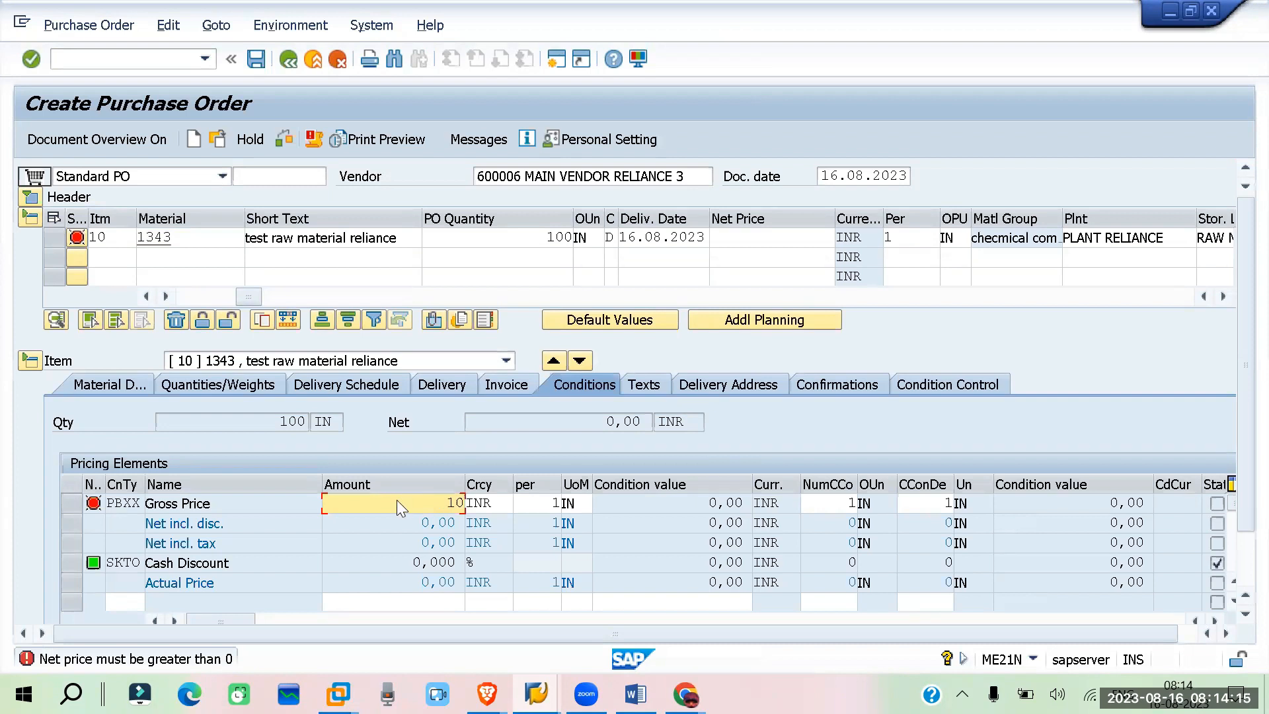
pyautogui.write('10')
pyautogui.press('Return')
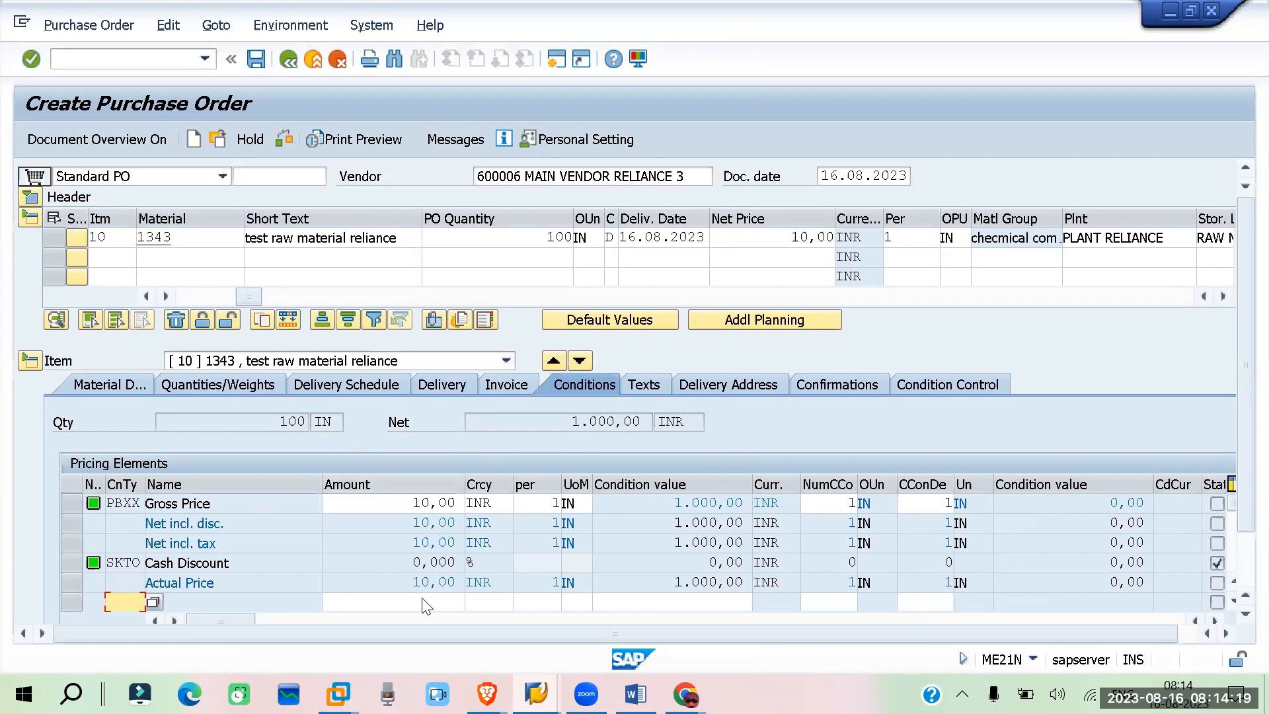
# - Check the purchase order, dismiss the message log and save the order despite the system messages
pyautogui.click(284, 141)
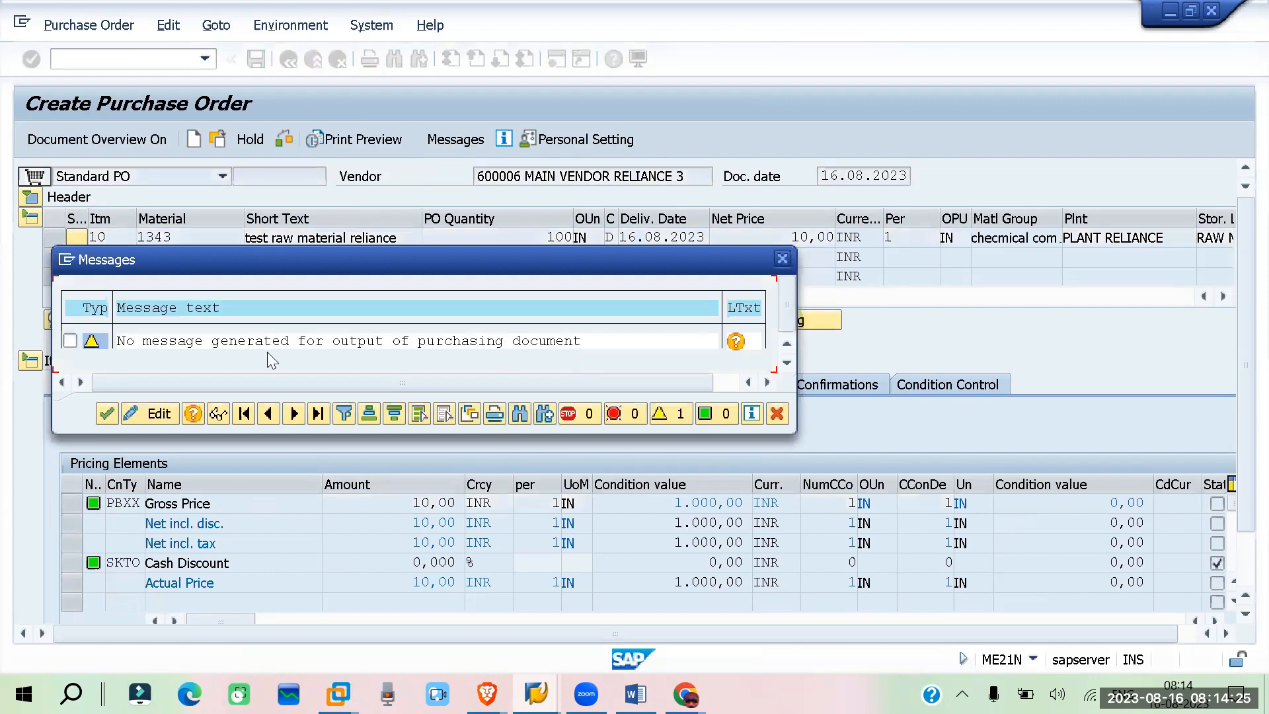
pyautogui.click(782, 258)
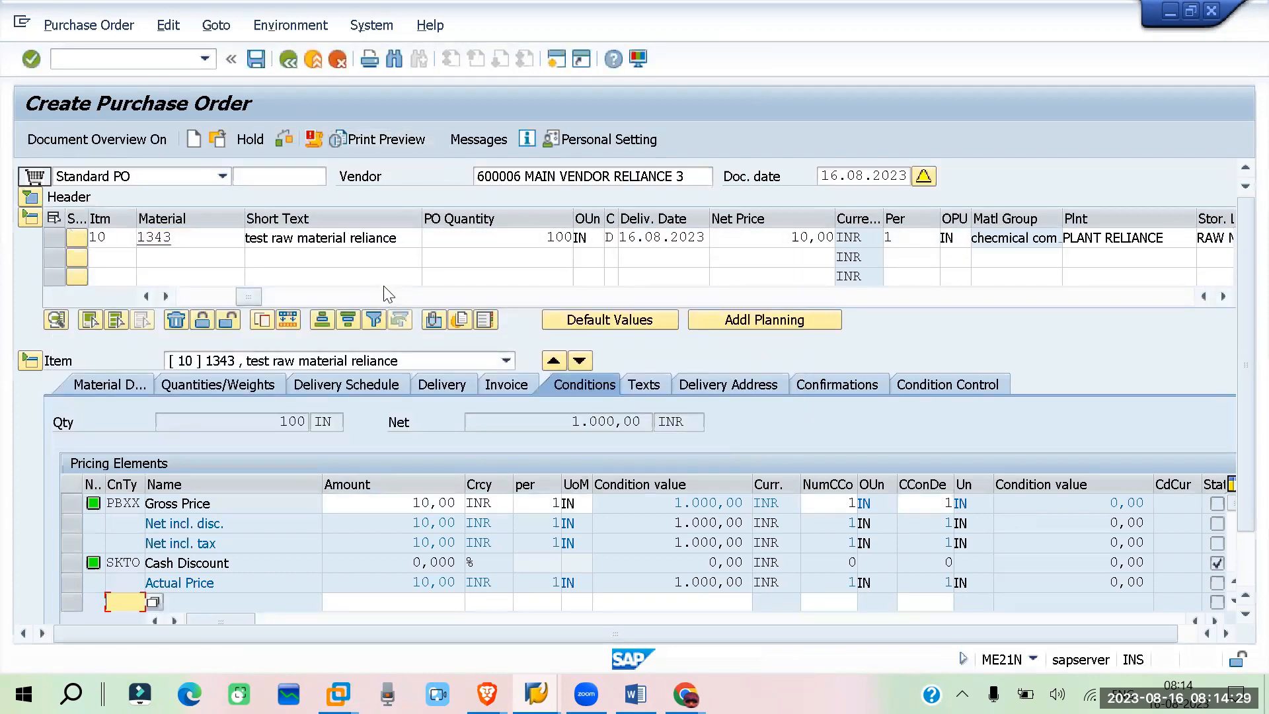
pyautogui.hotkey('ctrl', 's')
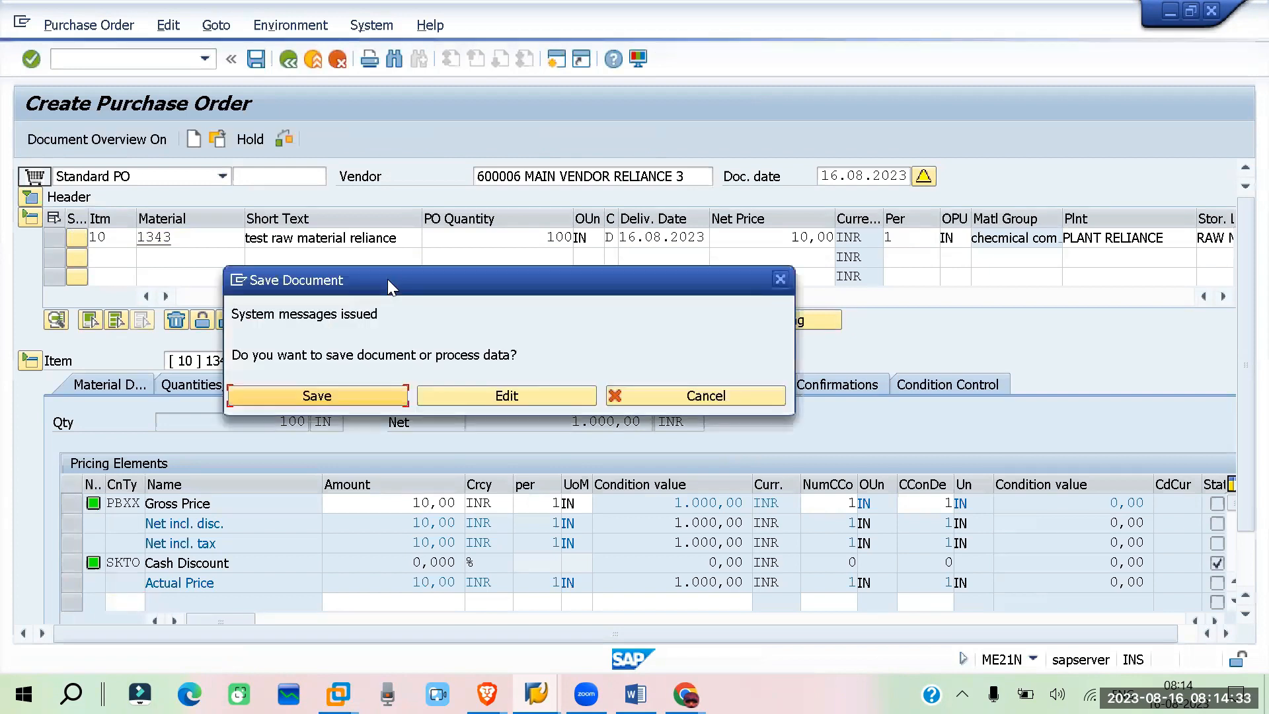
pyautogui.click(359, 395)
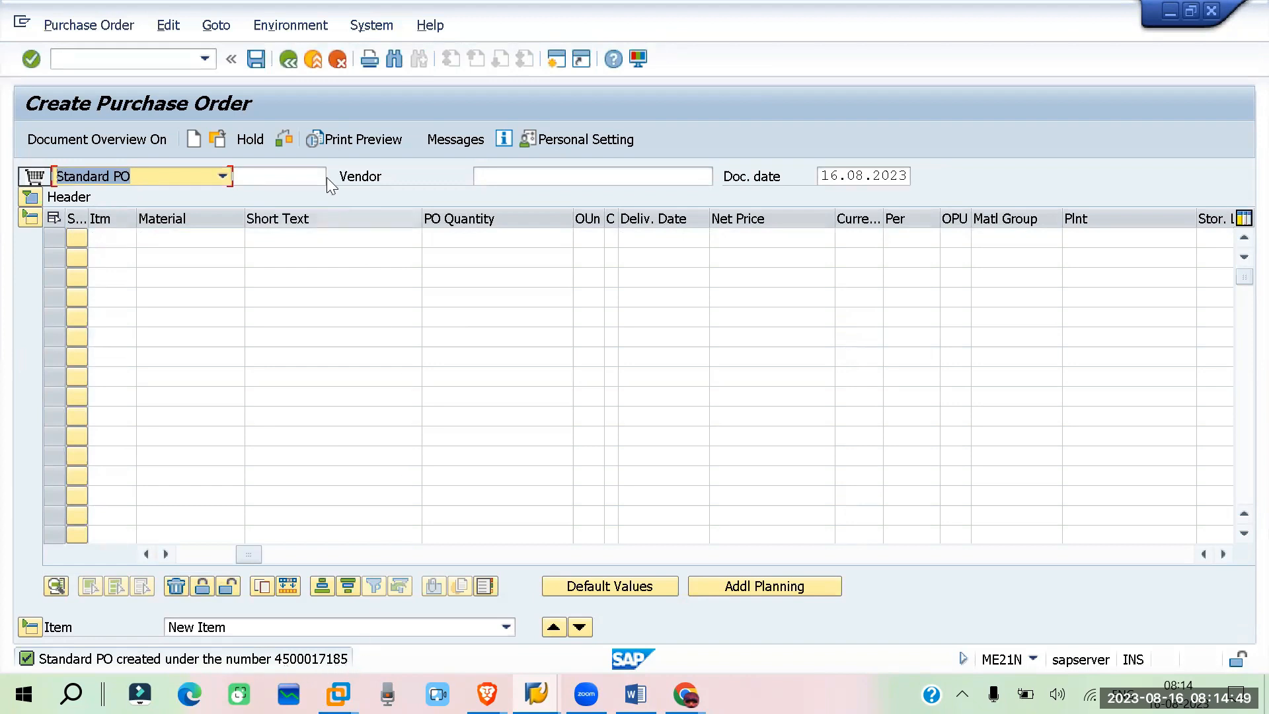
# - Open the goods movement transaction MIGO in a new session
pyautogui.click(500, 144)
pyautogui.click(288, 60)
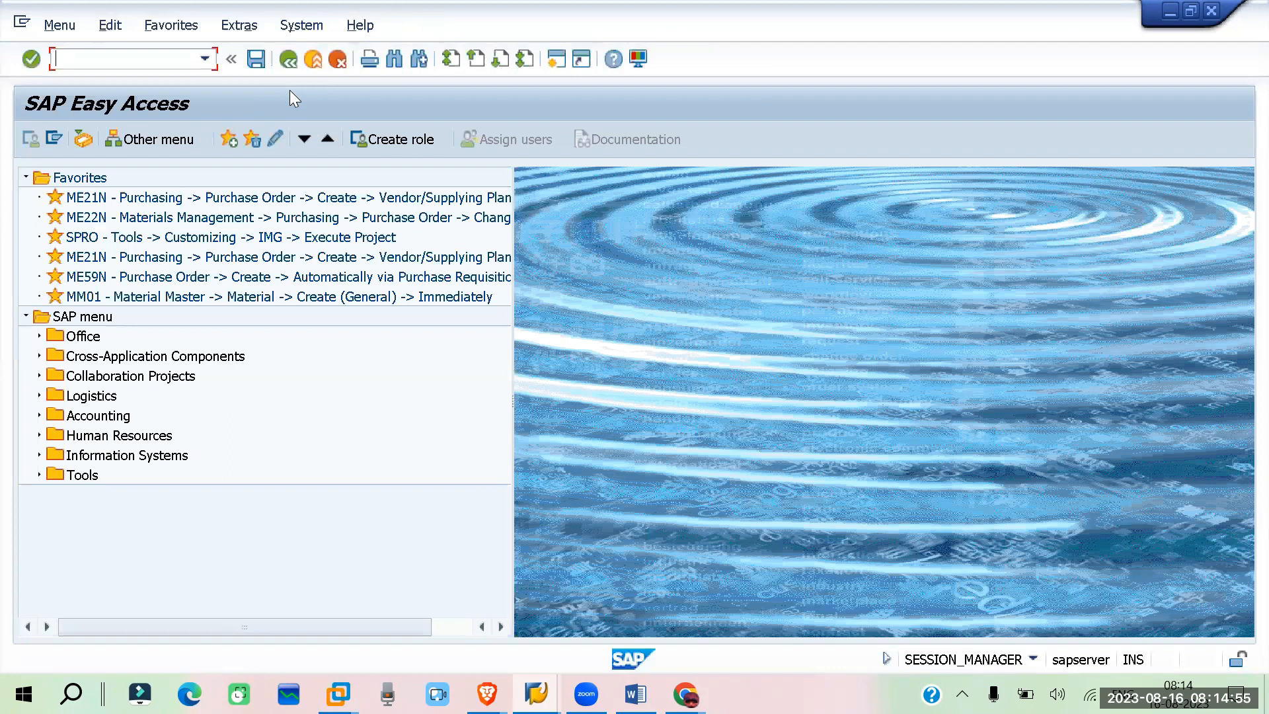
pyautogui.write('MIGO')
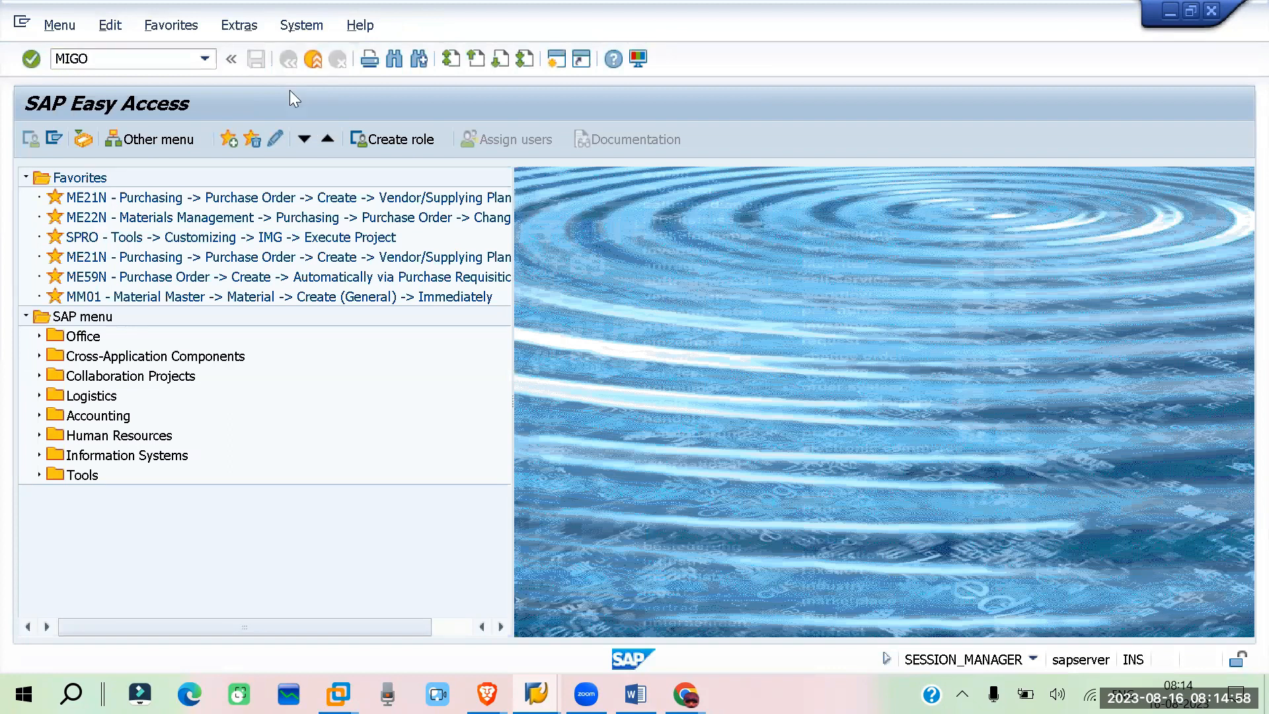
pyautogui.press('Return')
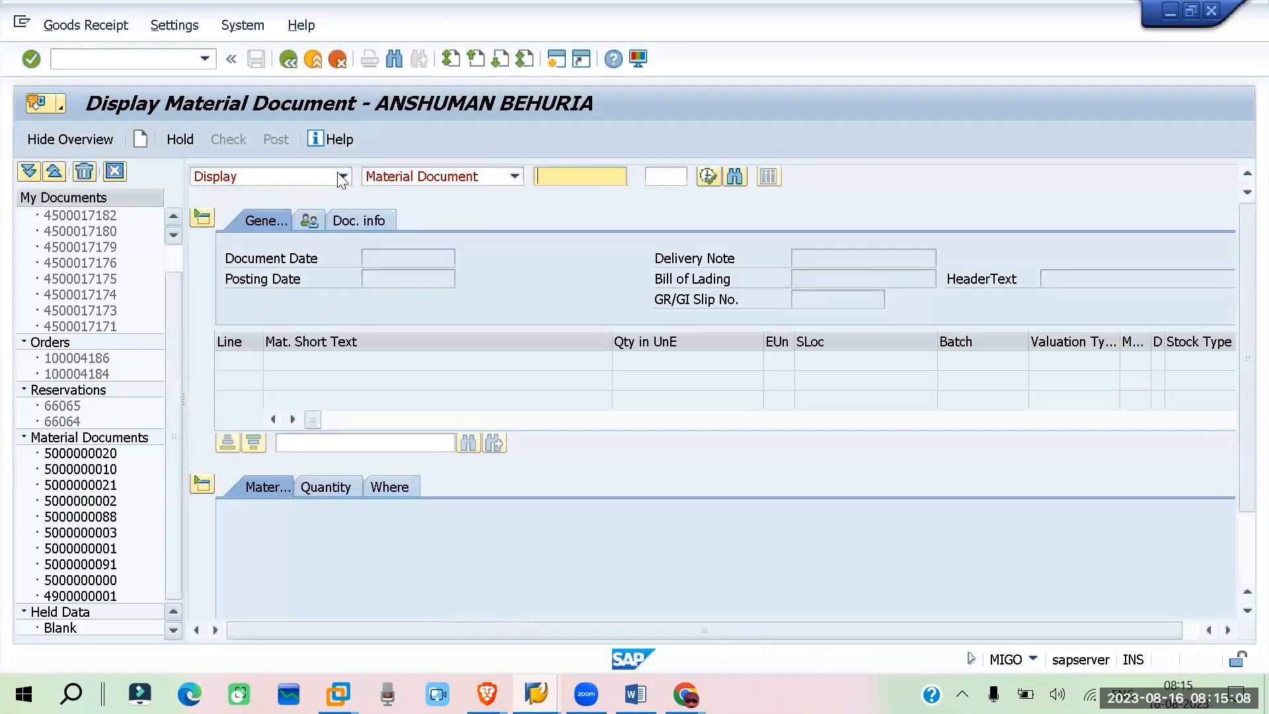
# - Set the action to Goods Receipt and load the purchase order just created as the reference document
pyautogui.click(345, 174)
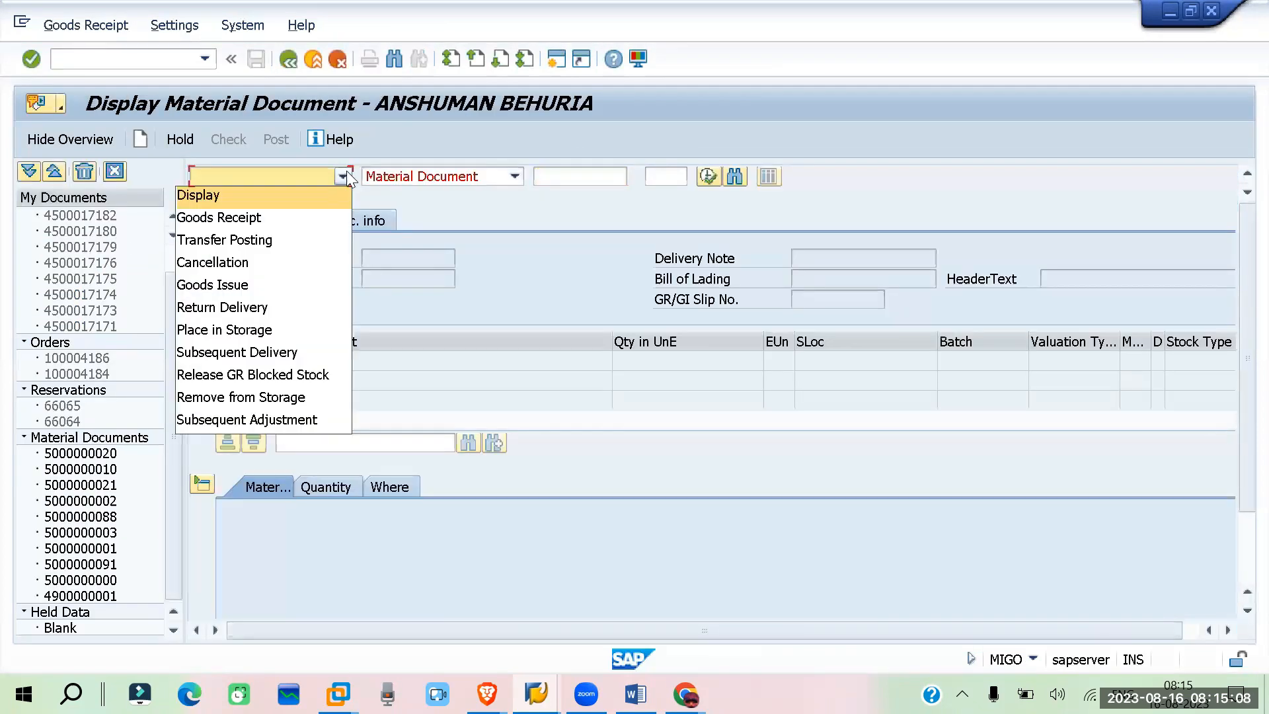
pyautogui.click(234, 218)
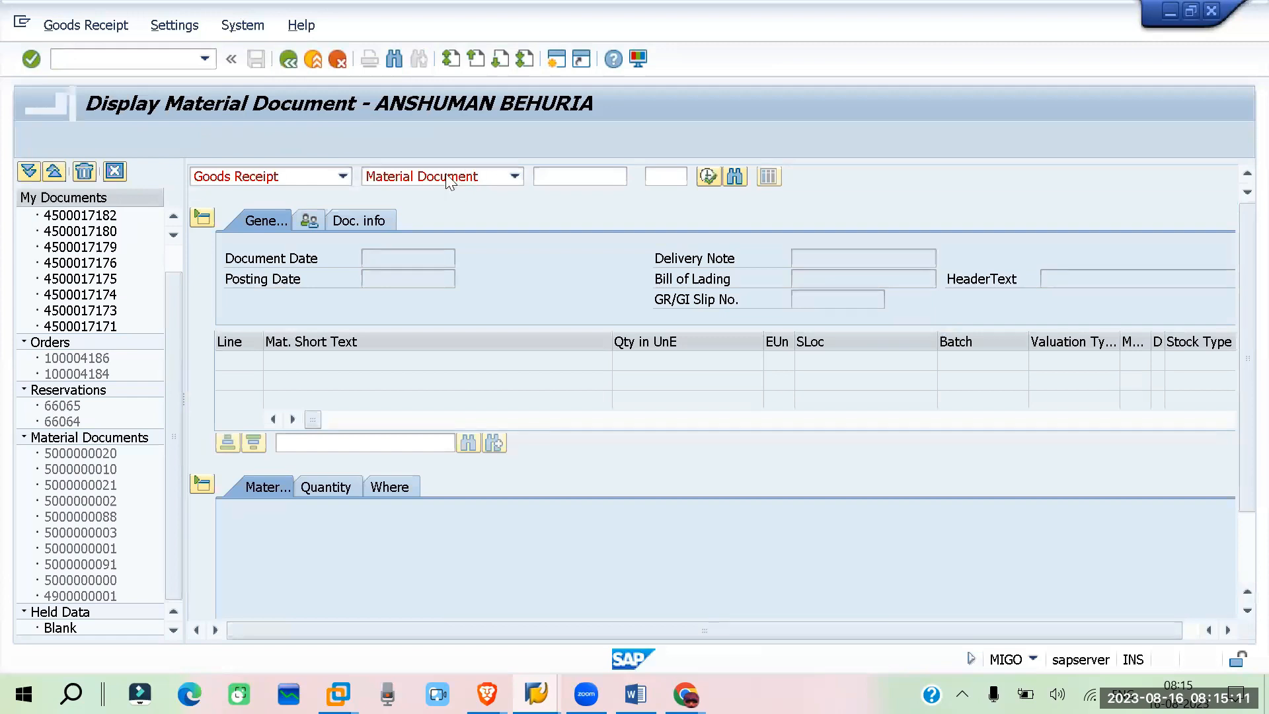
pyautogui.click(600, 176)
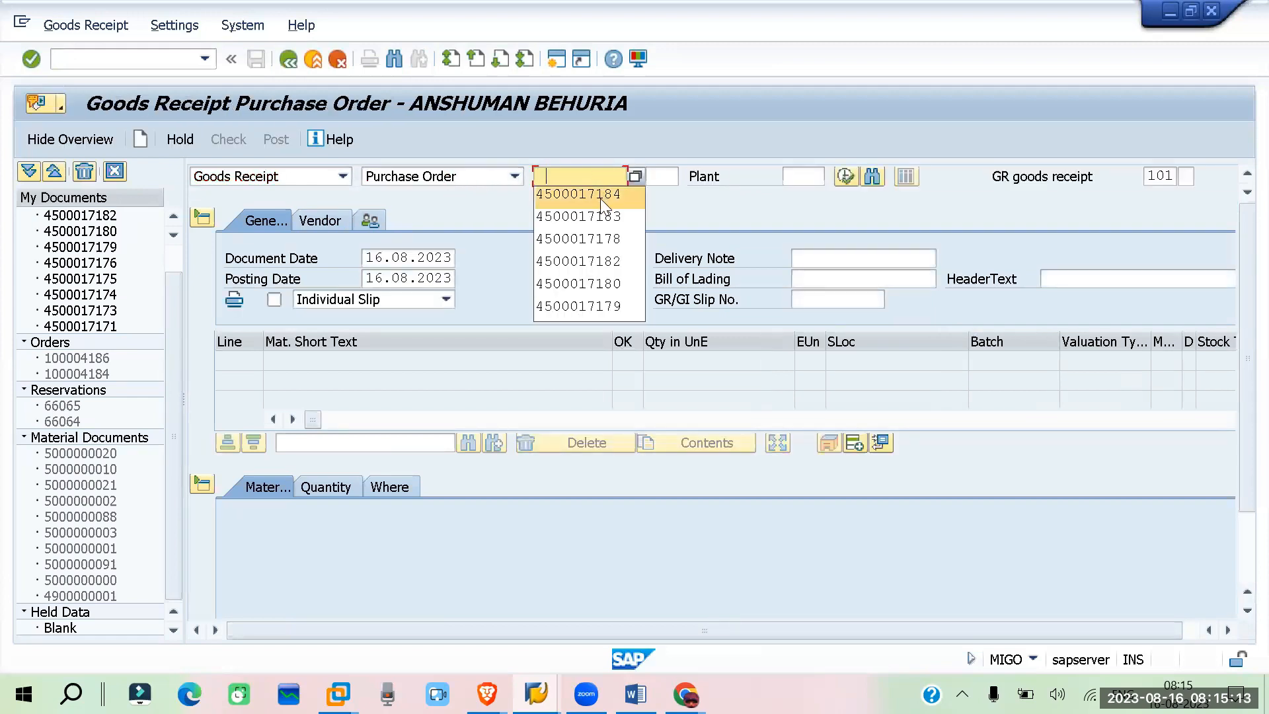
pyautogui.write('4500017185')
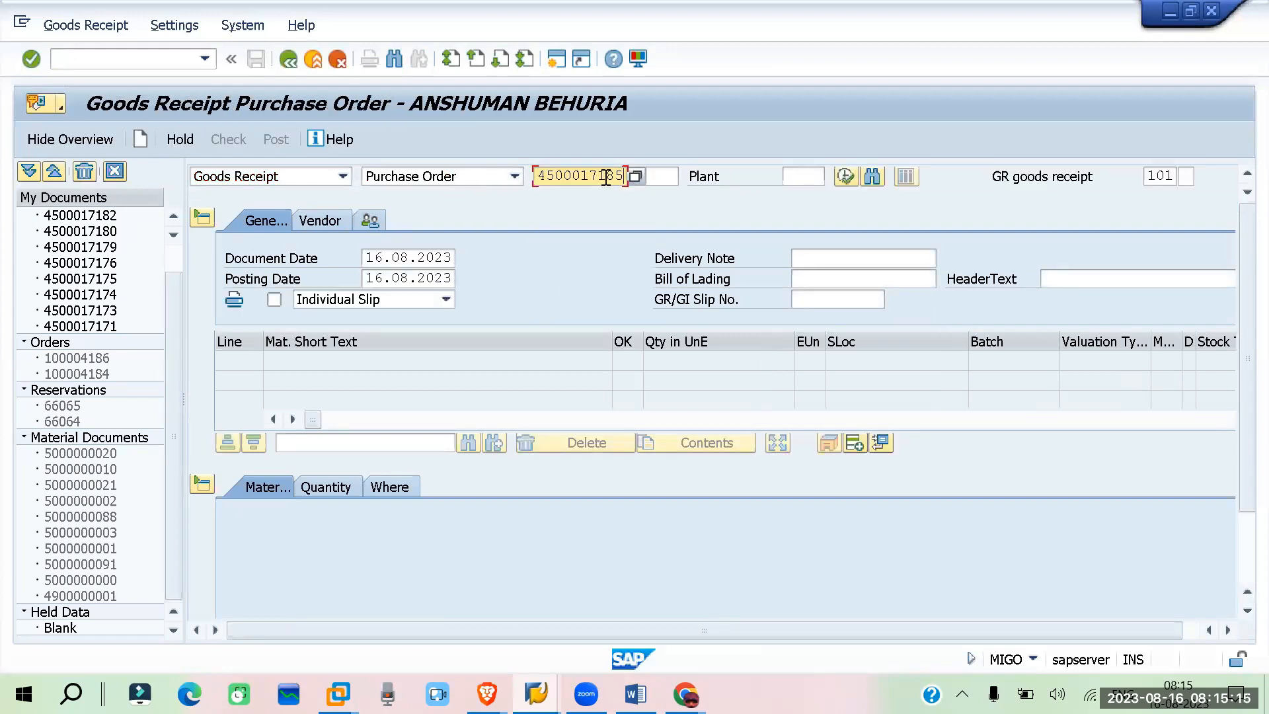
pyautogui.press('Return')
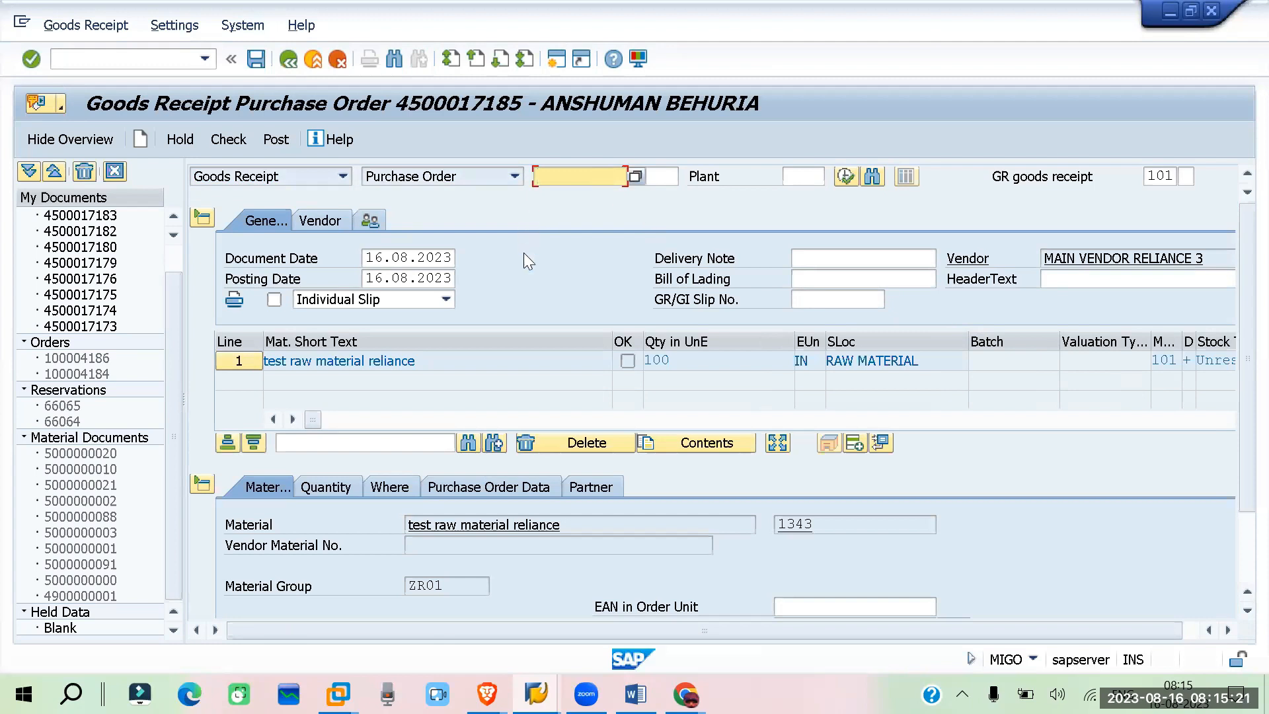
# - Examine the receipt item's partner, material, quantity, destination and purchase order details, noting which vendor is proposed as partner
pyautogui.click(600, 489)
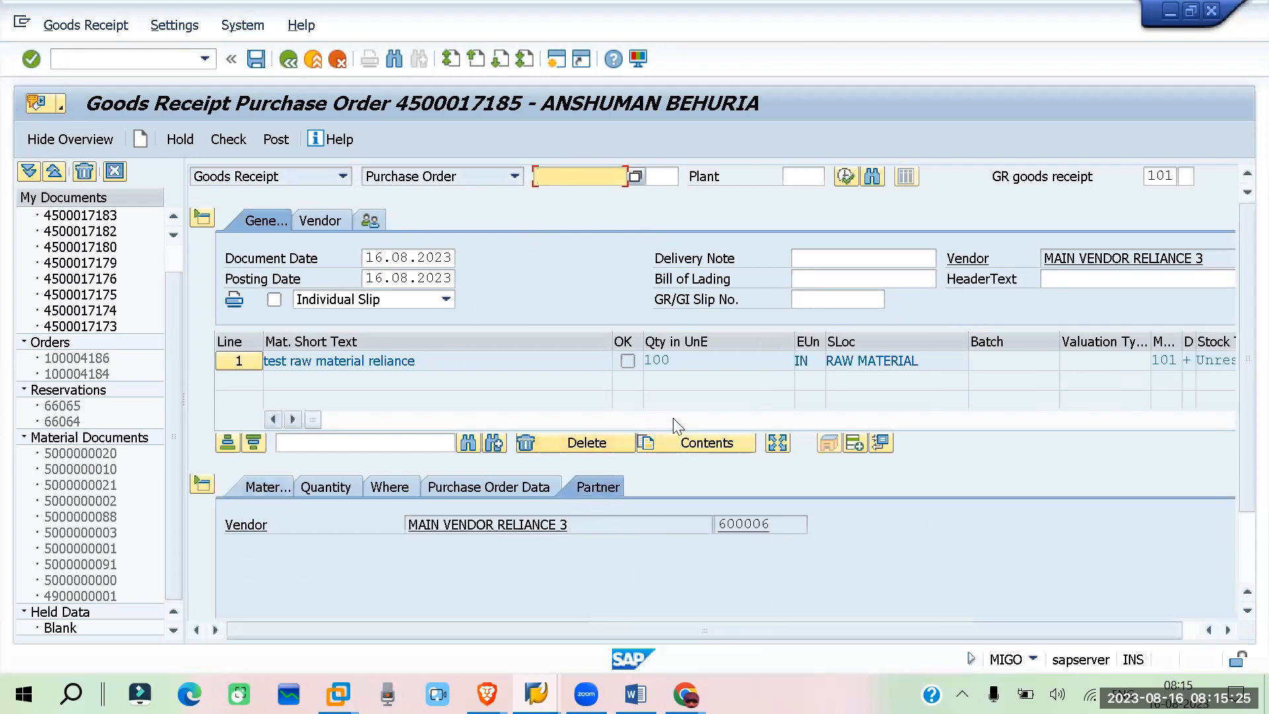
pyautogui.scroll(-2, 686, 423)
pyautogui.scroll(-1, 686, 428)
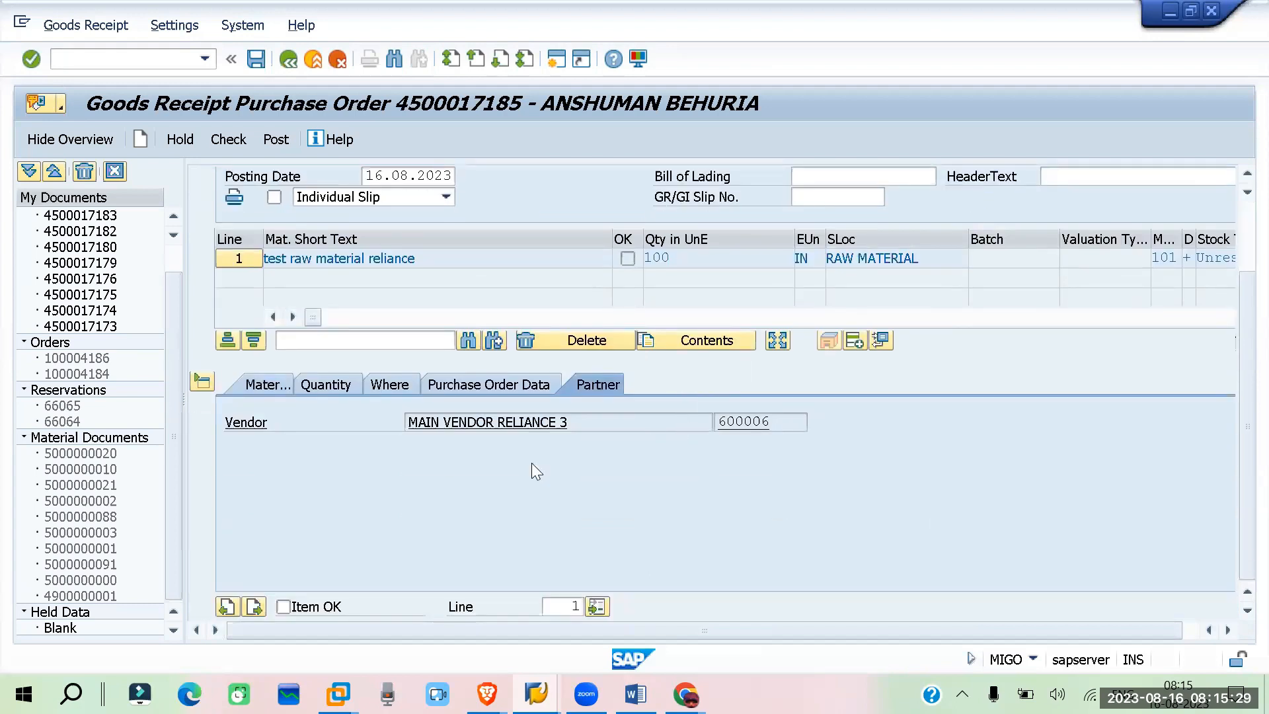
pyautogui.scroll(2, 483, 506)
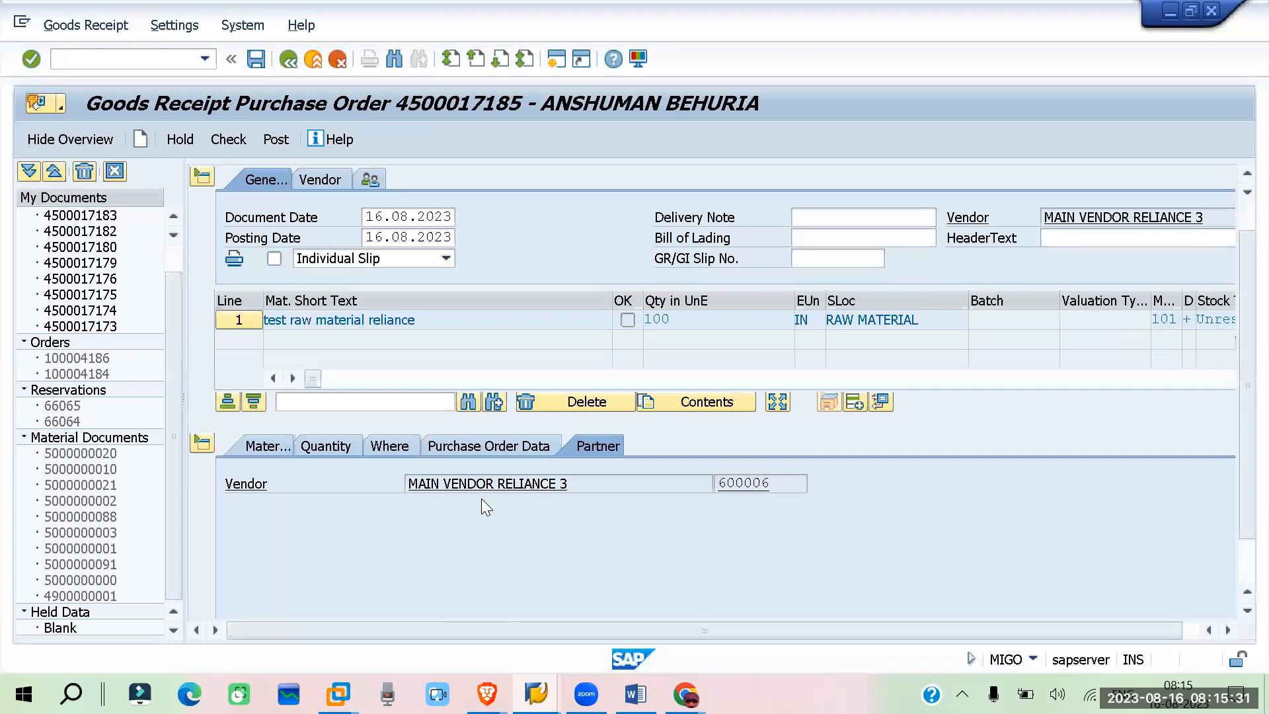
pyautogui.click(267, 447)
pyautogui.click(338, 447)
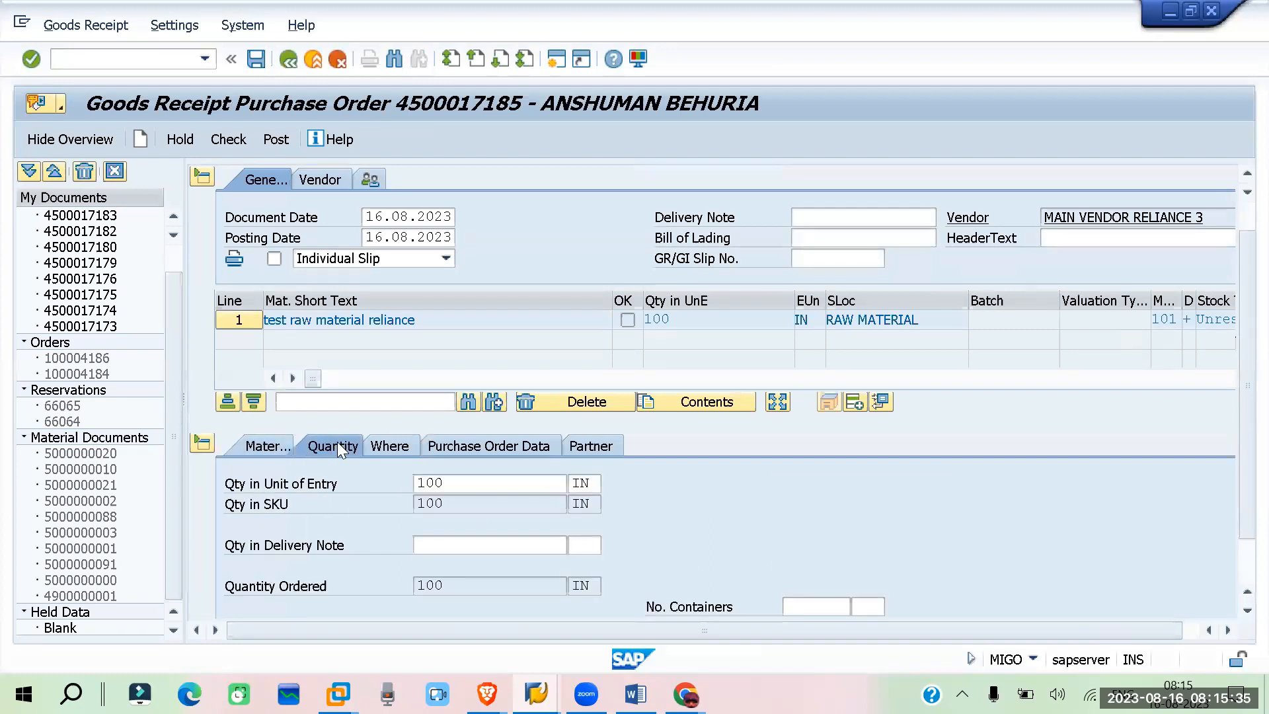
pyautogui.click(274, 452)
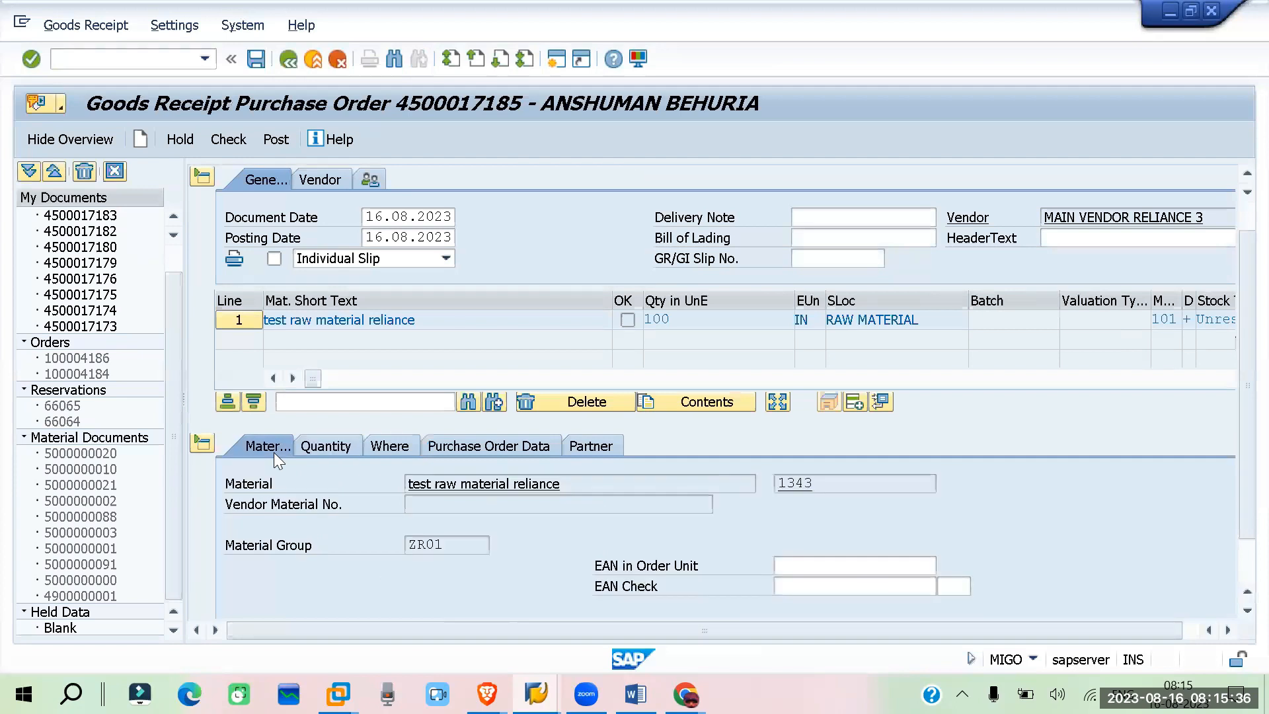
pyautogui.click(333, 449)
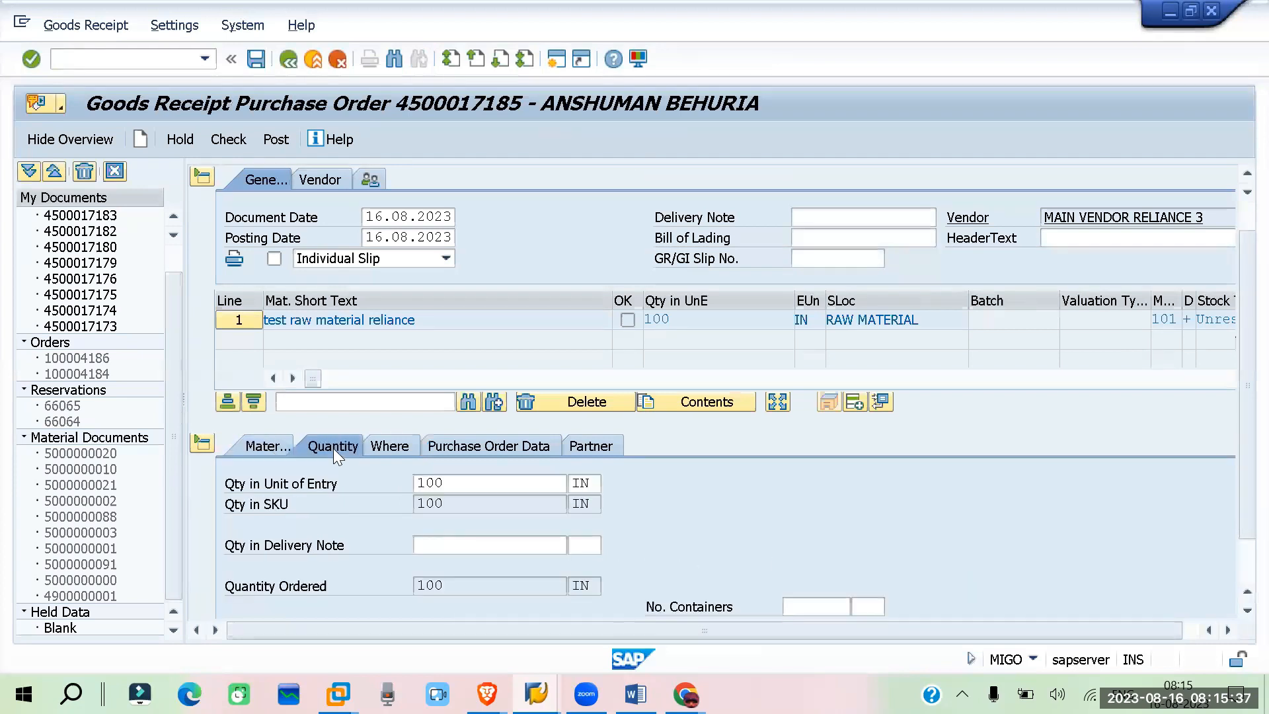
pyautogui.click(396, 449)
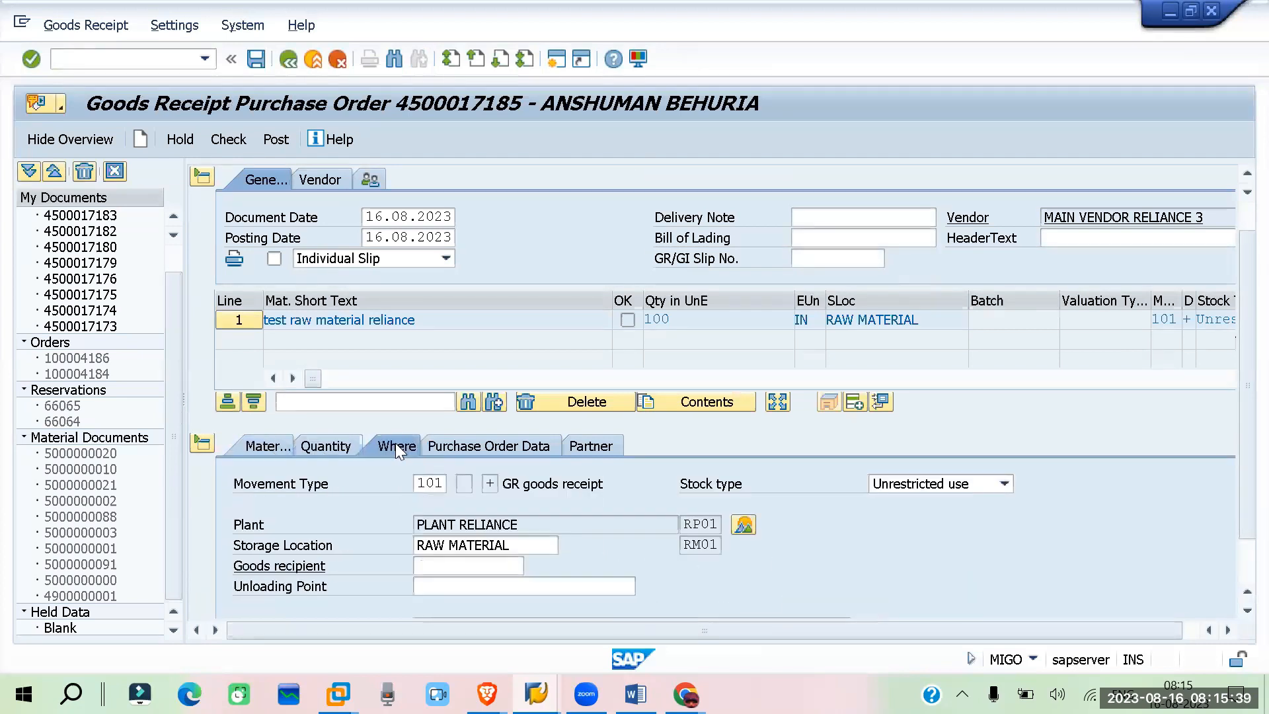
pyautogui.click(472, 448)
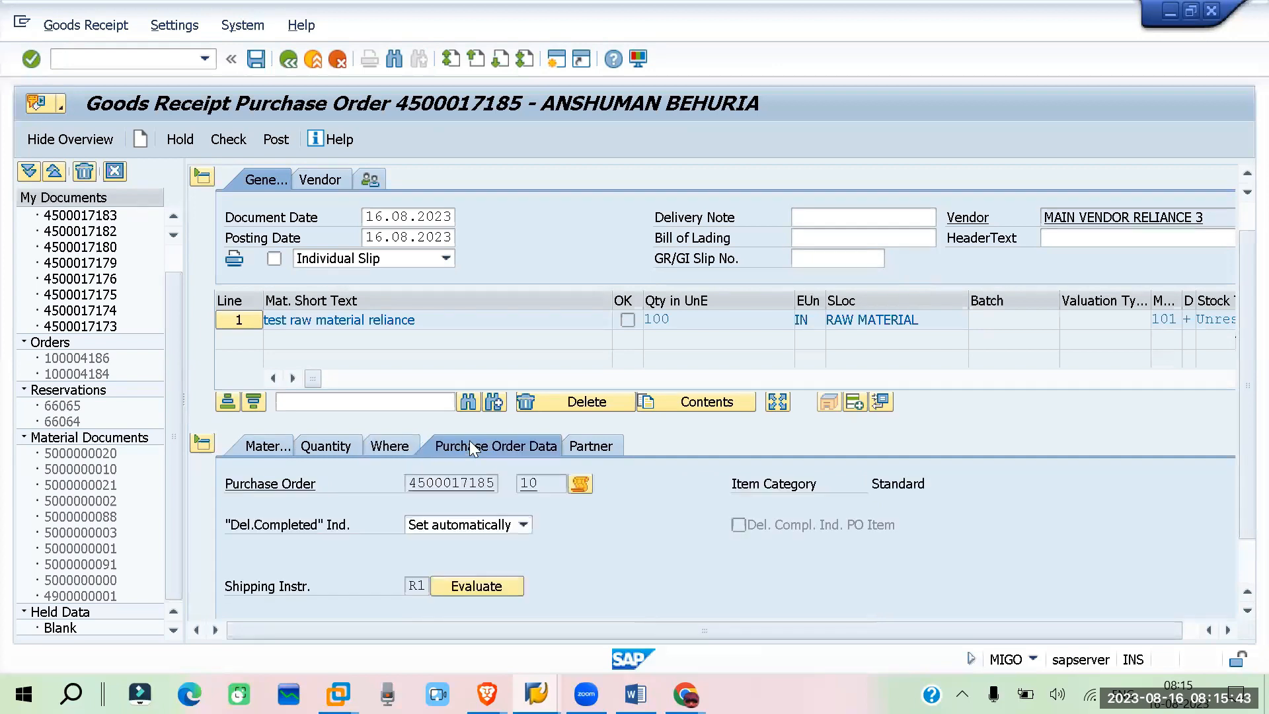
pyautogui.click(601, 445)
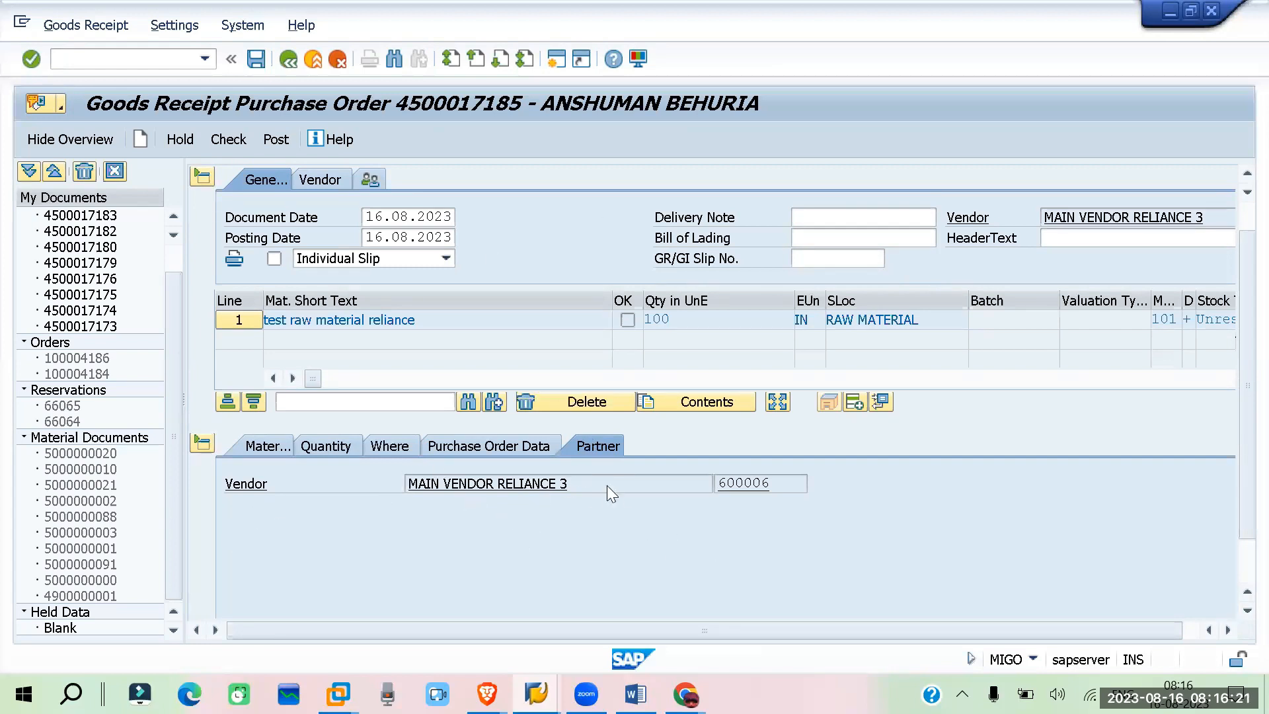
pyautogui.moveTo(602, 479); pyautogui.dragTo(349, 487)
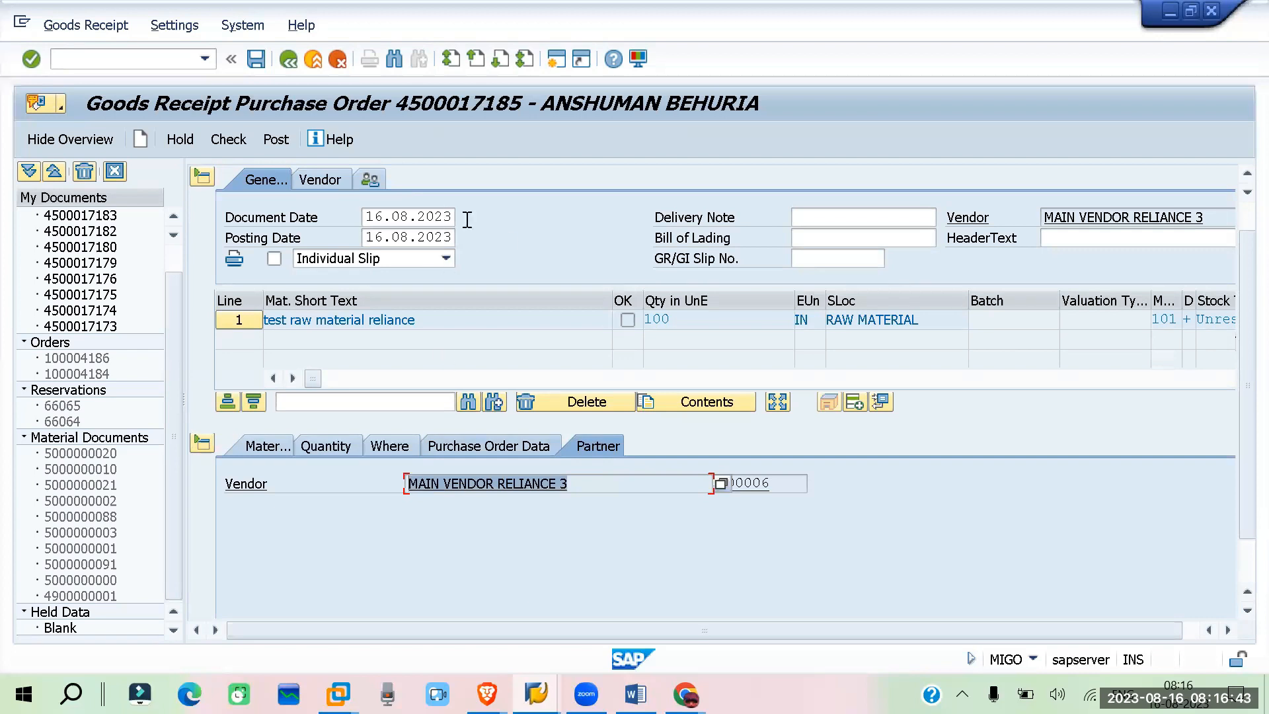
# - Switch to the vendor partner functions session and open the customizing transaction SPRO there
pyautogui.moveTo(535, 693)
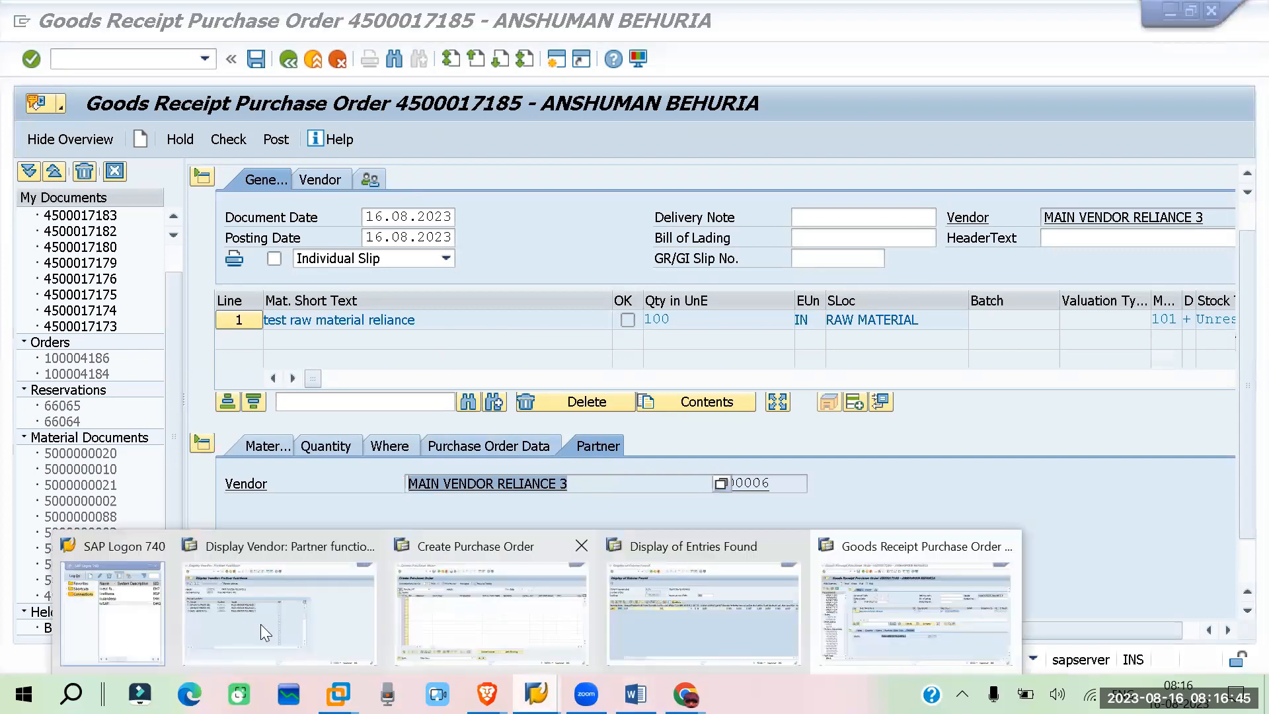
pyautogui.click(253, 624)
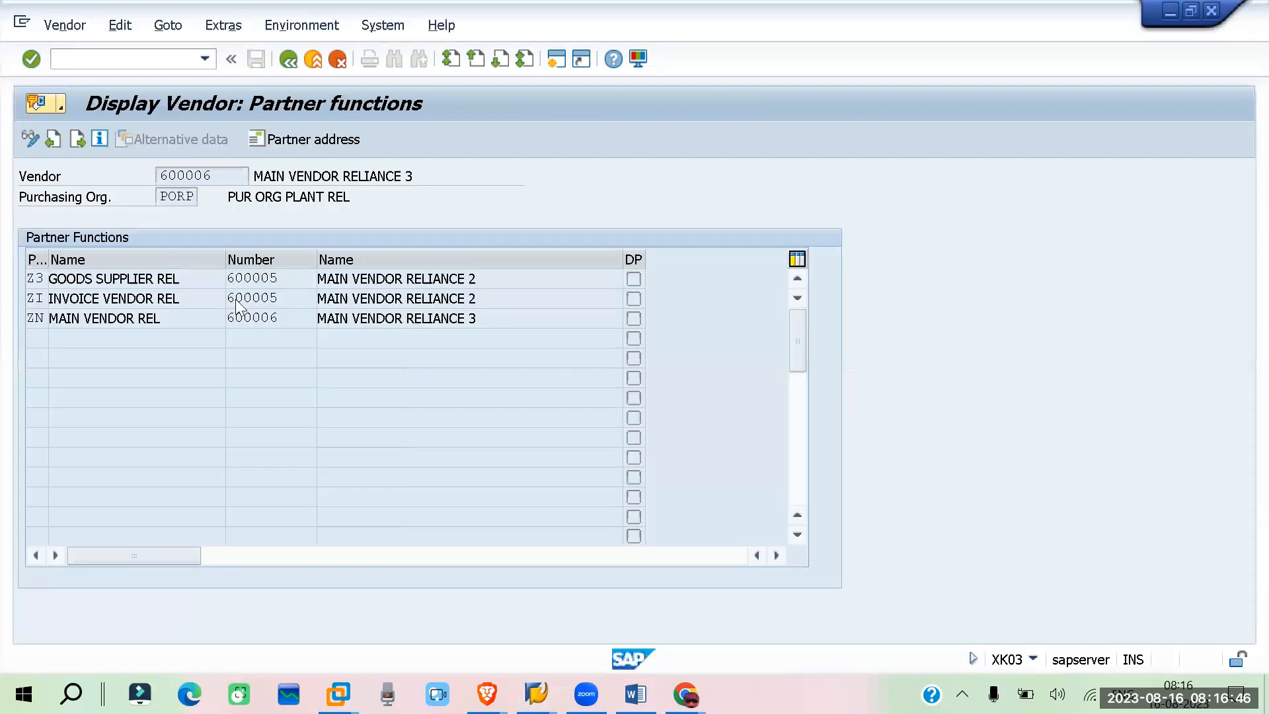
pyautogui.click(102, 58)
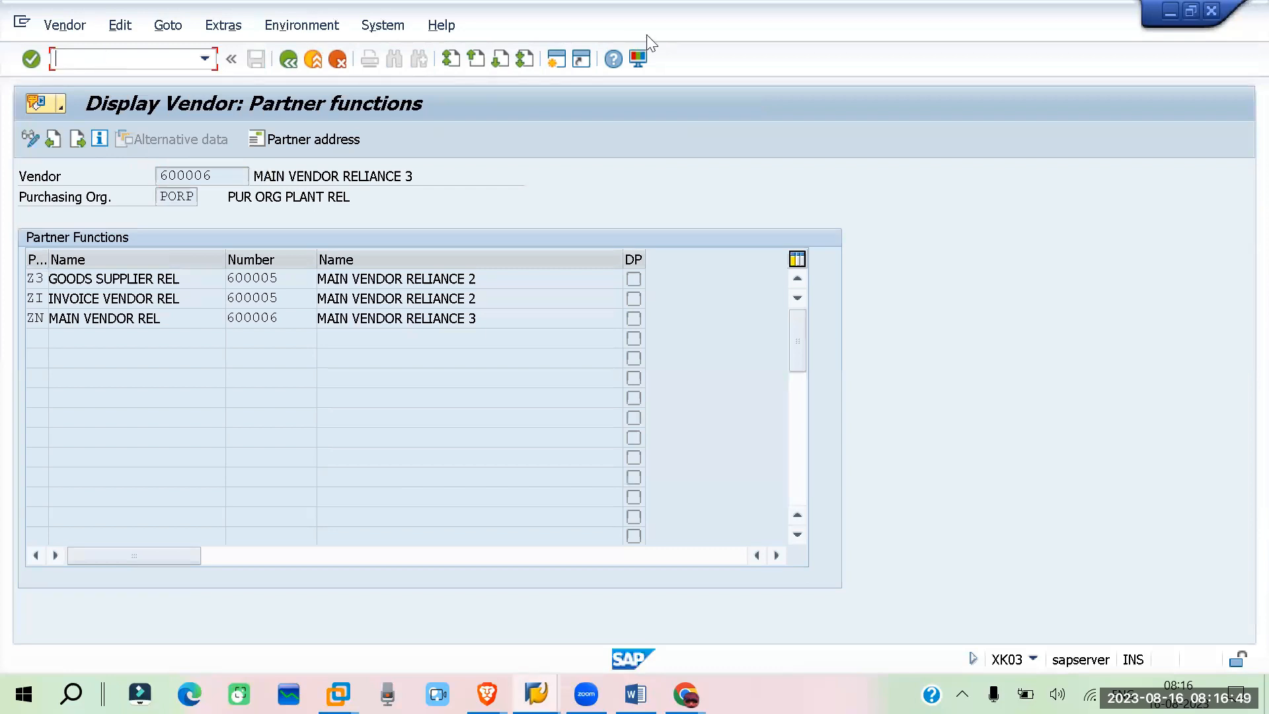
pyautogui.write('/NSPRO')
pyautogui.press('Return')
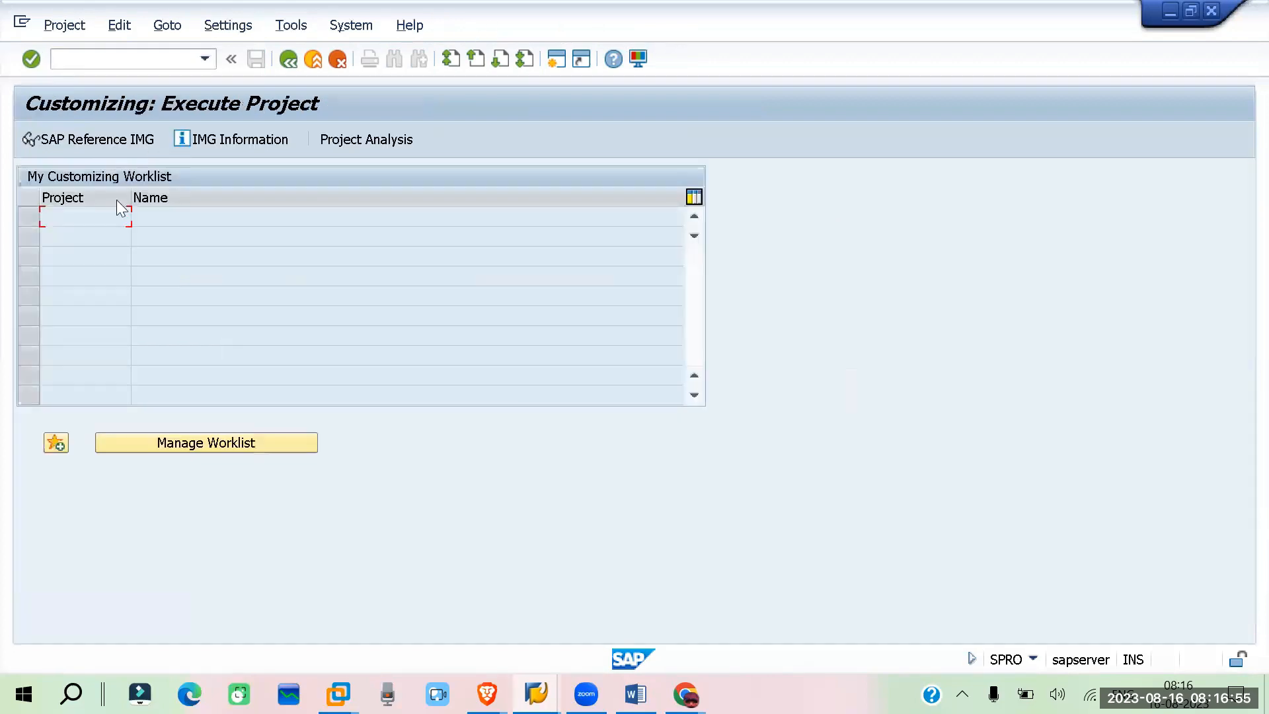
# - Open the reference IMG activity Define Account Groups and Field Selection (Vendor) under Logistics - General, Business Partner, Vendors, Control
pyautogui.click(132, 139)
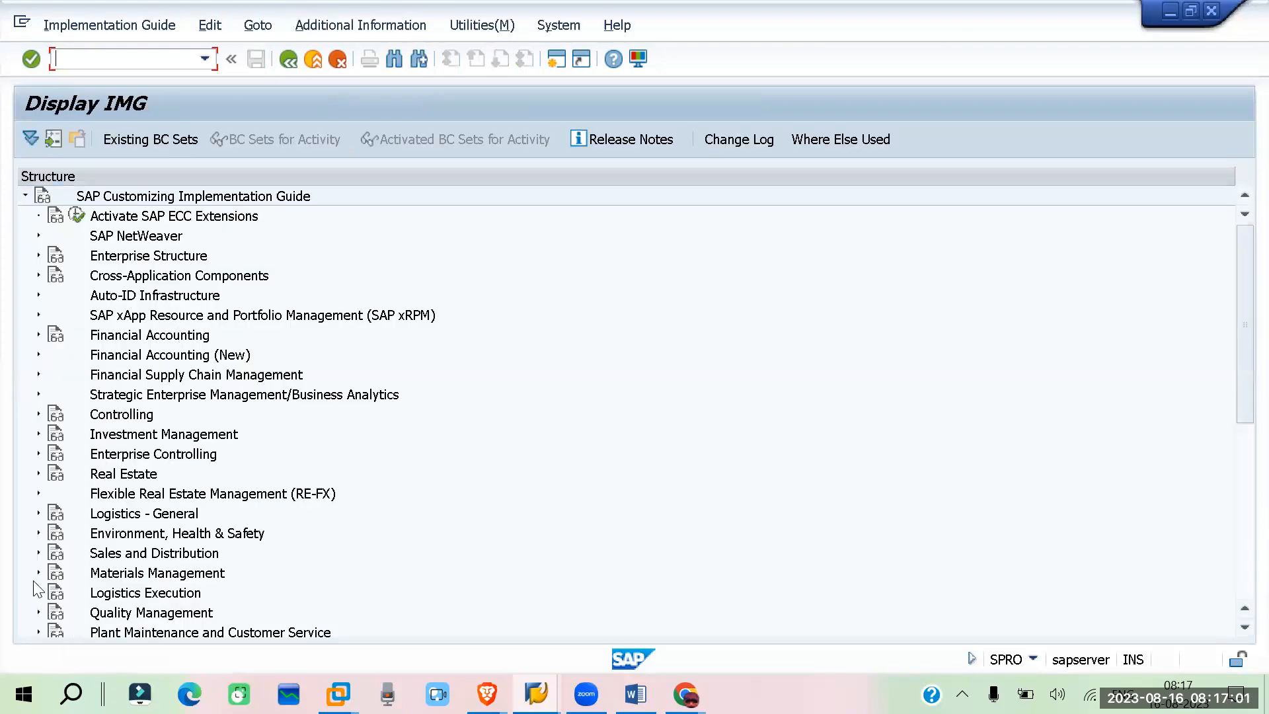
pyautogui.click(38, 514)
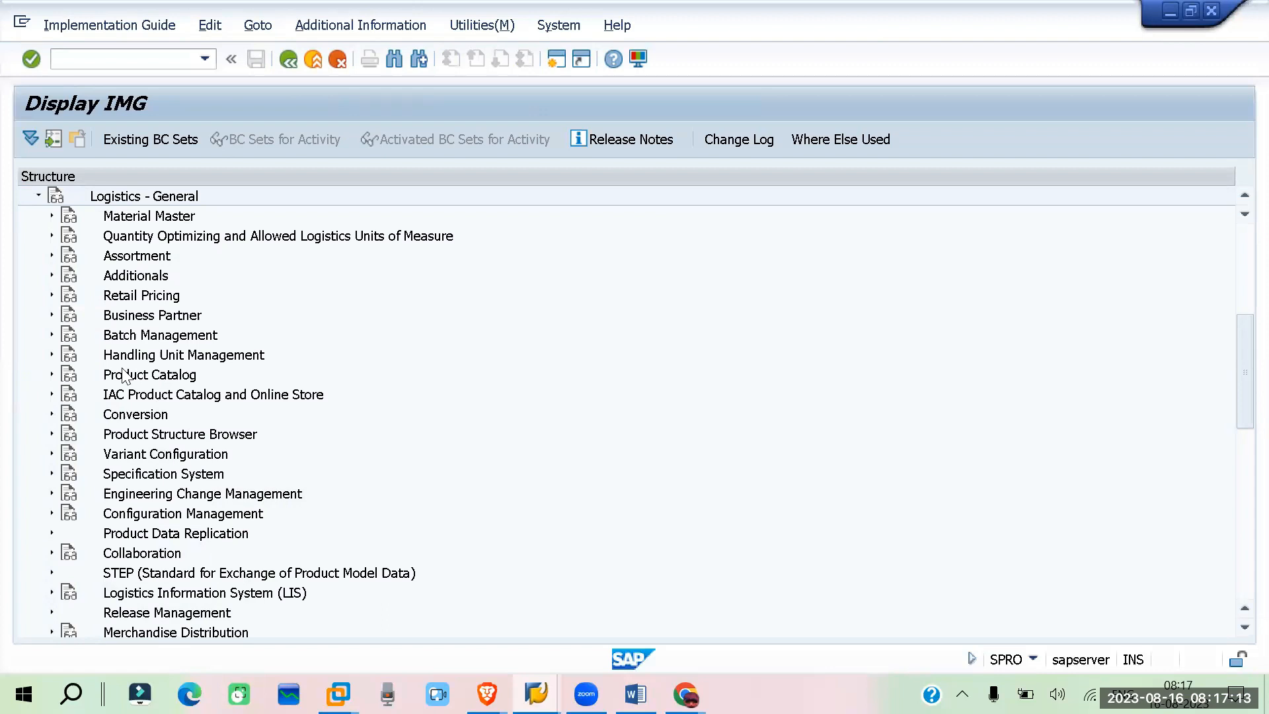
pyautogui.click(51, 314)
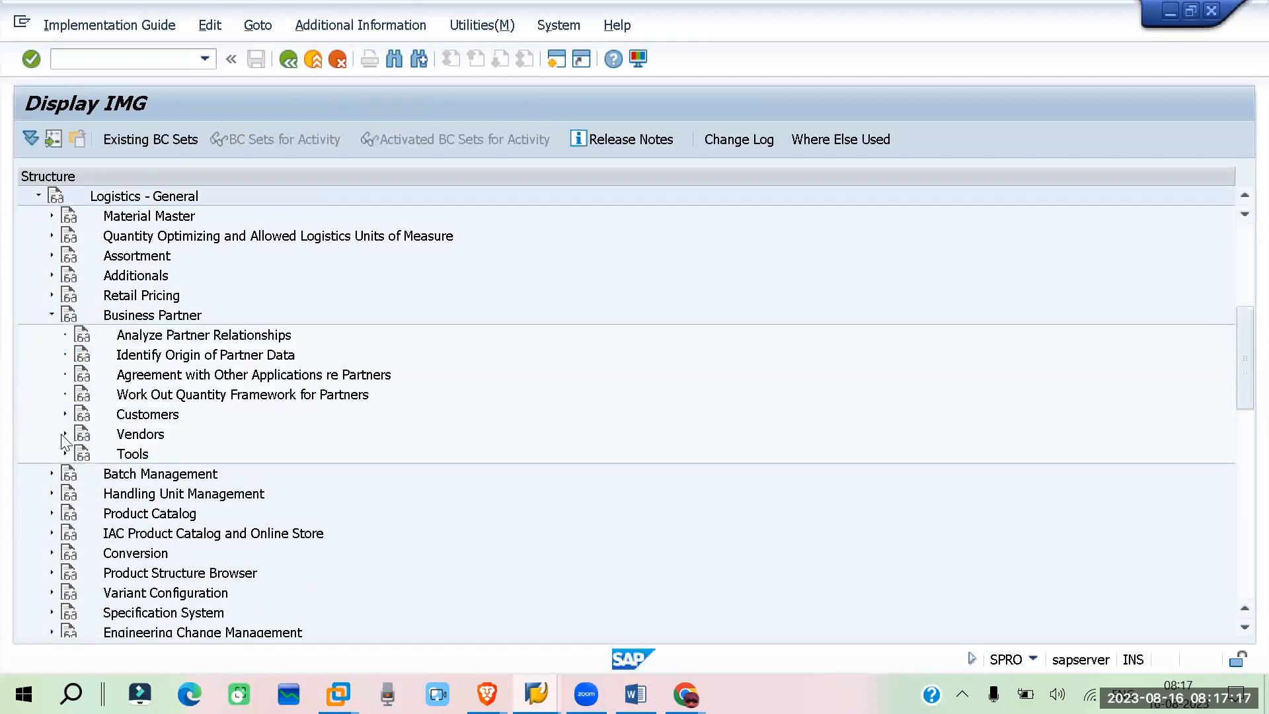
pyautogui.click(65, 435)
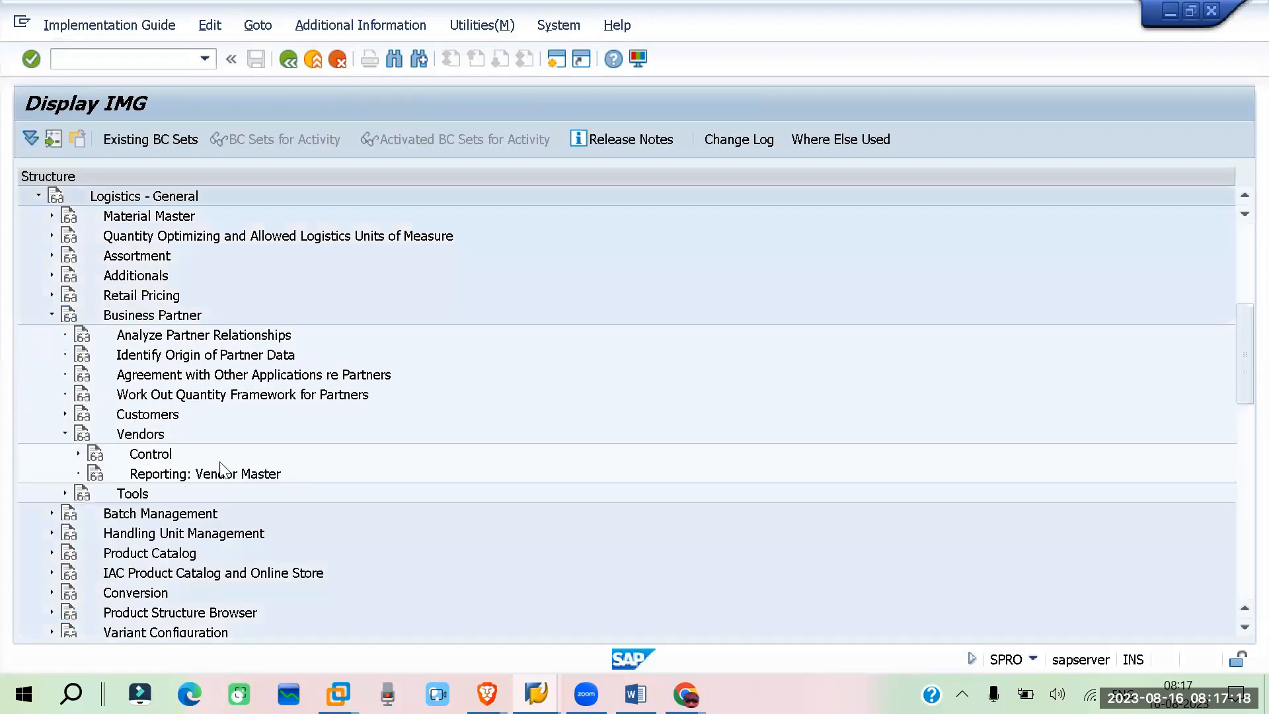
pyautogui.click(79, 454)
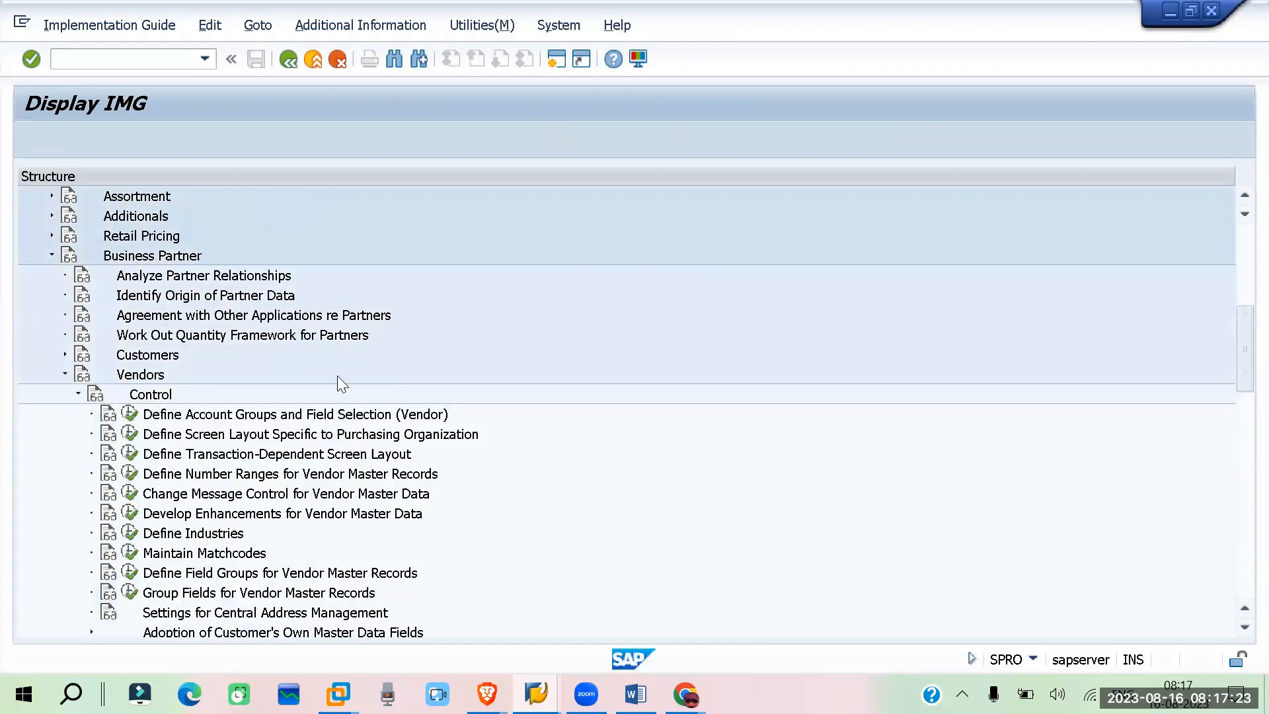
pyautogui.scroll(-2, 337, 375)
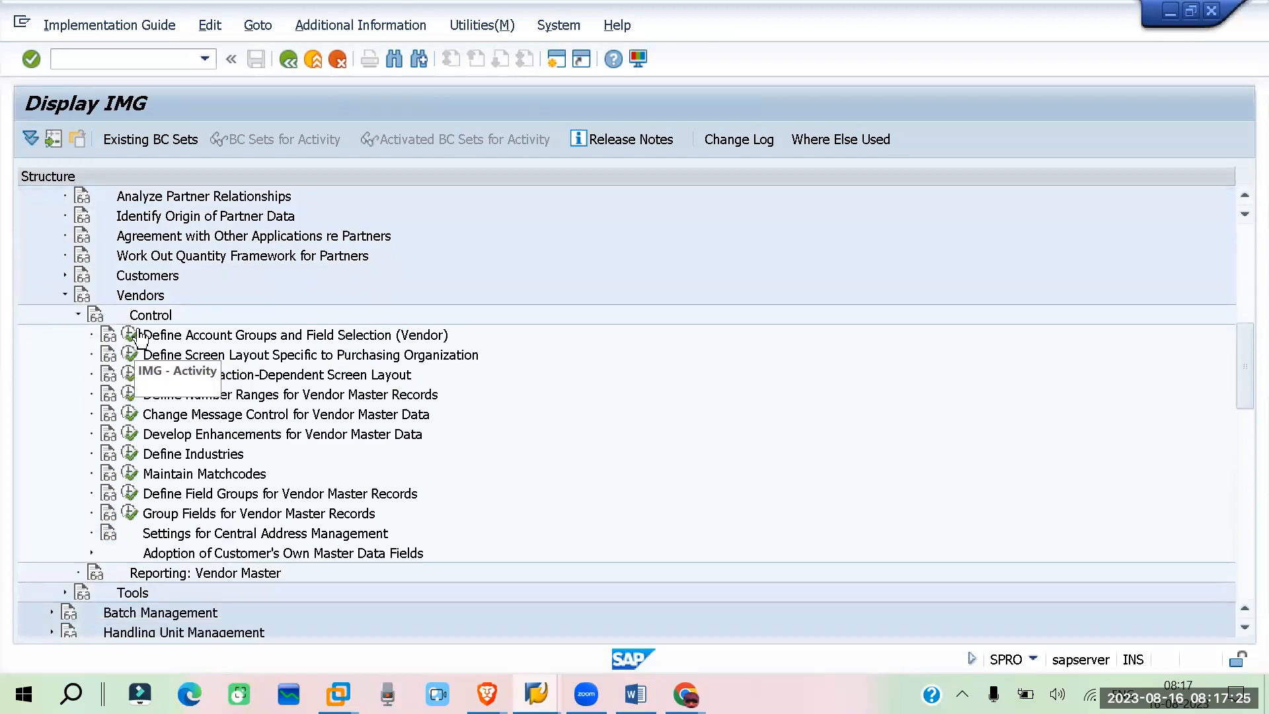
pyautogui.click(118, 333)
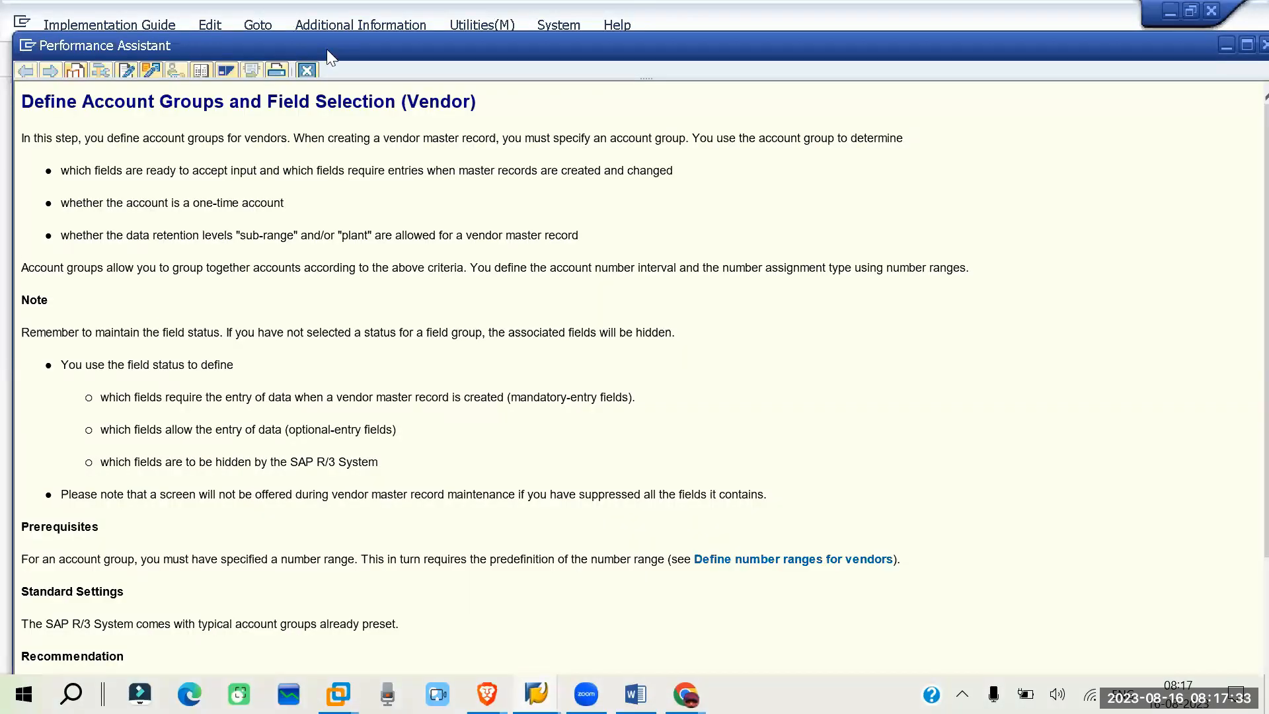
pyautogui.click(307, 70)
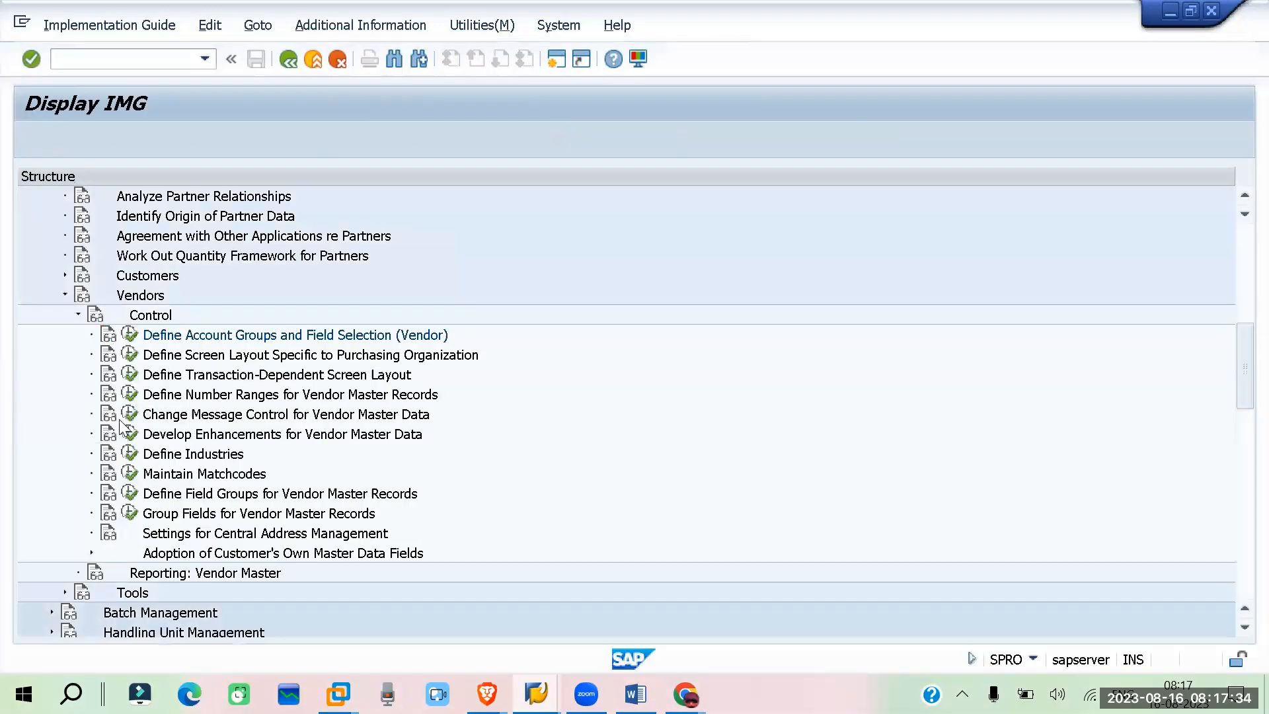
pyautogui.click(130, 335)
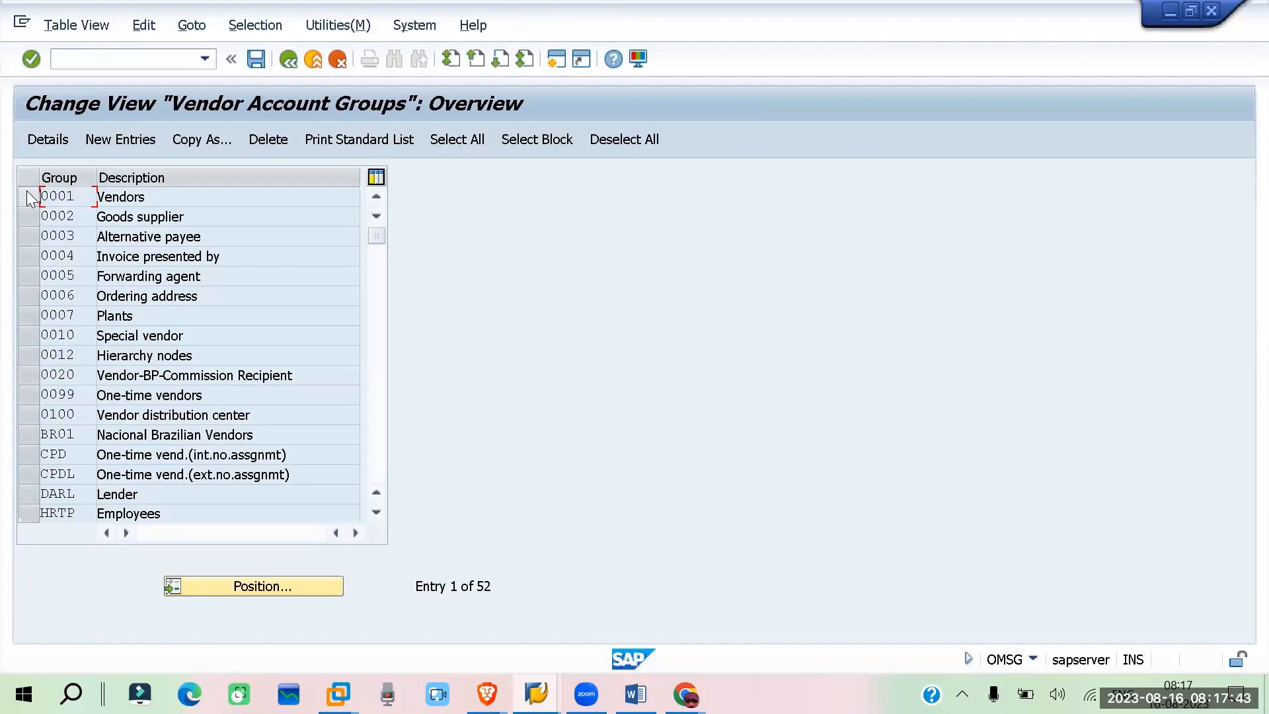
# - Copy vendor account group 0002 (Goods supplier) to a new account group ZR02
pyautogui.click(27, 200)
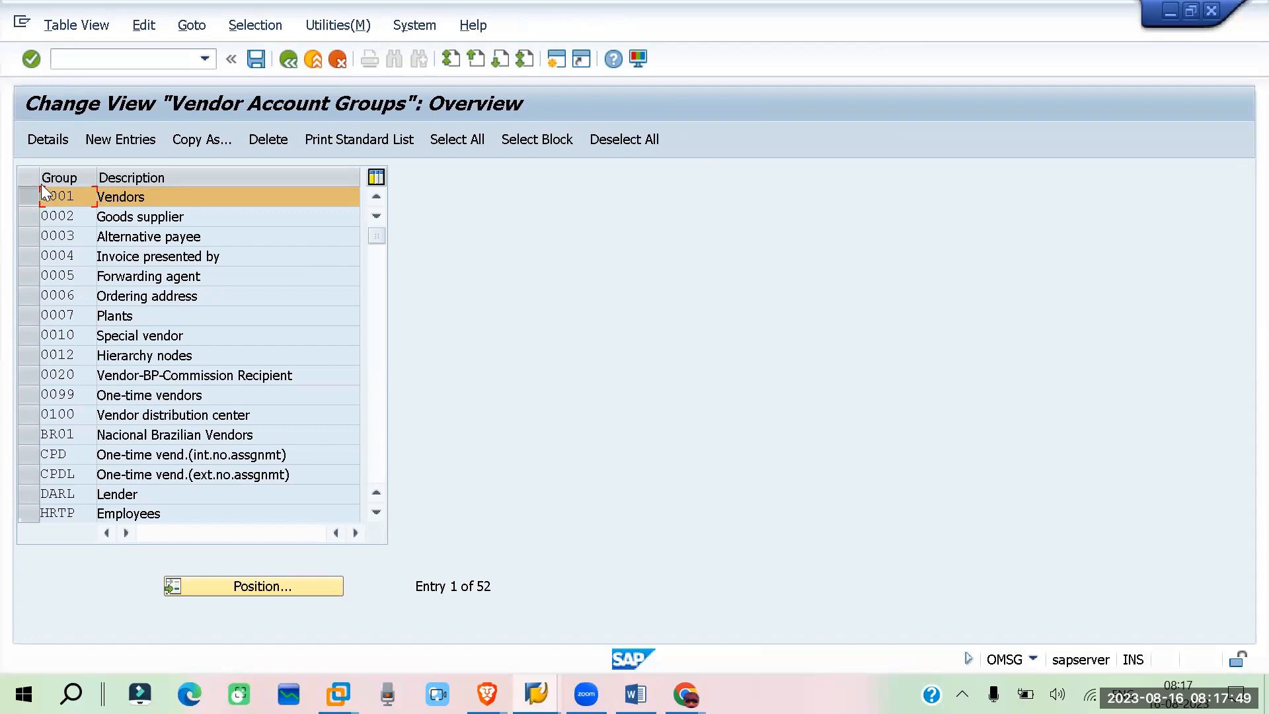
pyautogui.click(25, 195)
pyautogui.click(23, 217)
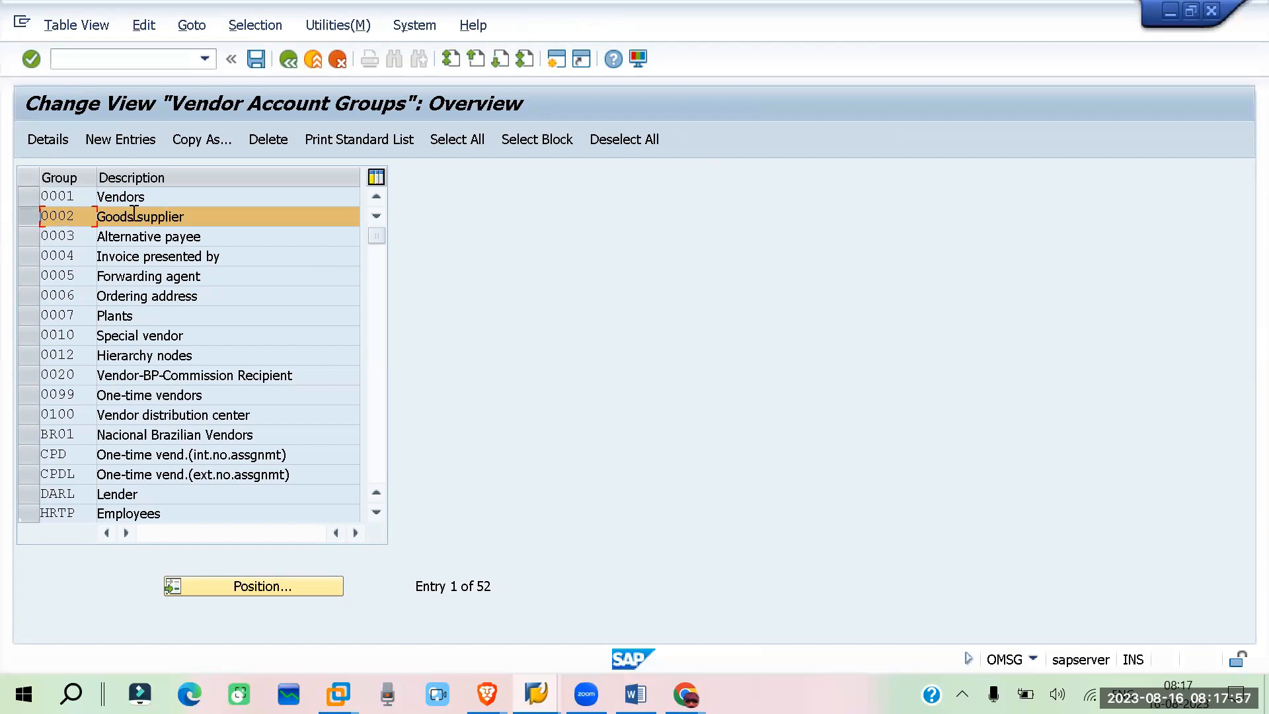
pyautogui.click(212, 137)
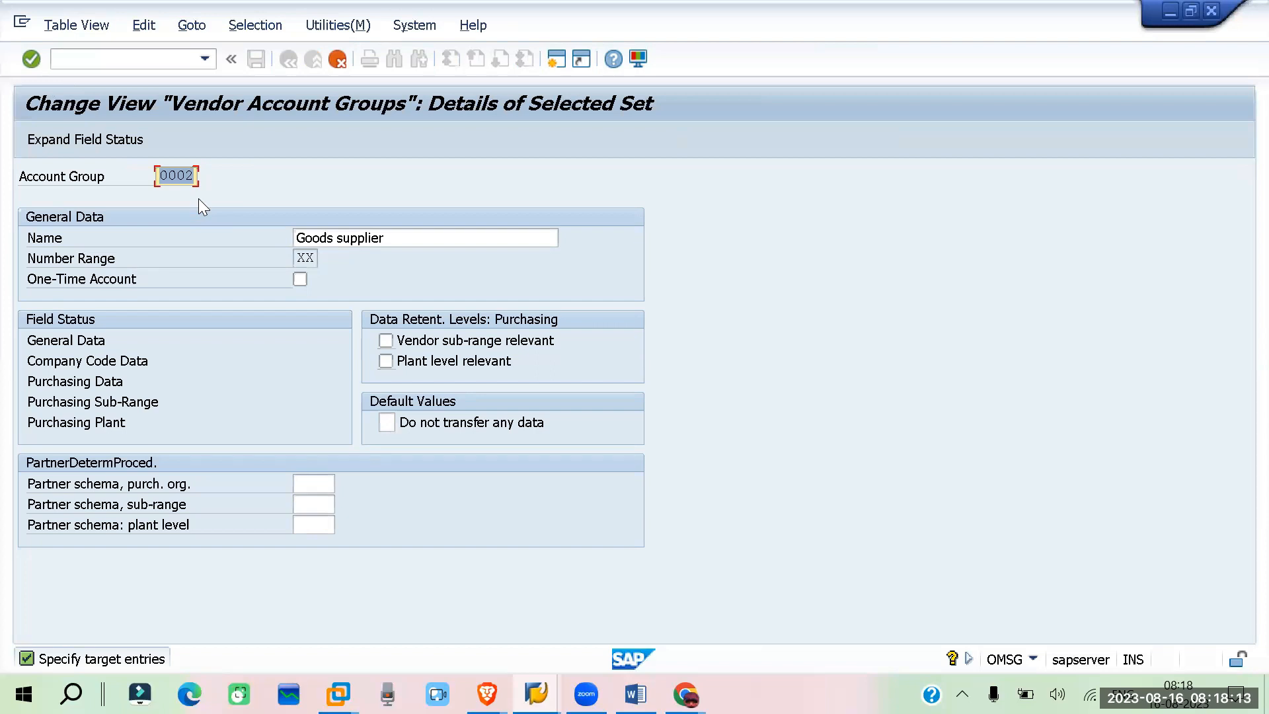
pyautogui.write('ZR02')
pyautogui.press('Return')
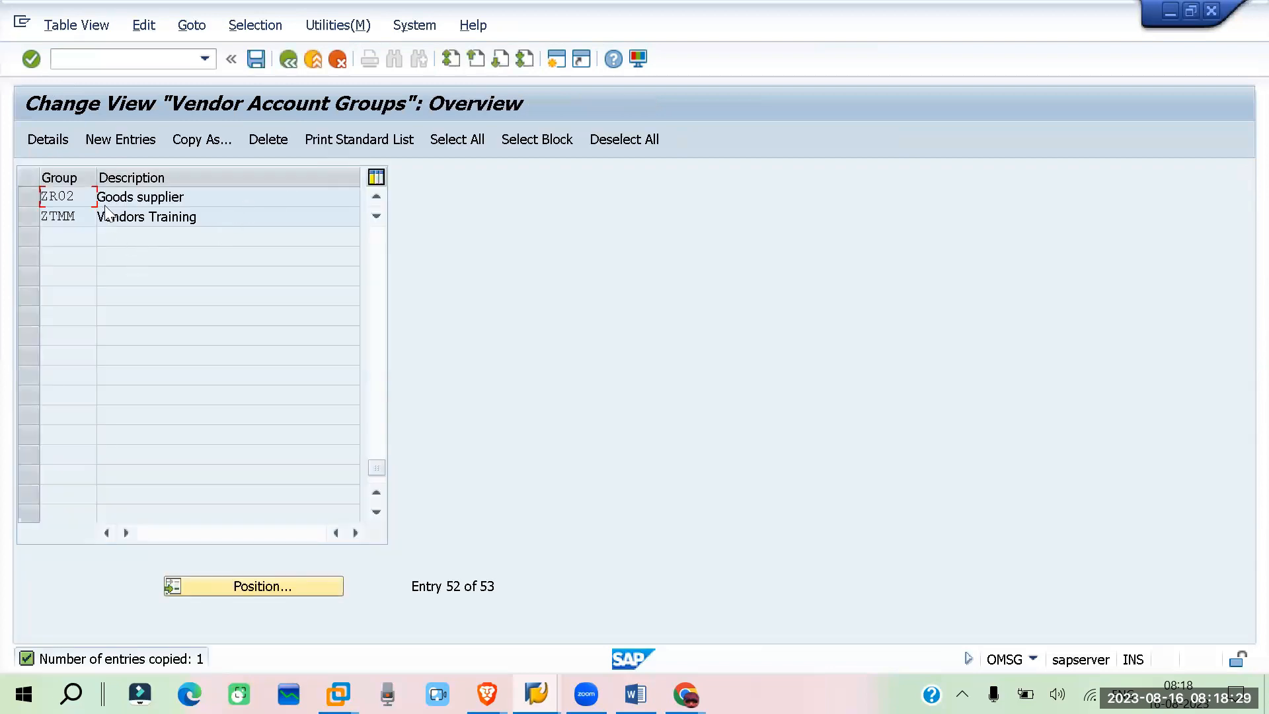
# - Open the details of account group ZR02, save the new group and return to the IMG structure
pyautogui.click(29, 197)
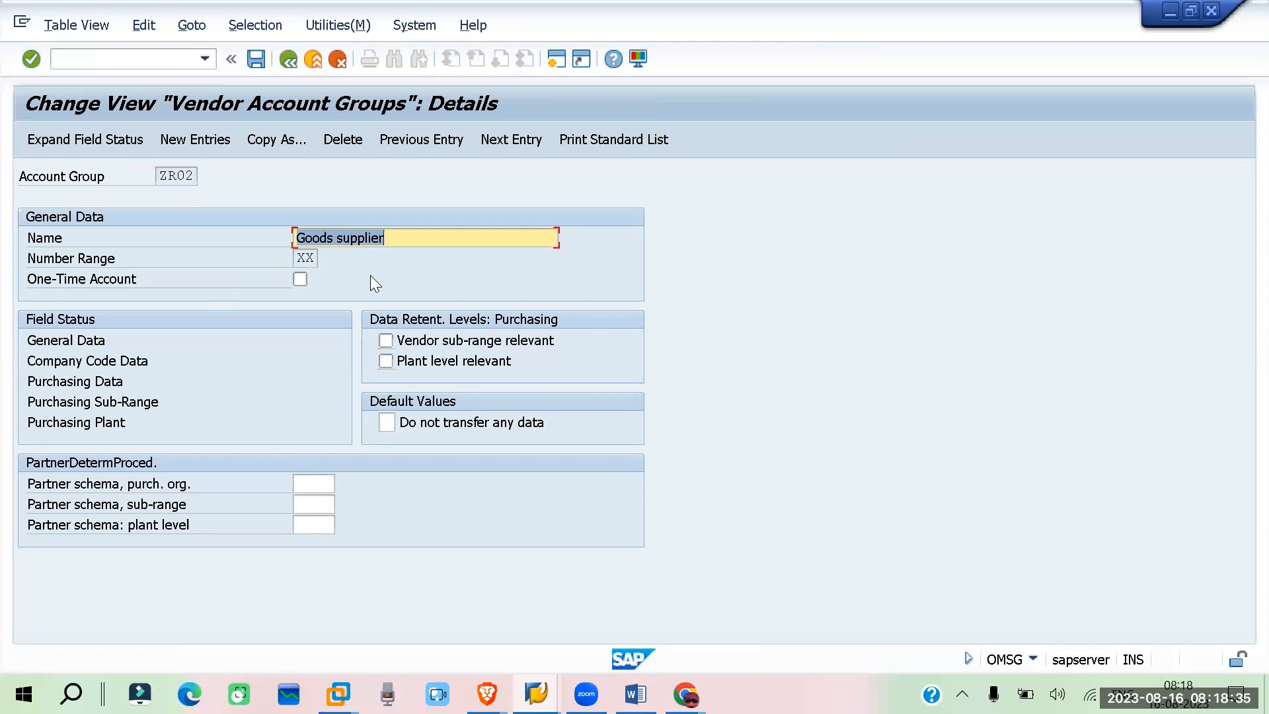
pyautogui.hotkey('ctrl', 's')
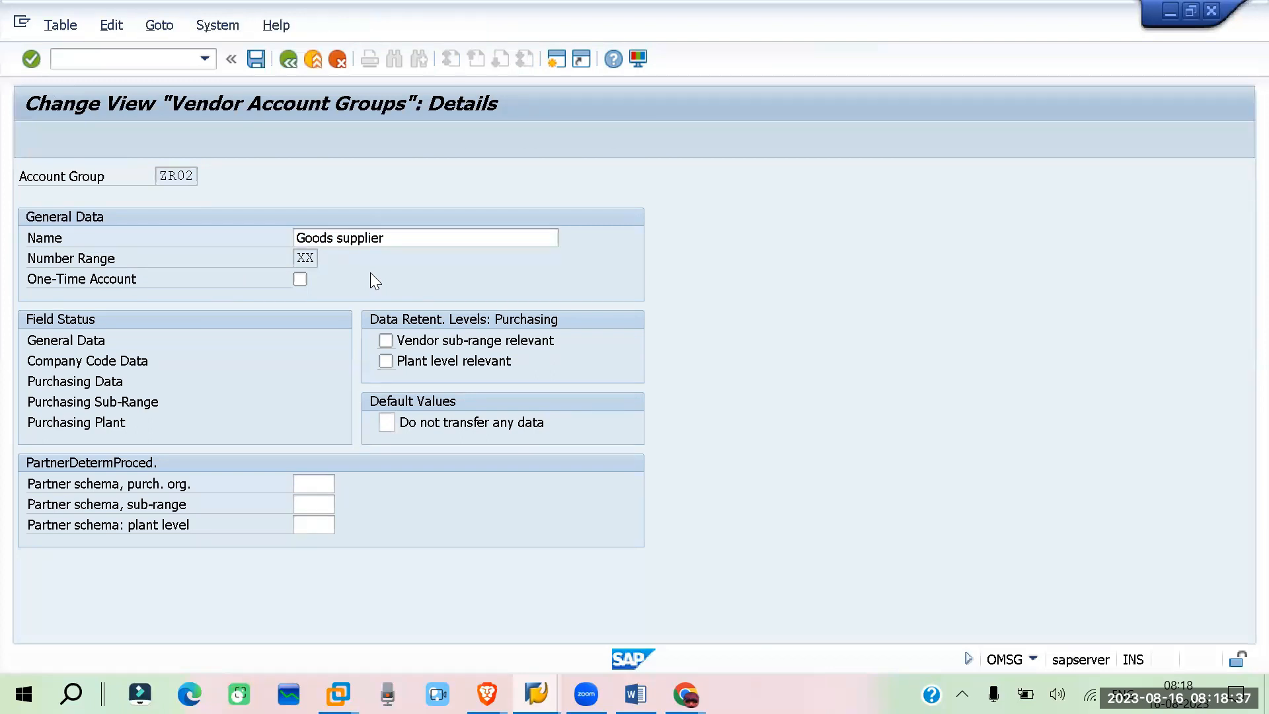
pyautogui.click(378, 354)
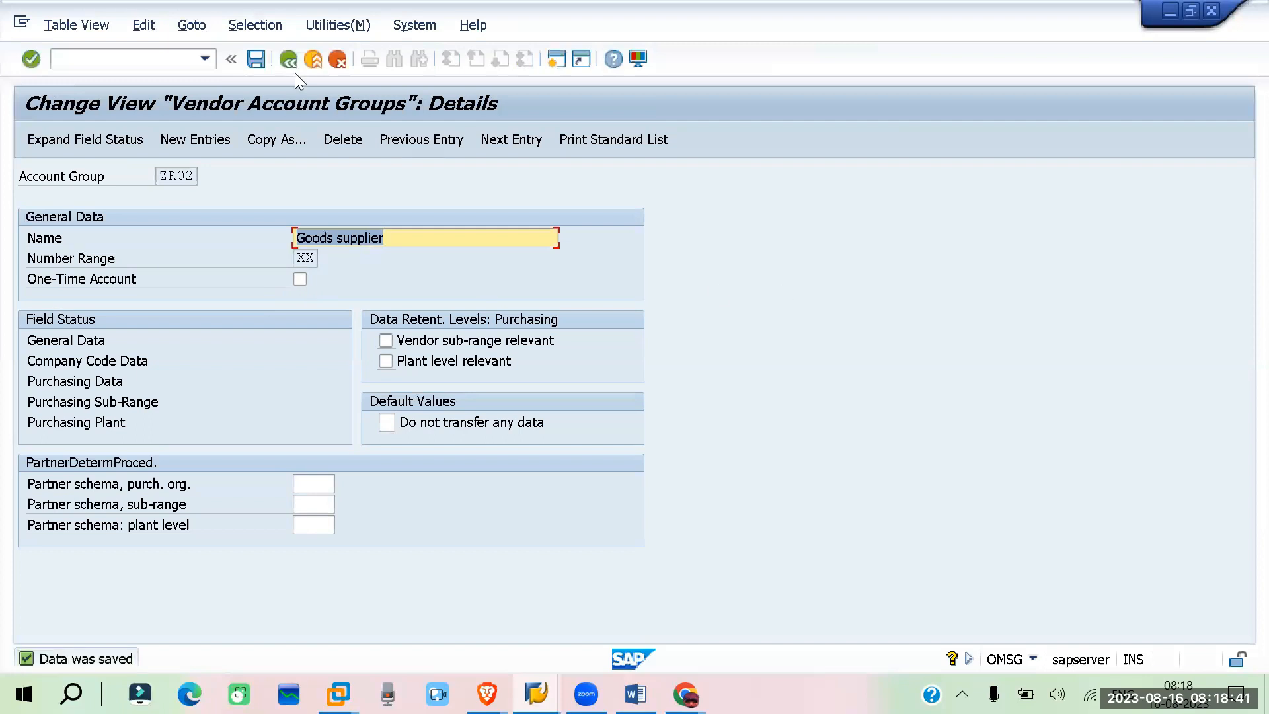
pyautogui.click(288, 60)
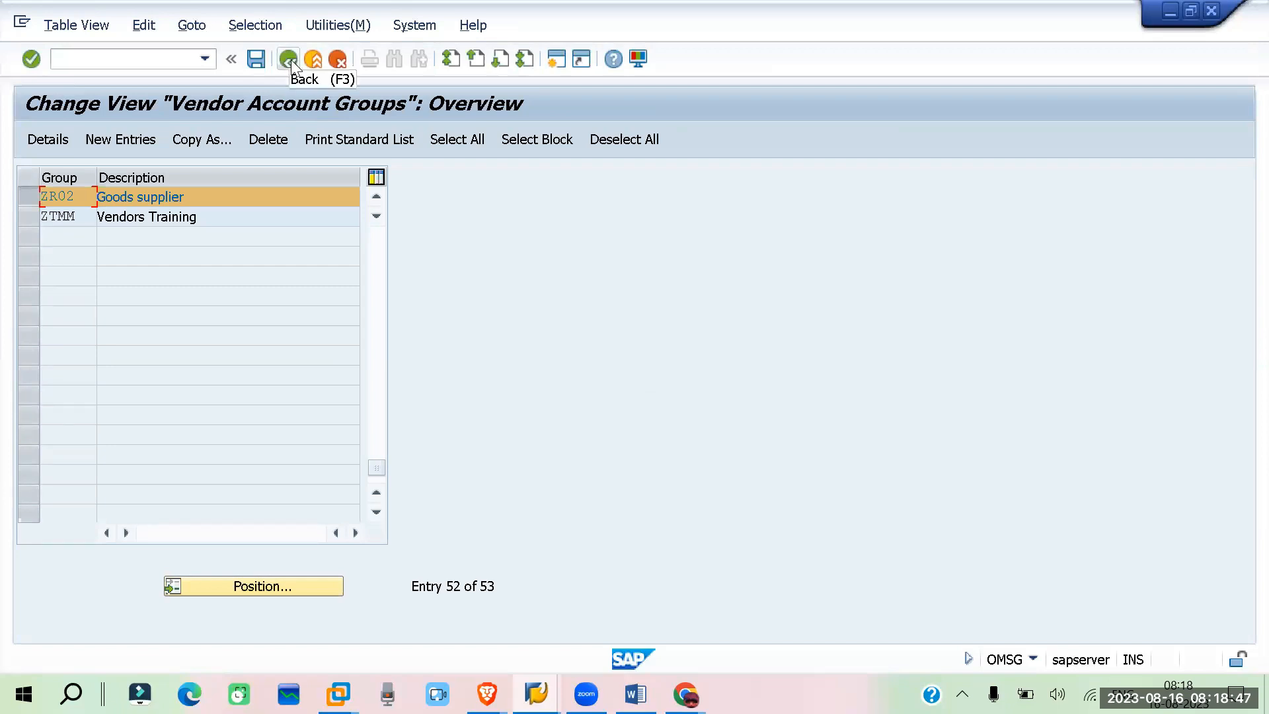
pyautogui.press('F3')
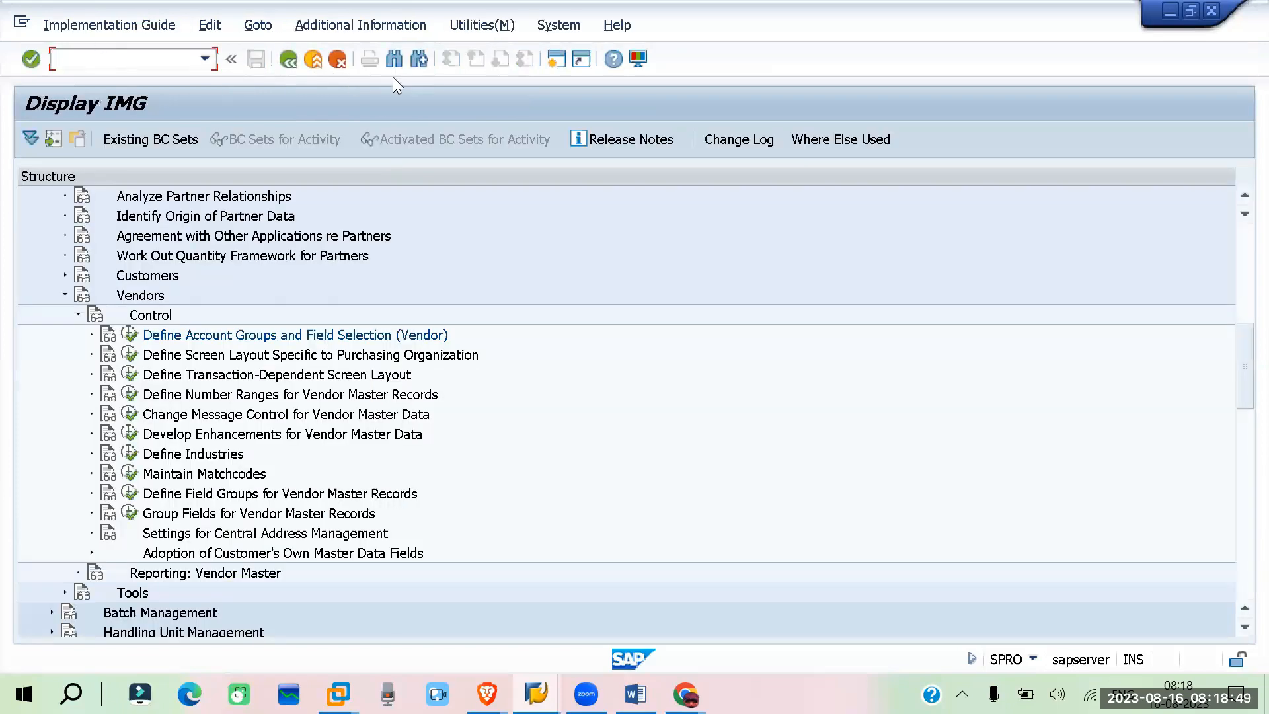
# - Open the create vendor transaction XK01 and submit its initial screen with account group ZR02
pyautogui.write('/NXK01')
pyautogui.press('Return')
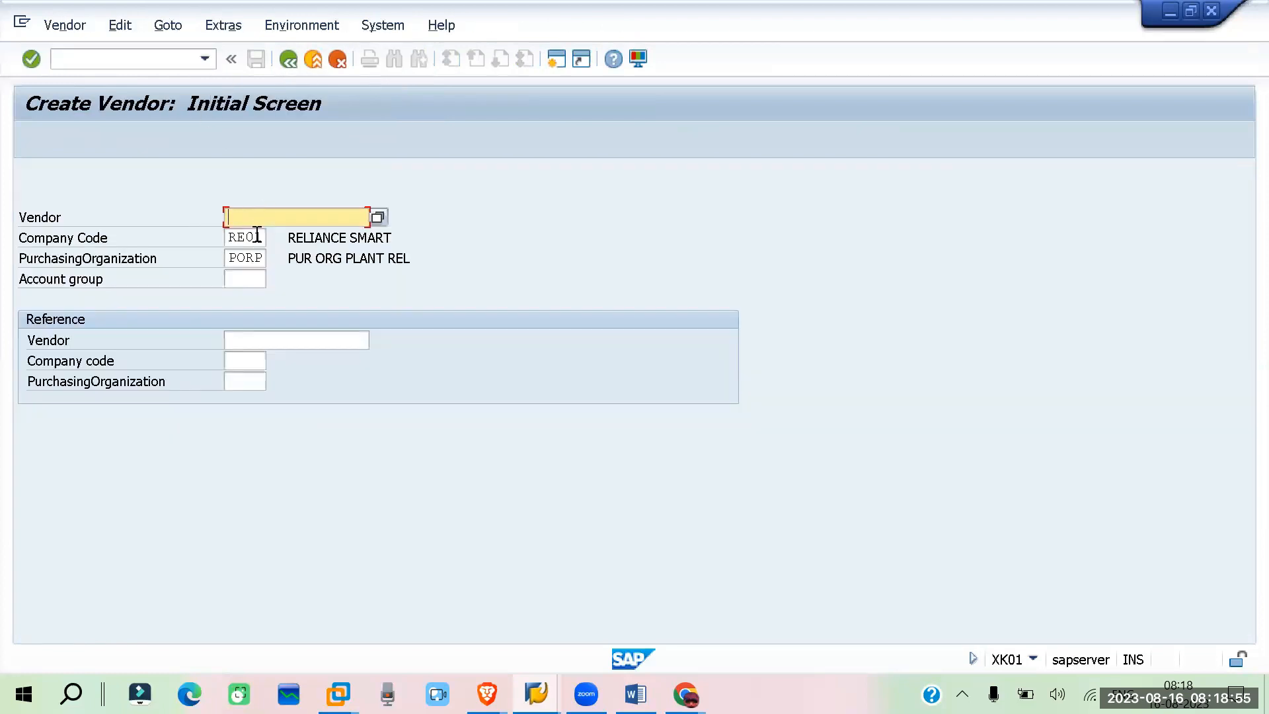
pyautogui.click(245, 281)
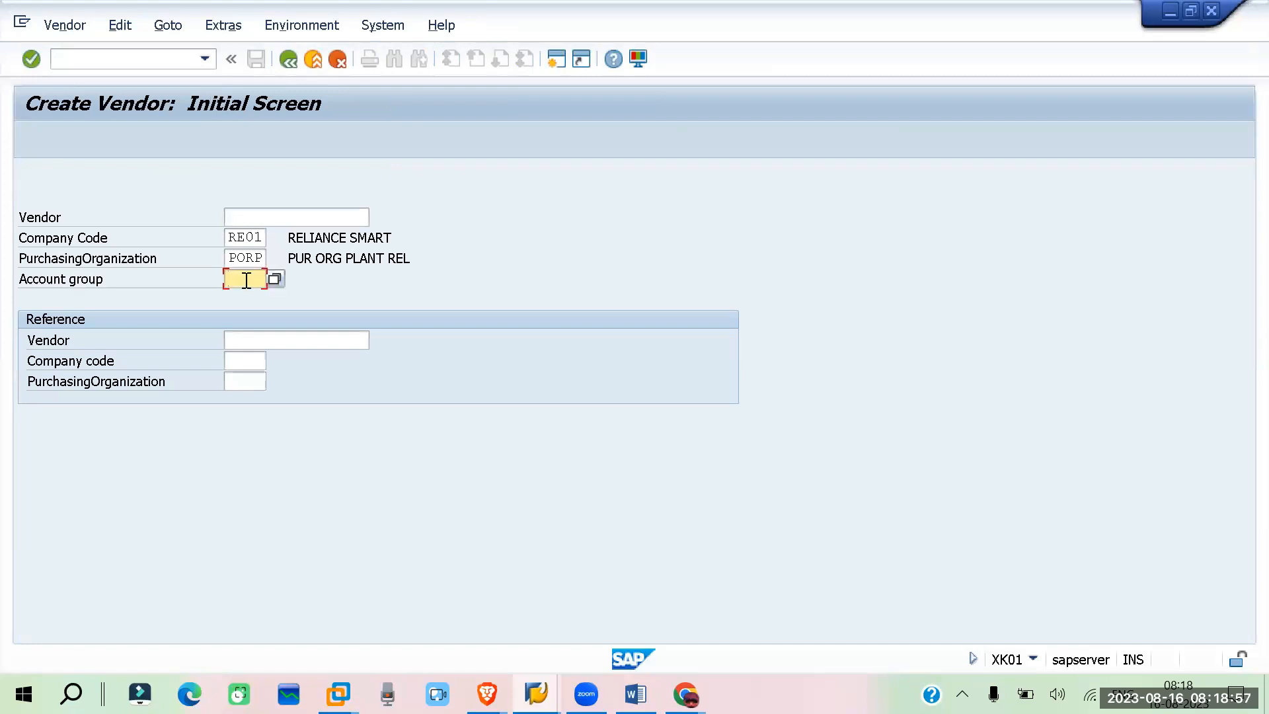
pyautogui.click(251, 298)
pyautogui.press('BackSpace')
pyautogui.write('2')
pyautogui.press('Return')
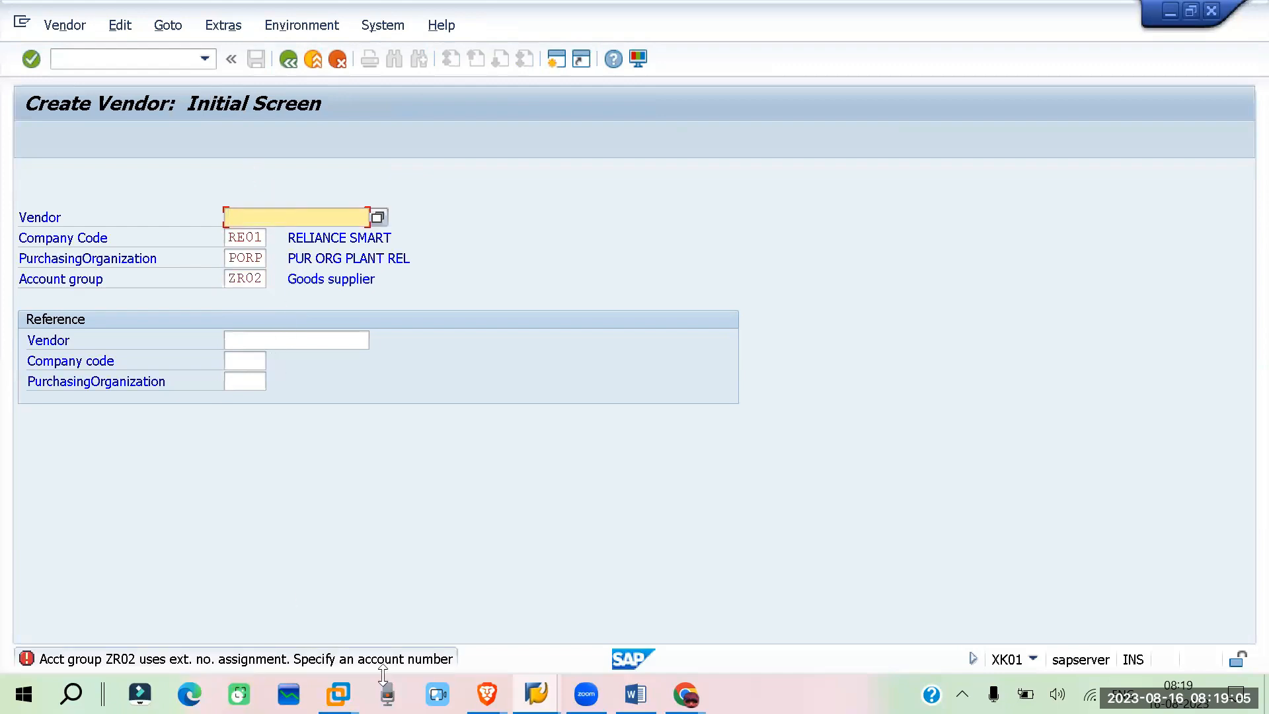
# - Switch to the session displaying the MARC table entries and open the customizing transaction SPRO there
pyautogui.click(536, 694)
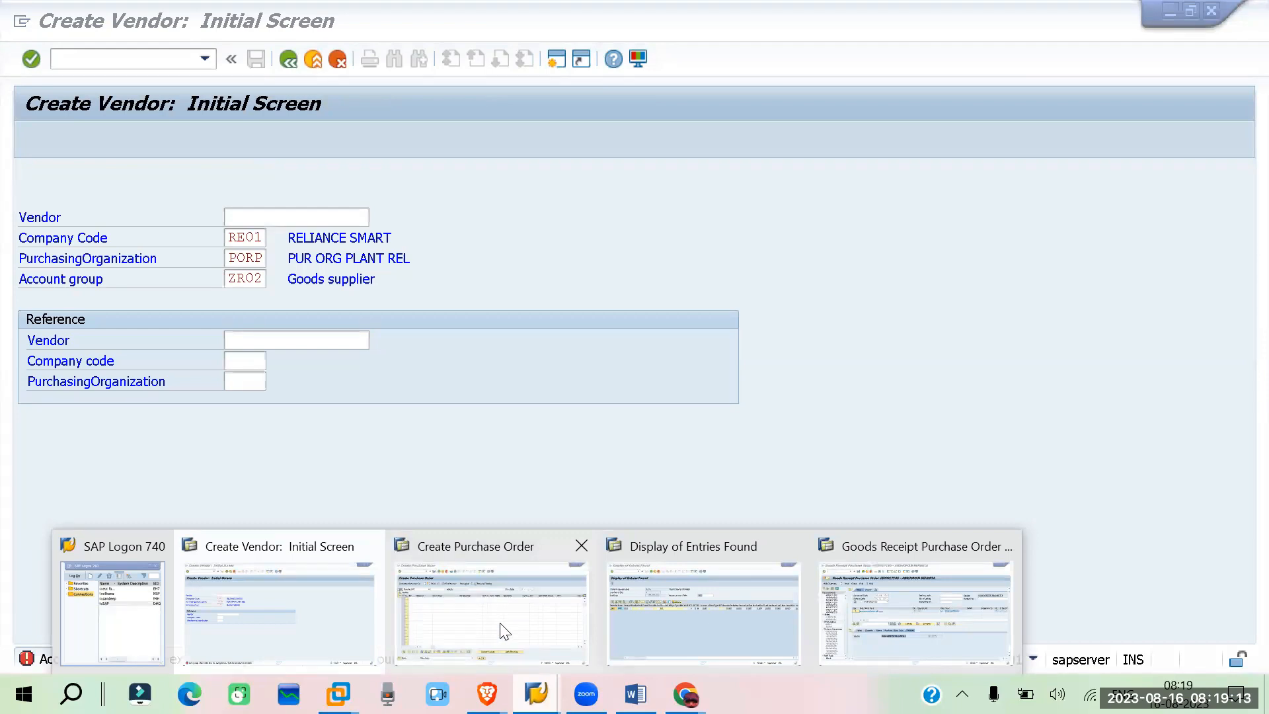
pyautogui.click(738, 622)
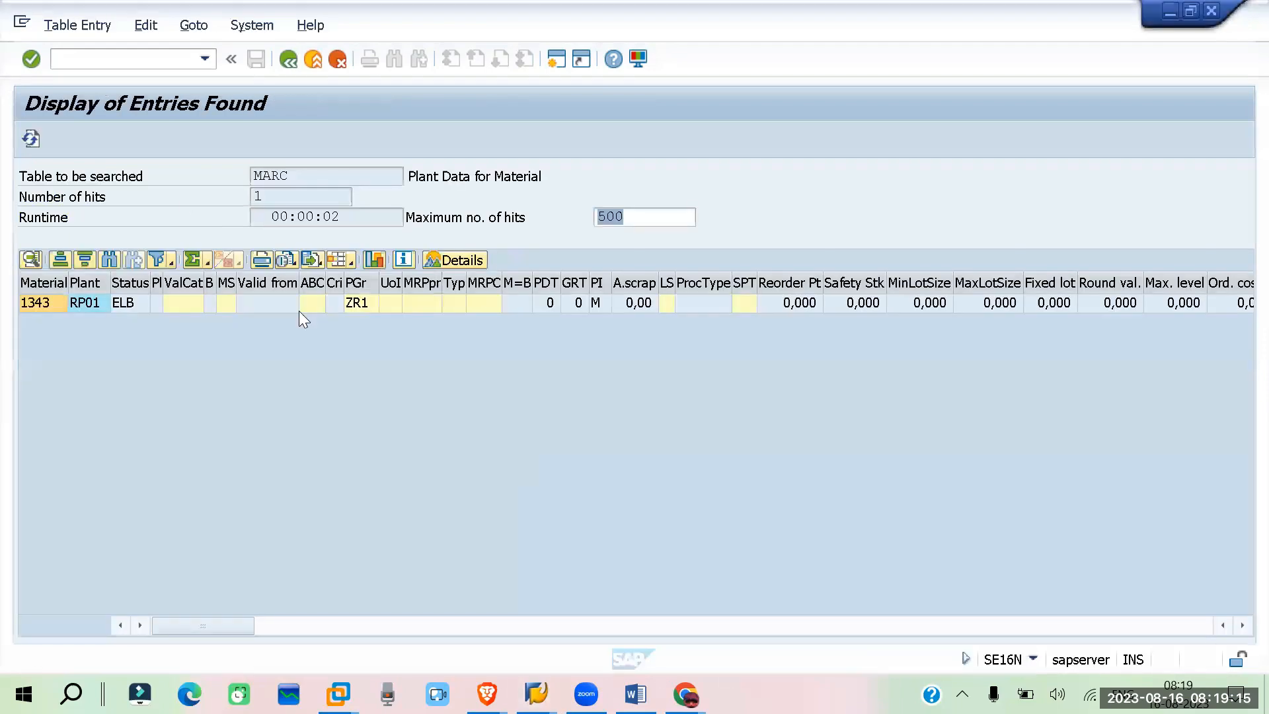
pyautogui.click(91, 59)
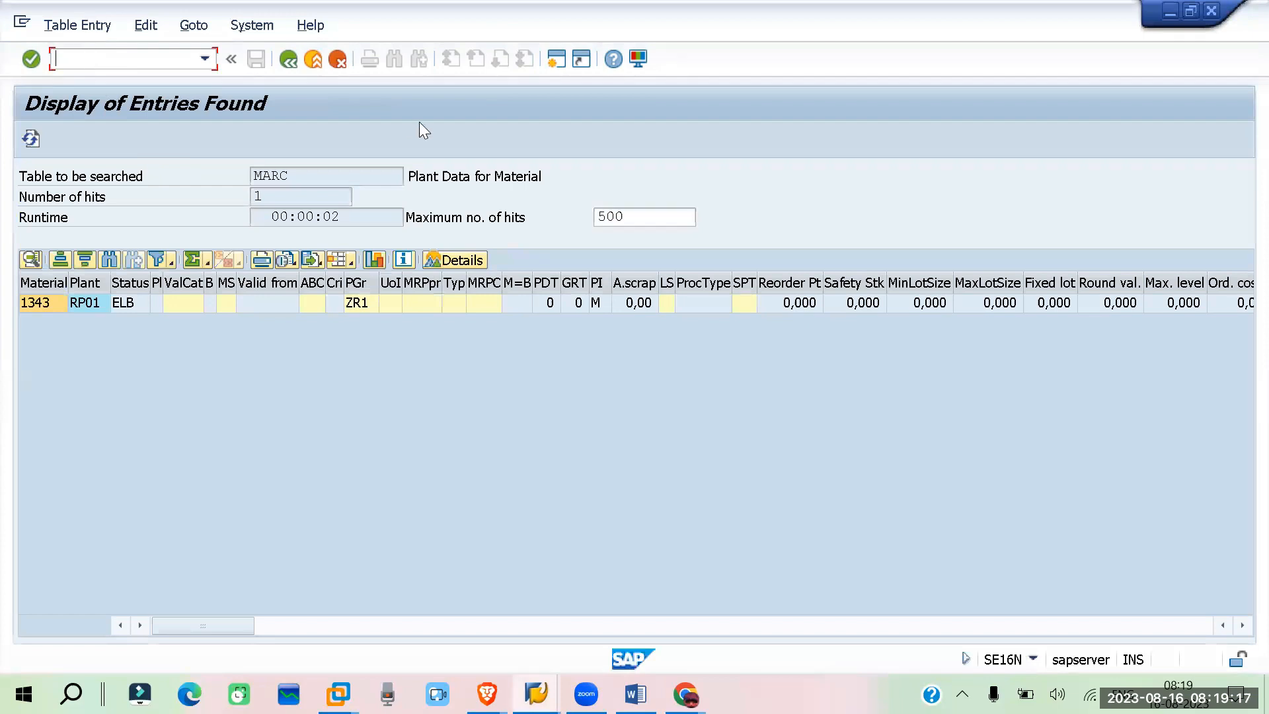
pyautogui.write('/NSPRO')
pyautogui.press('Return')
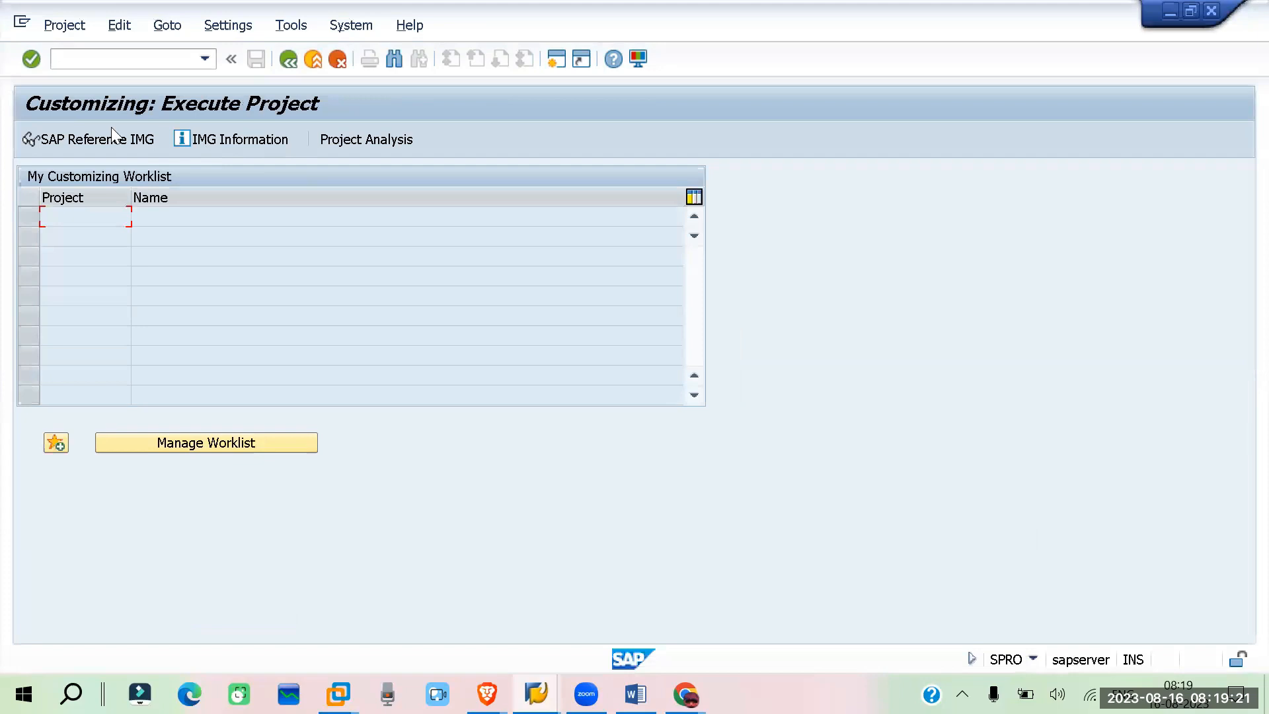
# - Expand the reference IMG to the vendor control settings under Business Partner and open the vendor account groups overview
pyautogui.click(96, 141)
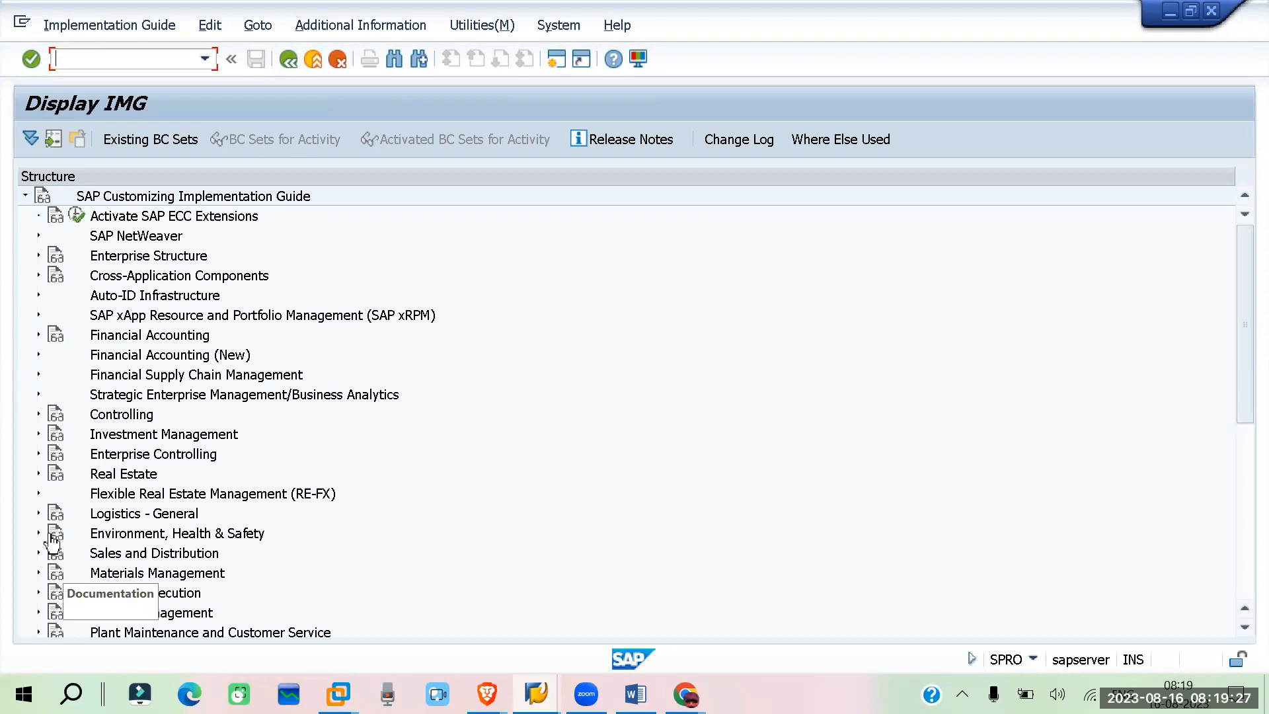
pyautogui.click(41, 515)
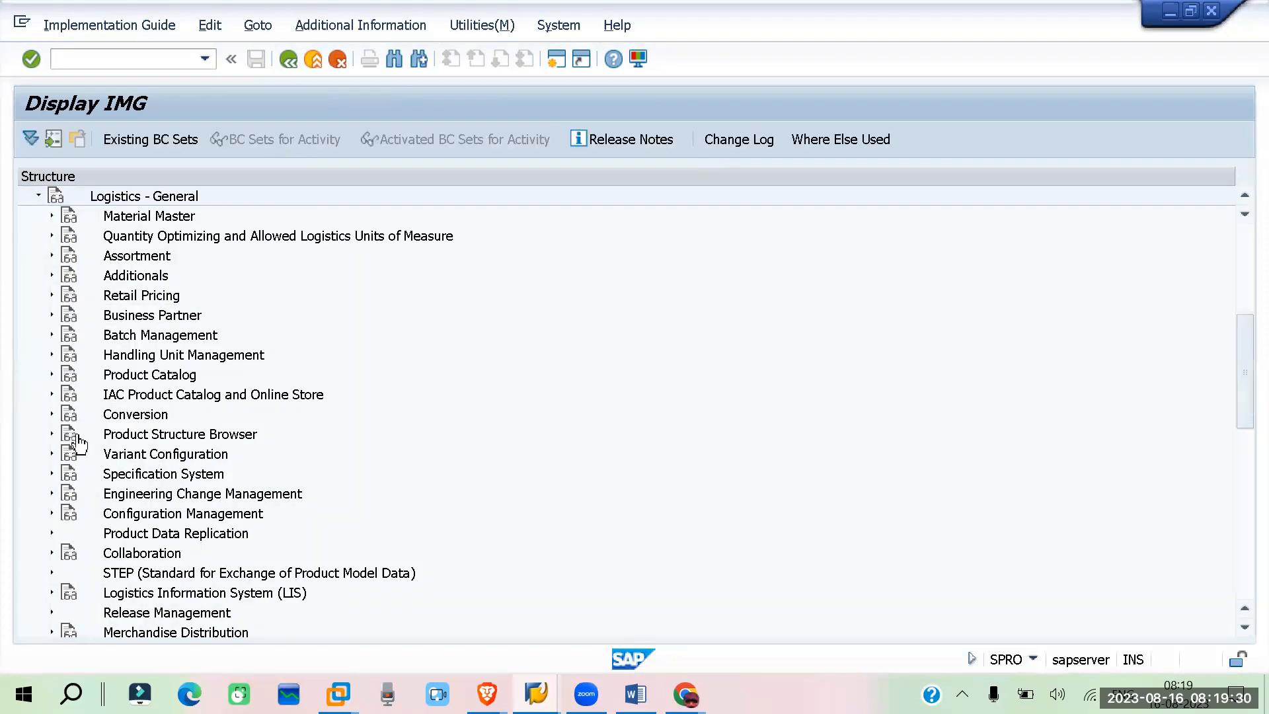
pyautogui.click(52, 315)
pyautogui.click(271, 336)
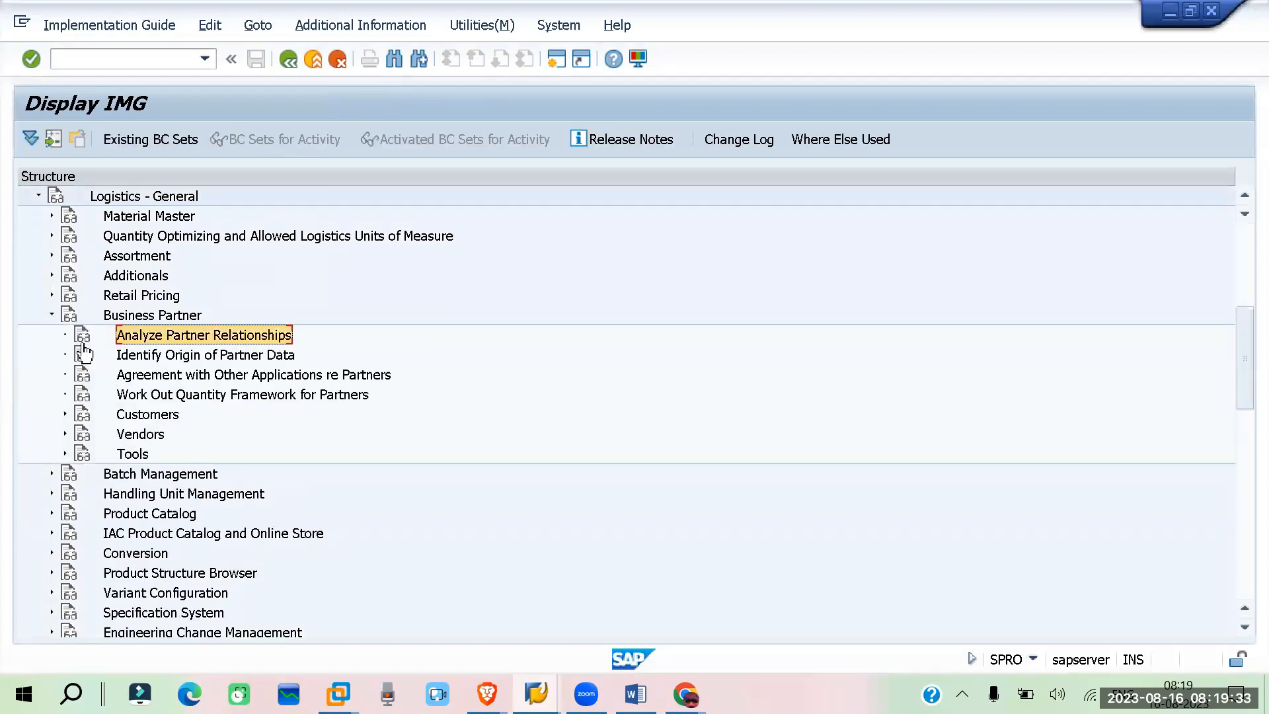
pyautogui.click(65, 434)
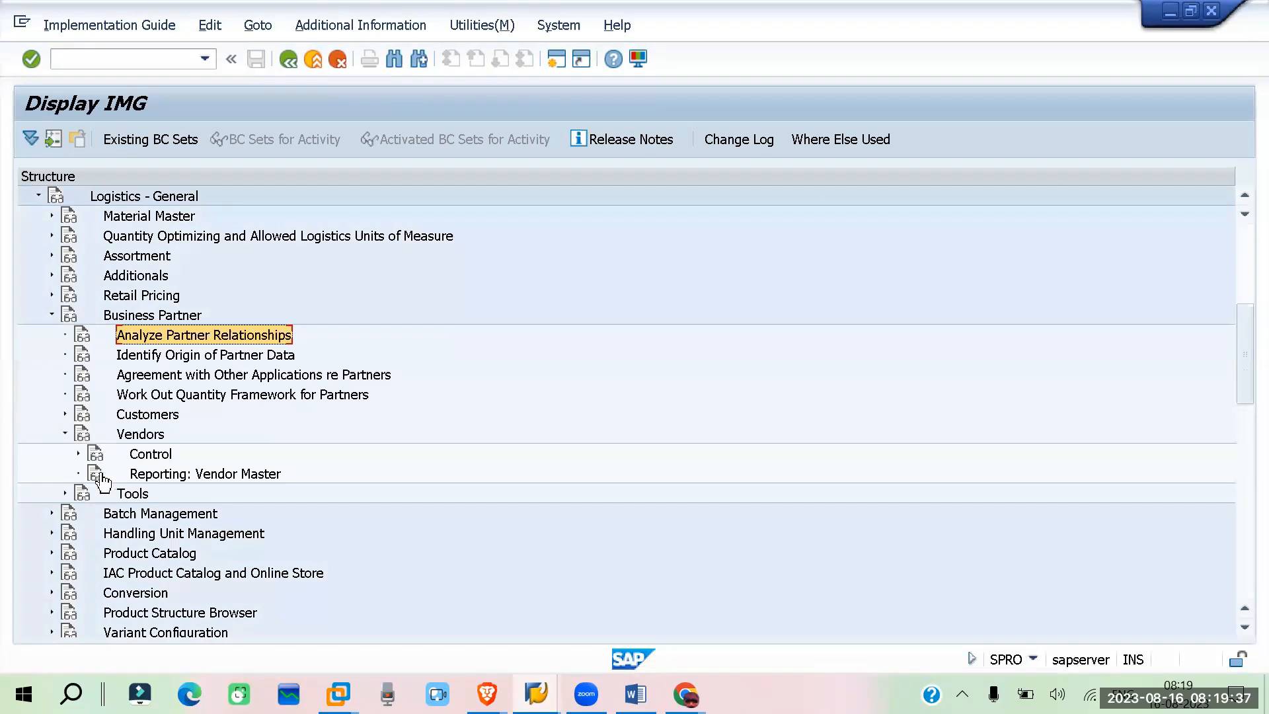
pyautogui.click(78, 454)
pyautogui.click(129, 413)
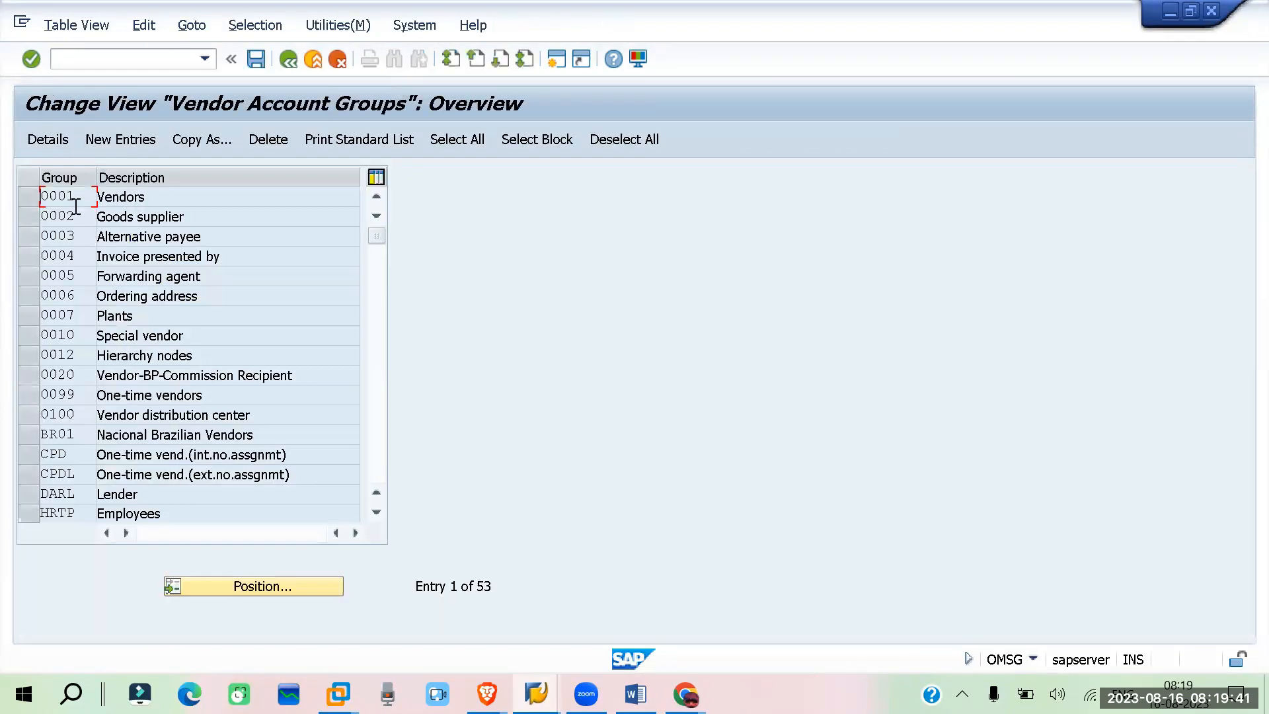
# - Check the number range and general data in the details of account group 0002 and return to the IMG
pyautogui.click(27, 216)
pyautogui.click(48, 139)
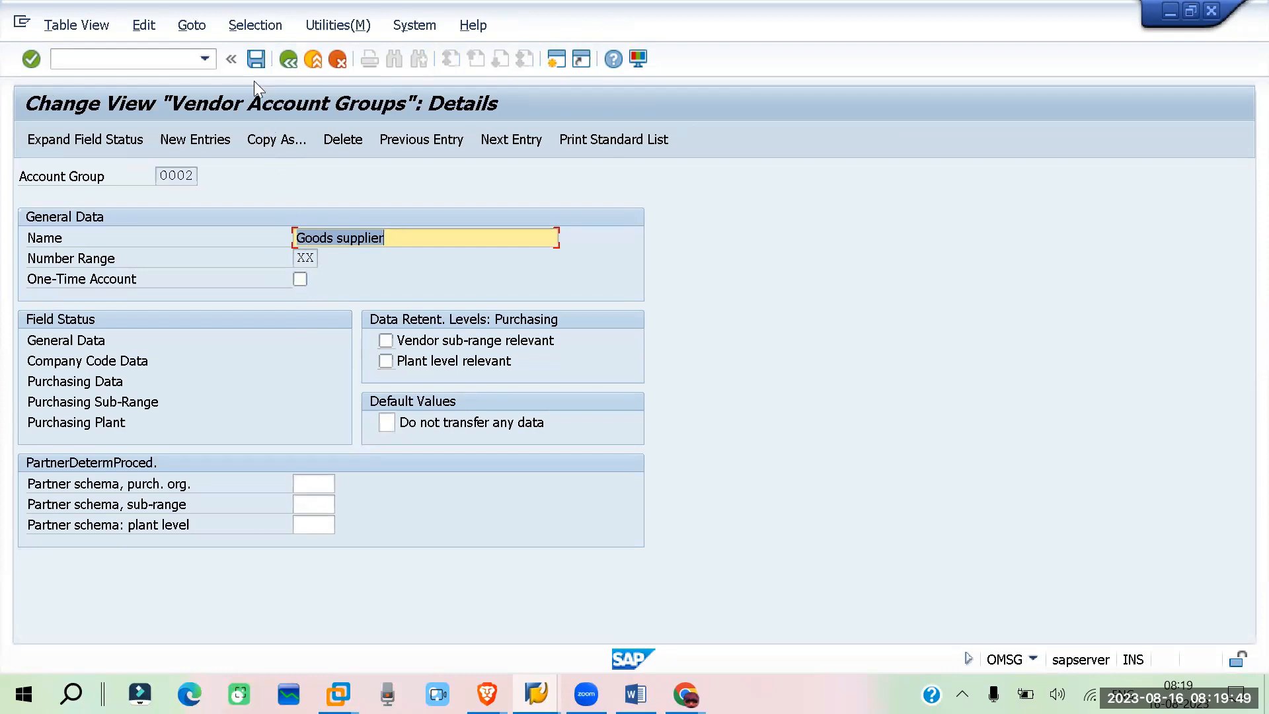
pyautogui.click(290, 58)
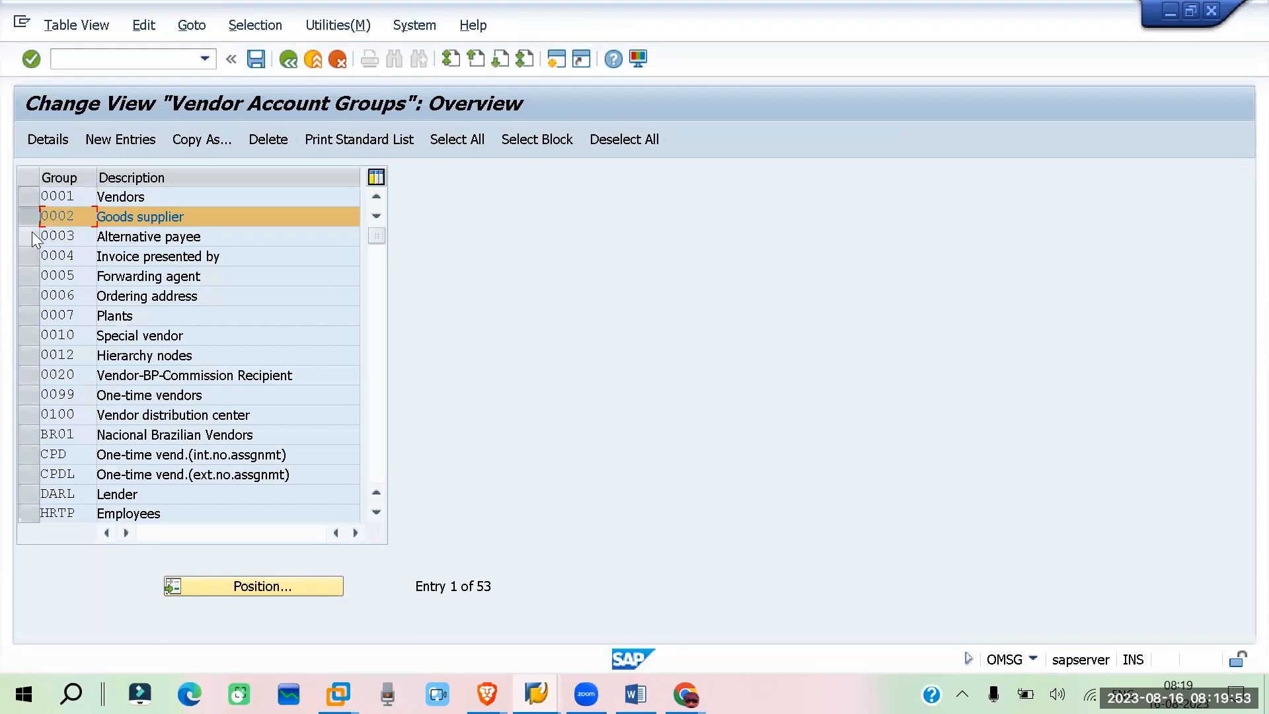
pyautogui.click(286, 61)
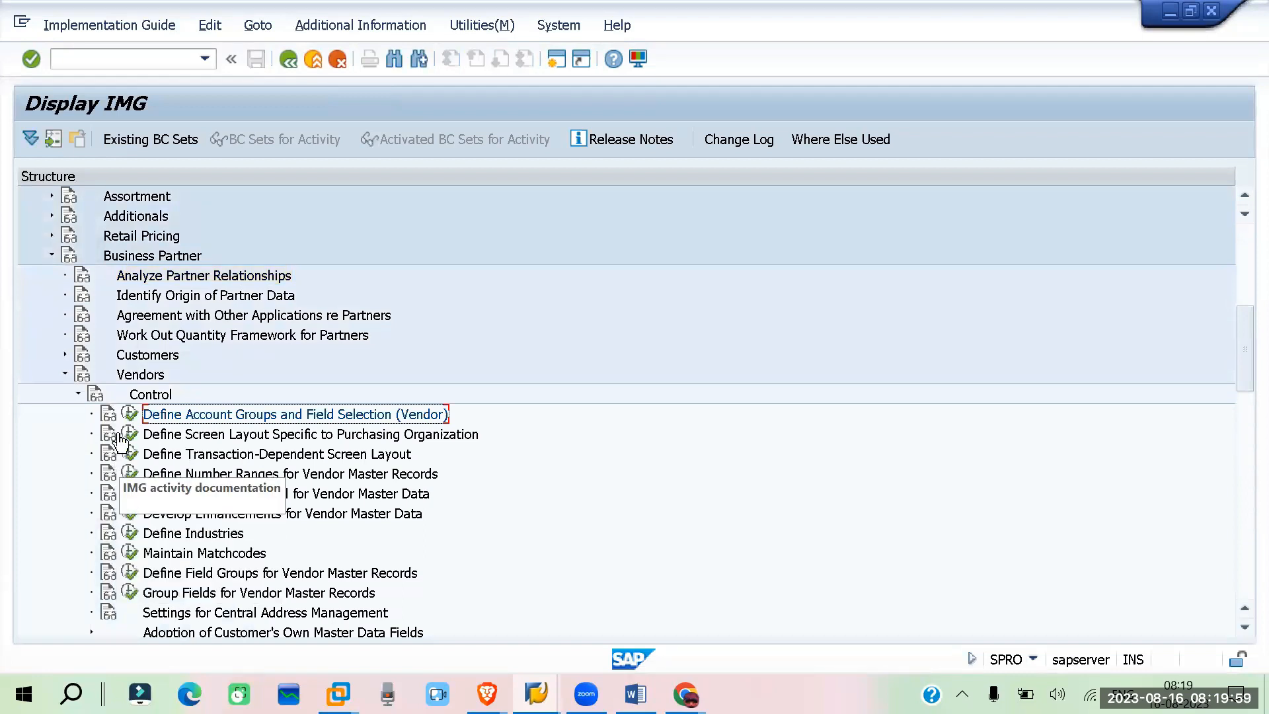
# - Open the assignment of number ranges to vendor account groups and check the entries for 0002 and ZR02
pyautogui.click(131, 473)
pyautogui.click(141, 257)
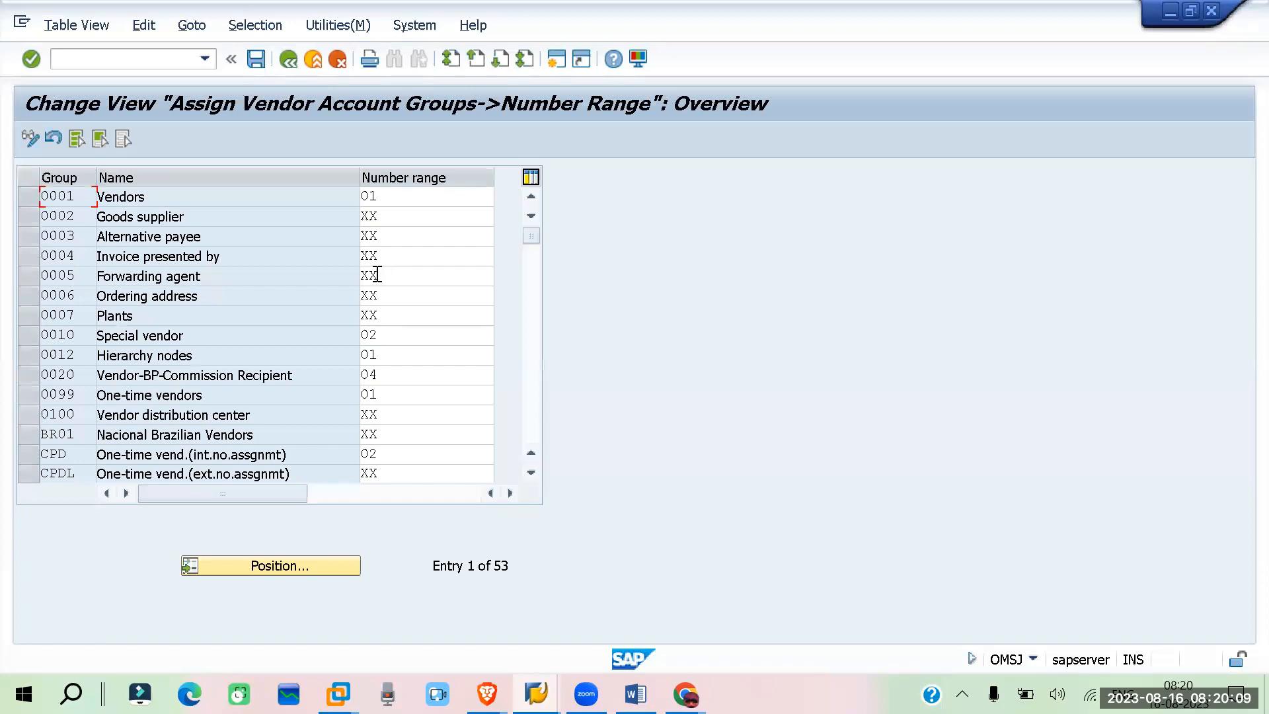
pyautogui.scroll(-1, 421, 417)
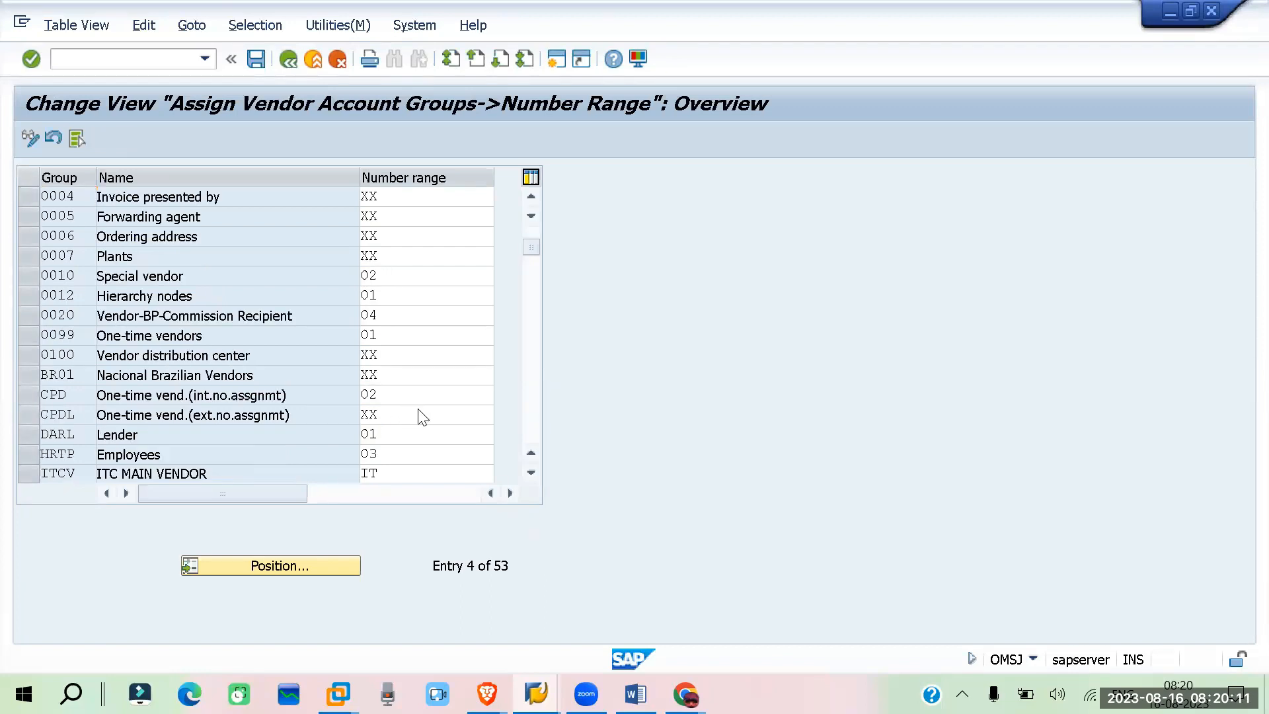
pyautogui.scroll(-10, 423, 406)
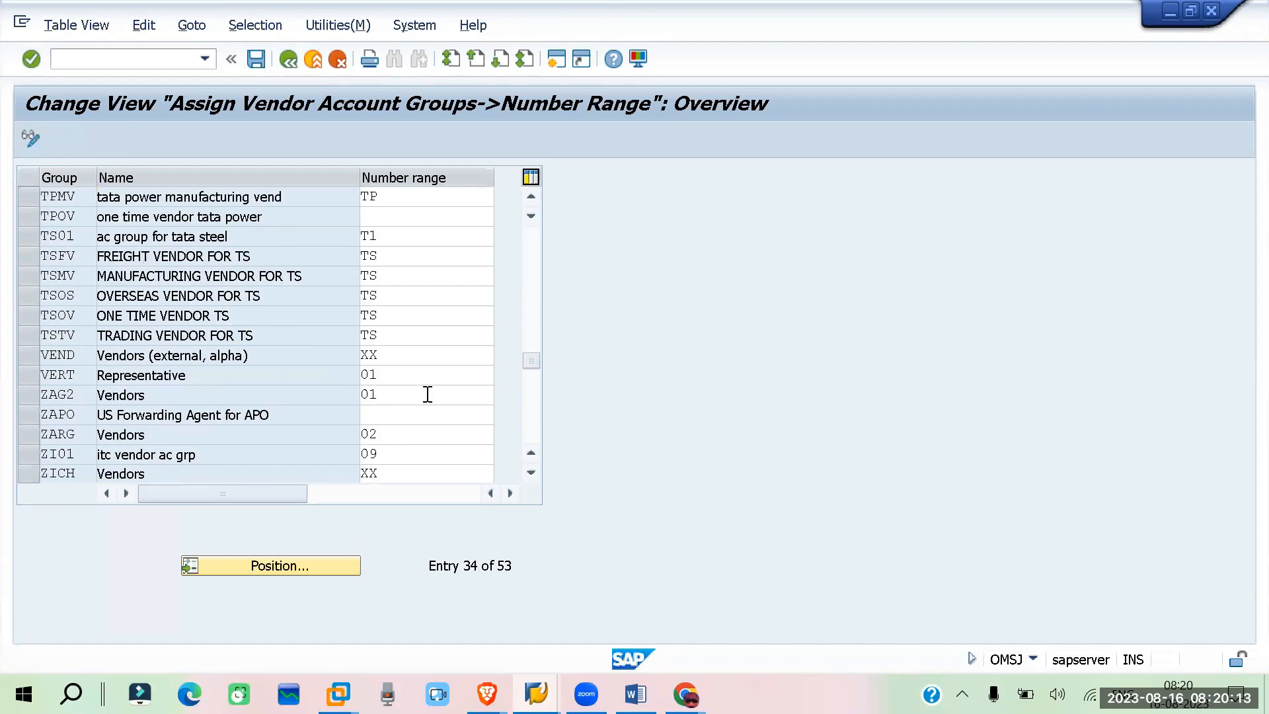
pyautogui.scroll(-6, 428, 394)
pyautogui.scroll(1, 431, 401)
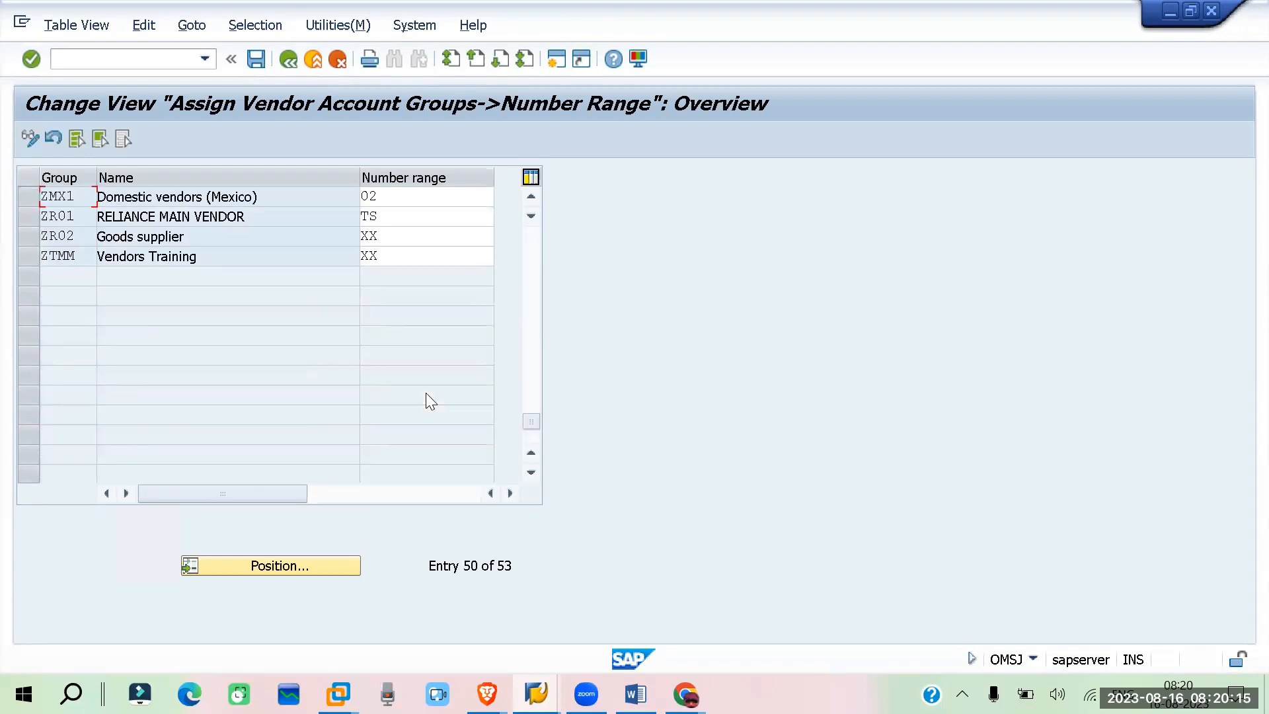
pyautogui.scroll(1, 428, 398)
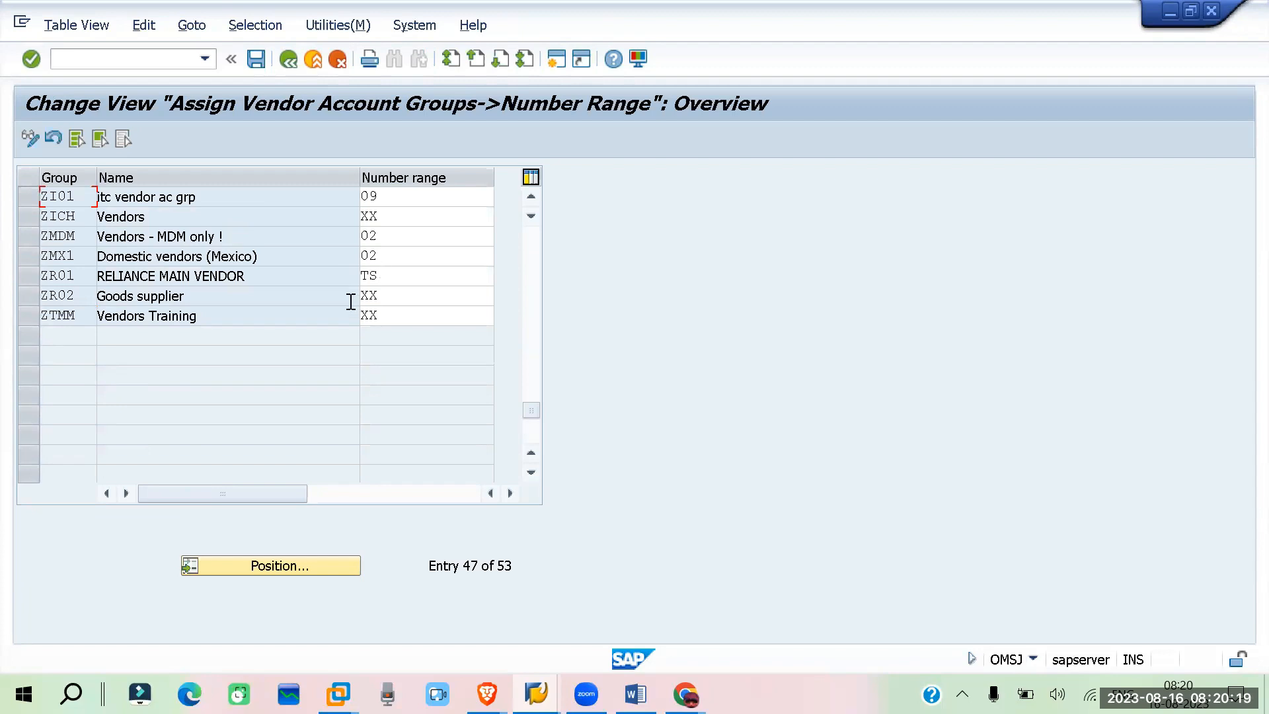
pyautogui.scroll(8, 341, 444)
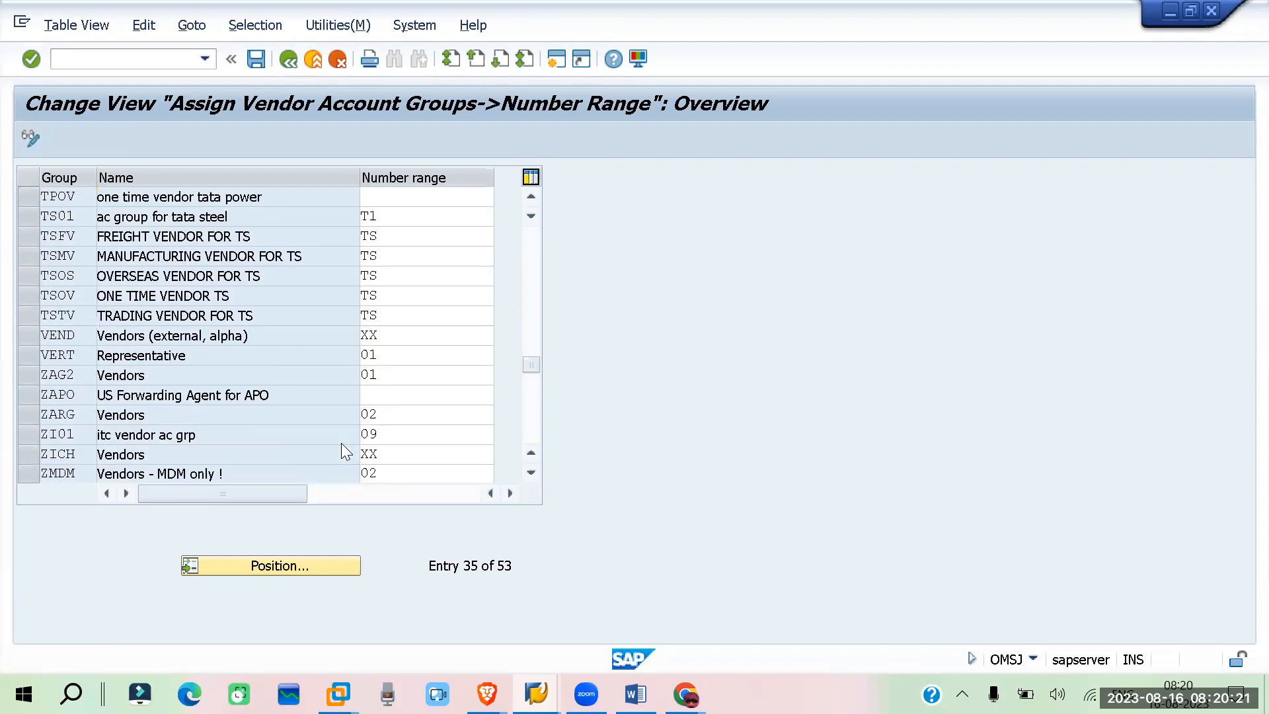
pyautogui.scroll(7, 341, 450)
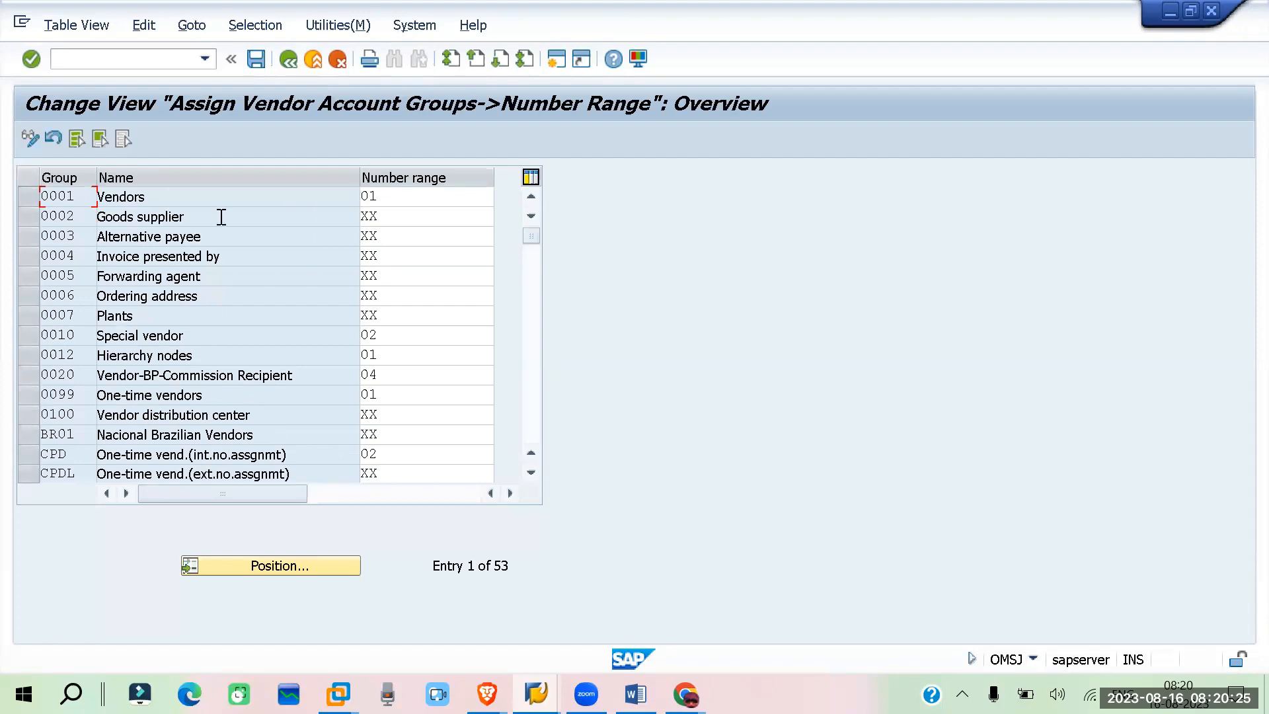
pyautogui.click(434, 216)
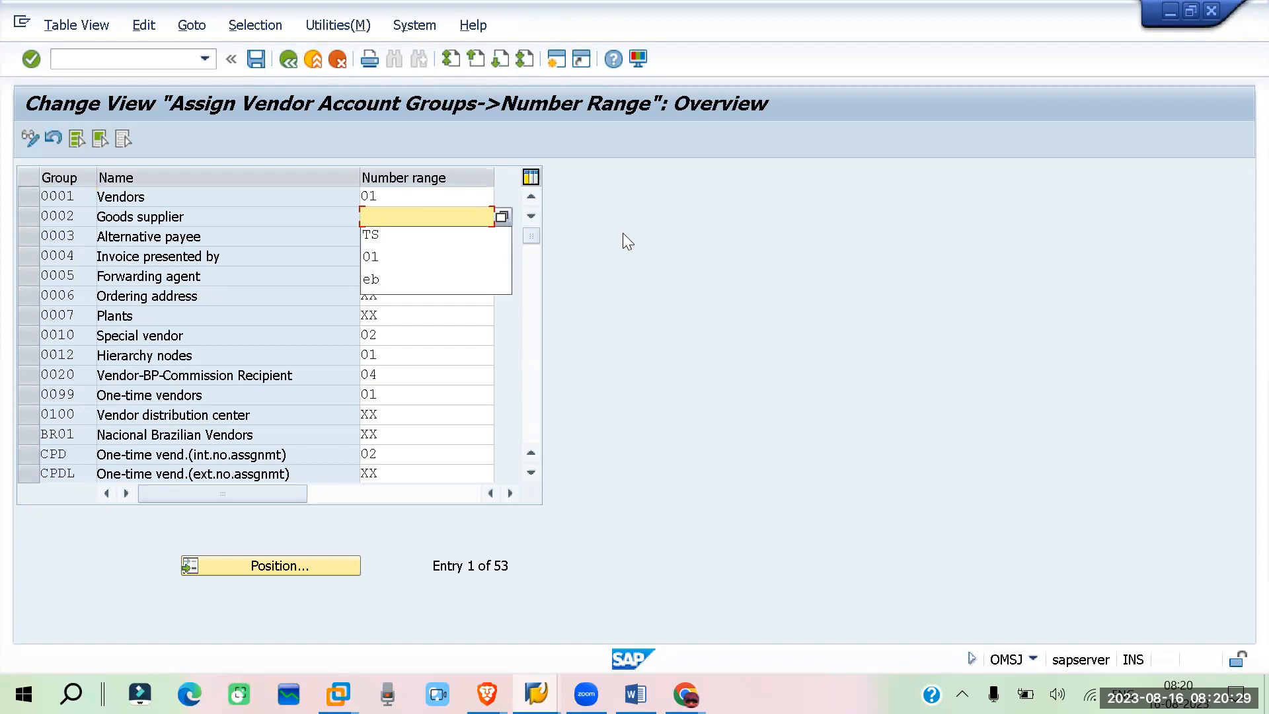
pyautogui.press('Down')
pyautogui.press('Down')
pyautogui.press('Return')
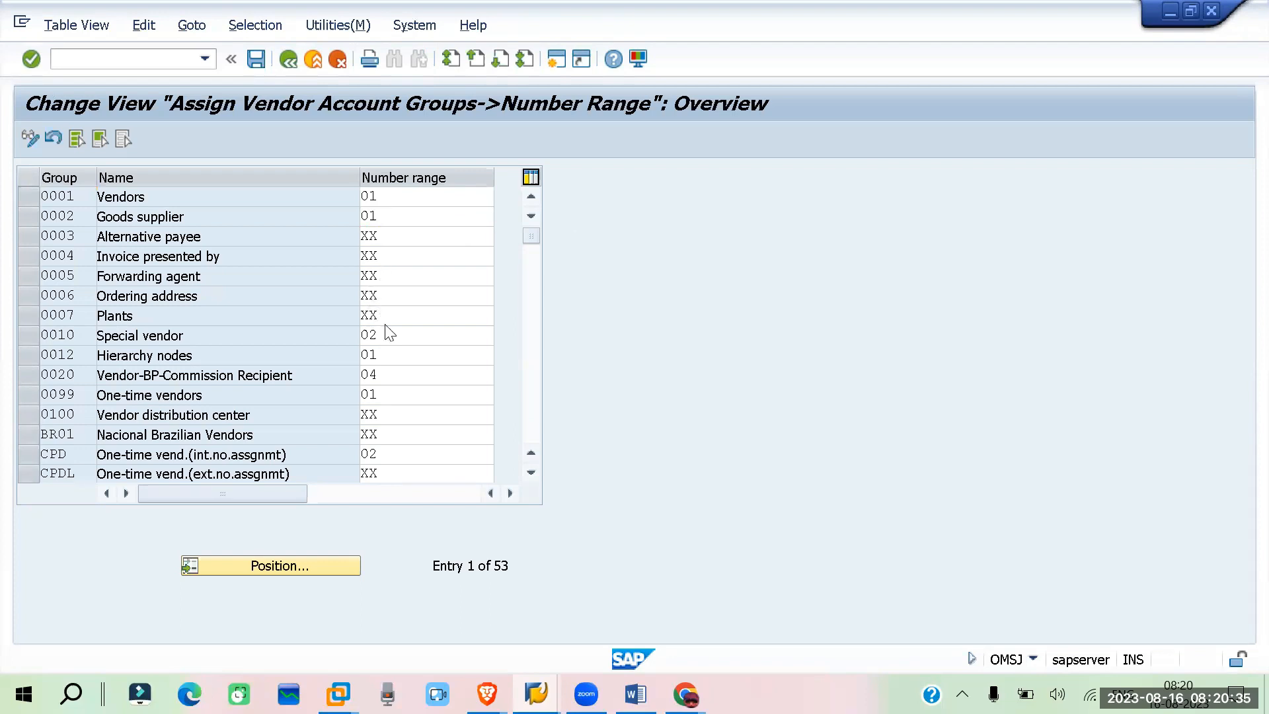
pyautogui.scroll(-3, 386, 330)
pyautogui.scroll(3, 390, 334)
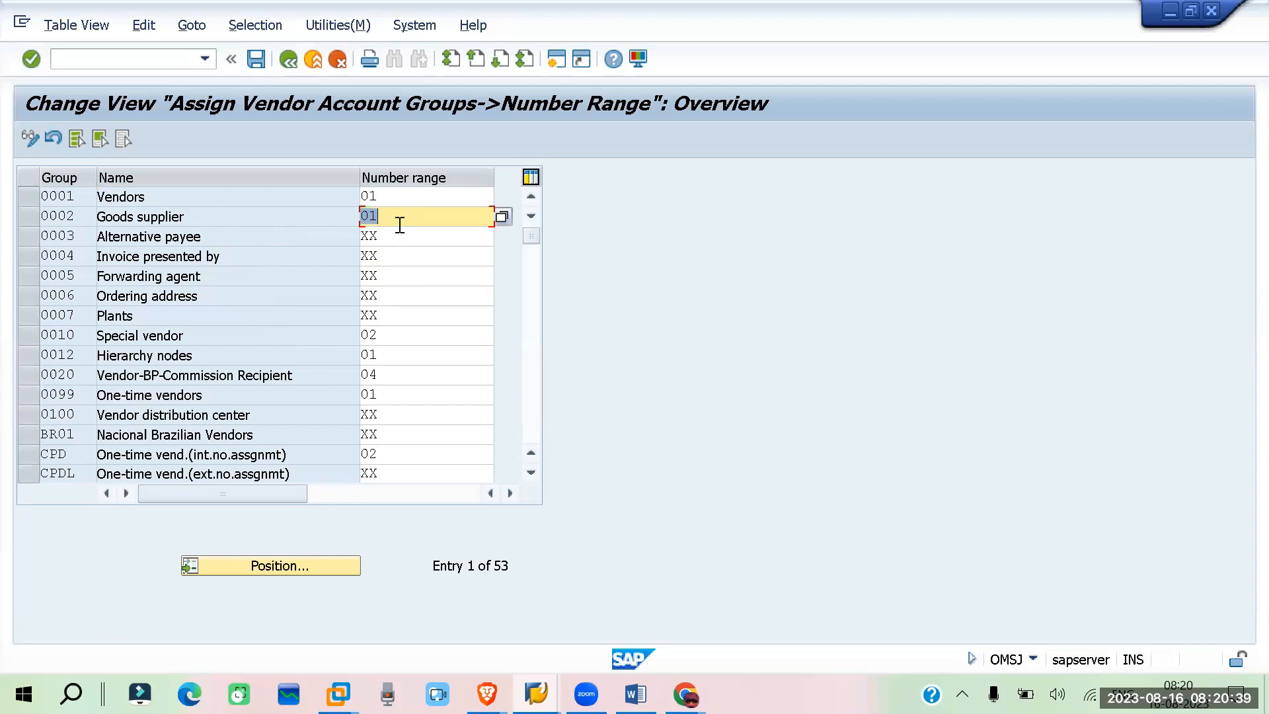
pyautogui.press('BackSpace')
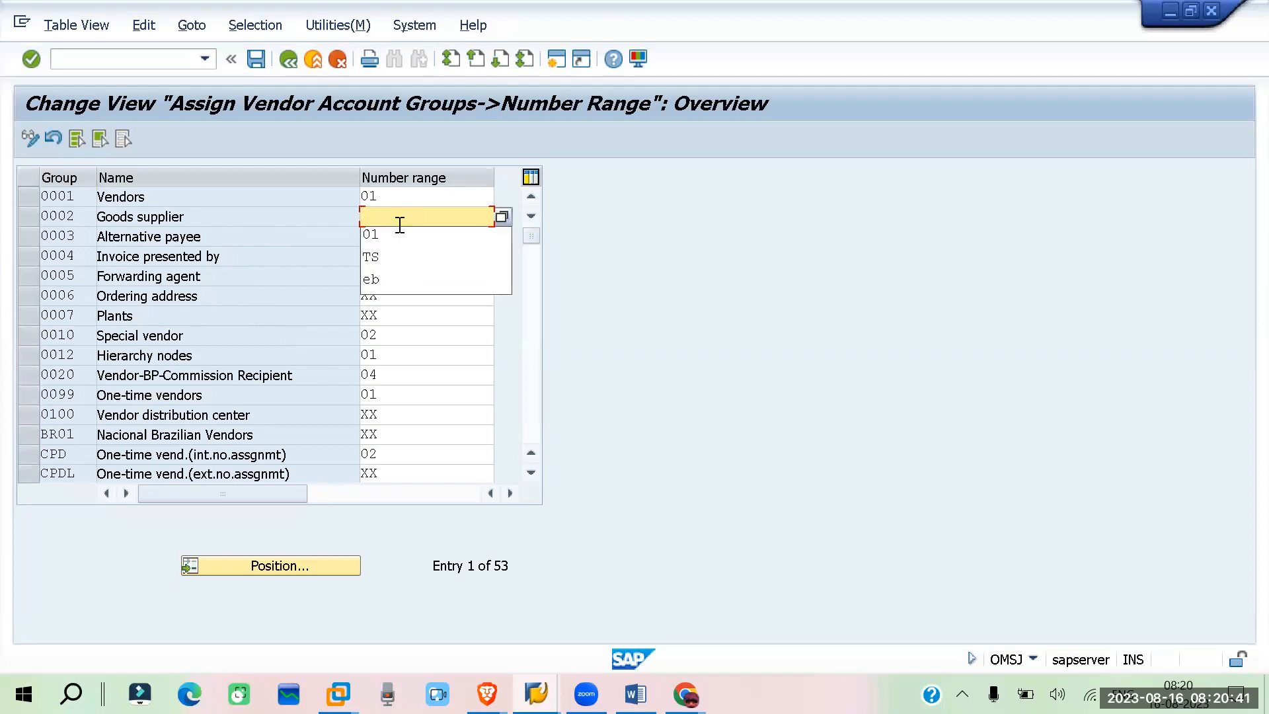
pyautogui.write('XX')
pyautogui.press('Return')
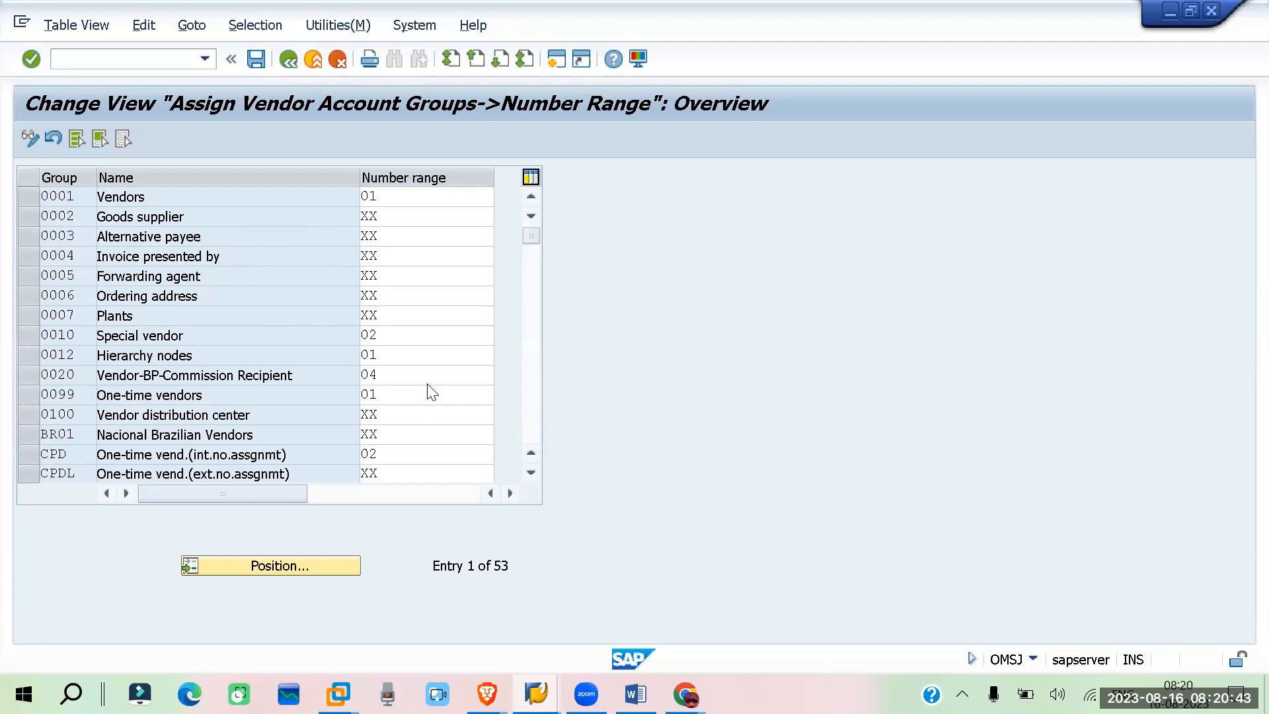
# - Assign number range TS to account group ZR02 and save the change under customizing request DM0K900034
pyautogui.scroll(-8, 429, 389)
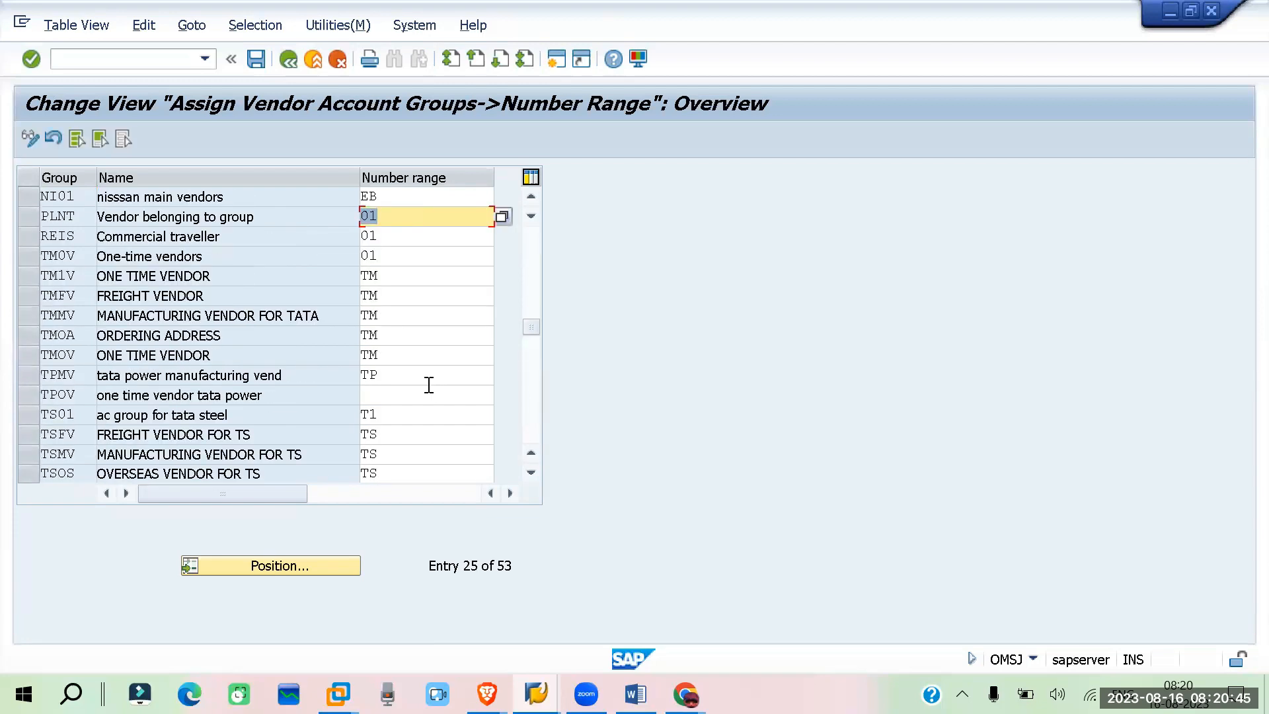
pyautogui.scroll(-3, 429, 385)
pyautogui.scroll(-3, 432, 391)
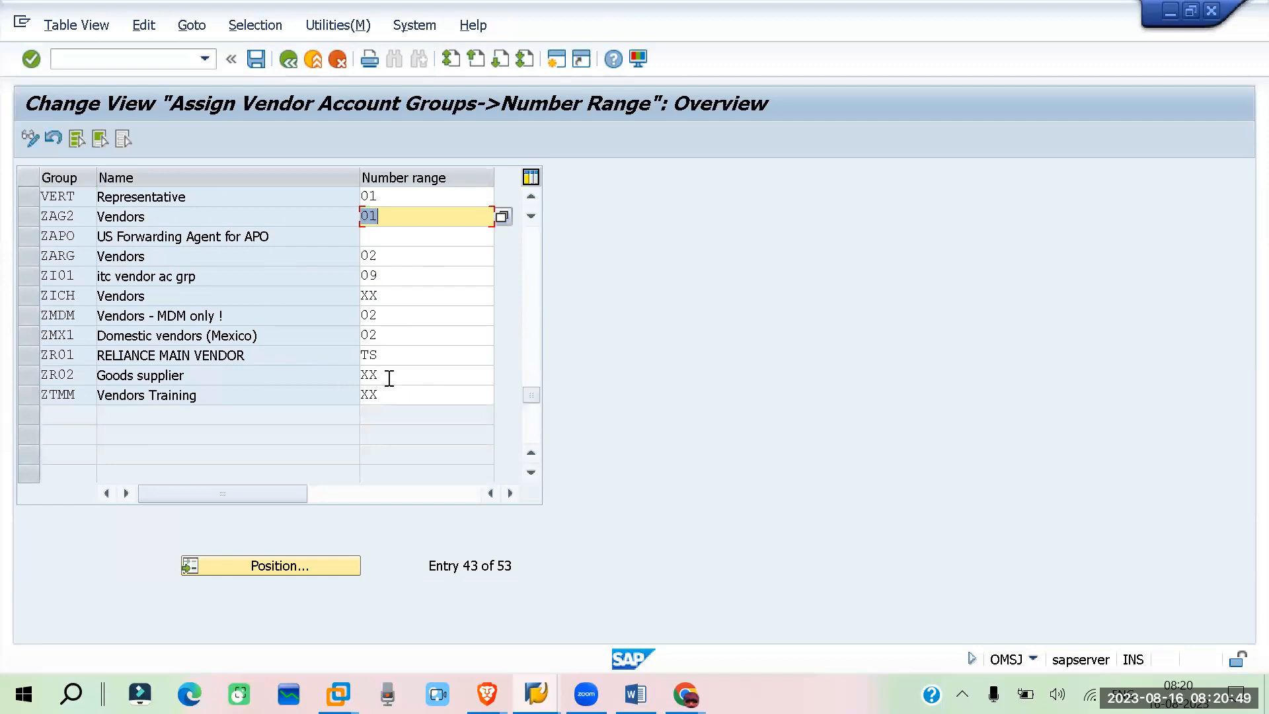
pyautogui.click(390, 378)
pyautogui.press('BackSpace')
pyautogui.press('BackSpace')
pyautogui.write('TS')
pyautogui.press('Return')
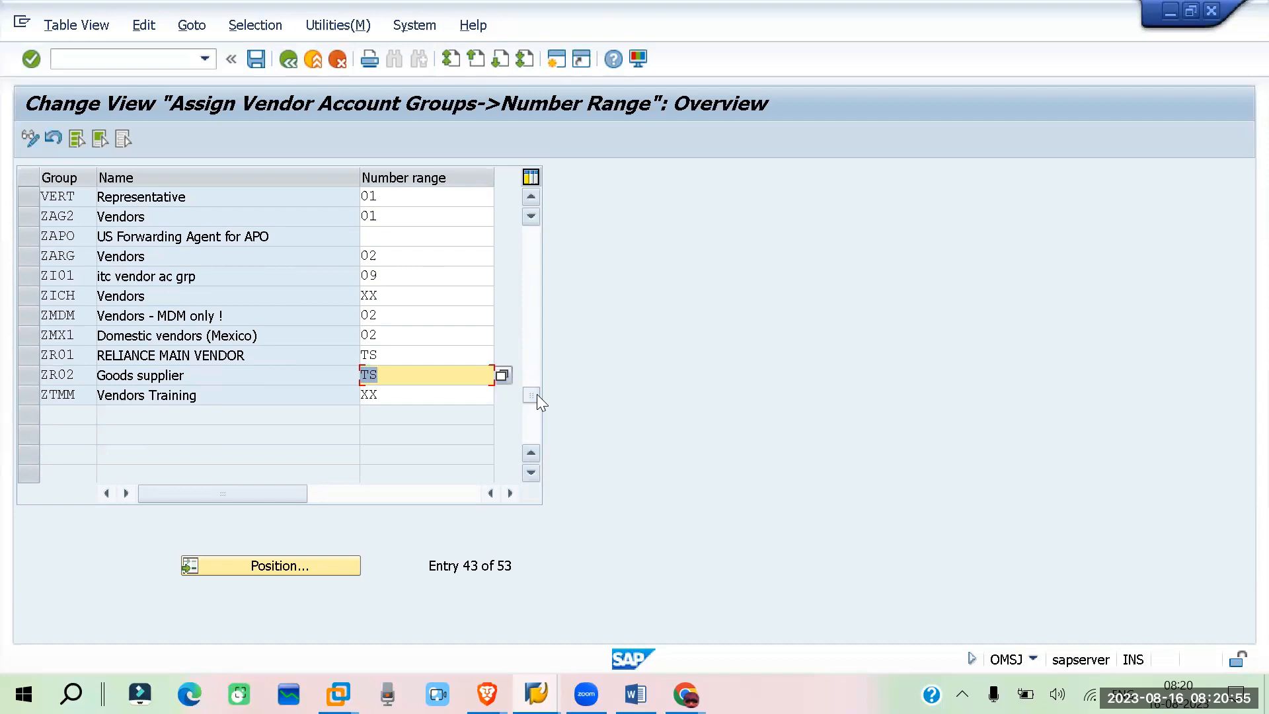
pyautogui.hotkey('ctrl', 's')
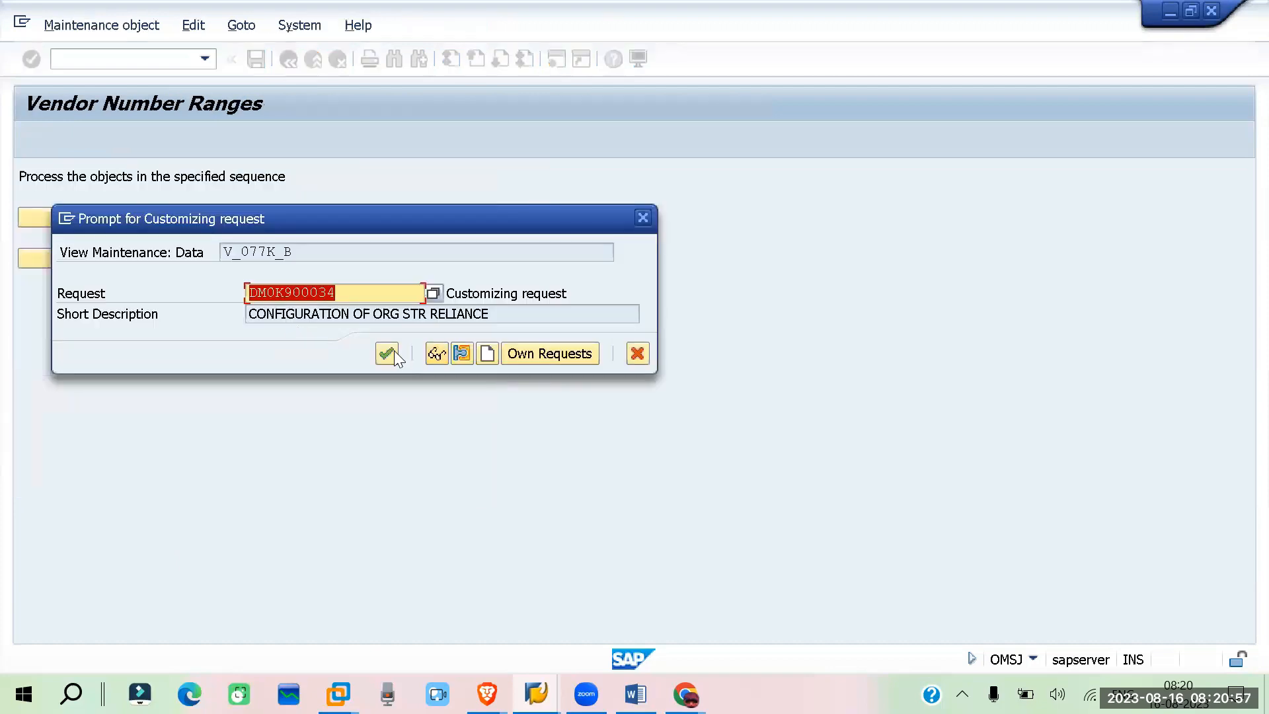
pyautogui.click(395, 353)
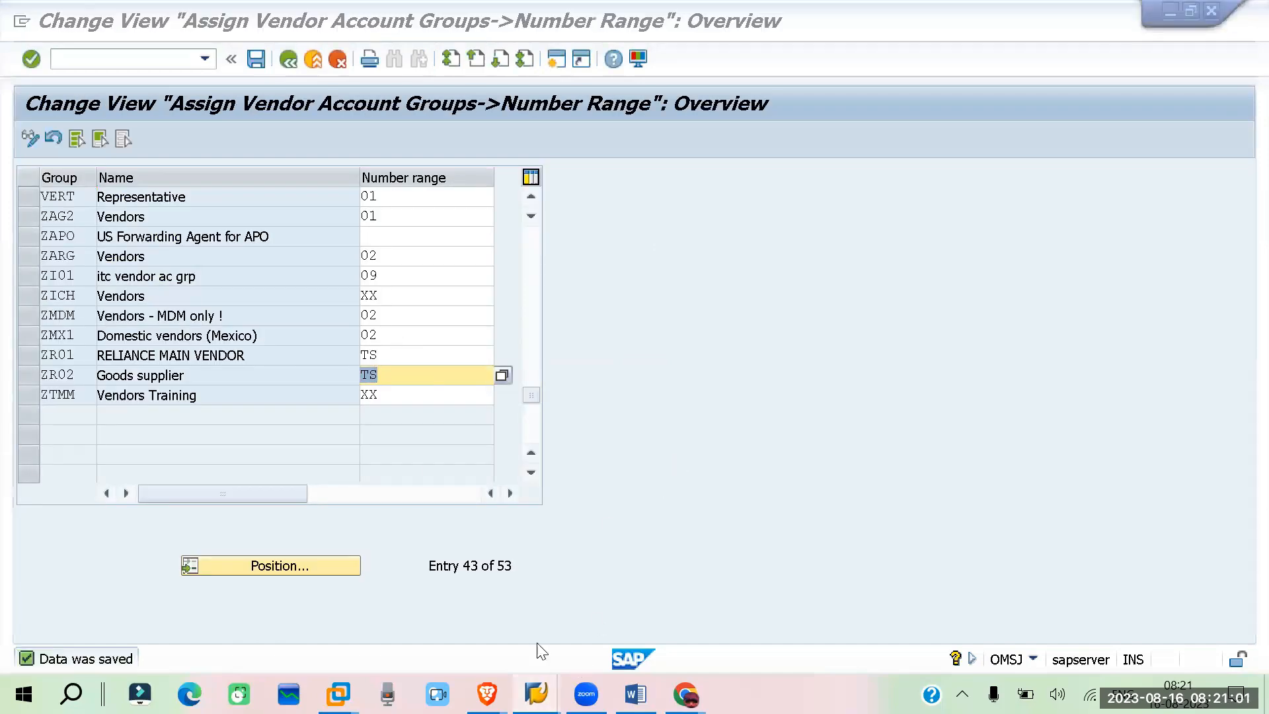
# - Switch to the vendor creation session, restart transaction XK01 and submit its initial screen with account group ZR02
pyautogui.moveTo(536, 694)
pyautogui.click(273, 616)
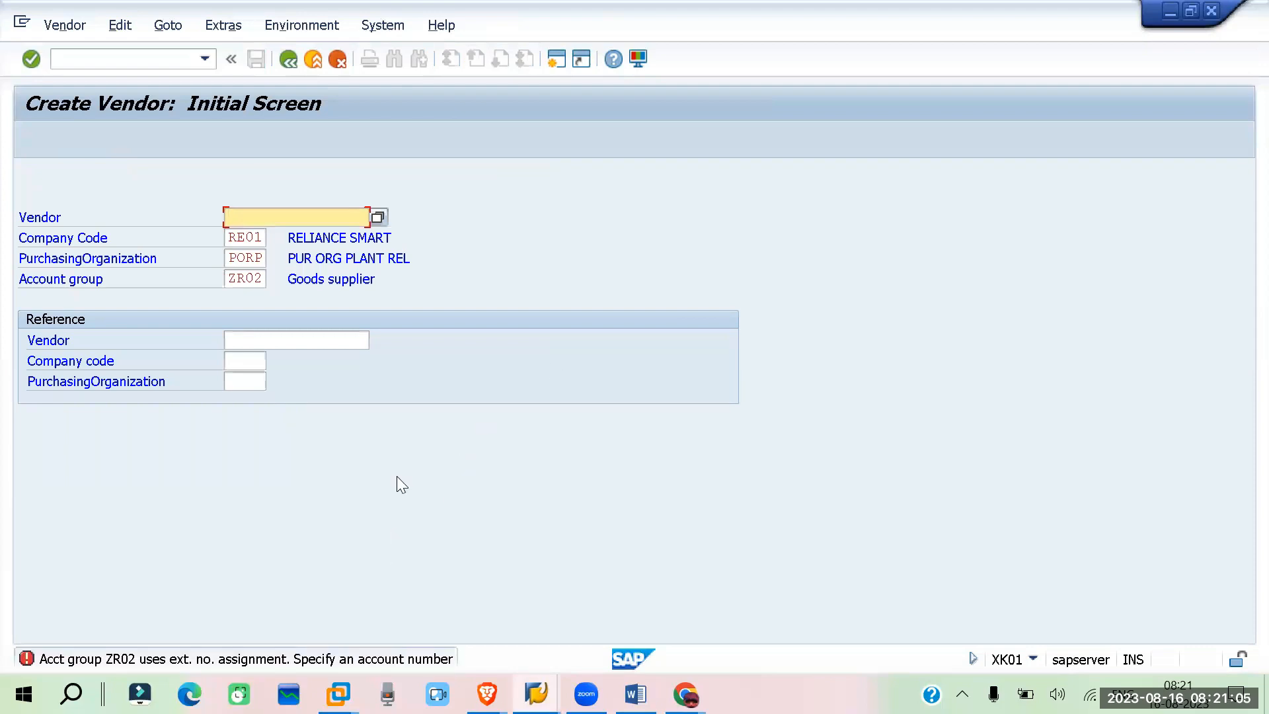
pyautogui.click(150, 58)
pyautogui.write('/')
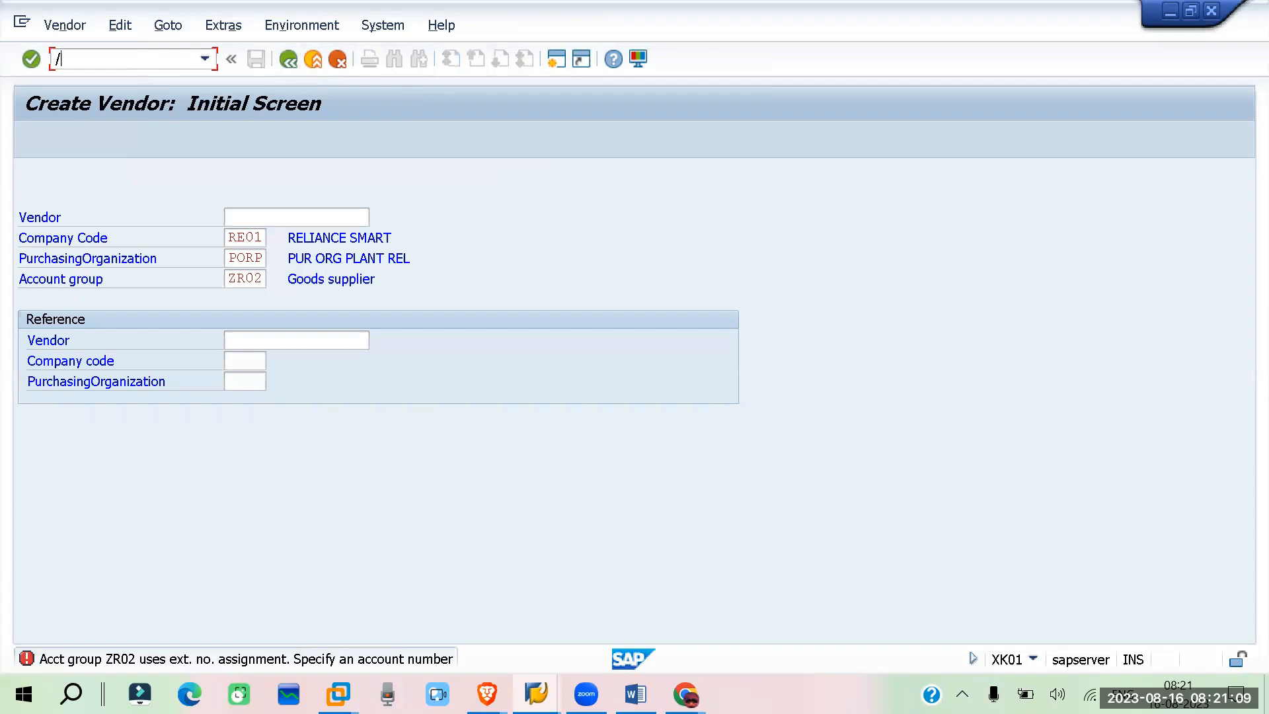
pyautogui.write('NXK01')
pyautogui.press('Return')
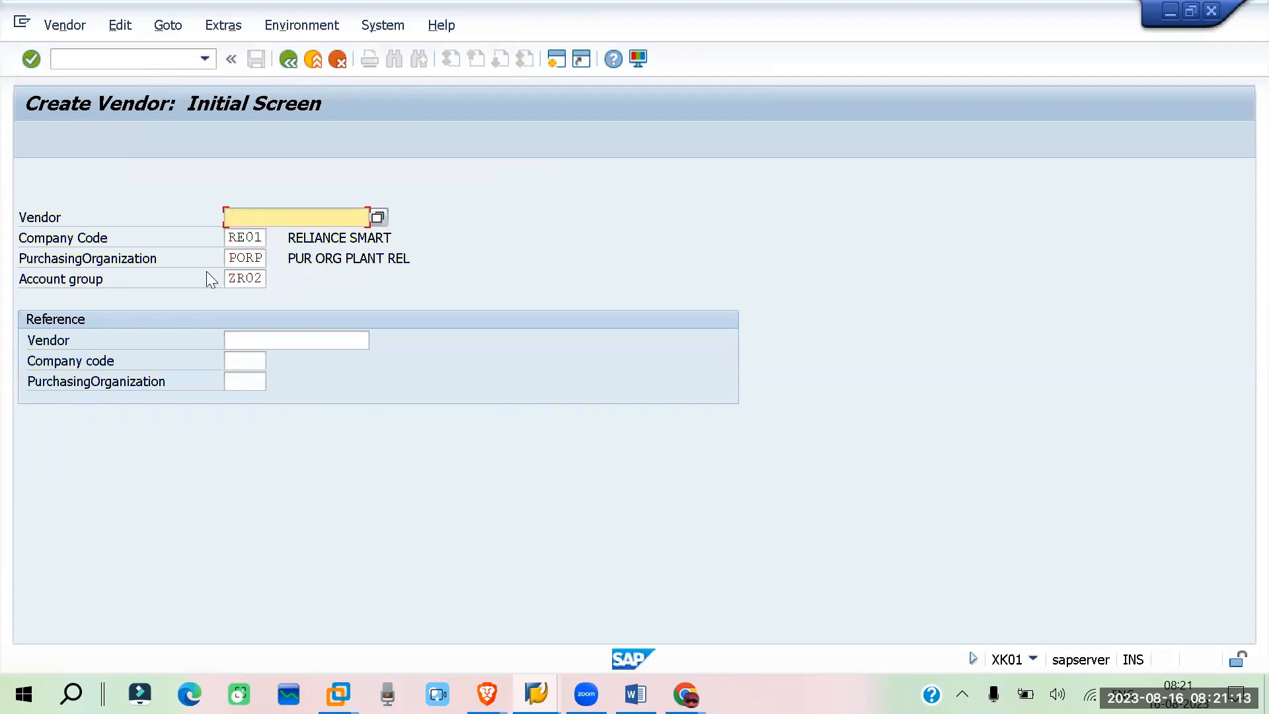
pyautogui.press('Return')
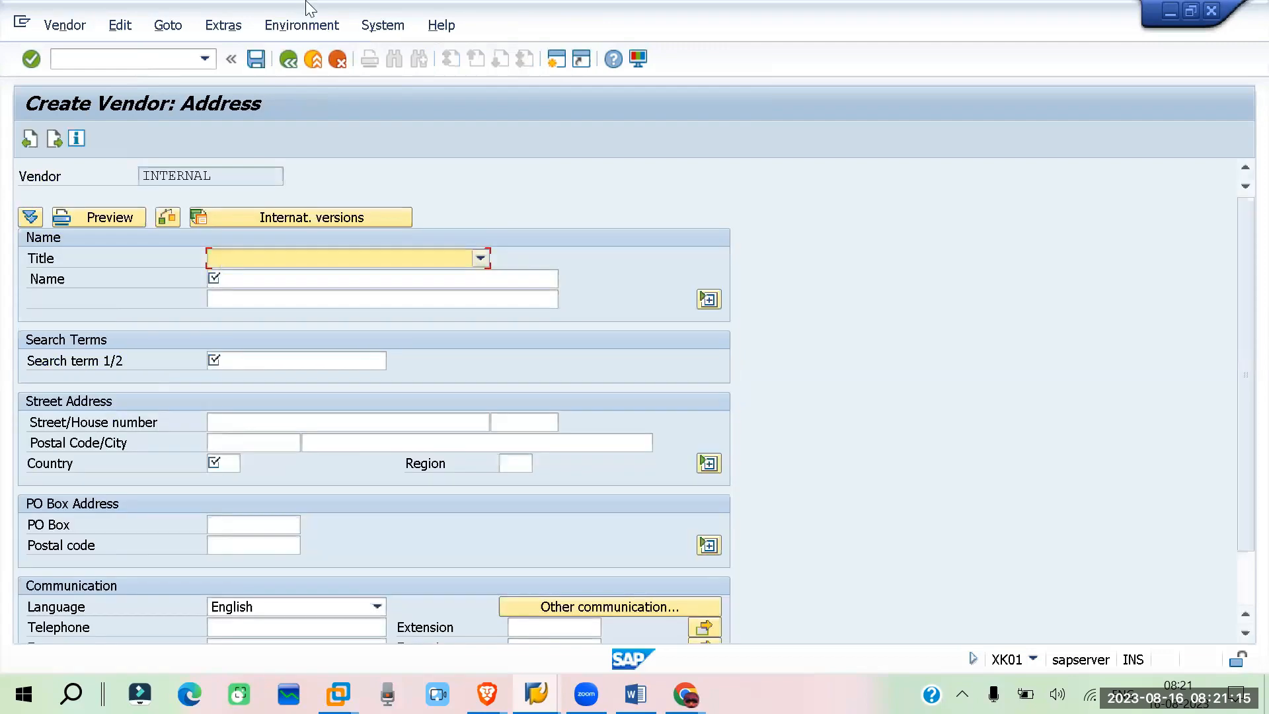
# - Set the vendor's title to Company and its name to GS VENDOR RELIANCE 1
pyautogui.click(260, 260)
pyautogui.click(261, 277)
pyautogui.click(263, 279)
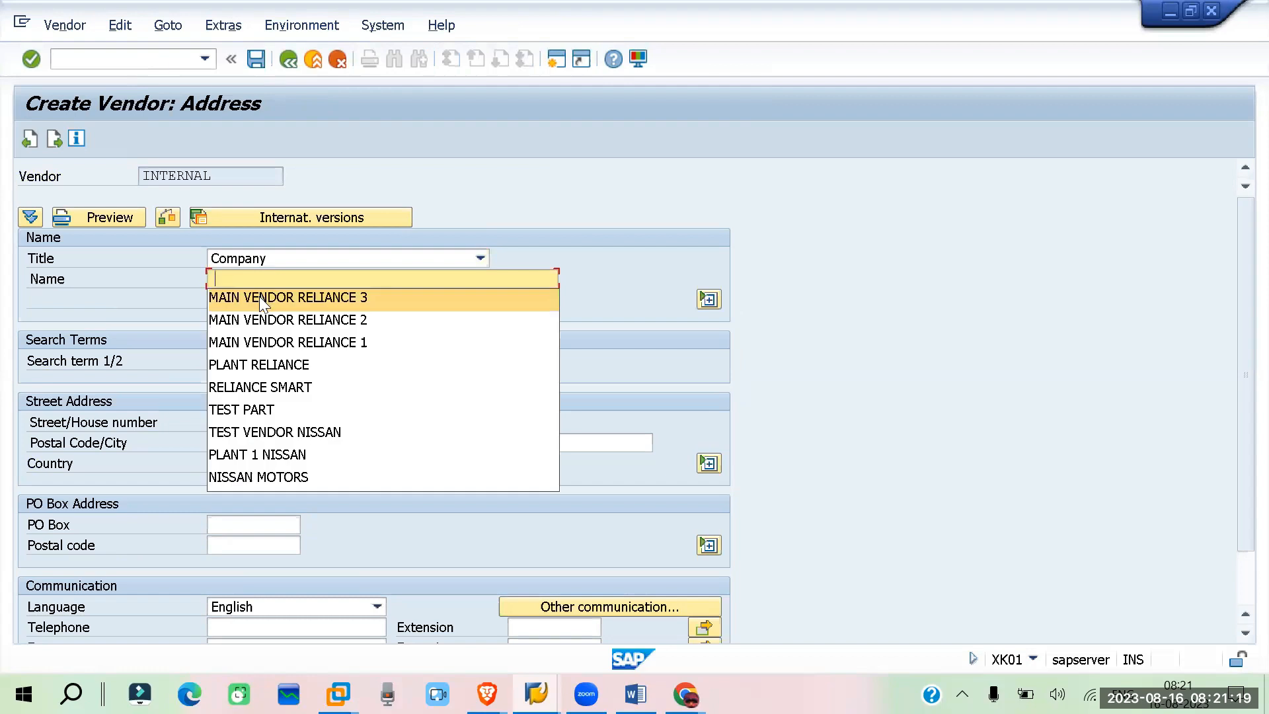
pyautogui.click(259, 296)
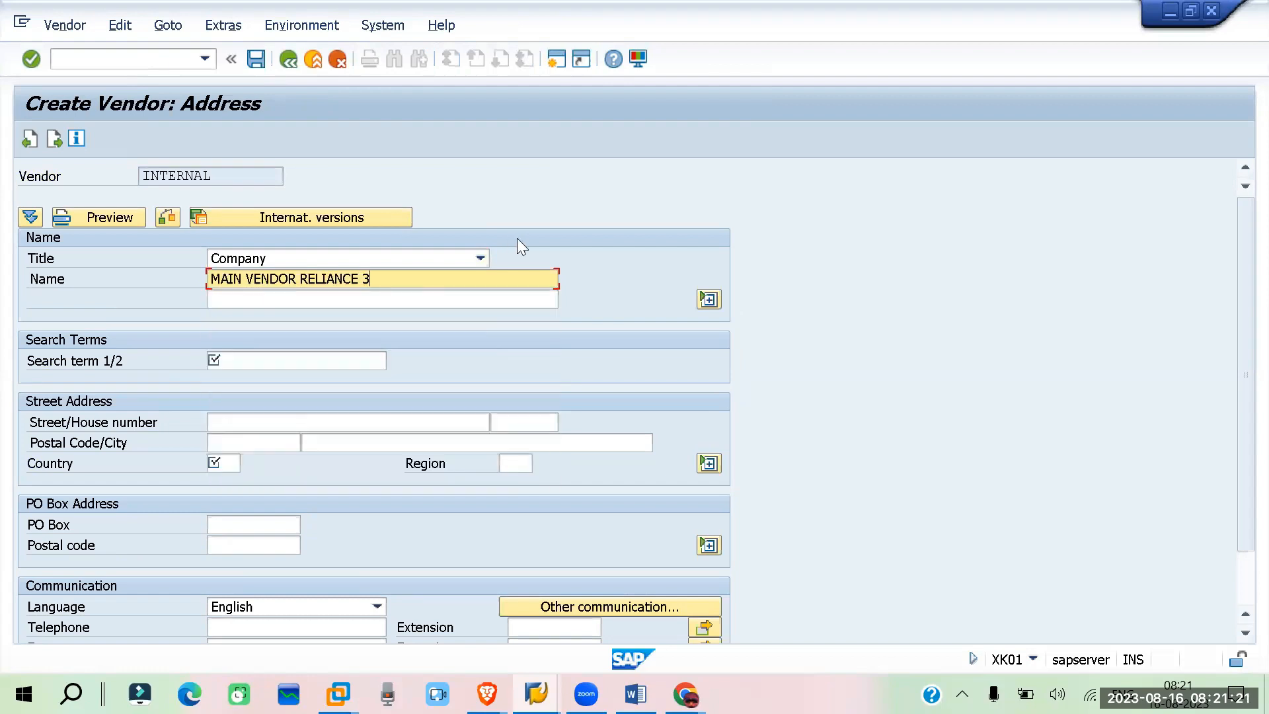
pyautogui.click(241, 277)
pyautogui.press('BackSpace')
pyautogui.press('BackSpace')
pyautogui.press('BackSpace')
pyautogui.press('BackSpace')
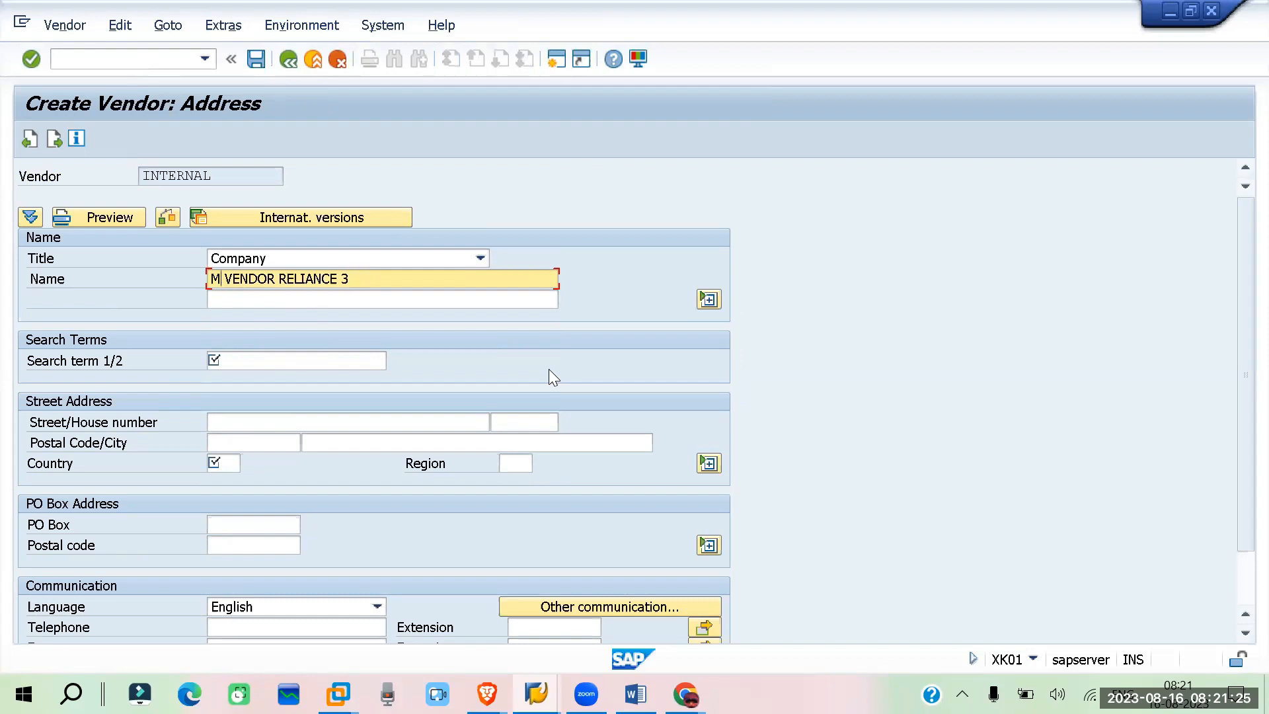
pyautogui.write('FS')
pyautogui.press('BackSpace')
pyautogui.press('BackSpace')
pyautogui.write('GS')
pyautogui.click(360, 278)
pyautogui.press('BackSpace')
pyautogui.write('1')
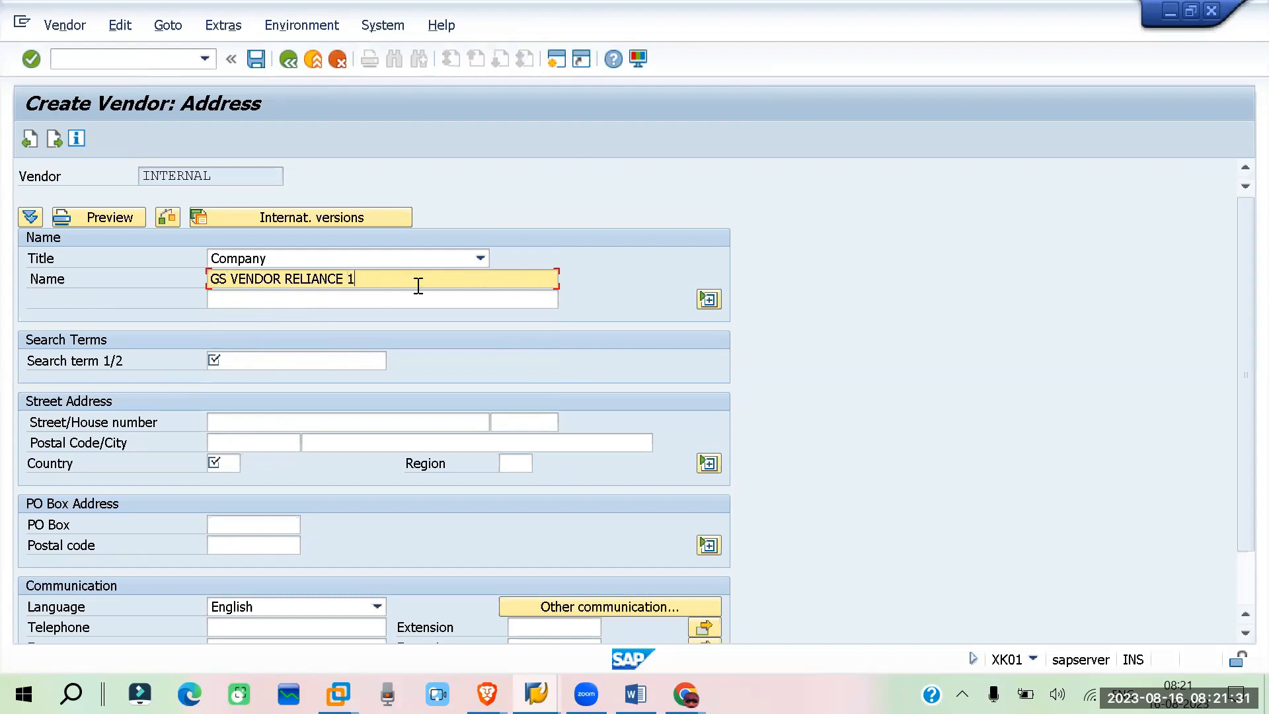
# - Fill in the required search term and country in the vendor's address data
pyautogui.click(308, 360)
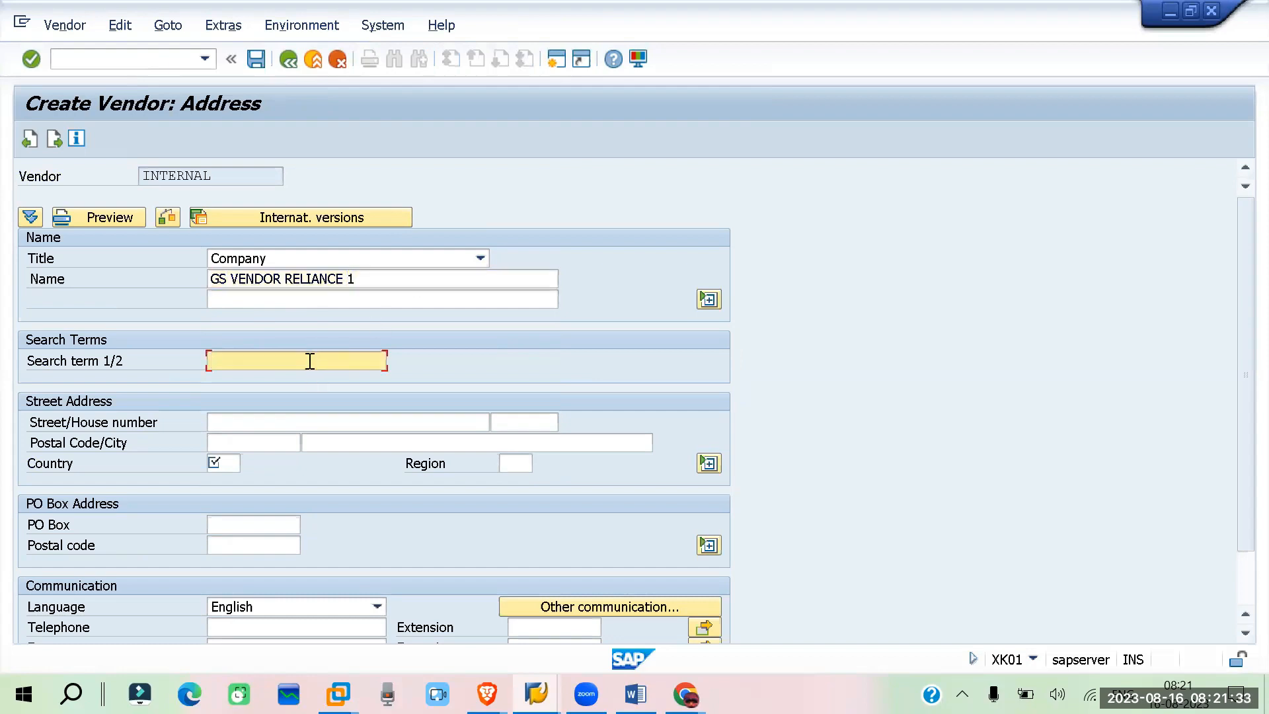
pyautogui.click(308, 360)
pyautogui.click(259, 387)
pyautogui.click(220, 464)
# - Continue through the accounting, payment and purchasing data without further entries to the vendor's partner functions
pyautogui.press('Return')
pyautogui.press('Return')
pyautogui.press('Return')
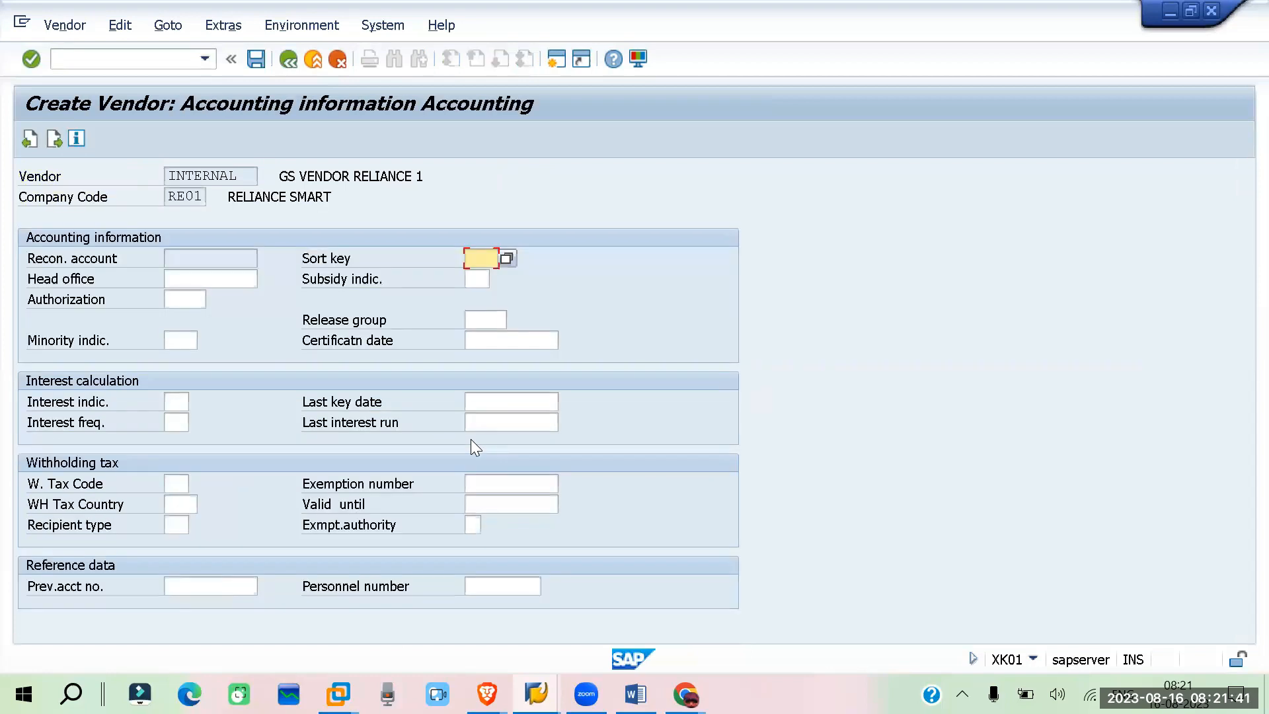
pyautogui.press('Return')
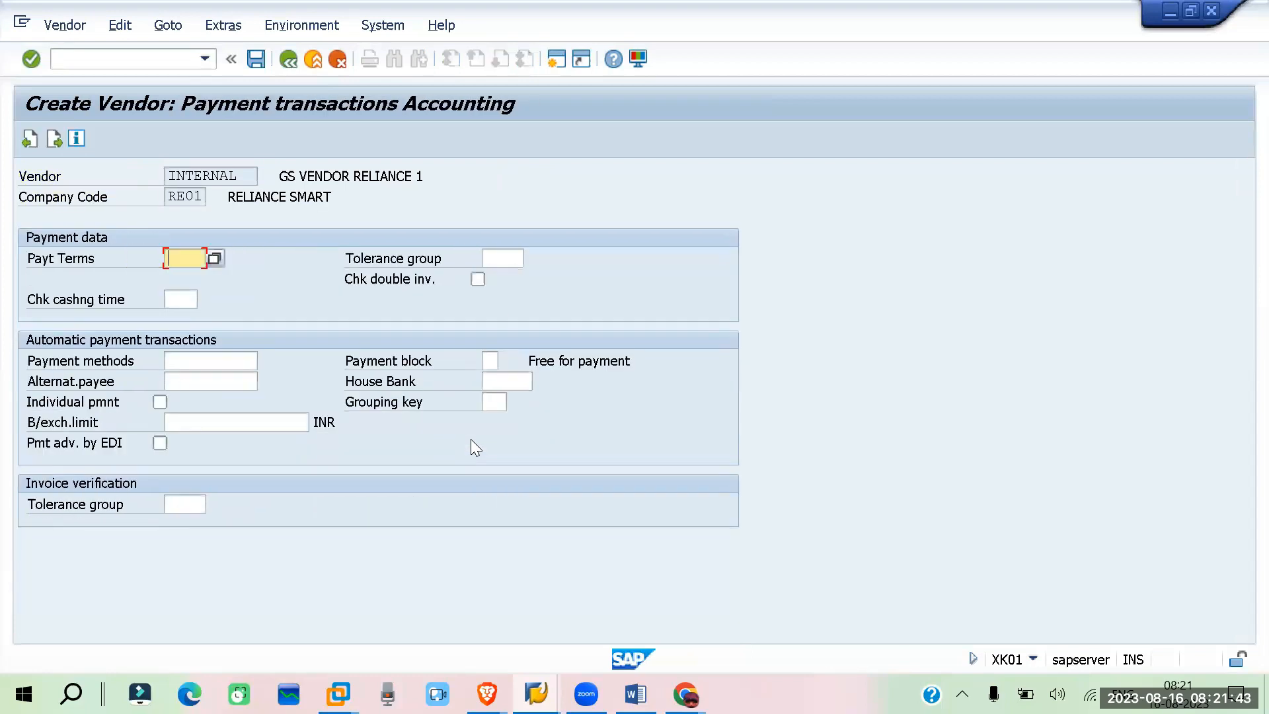
pyautogui.press('Return')
pyautogui.press('Return')
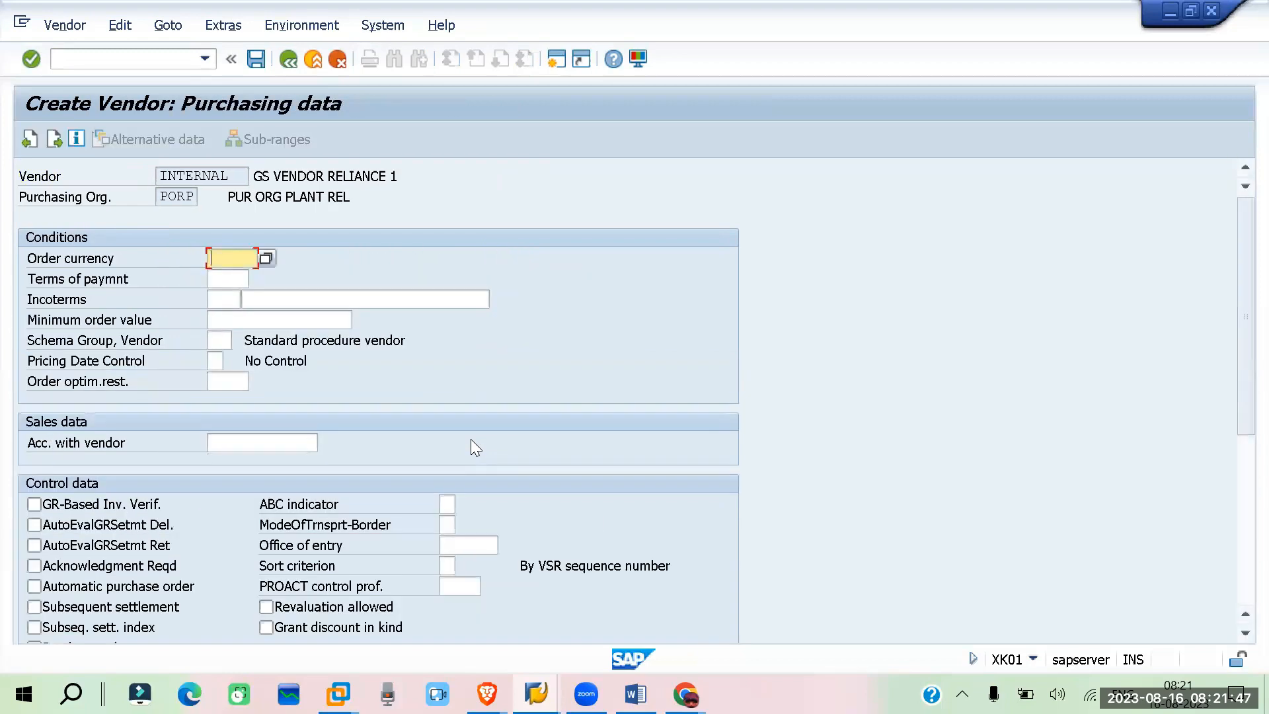
pyautogui.press('Return')
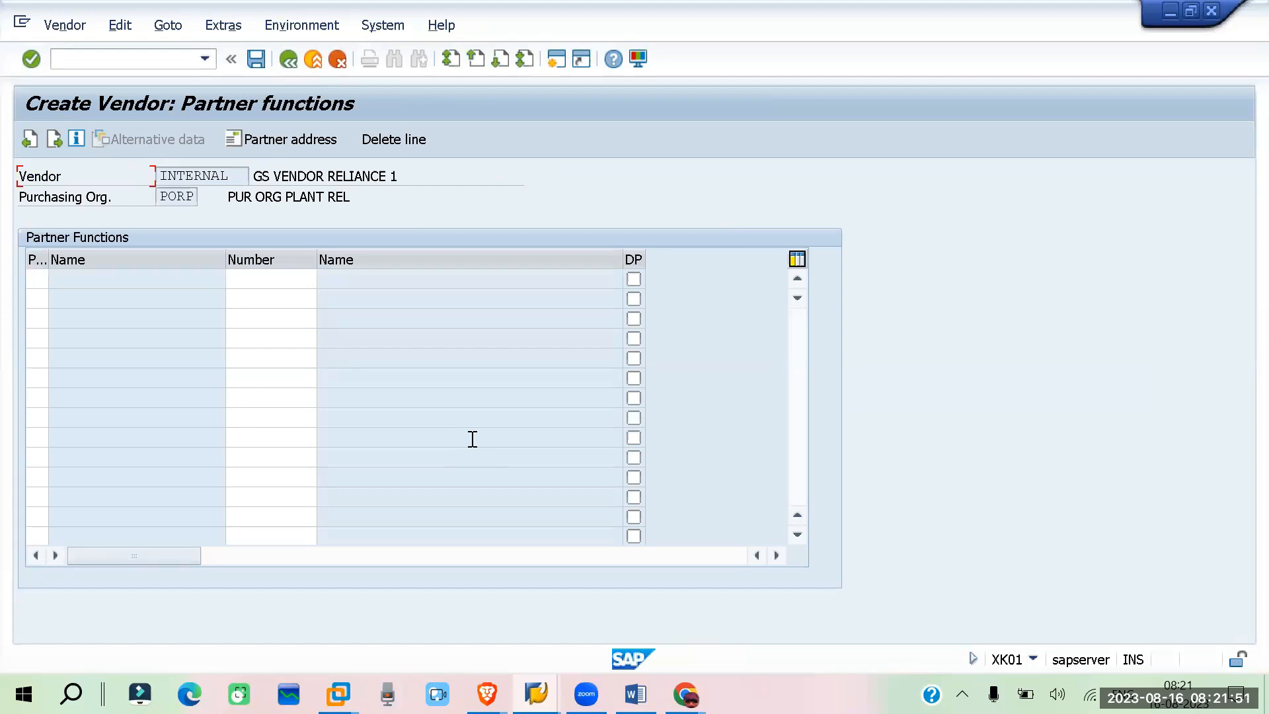
# - Try to add partner function VN with vendor number 600005 to the vendor's partner functions
pyautogui.click(33, 279)
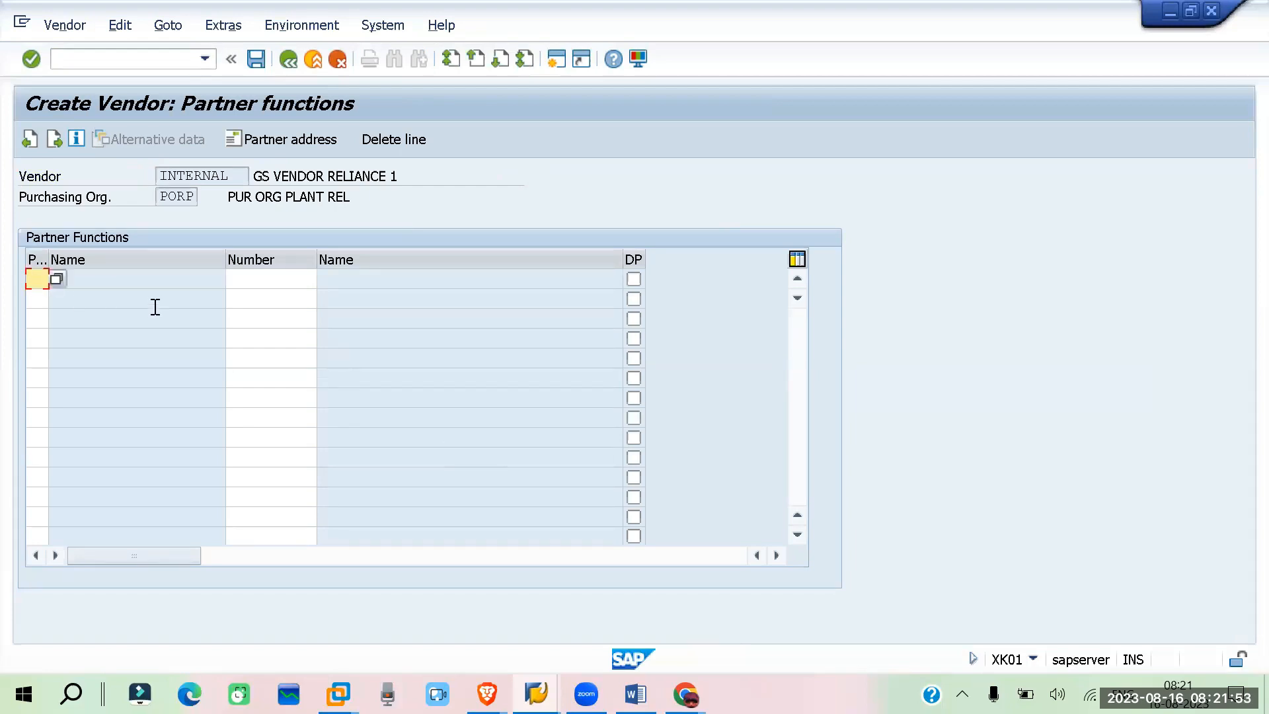
pyautogui.write('VN')
pyautogui.click(248, 281)
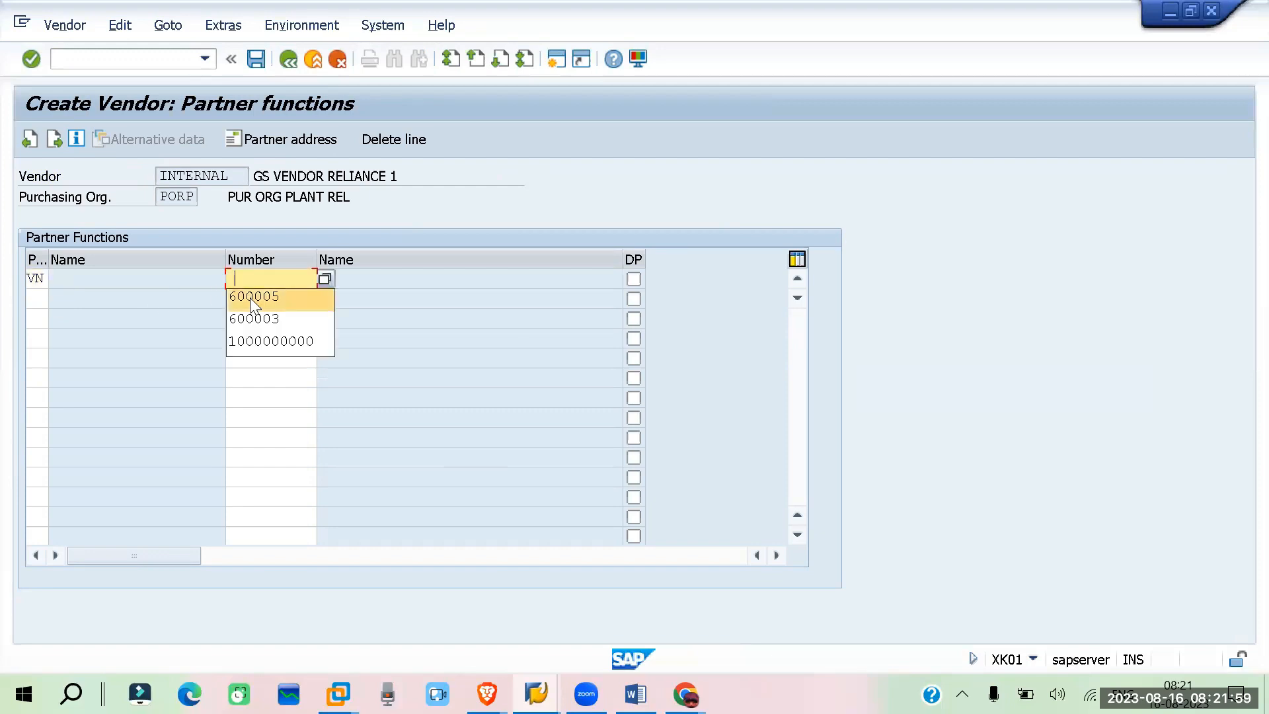
pyautogui.click(252, 297)
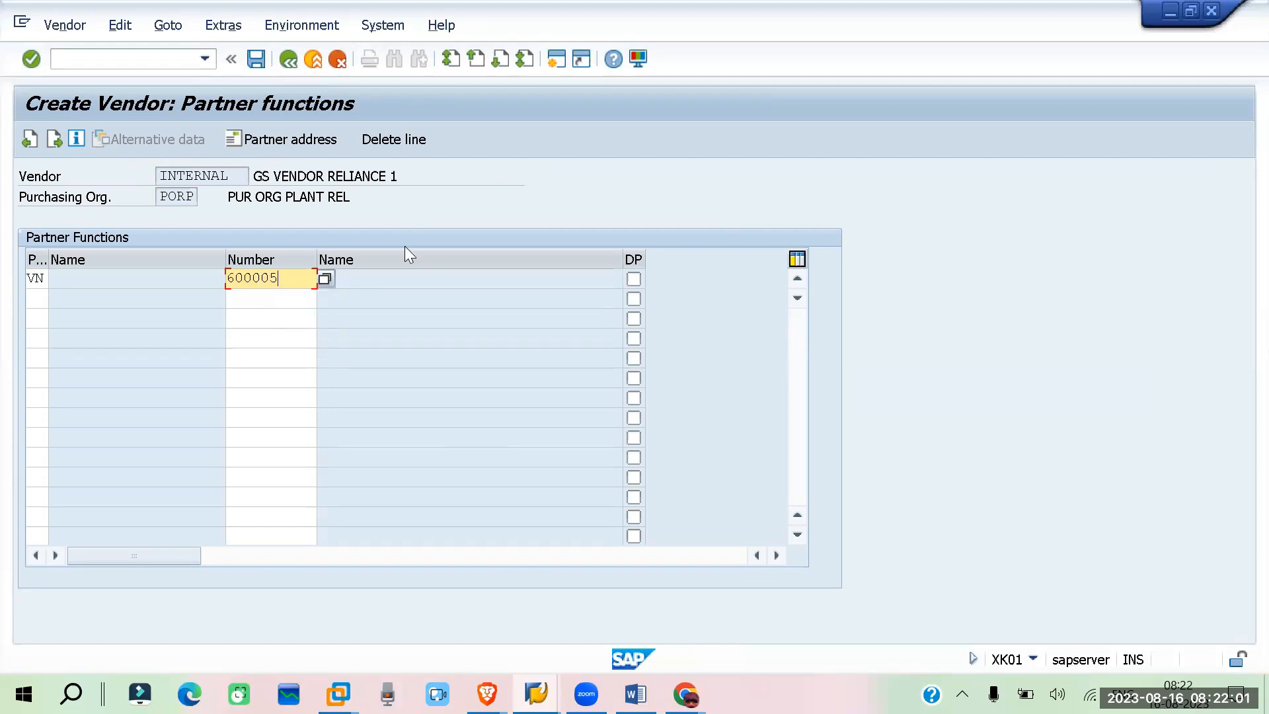
pyautogui.press('Return')
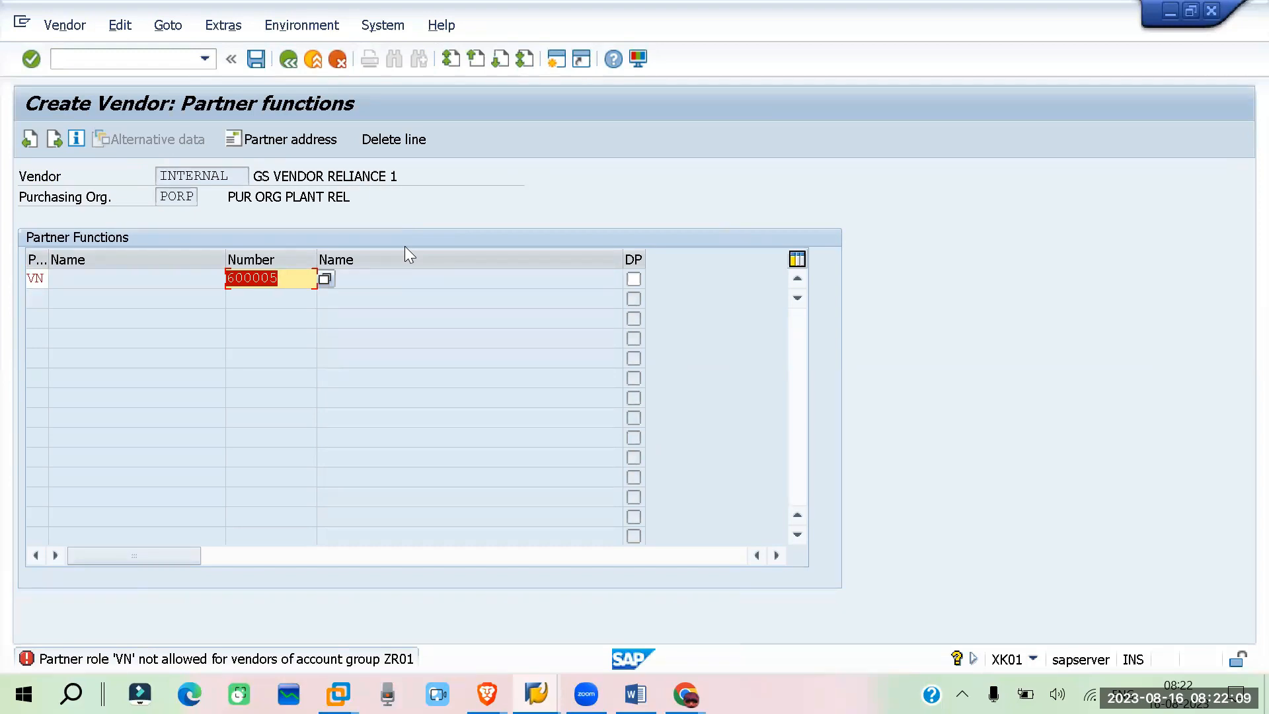
# - Clear the vendor number and the VN function from the first partner function line and submit the emptied line
pyautogui.press('BackSpace')
pyautogui.click(42, 279)
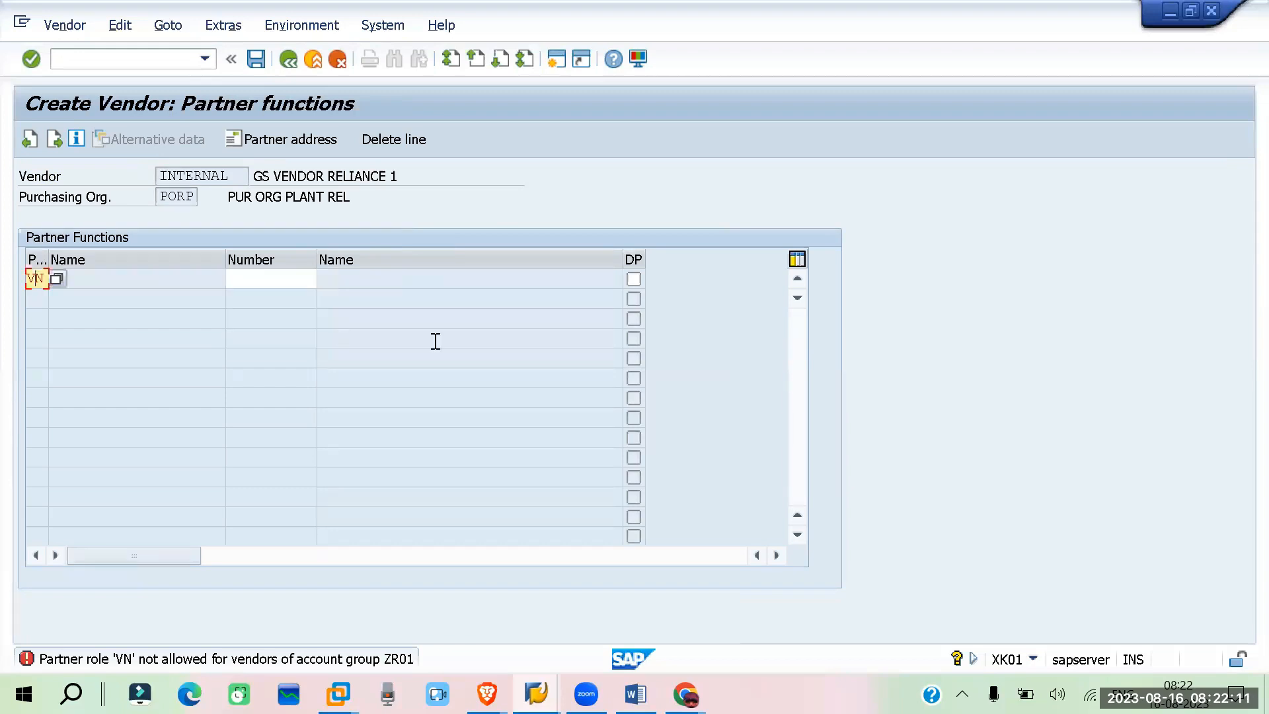
pyautogui.press('BackSpace')
pyautogui.press('BackSpace')
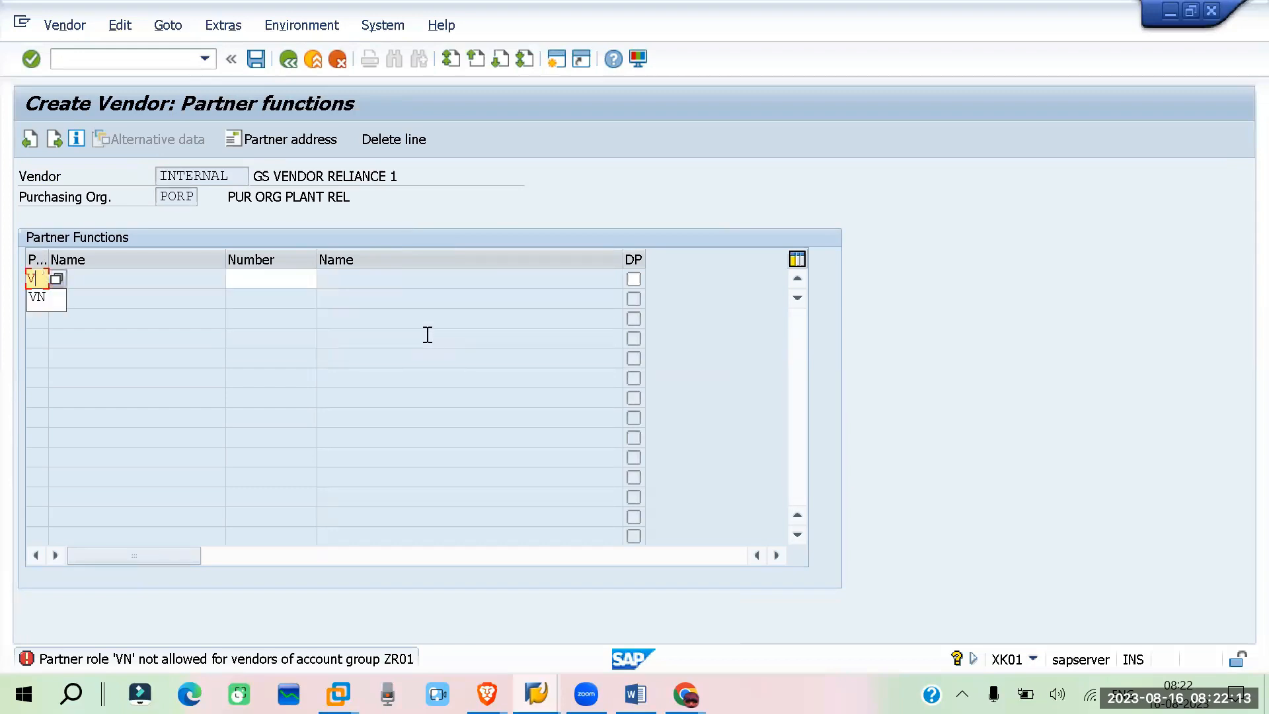
pyautogui.press('Return')
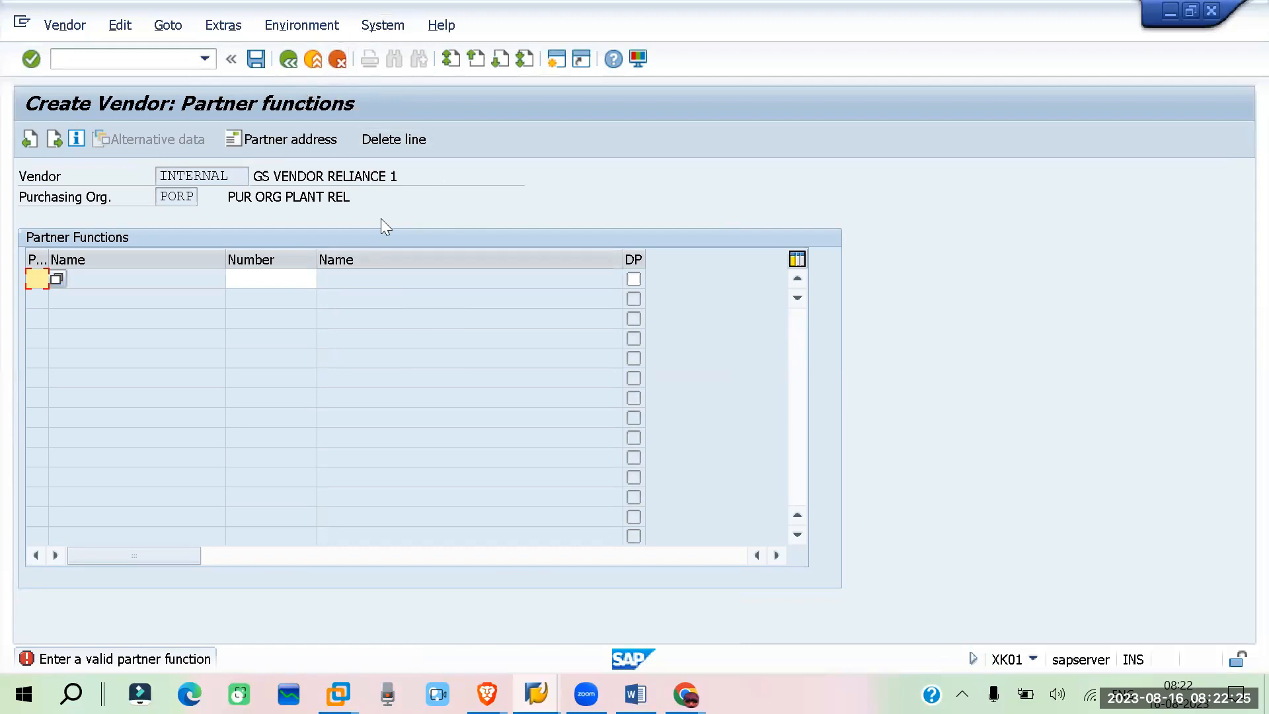
pyautogui.press('Return')
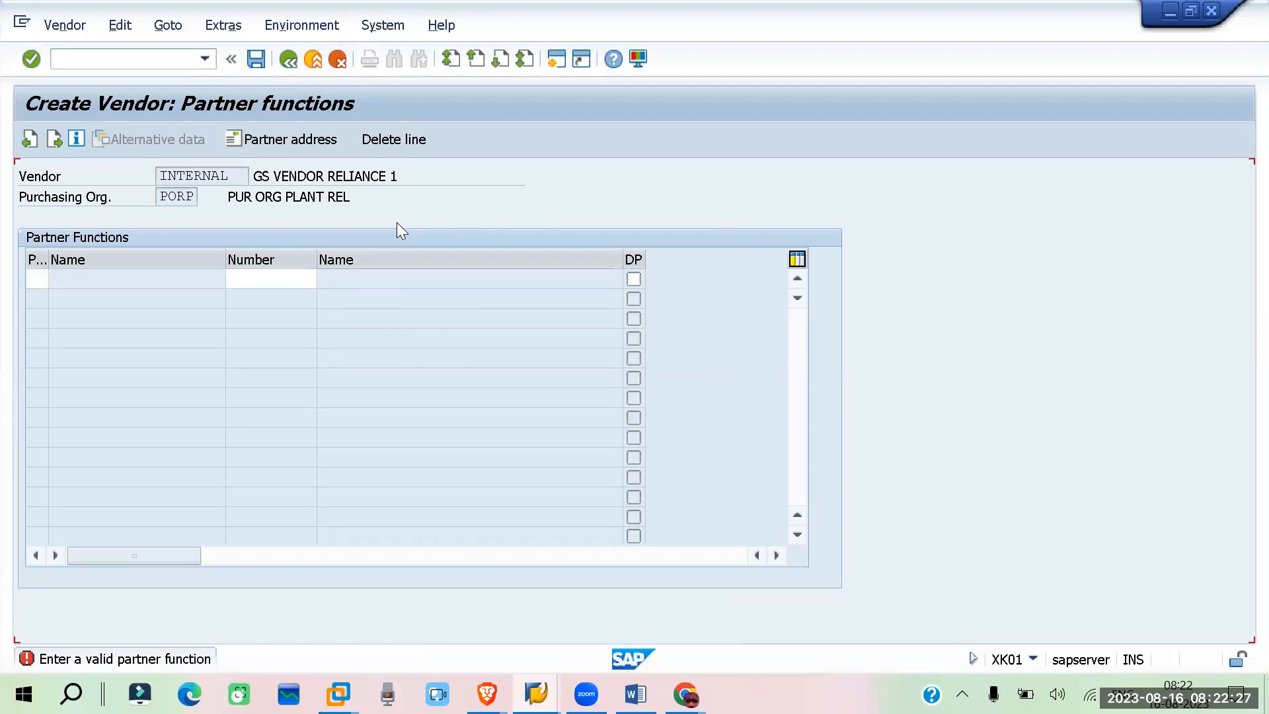
# - Exit the vendor creation and discard the unsaved vendor data
pyautogui.press('Return')
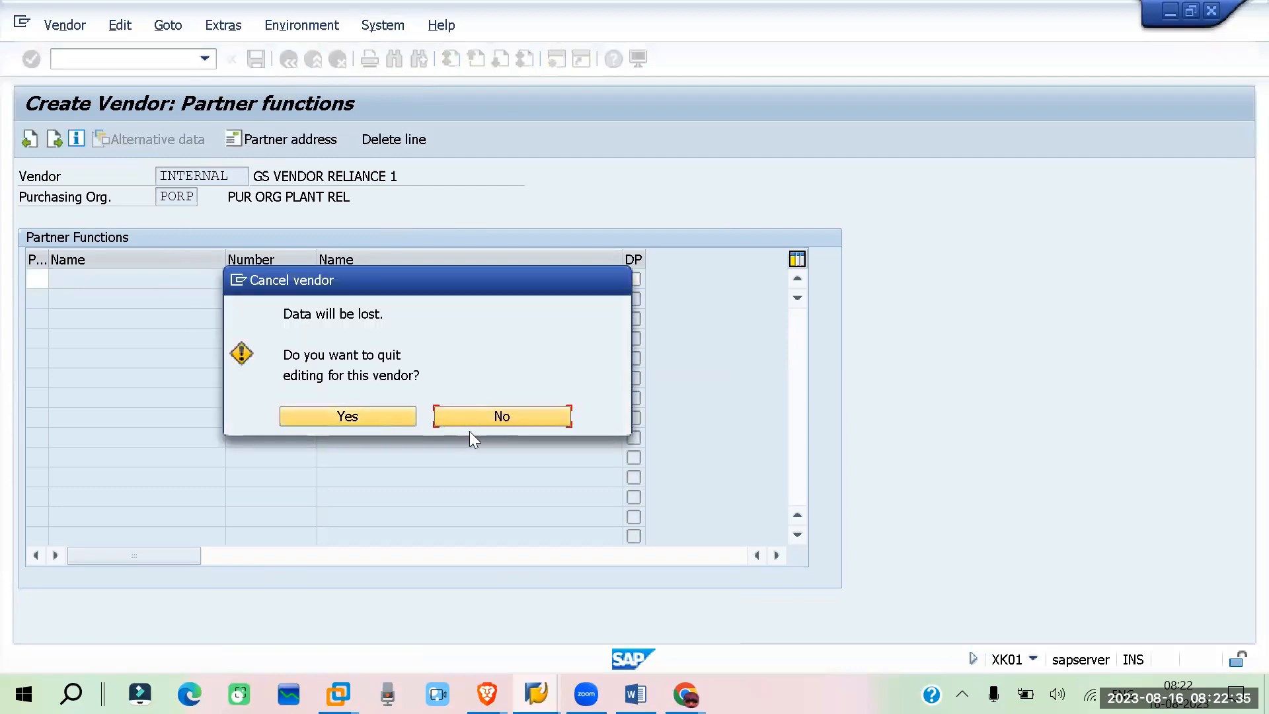
pyautogui.click(481, 419)
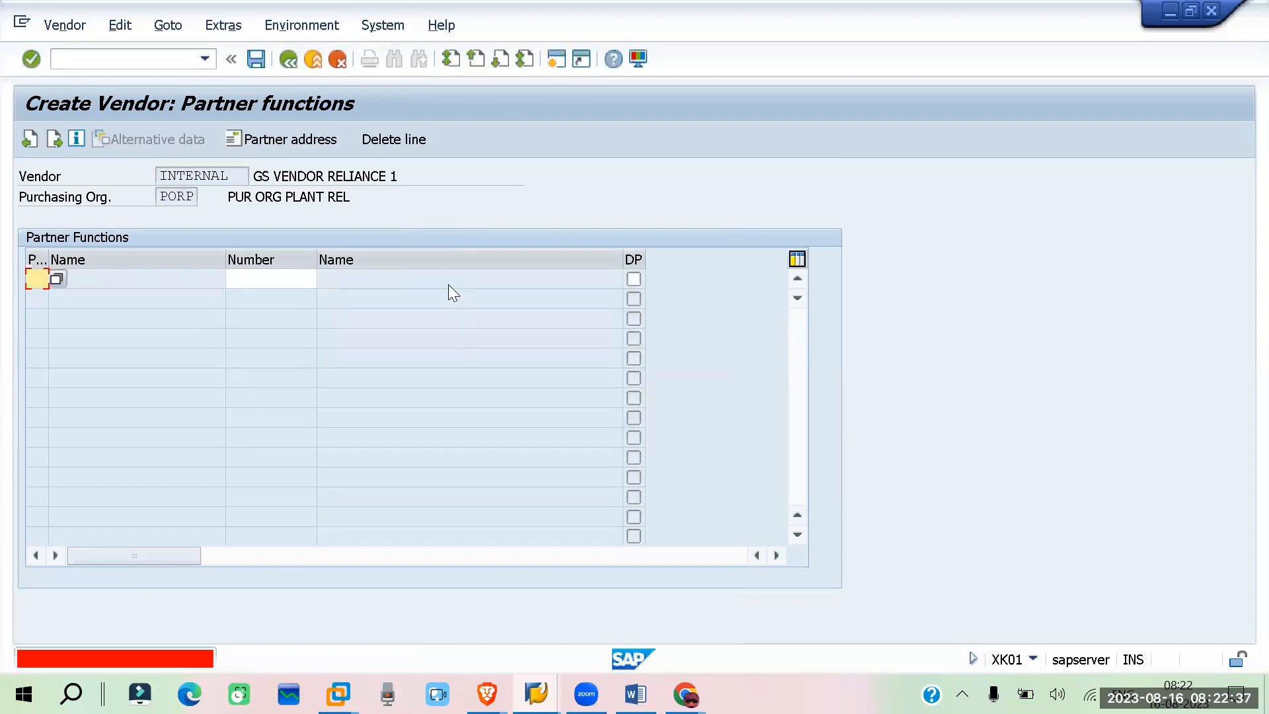
pyautogui.click(335, 139)
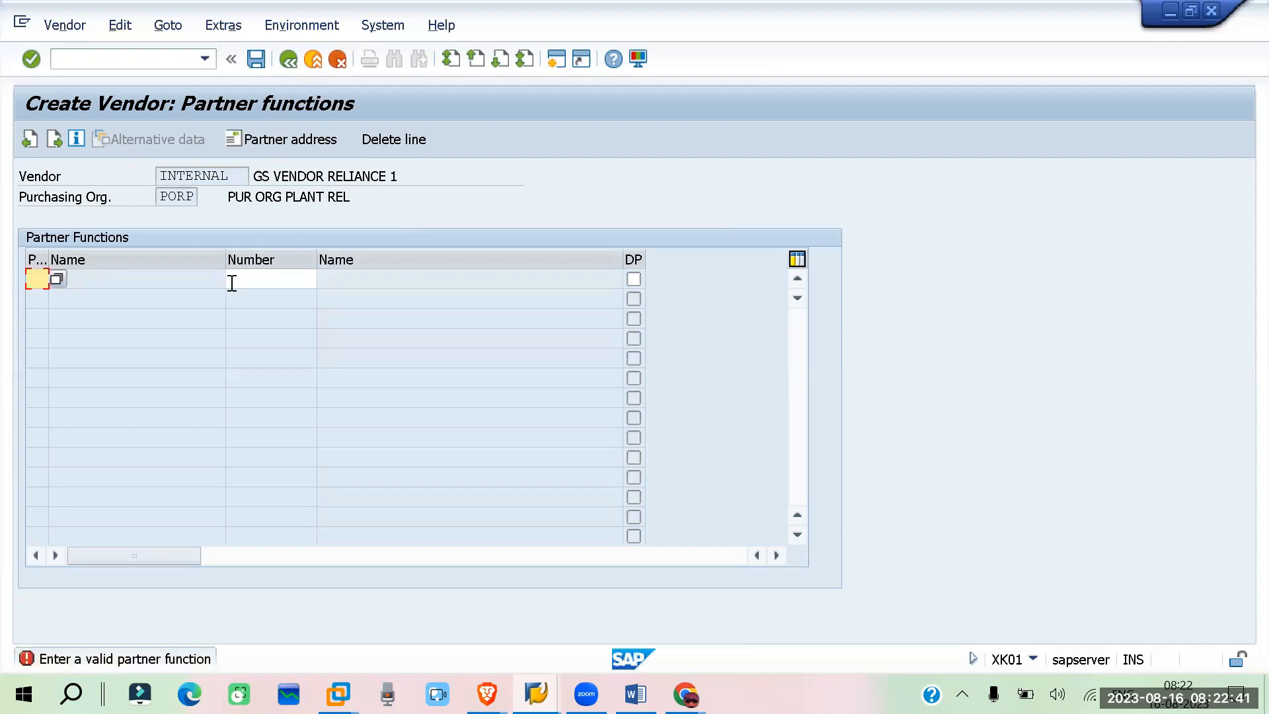
pyautogui.click(313, 59)
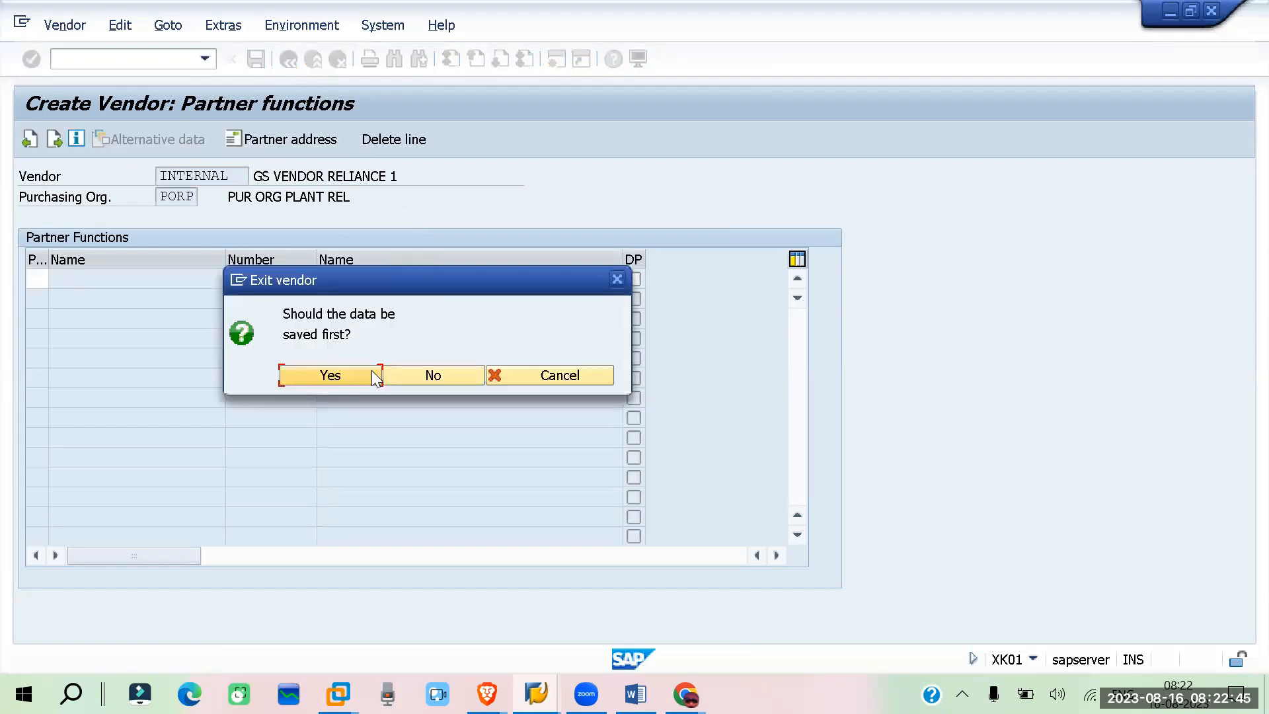
pyautogui.click(354, 371)
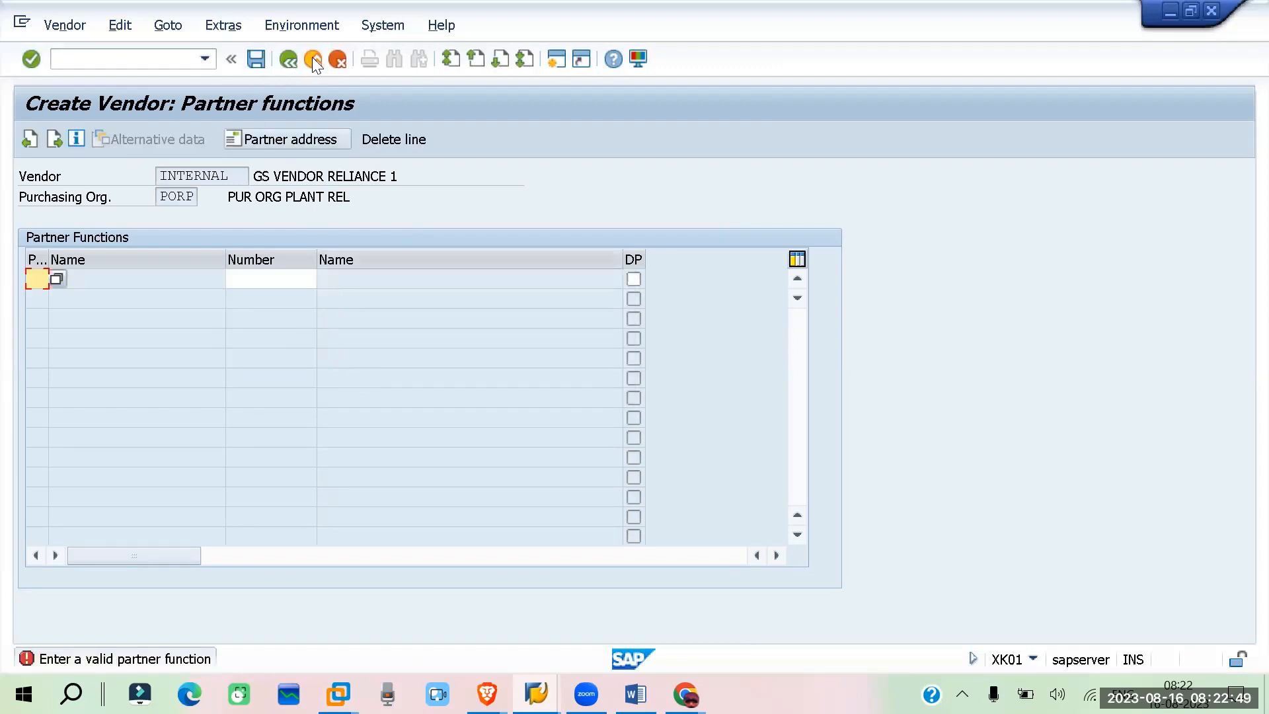
pyautogui.click(312, 58)
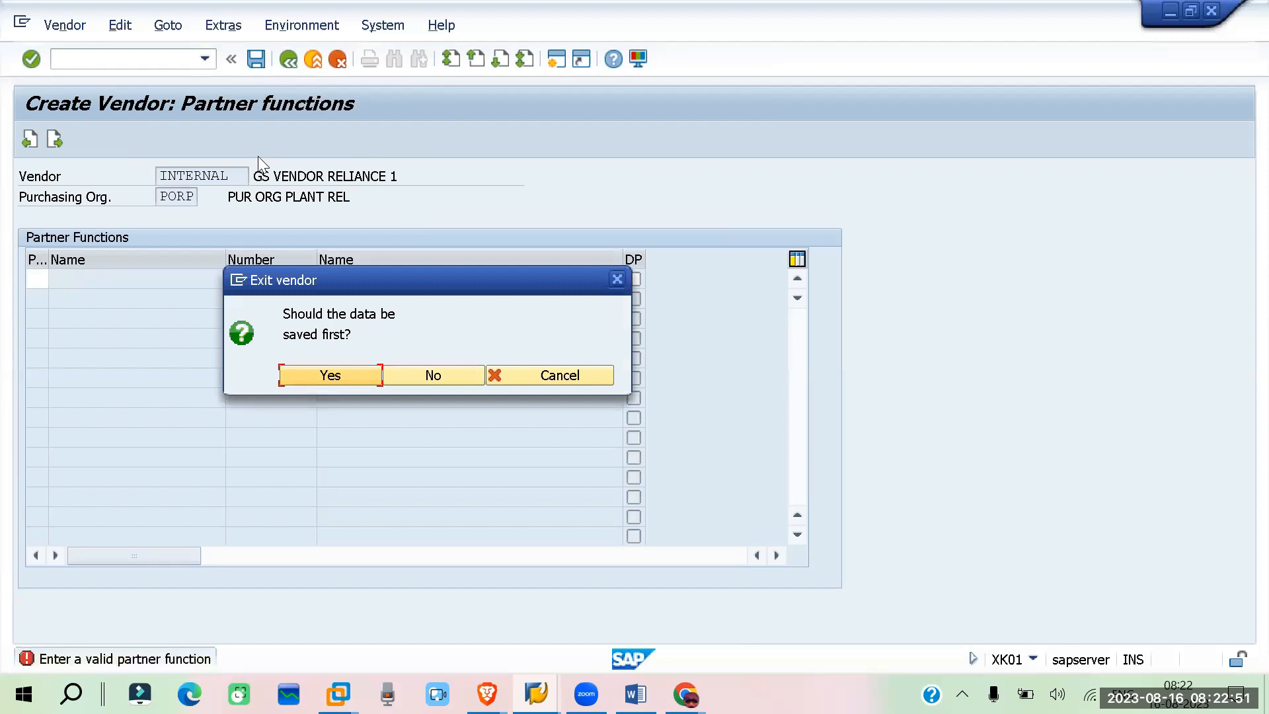
pyautogui.click(363, 378)
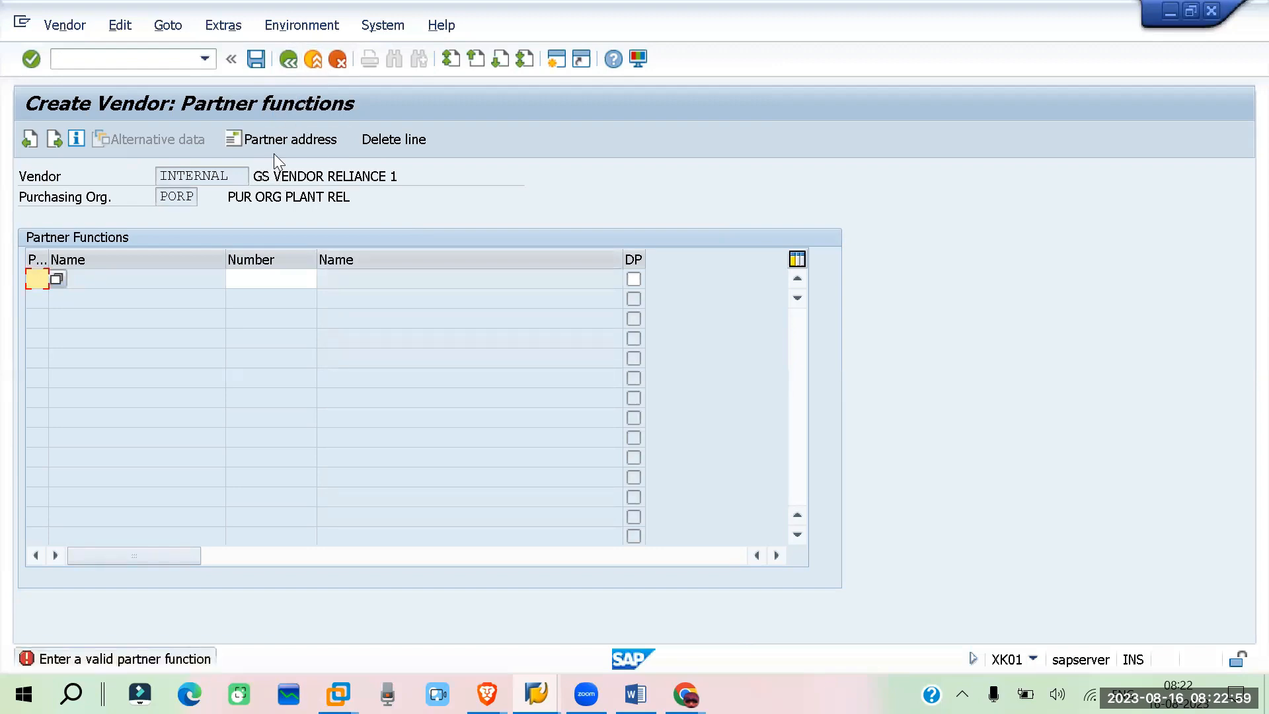
pyautogui.click(439, 375)
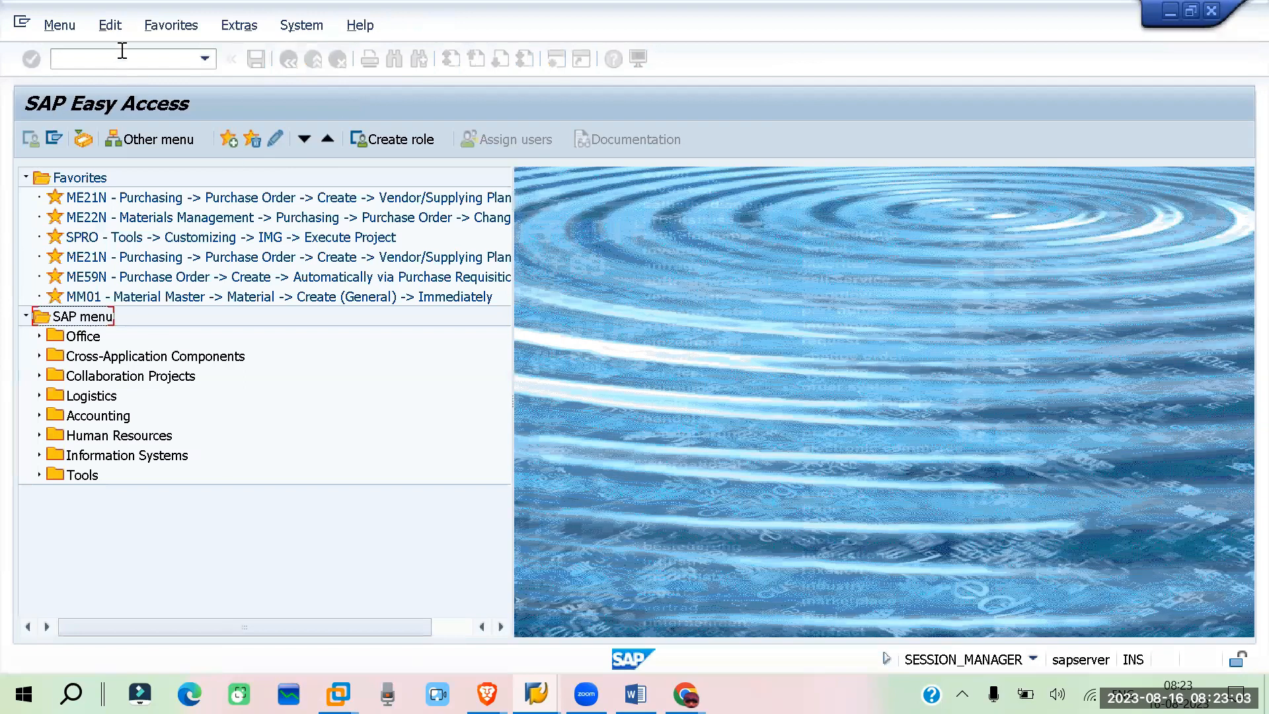
# - Start transaction XK01 again and submit its initial screen with company code RE01, purchasing organization PORP and account group ZR02
pyautogui.click(122, 51)
pyautogui.write('XK01')
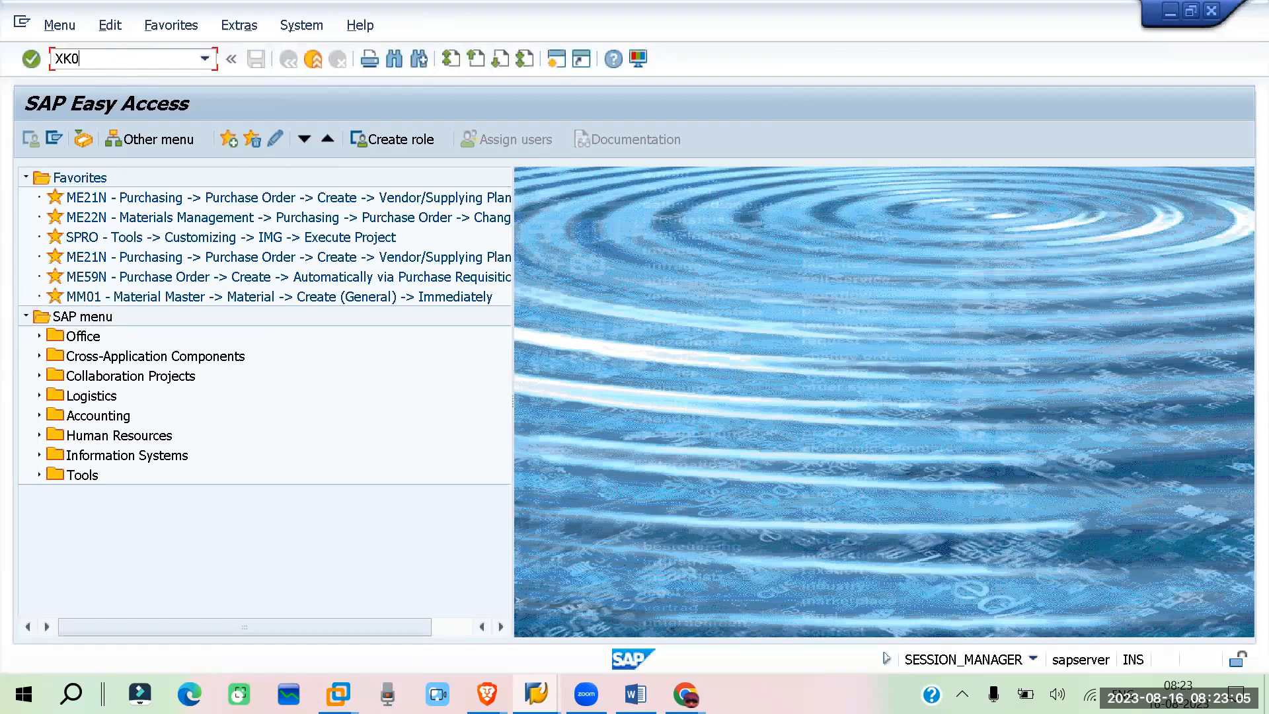
pyautogui.press('Return')
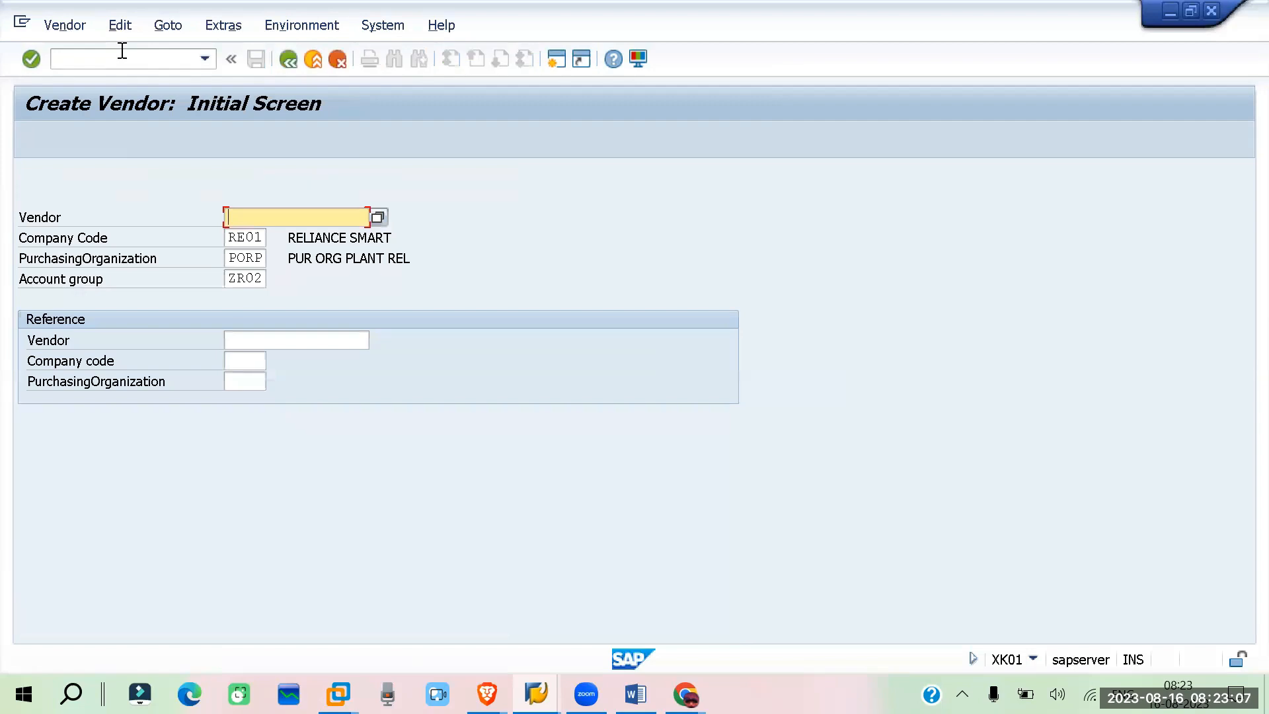
pyautogui.press('Return')
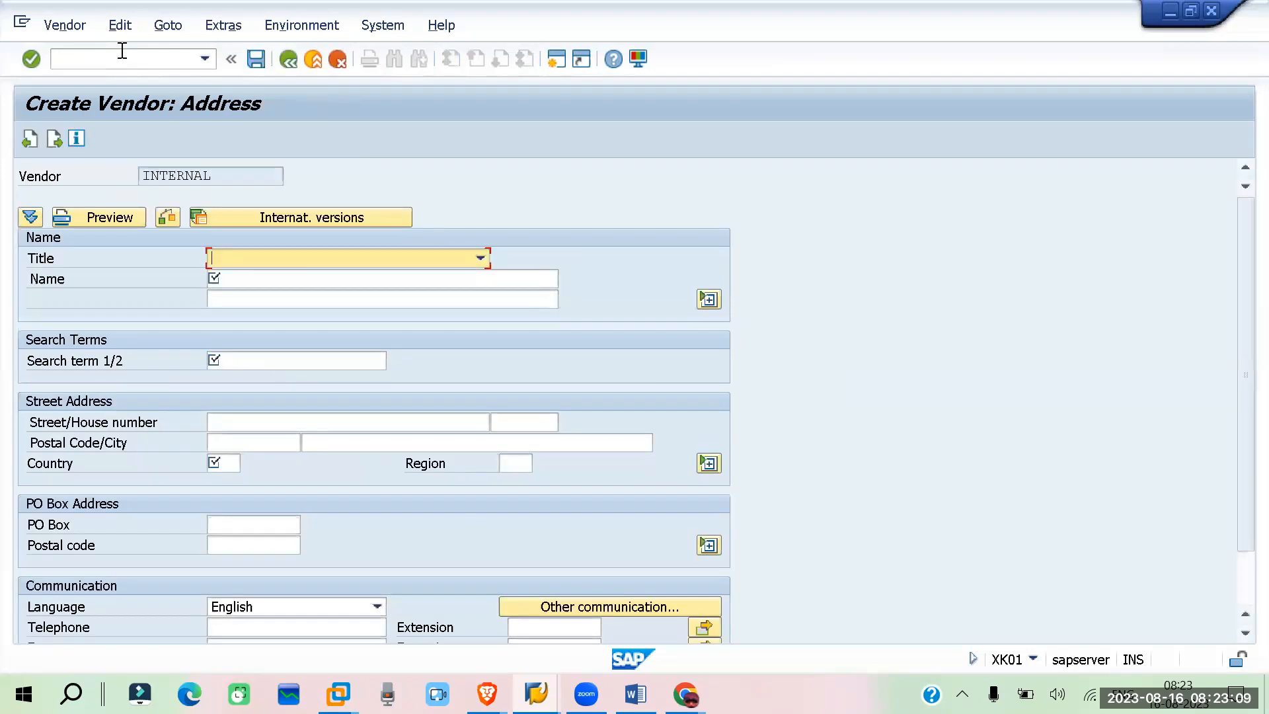
# - Fill in the vendor's address data with title Company, name GS VENDOR RELIANCE 1, search term RELAINCE and country IN
pyautogui.click(267, 263)
pyautogui.click(259, 284)
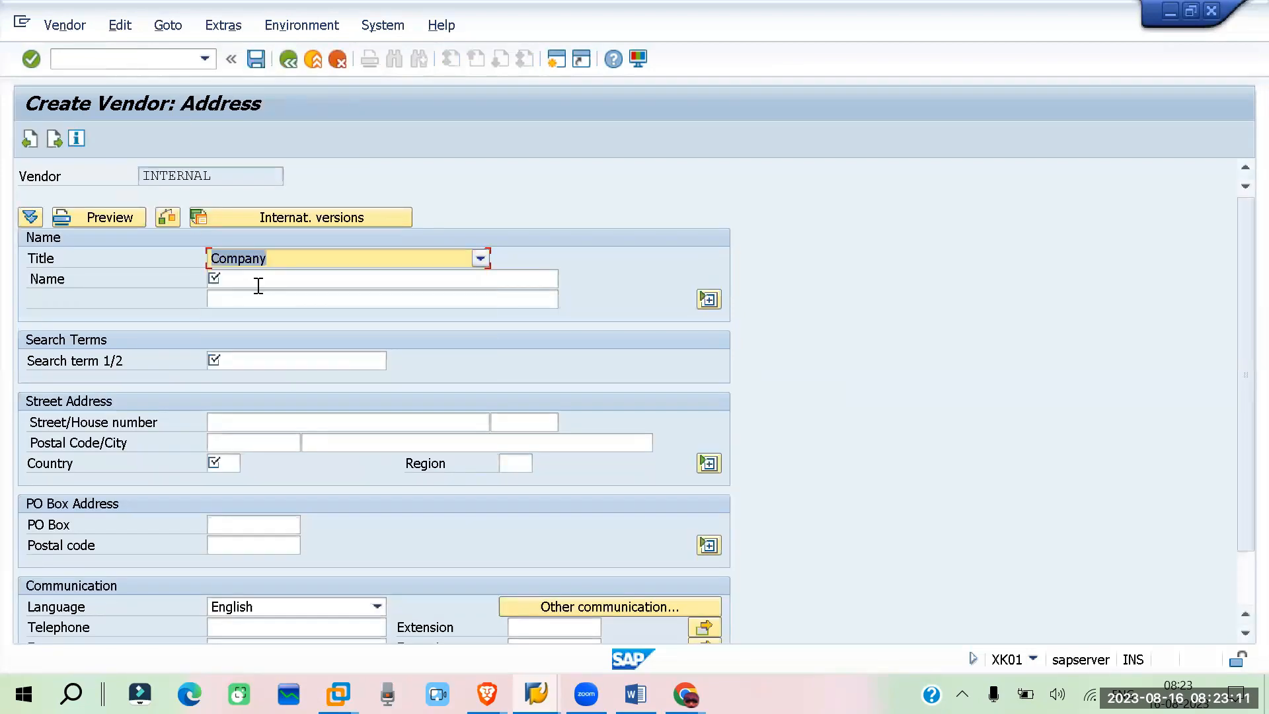
pyautogui.click(258, 286)
pyautogui.click(256, 295)
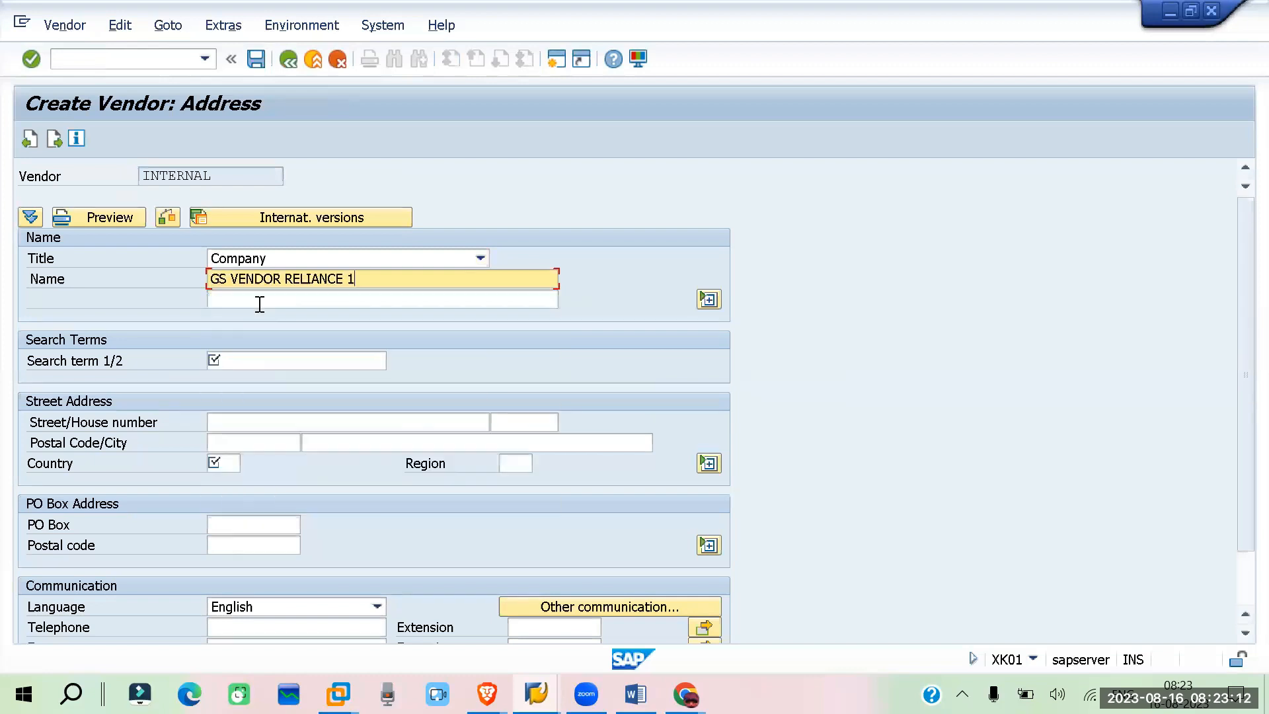
pyautogui.click(237, 362)
pyautogui.click(238, 446)
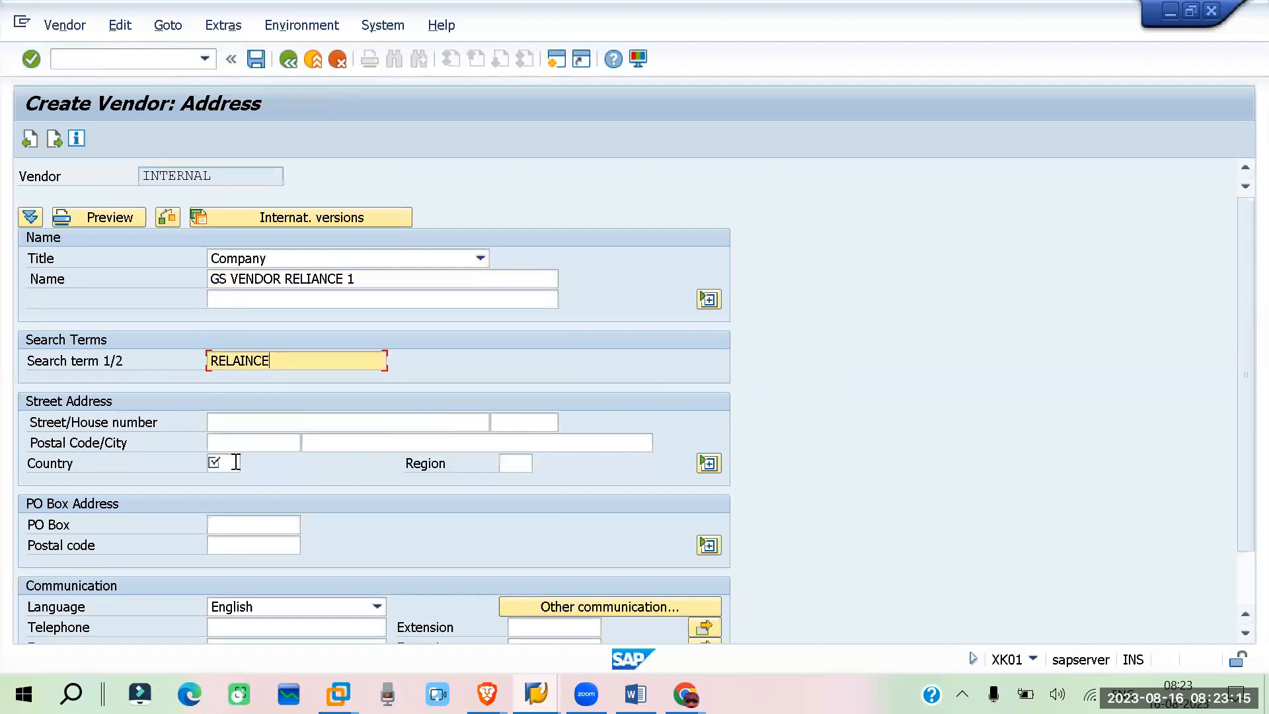
pyautogui.click(236, 462)
pyautogui.click(238, 477)
pyautogui.press('Return')
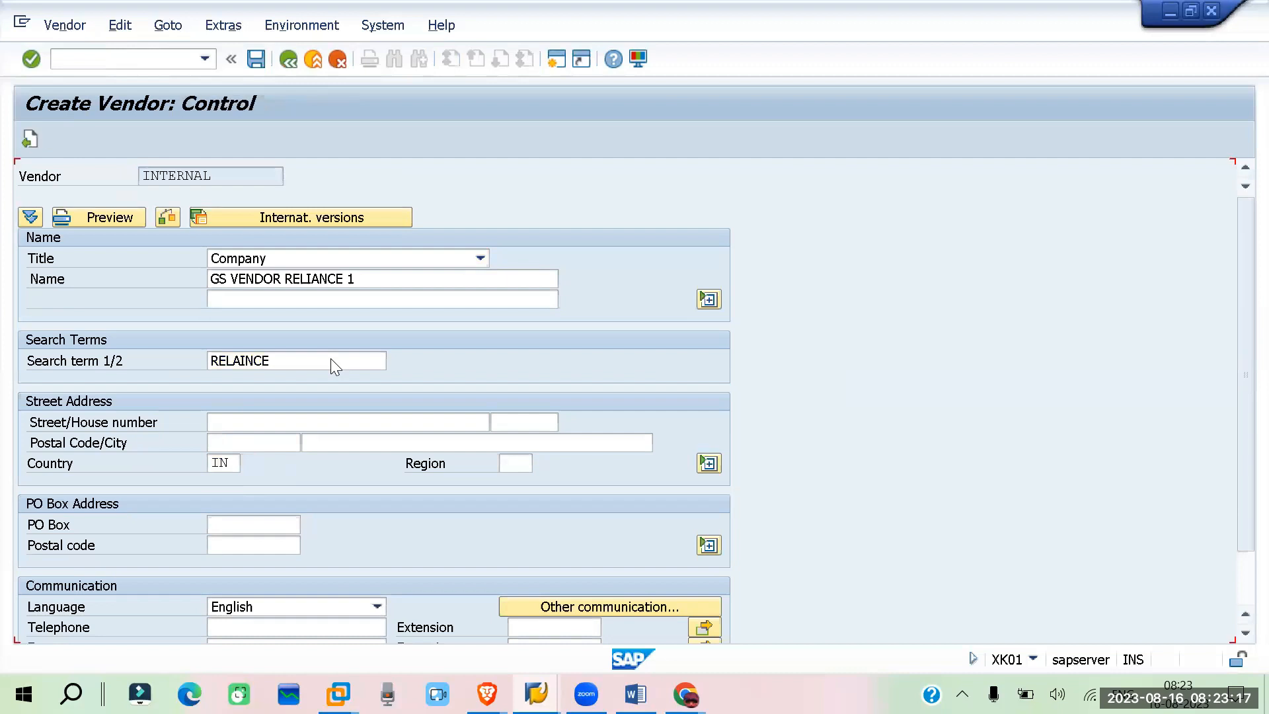
# - Continue through the remaining vendor data screens without further entries and save the new vendor
pyautogui.press('Return')
pyautogui.press('Return')
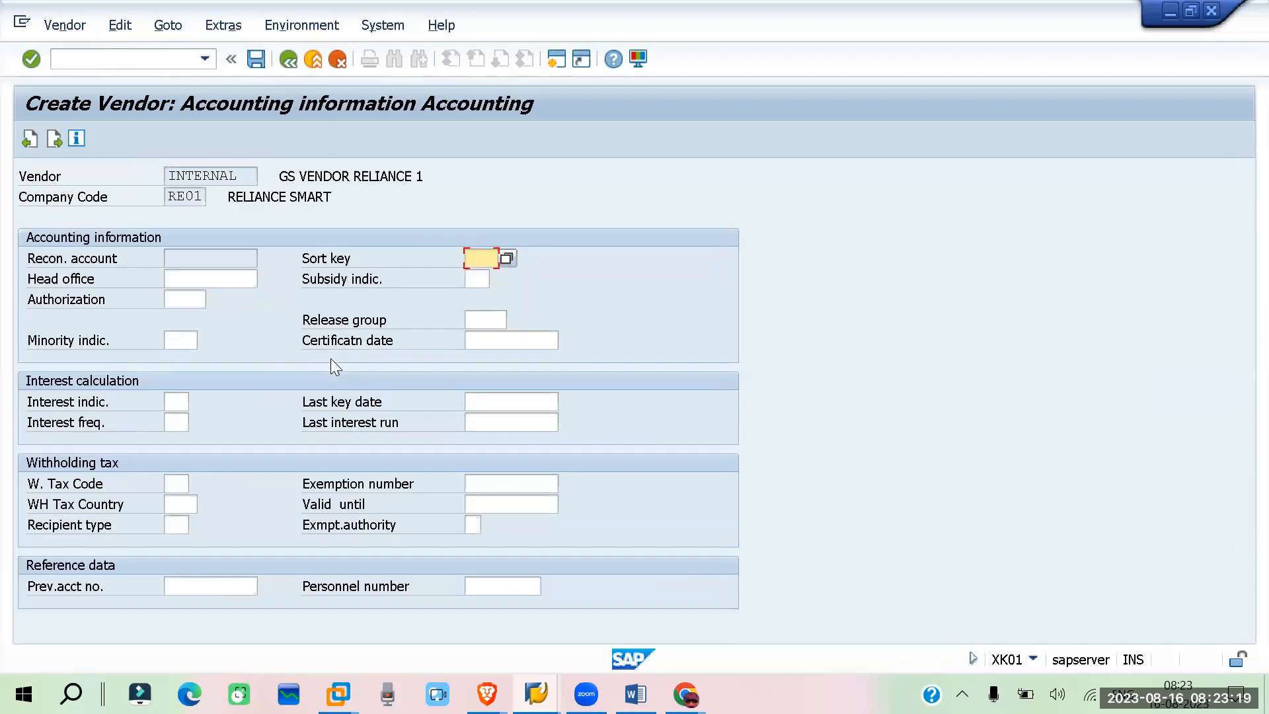
pyautogui.press('Return')
pyautogui.press('Return')
pyautogui.press('Return')
pyautogui.press('Return')
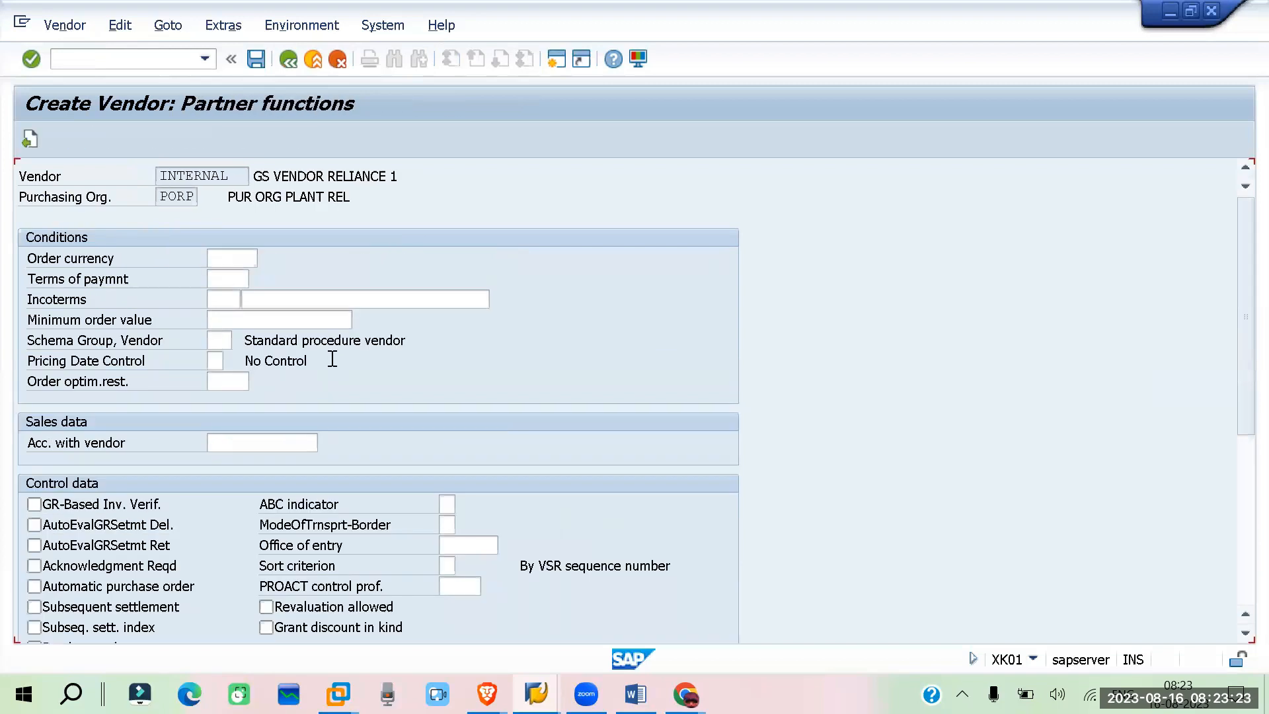
pyautogui.press('Return')
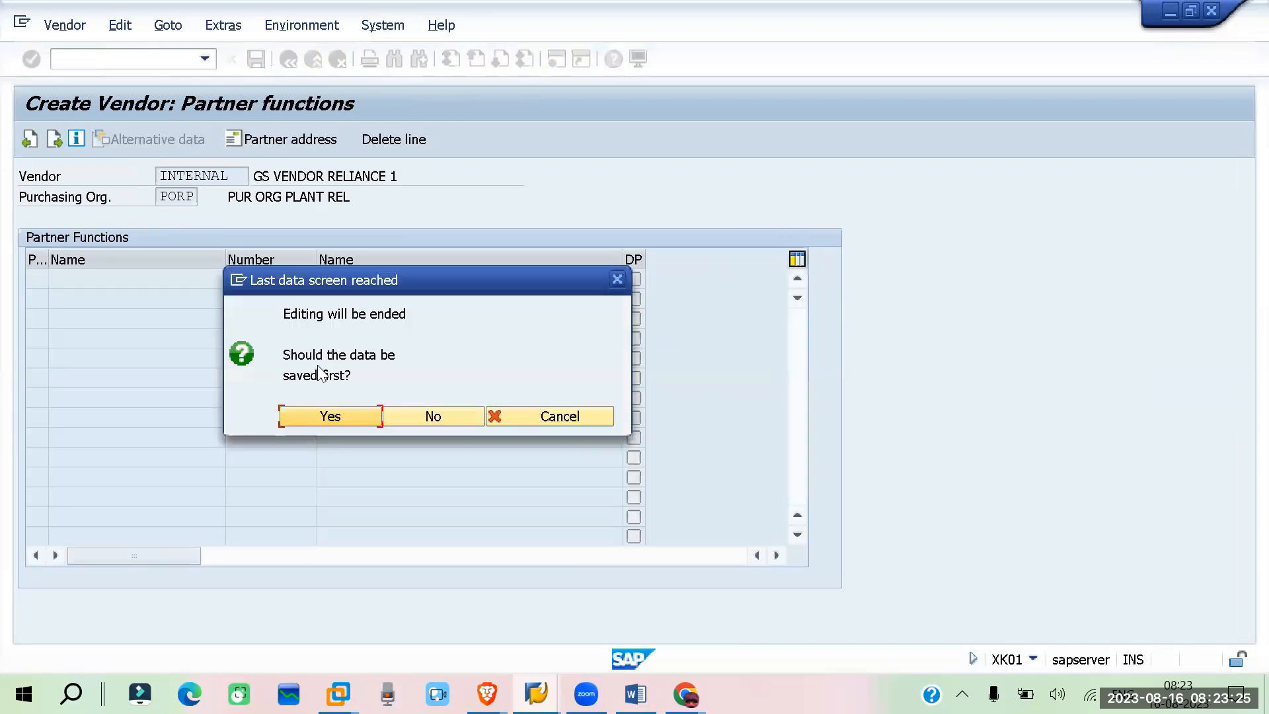
pyautogui.click(317, 415)
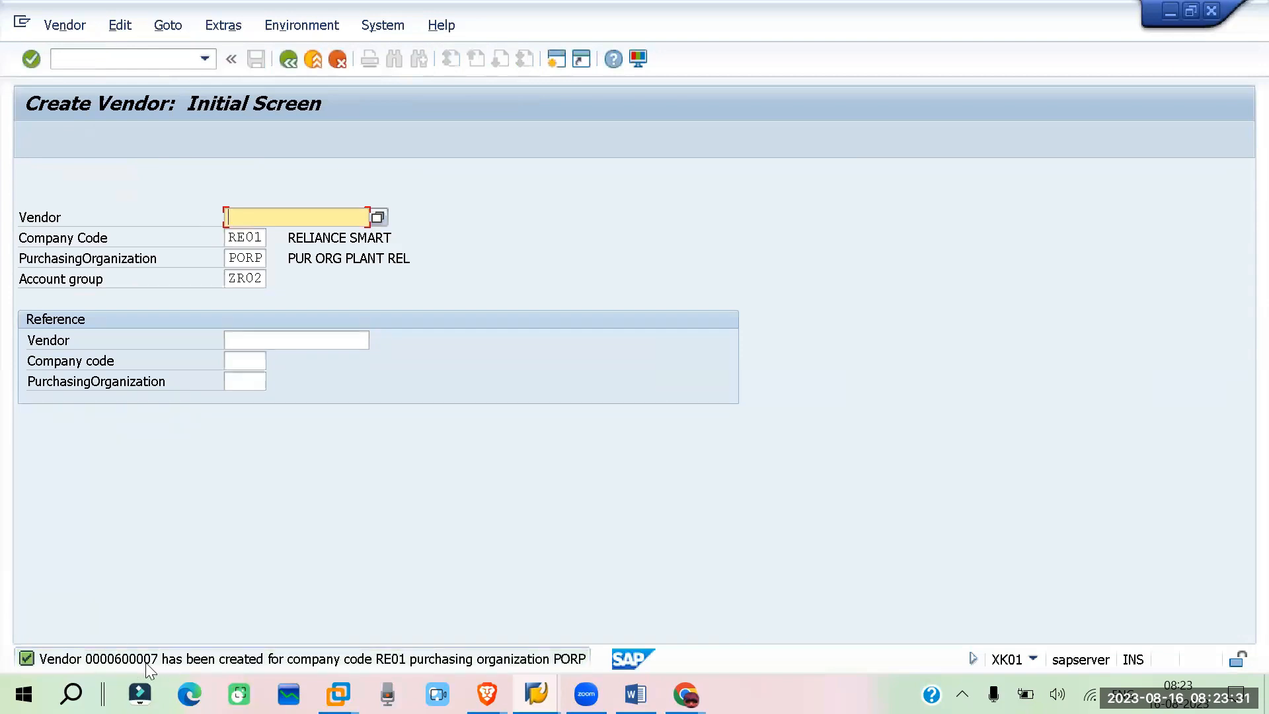
# - Start transaction XK02 and open the partner functions of vendor 600006 for changing
pyautogui.click(77, 59)
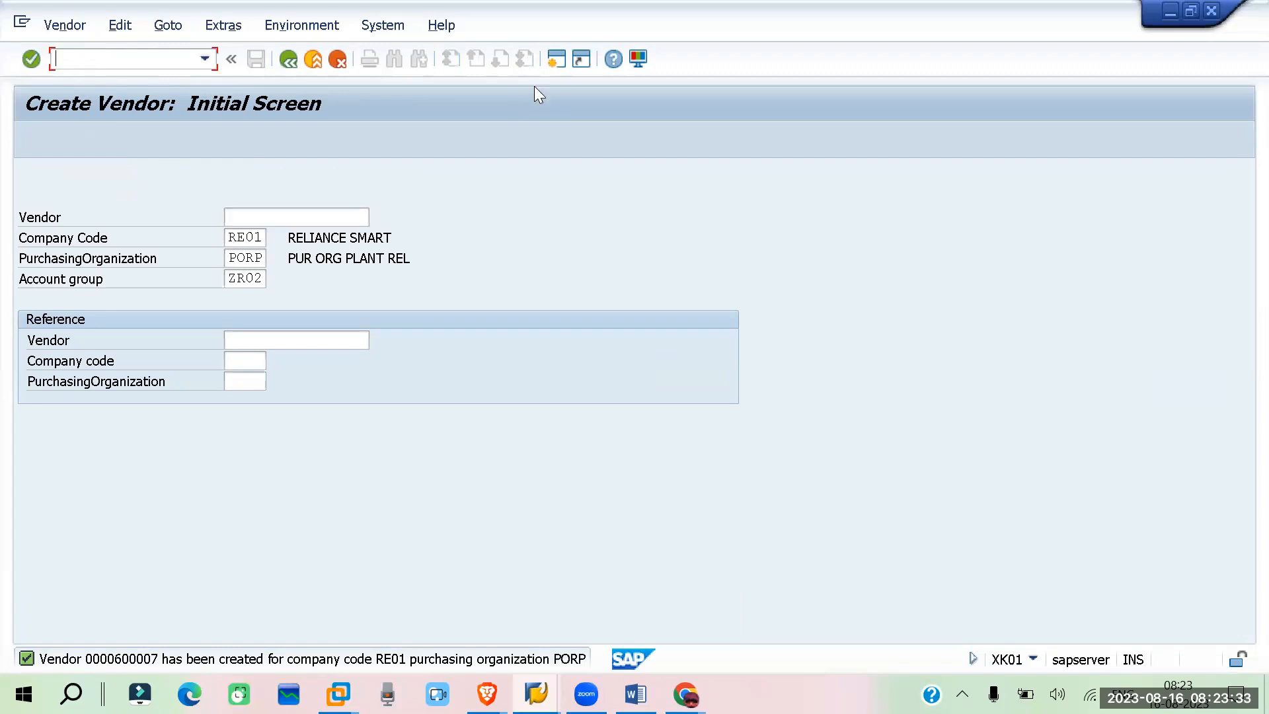
pyautogui.write('/NXK02\\')
pyautogui.press('Return')
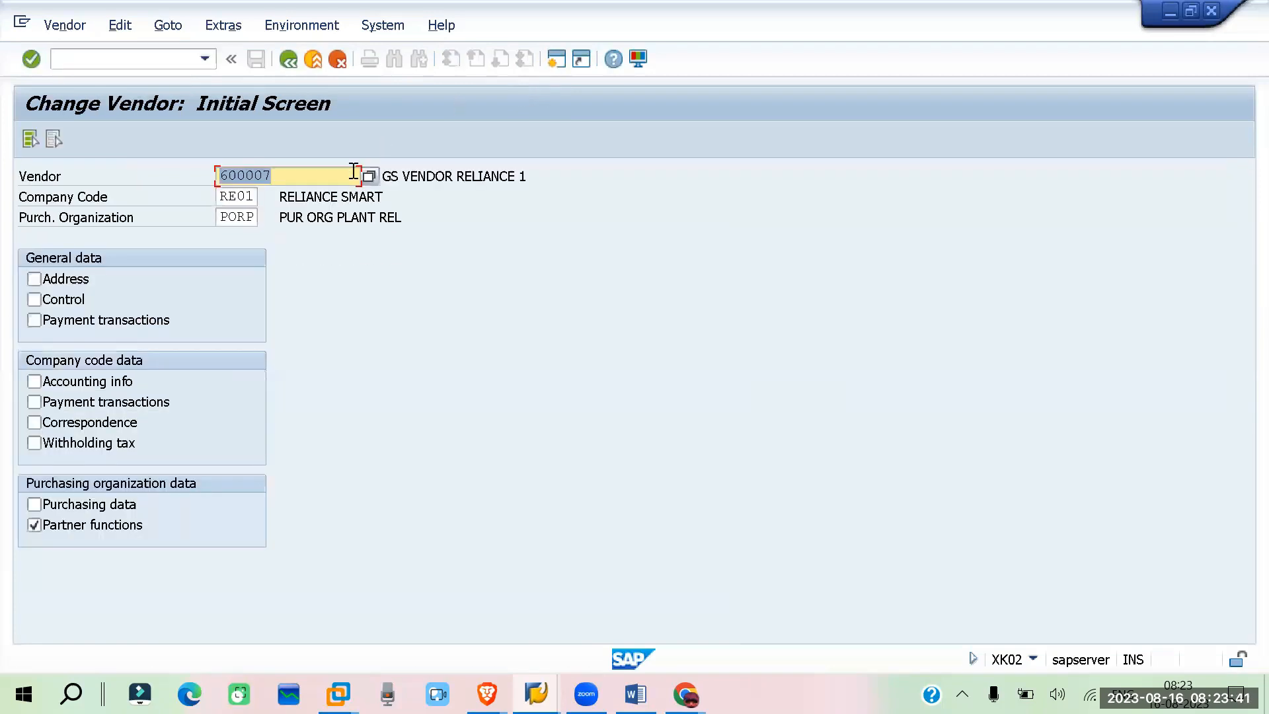
pyautogui.click(310, 173)
pyautogui.write('5')
pyautogui.write('6')
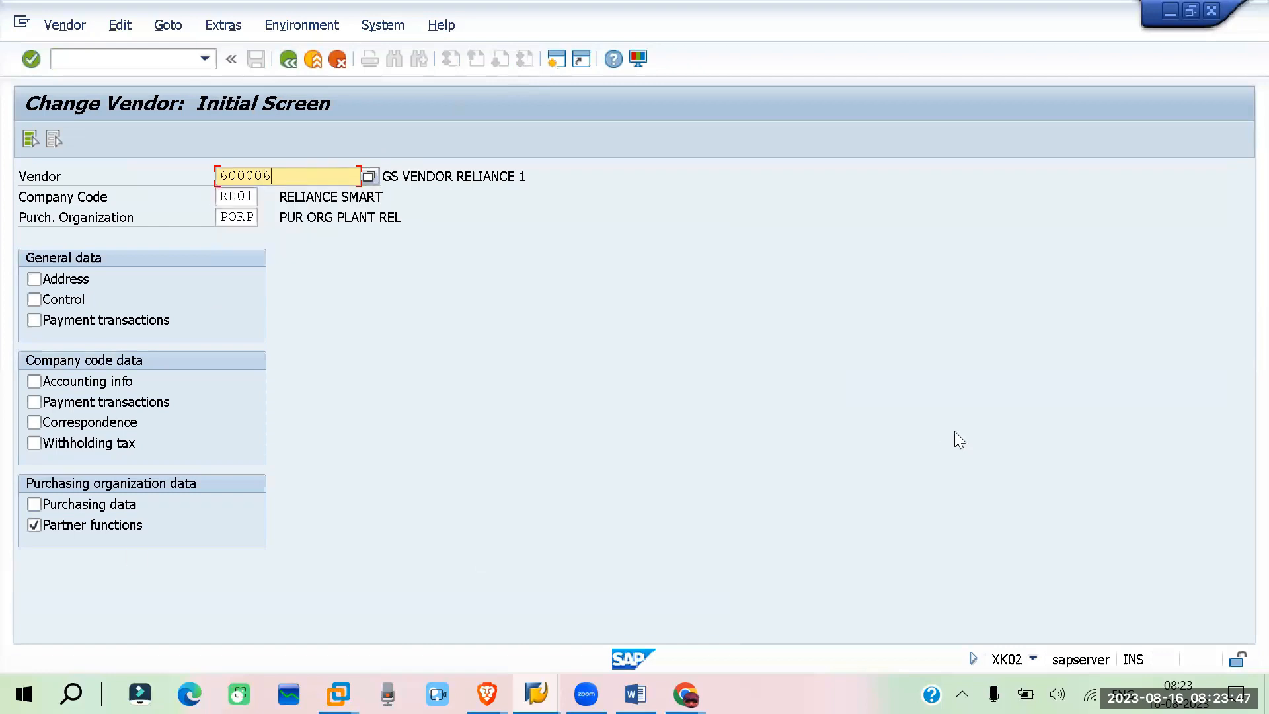
pyautogui.press('Return')
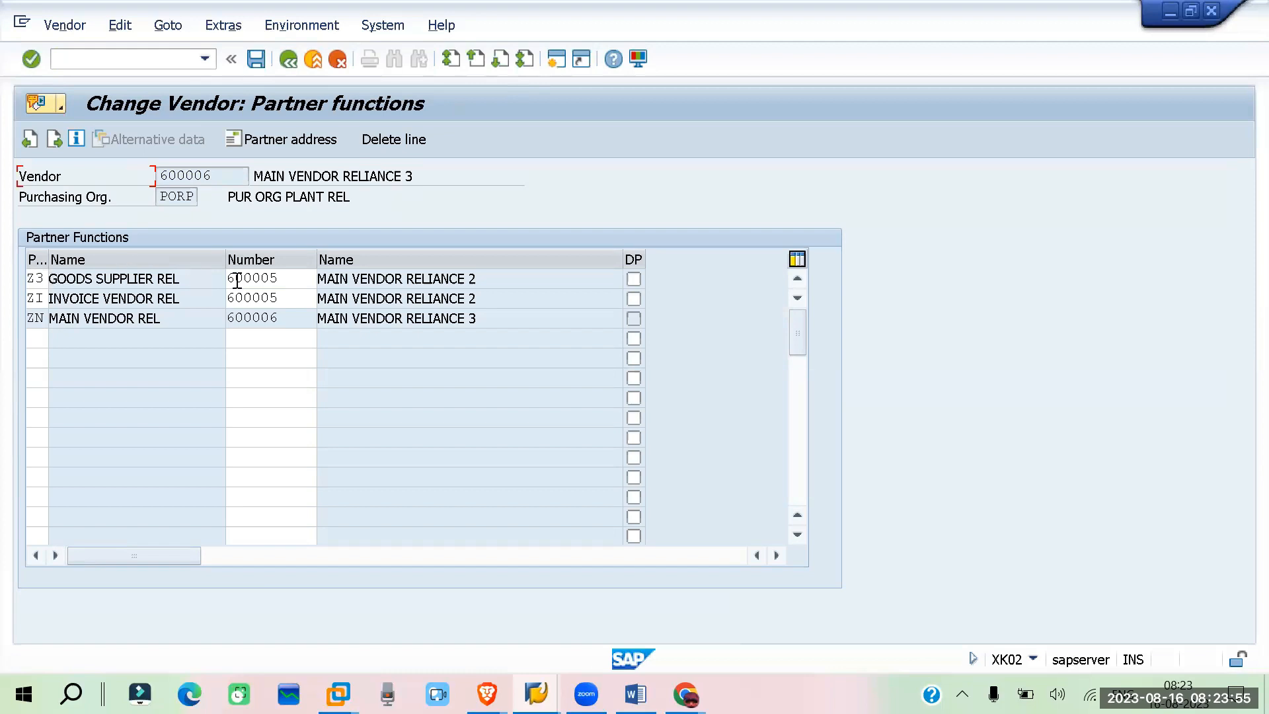
# - Try to set the vendor number of partner function Z3 GOODS SUPPLIER REL to 600007
pyautogui.click(287, 280)
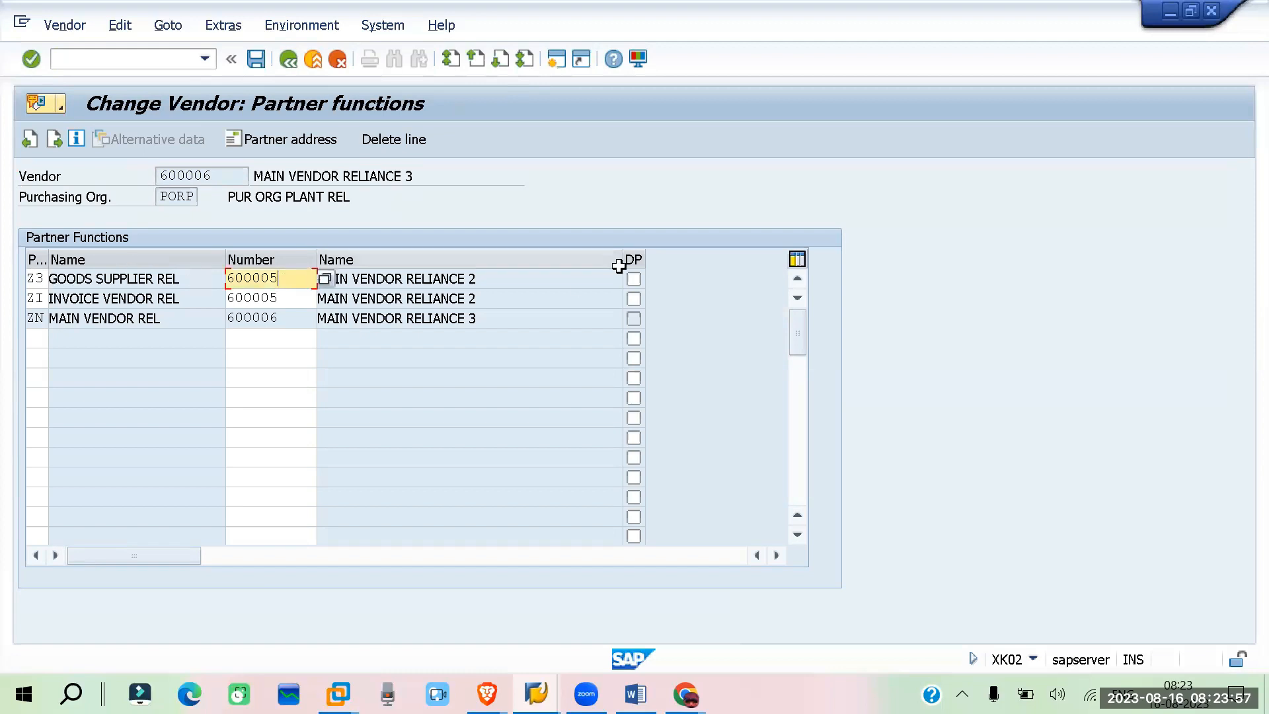
pyautogui.press('BackSpace')
pyautogui.write('7')
pyautogui.press('Return')
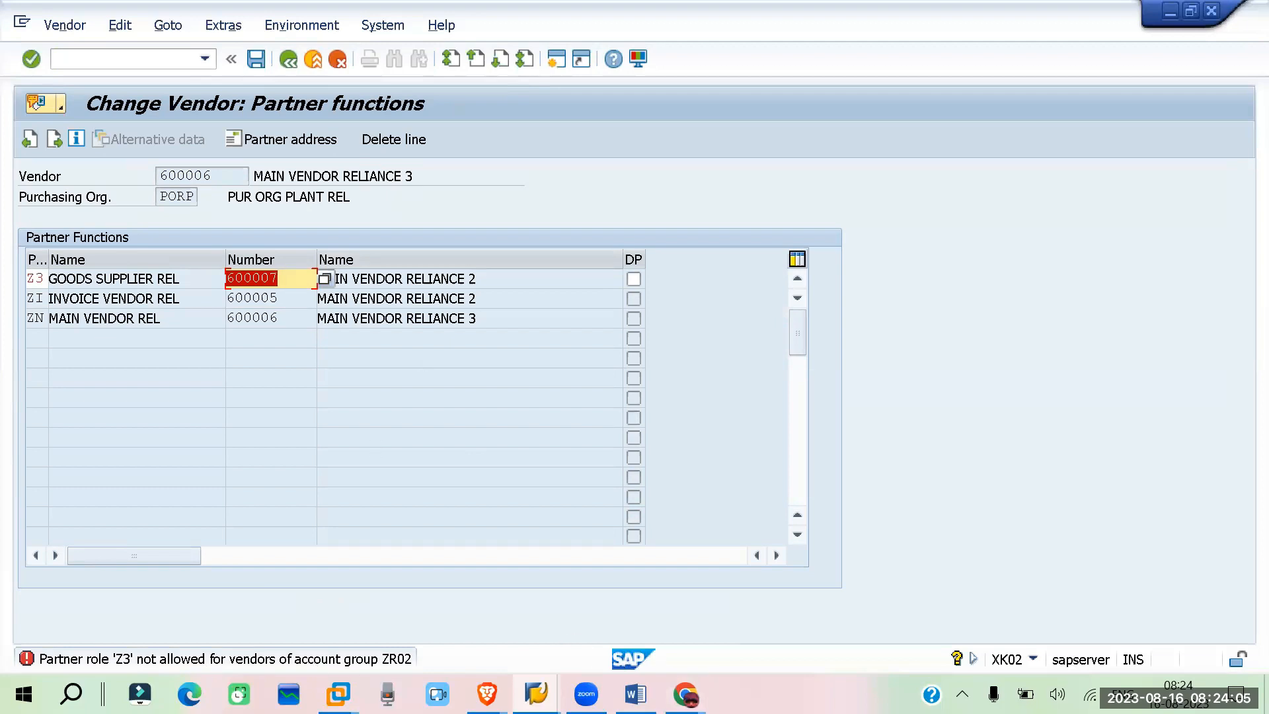
# - Switch to the configuration session and return from the vendor number range assignment to the IMG structure
pyautogui.moveTo(490, 666)
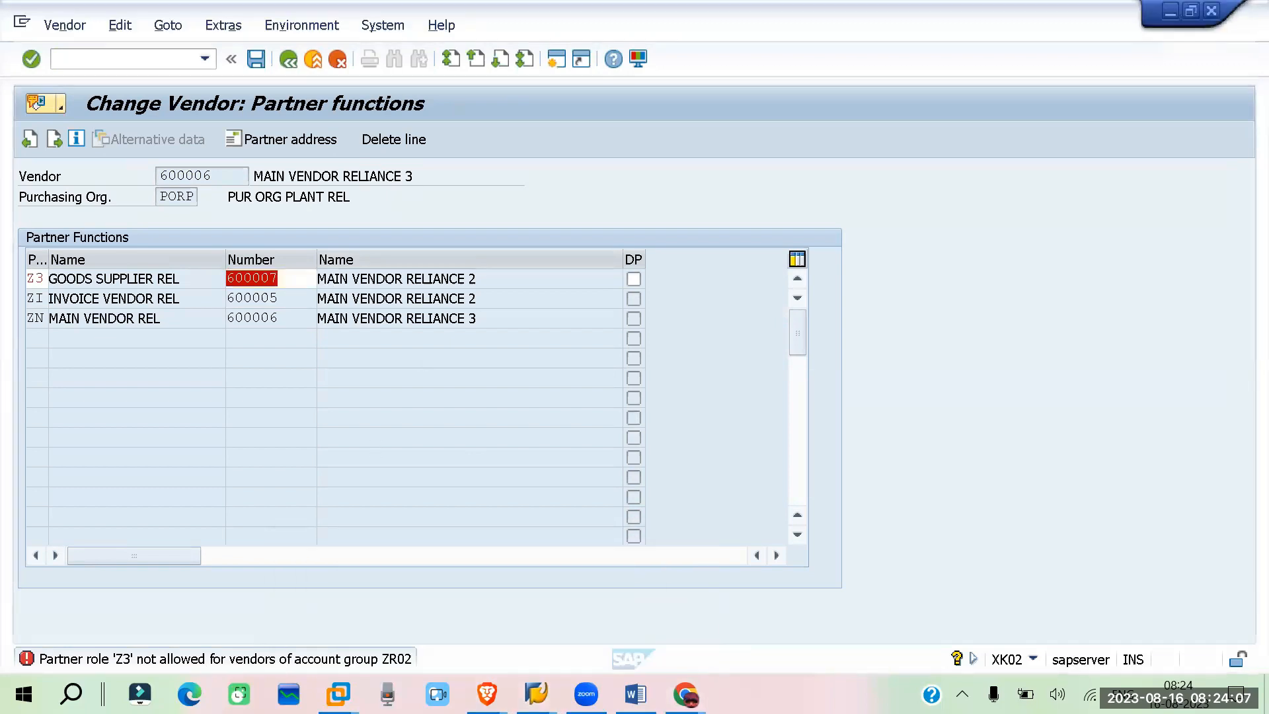
pyautogui.moveTo(536, 694)
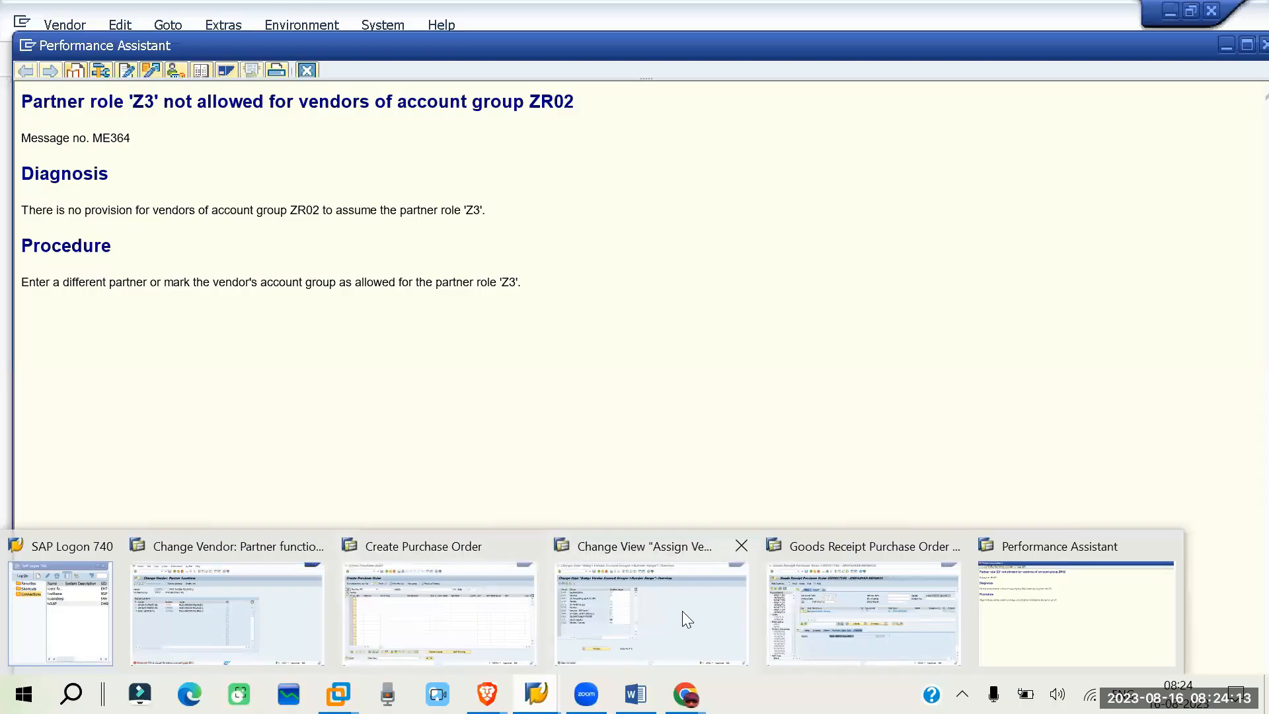
pyautogui.click(682, 611)
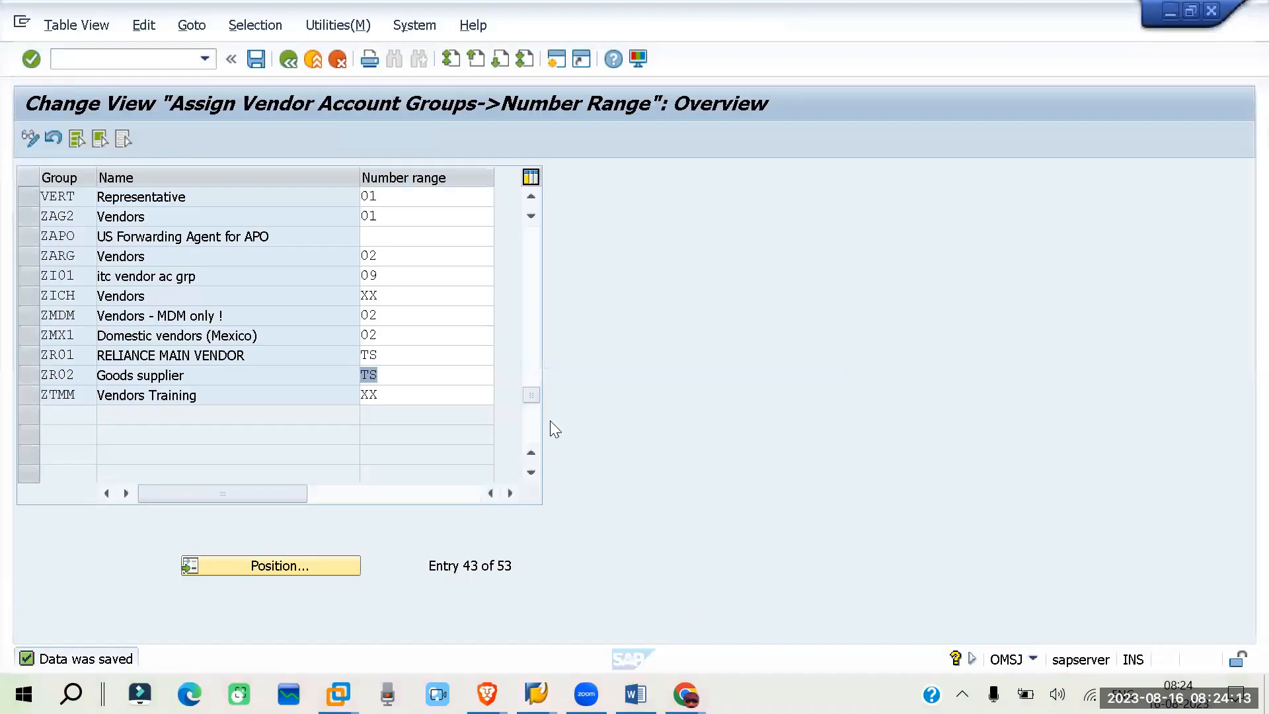
pyautogui.click(288, 59)
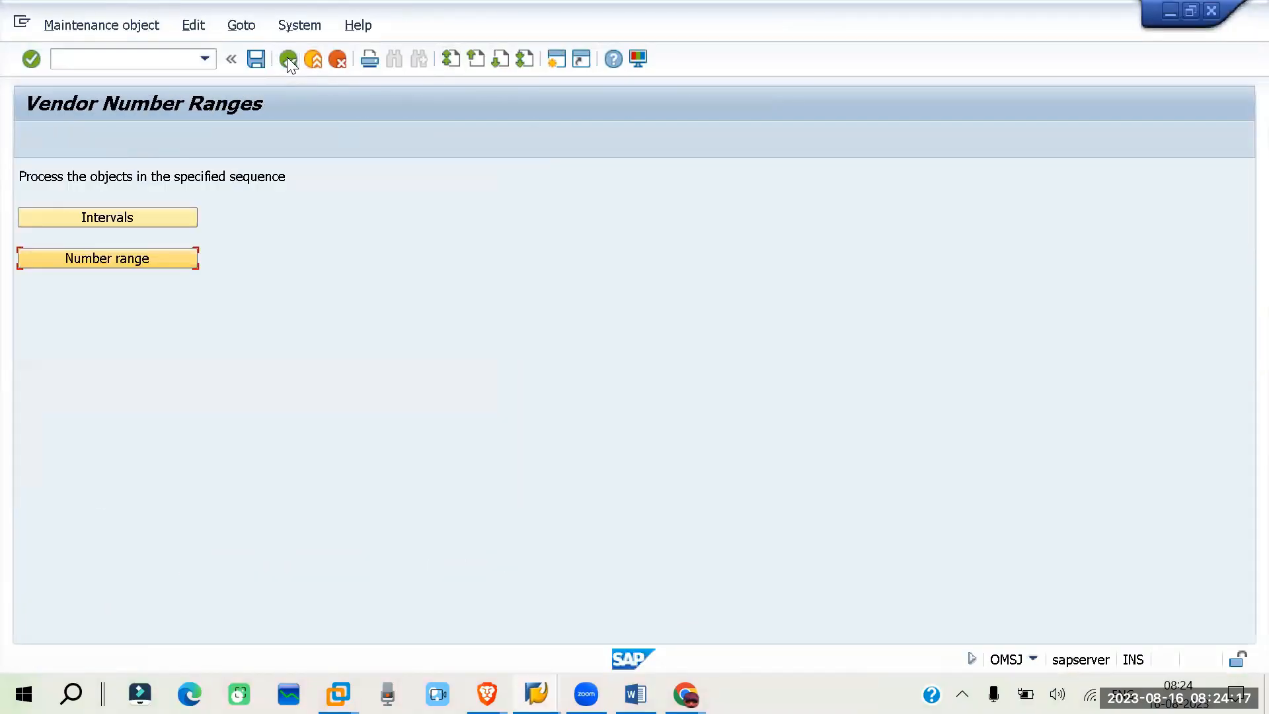
pyautogui.click(288, 60)
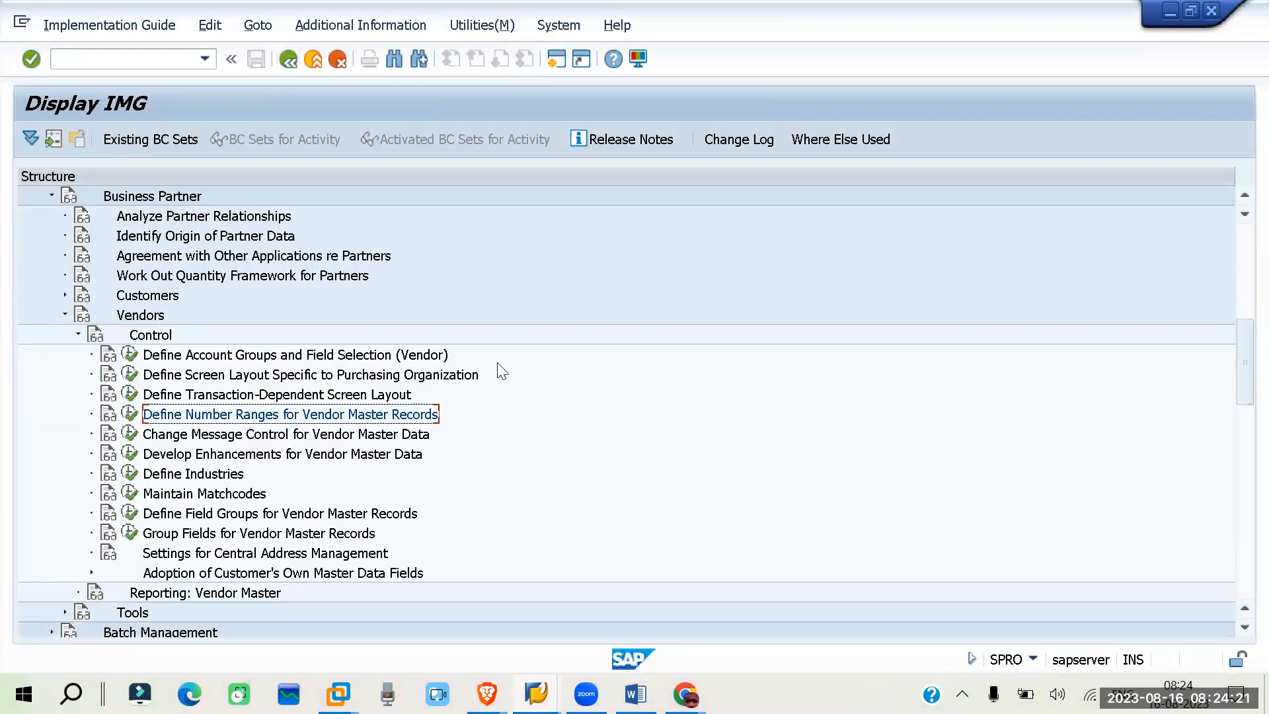
# - Collapse the Business Partner and Logistics - General nodes in the IMG structure
pyautogui.scroll(2, 532, 375)
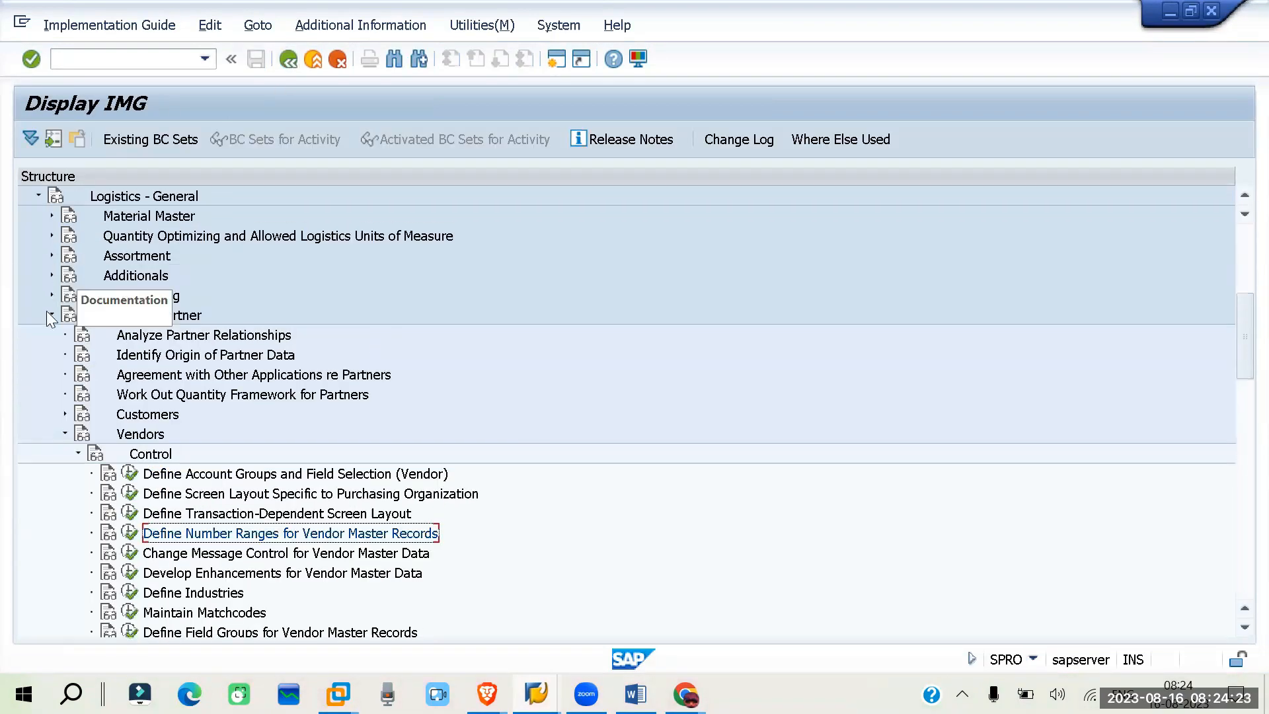
pyautogui.click(50, 315)
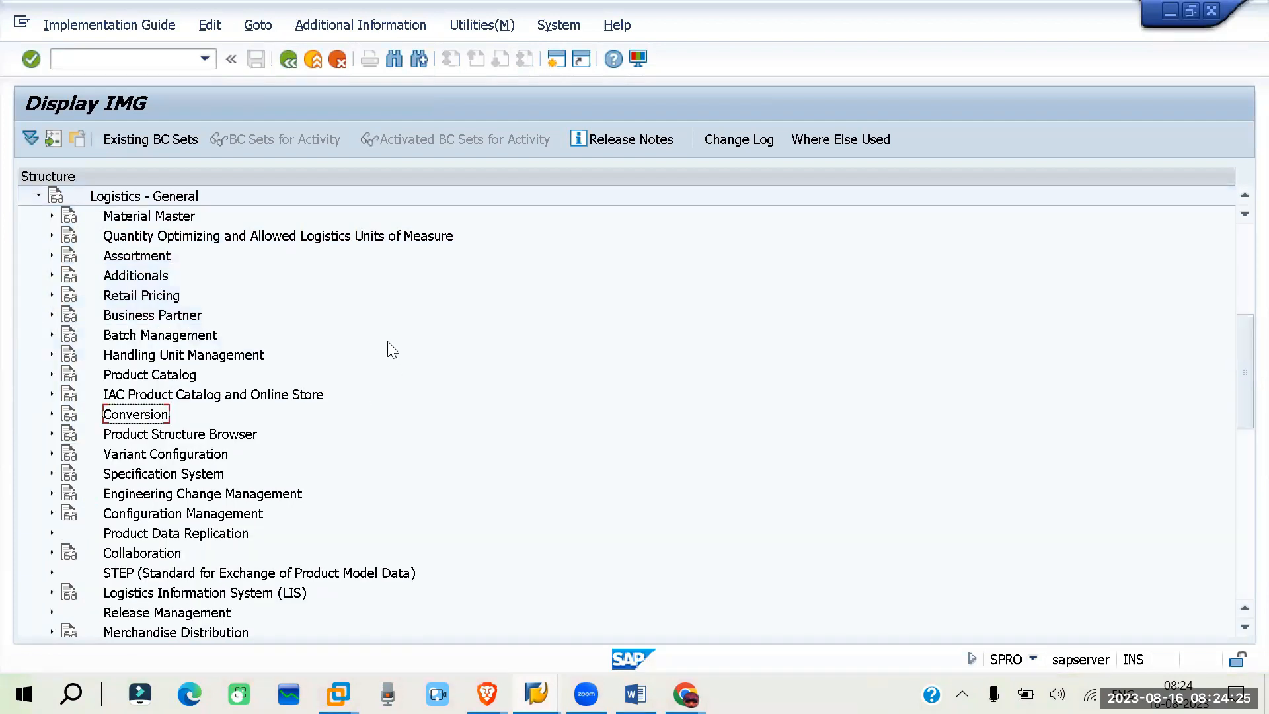
pyautogui.click(38, 197)
# - Expand Materials Management, Purchasing, Partner Determination and Partner Roles in the IMG structure
pyautogui.scroll(-1, 223, 345)
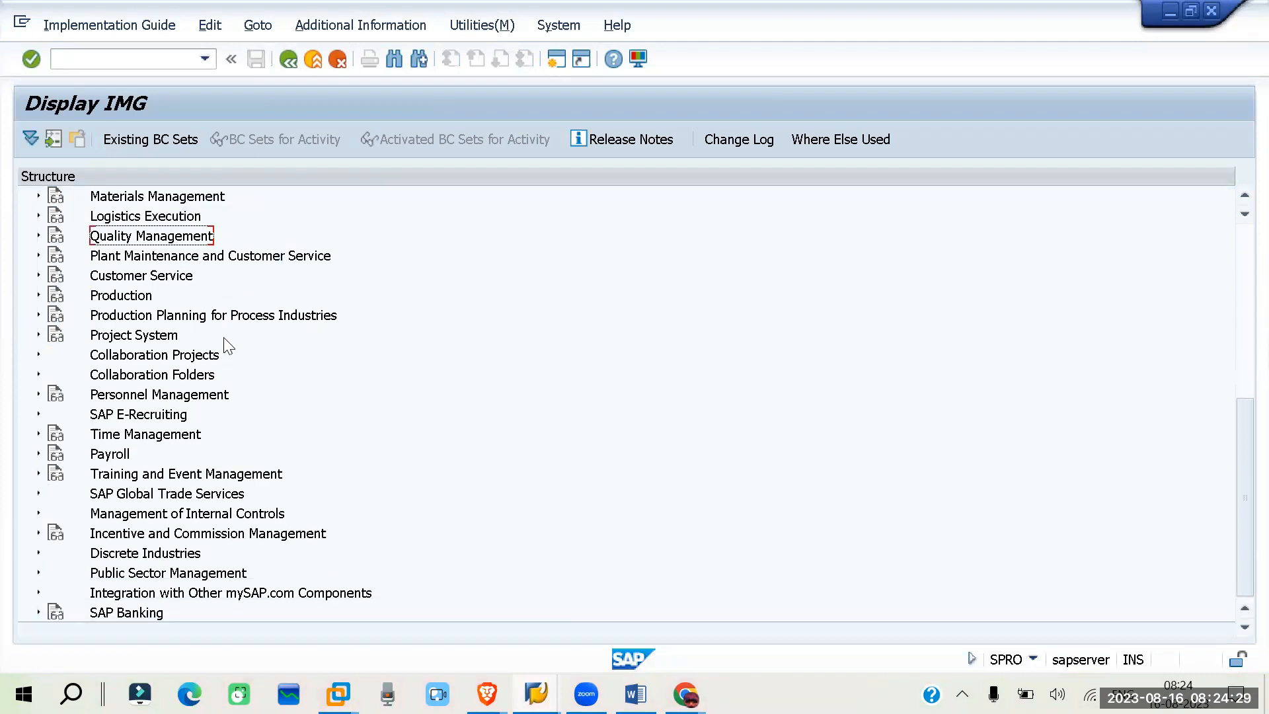
pyautogui.scroll(1, 228, 345)
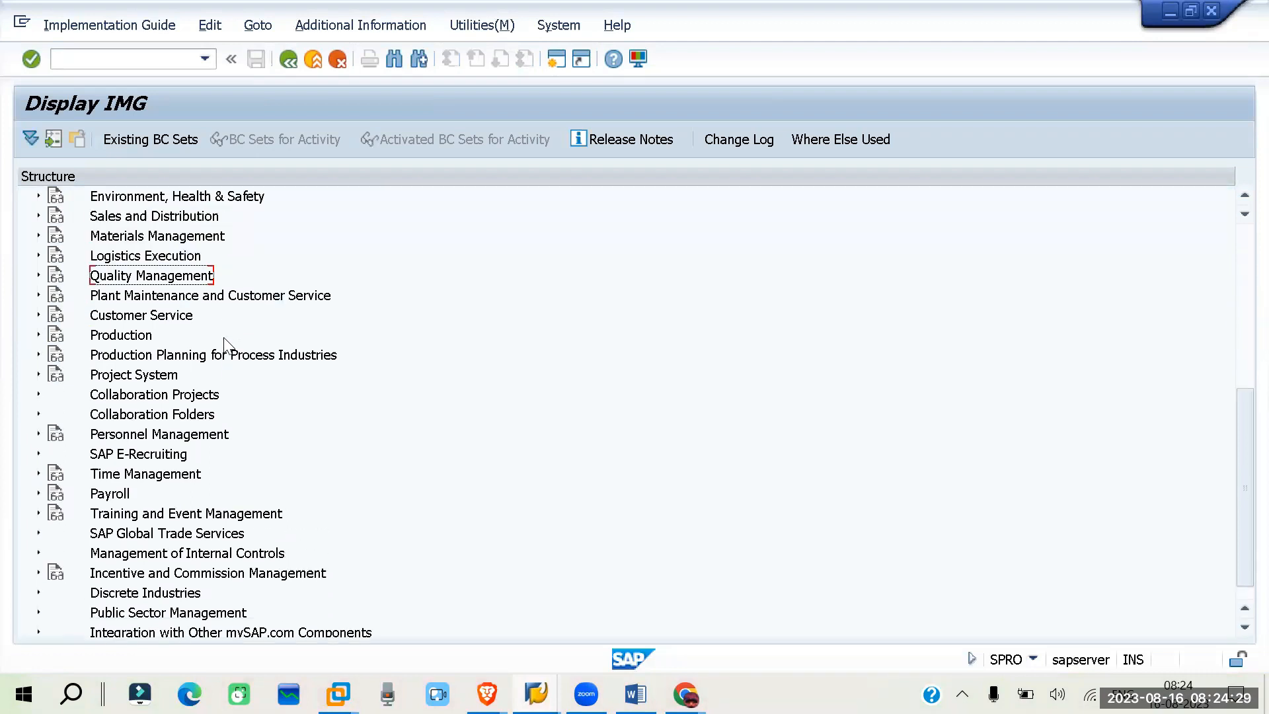
pyautogui.click(38, 236)
pyautogui.click(51, 295)
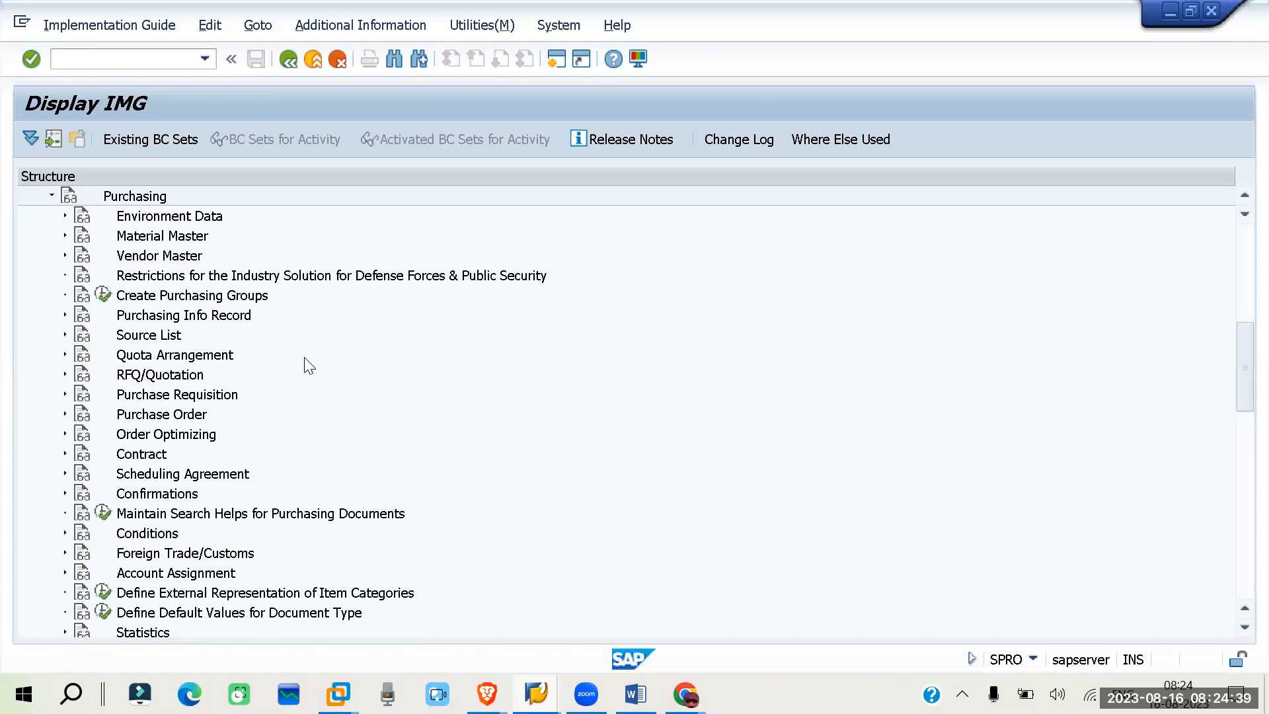
pyautogui.scroll(-7, 309, 365)
pyautogui.scroll(-3, 306, 364)
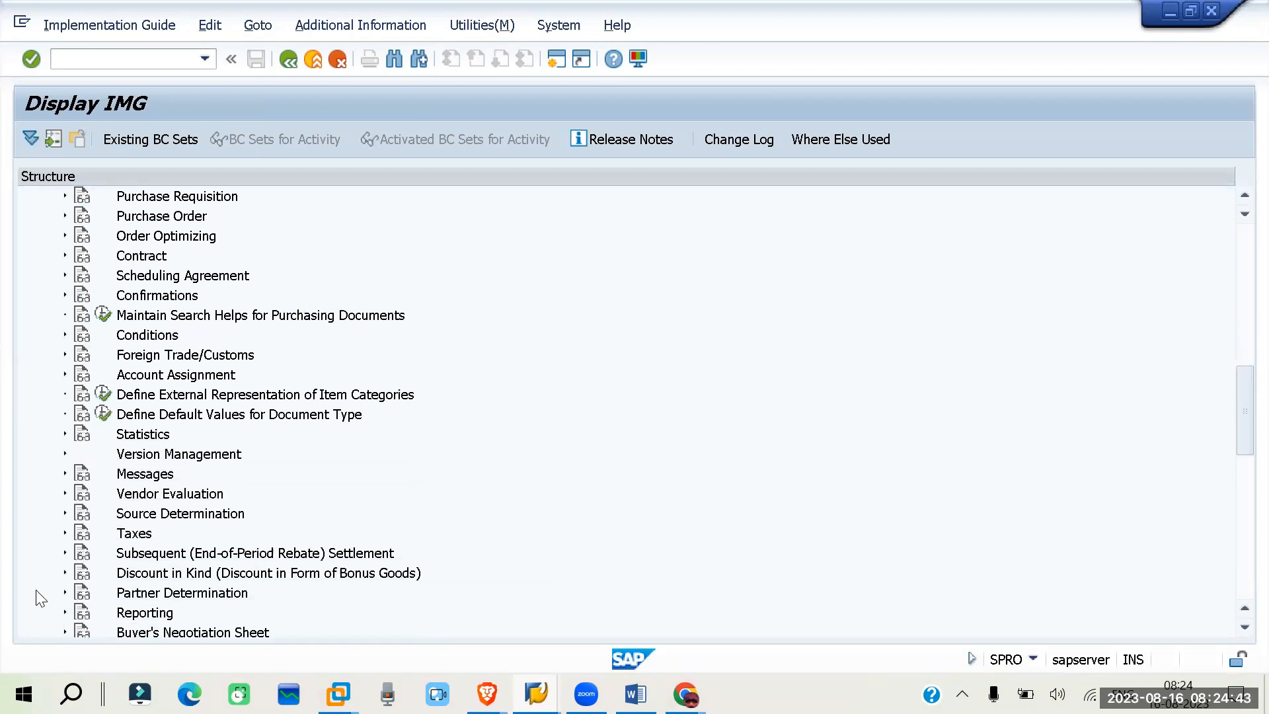
pyautogui.click(65, 592)
pyautogui.scroll(-7, 273, 378)
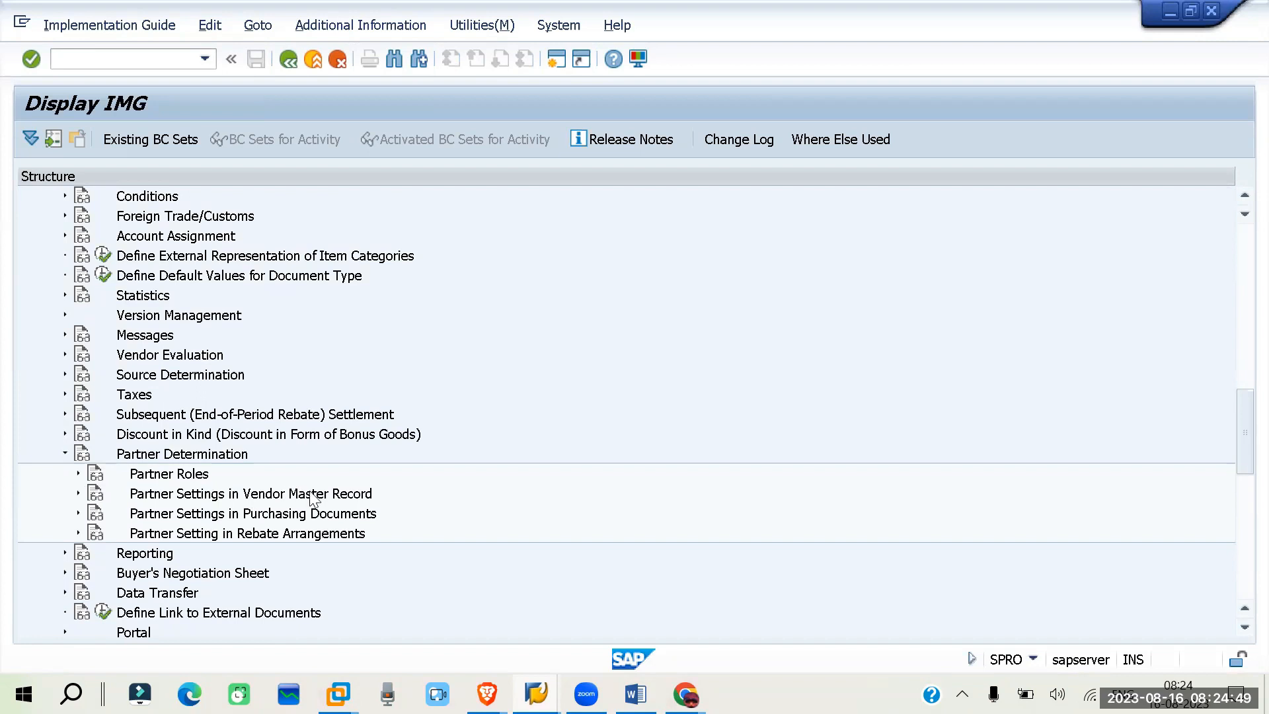
pyautogui.click(78, 474)
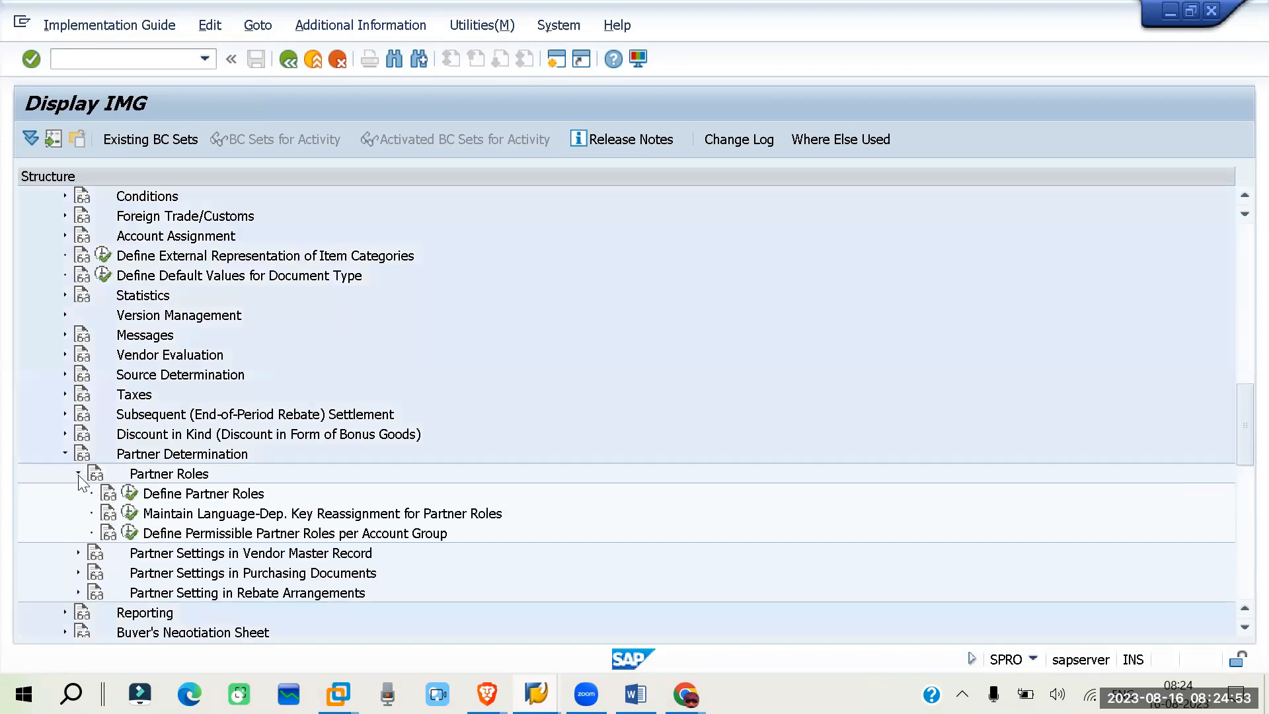
# - Look through the entries in Define Partner Roles and return to the IMG structure
pyautogui.click(130, 495)
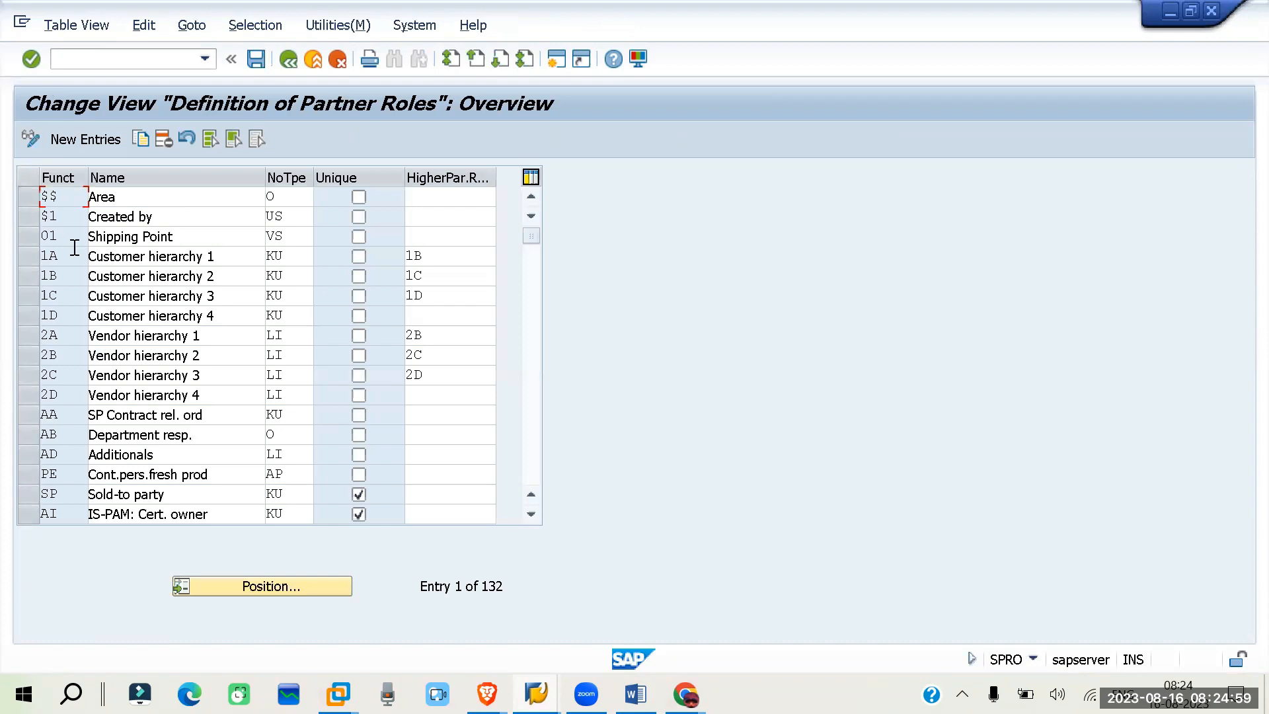
pyautogui.scroll(-4, 77, 253)
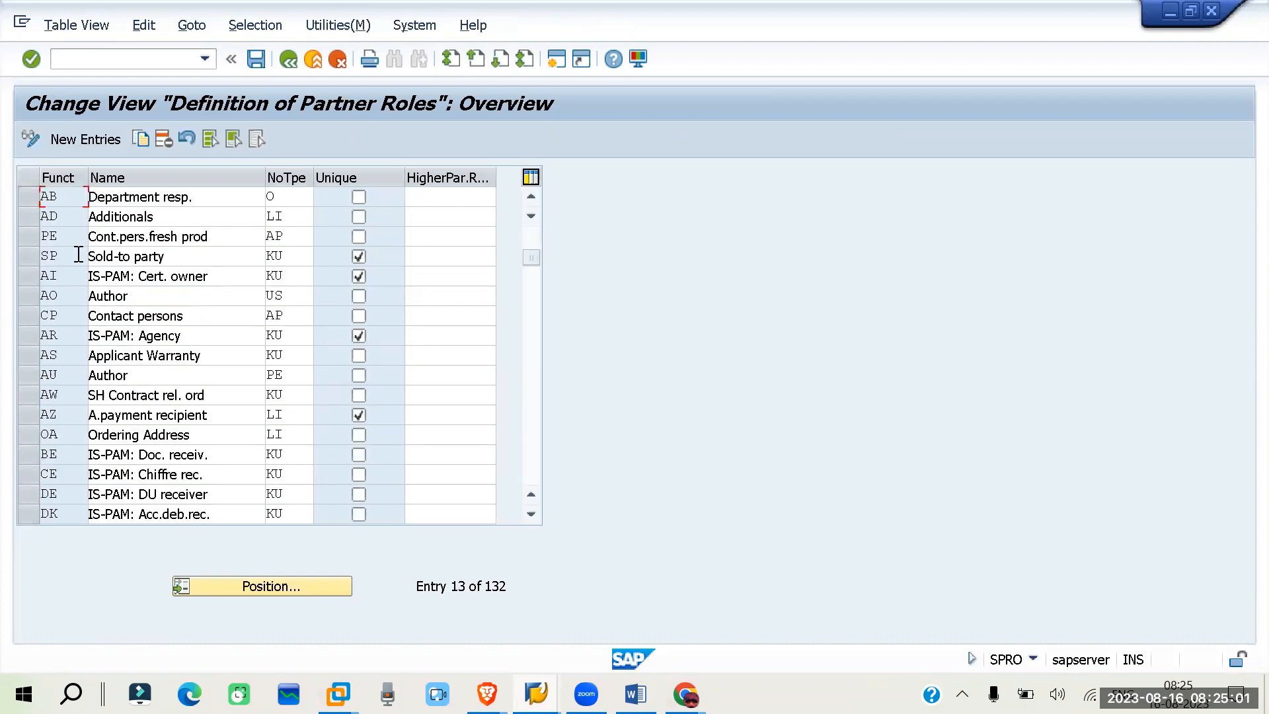
pyautogui.scroll(1, 76, 254)
pyautogui.click(287, 58)
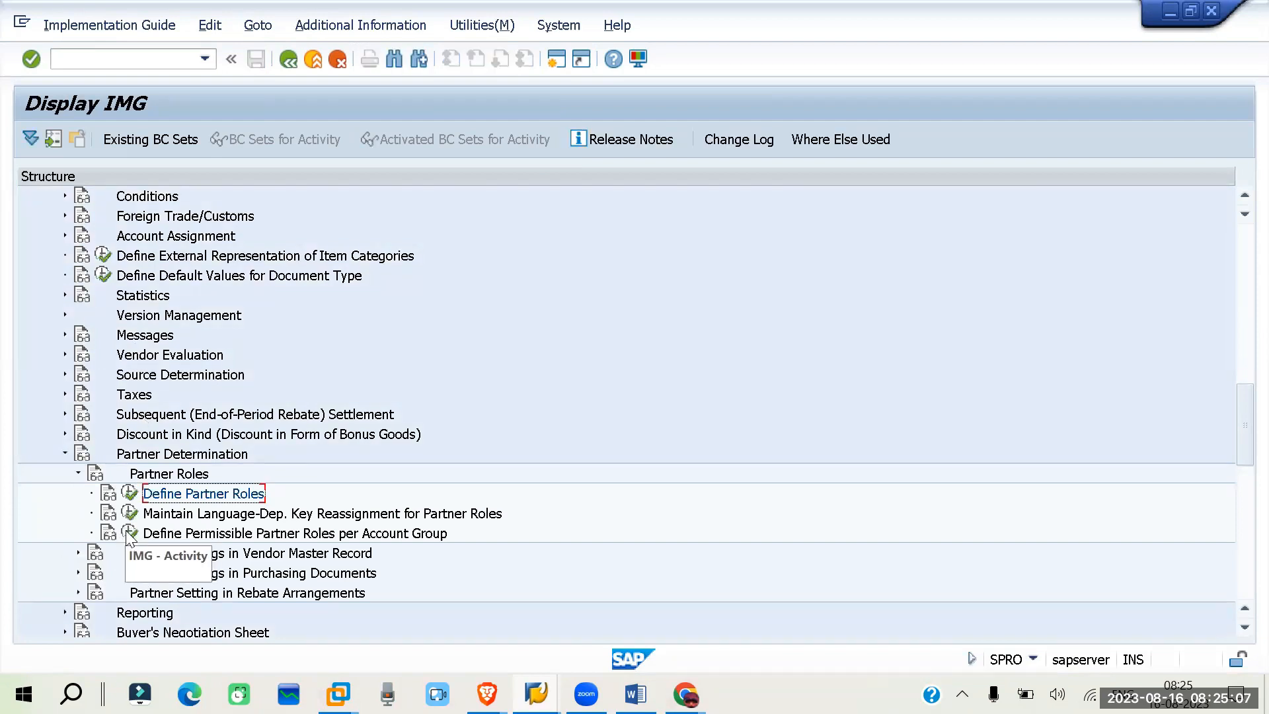
# - Open Define Permissible Partner Roles per Account Group and recheck the Z3 entry in the vendor's partner functions
pyautogui.click(128, 534)
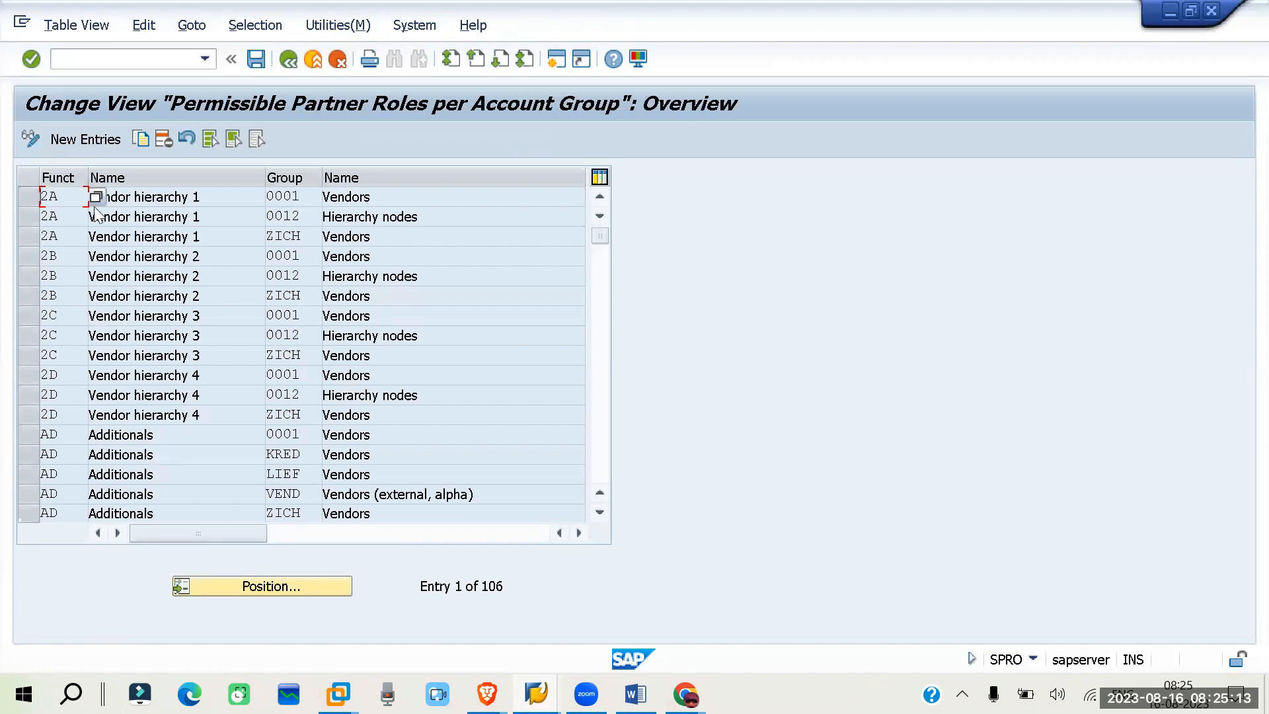
pyautogui.hotkey('alt', 'Tab')
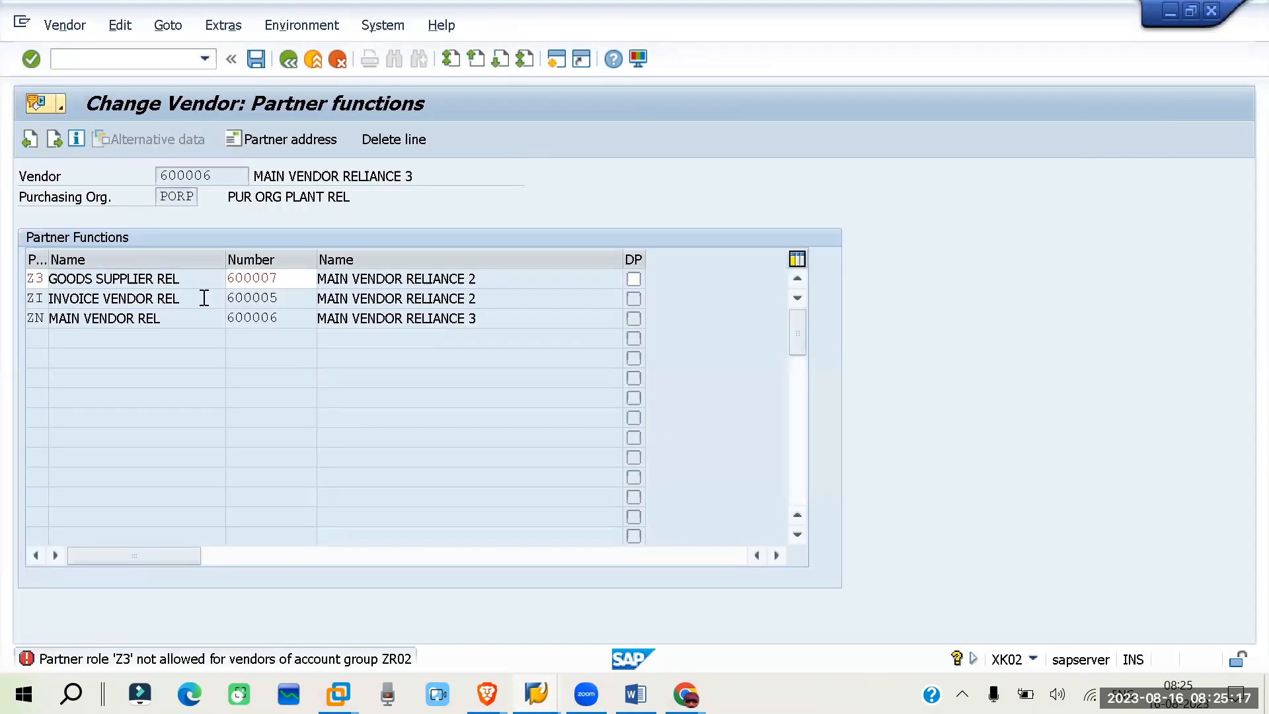
pyautogui.press('Return')
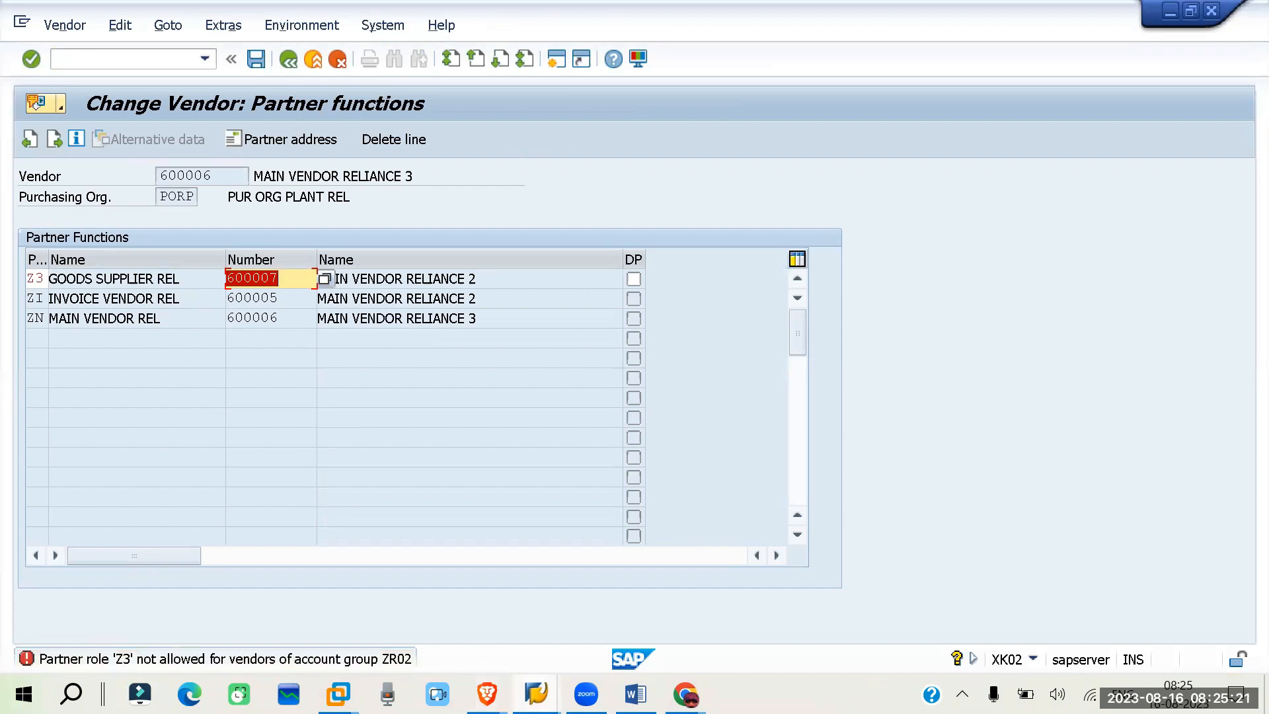
pyautogui.hotkey('alt', 'Tab')
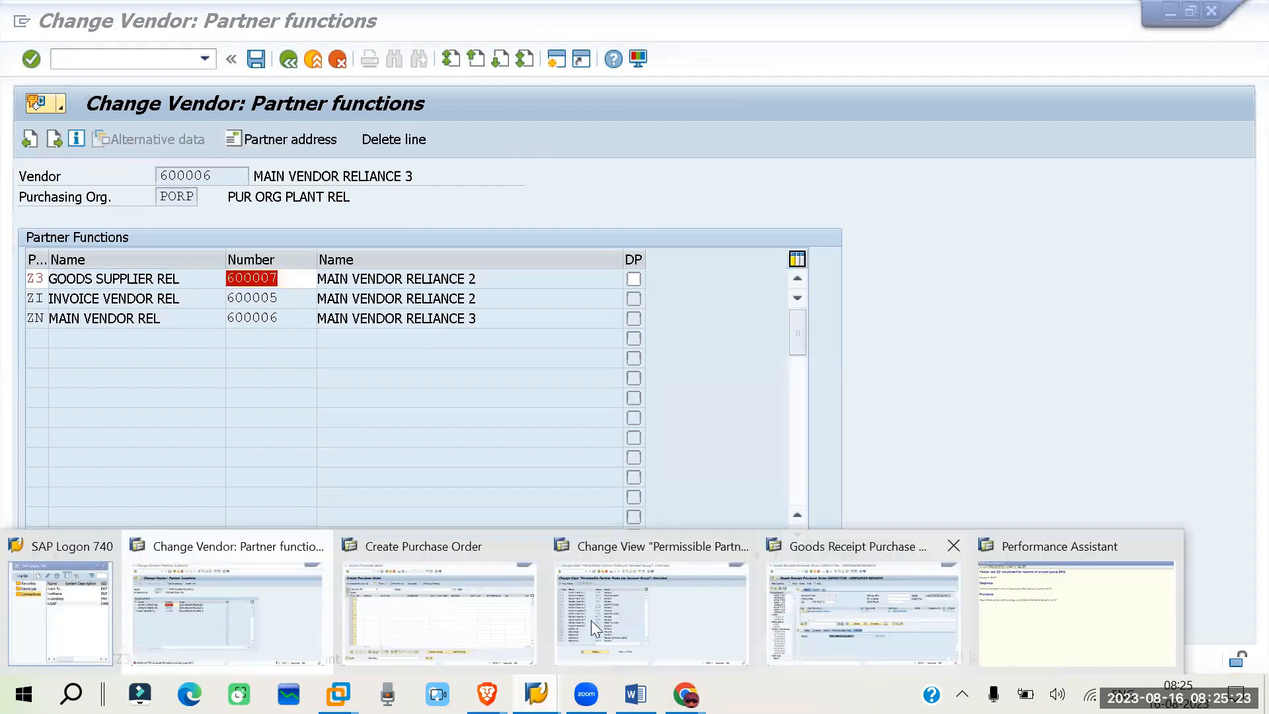
pyautogui.click(576, 615)
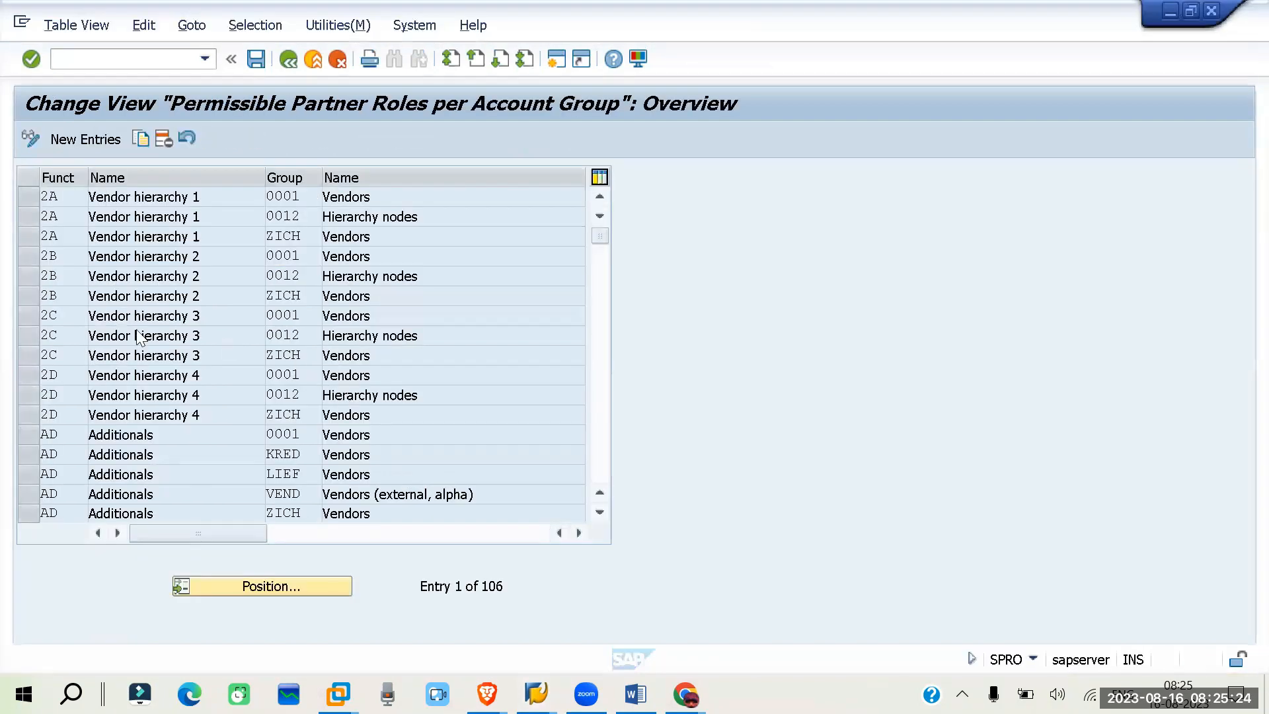
# - Add a new entry permitting partner role Z3 for account group ZR02 and save it
pyautogui.click(71, 139)
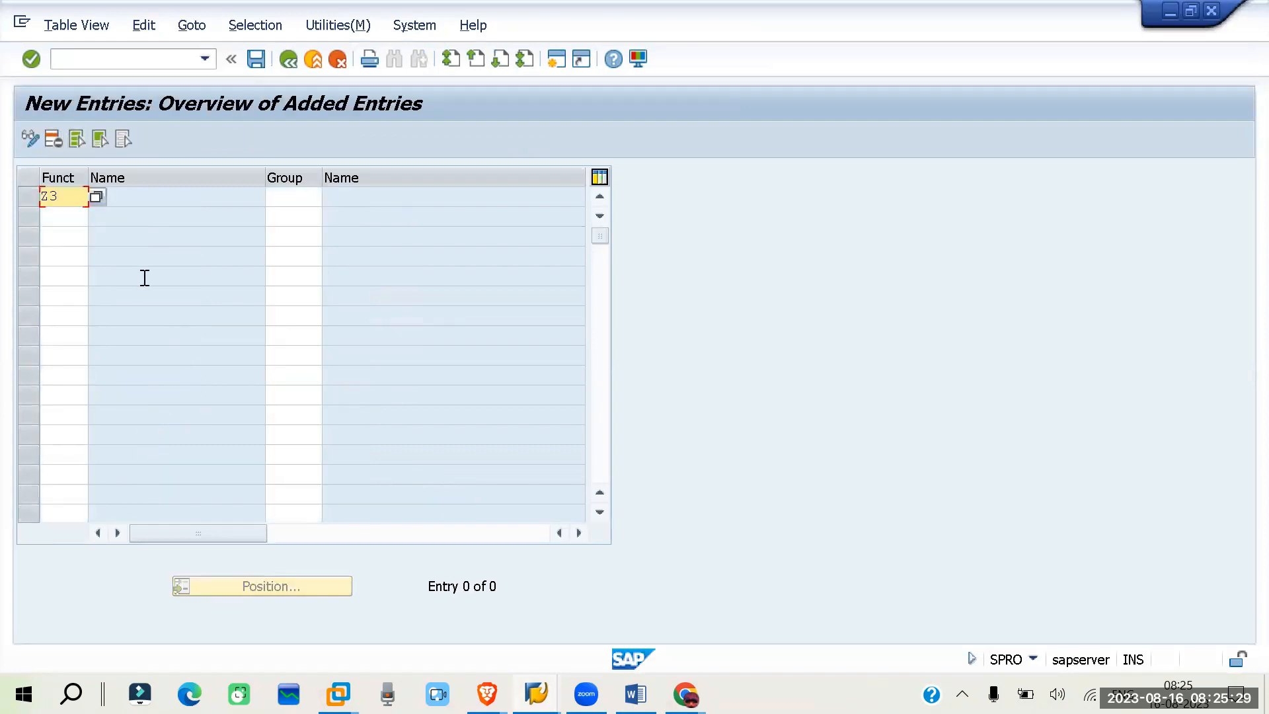
pyautogui.click(294, 202)
pyautogui.write('ZR02')
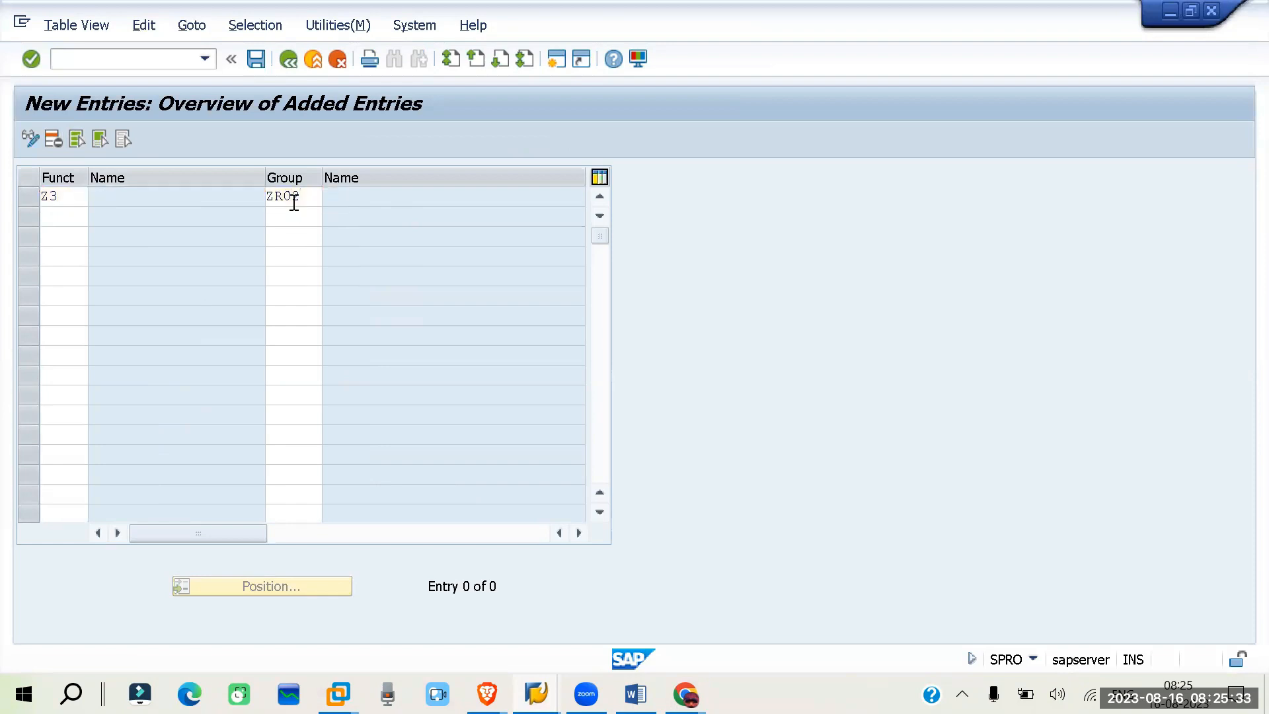
pyautogui.press('Return')
pyautogui.hotkey('ctrl', 's')
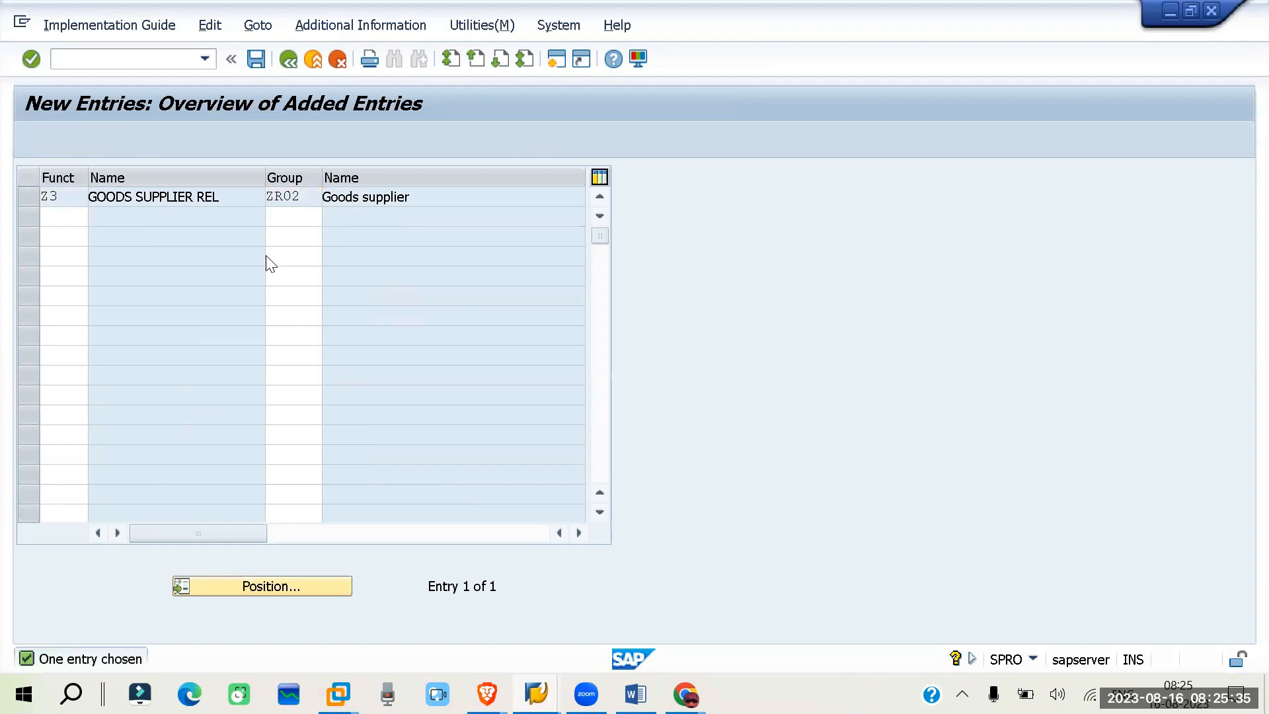
pyautogui.click(389, 347)
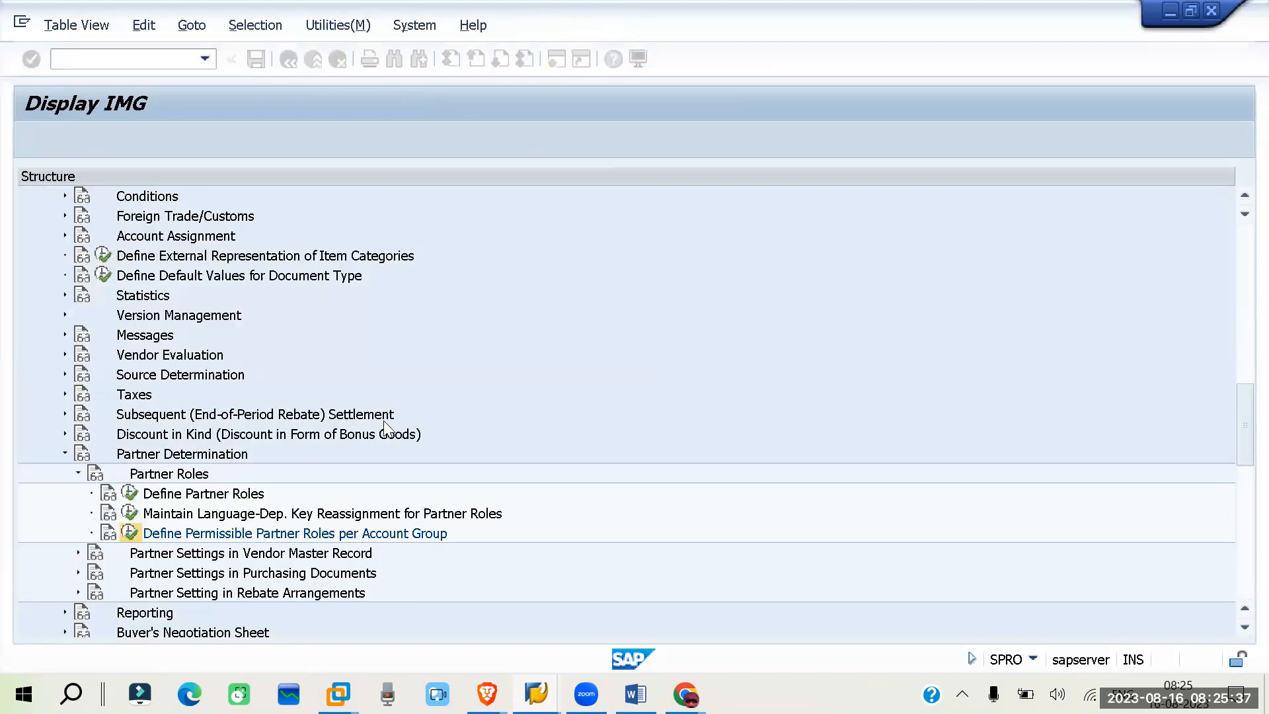
# - Validate vendor 600007 as GOODS SUPPLIER REL in the main vendor's partner functions and save the vendor changes
pyautogui.click(535, 694)
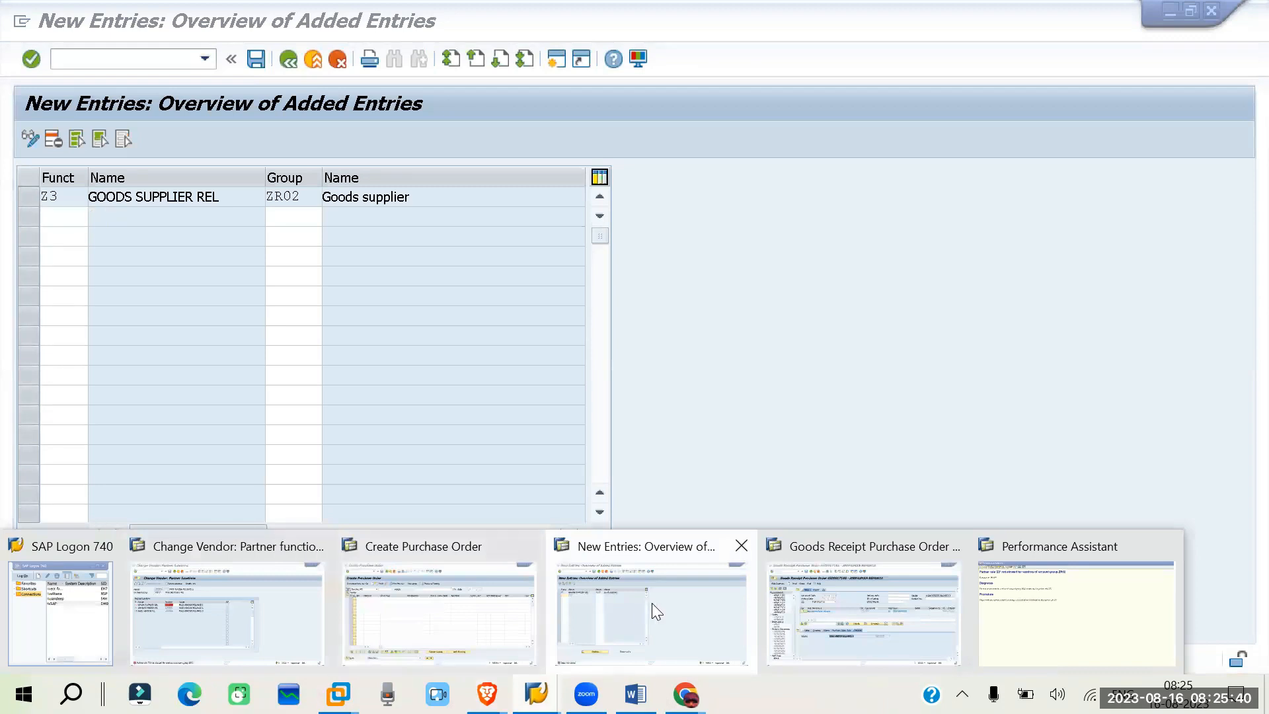
pyautogui.click(249, 612)
pyautogui.press('Return')
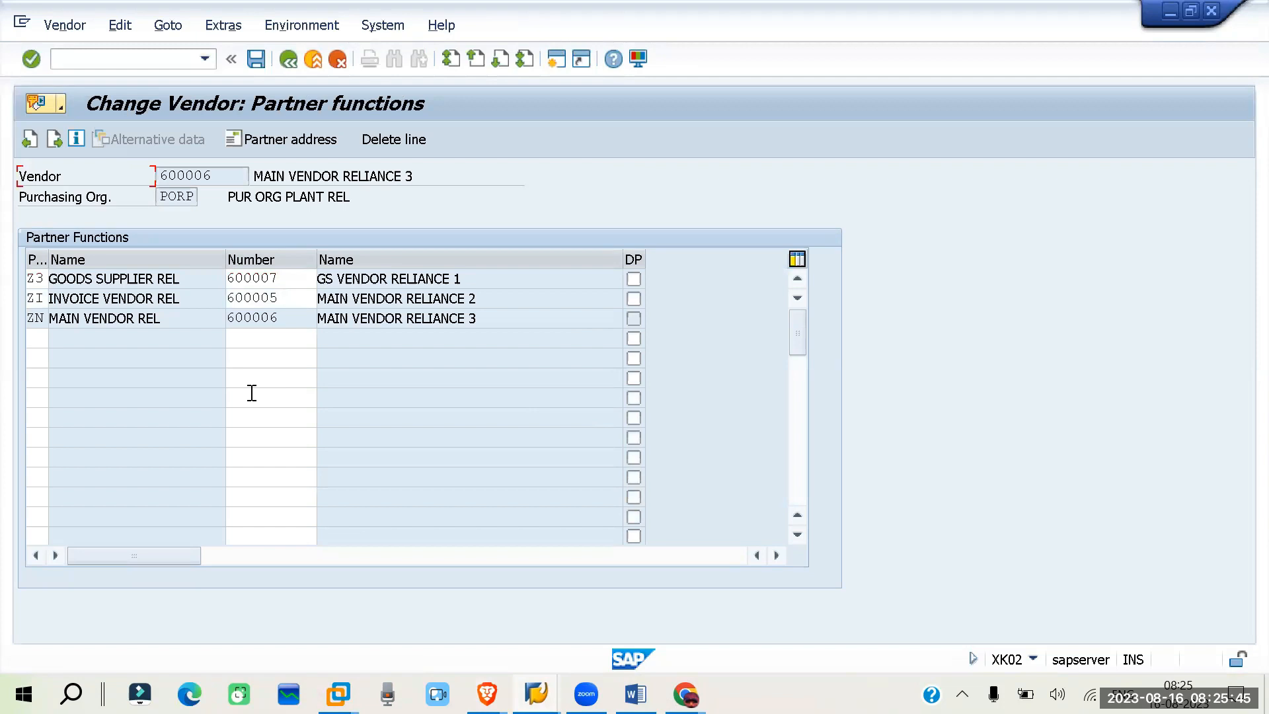
pyautogui.hotkey('ctrl', 's')
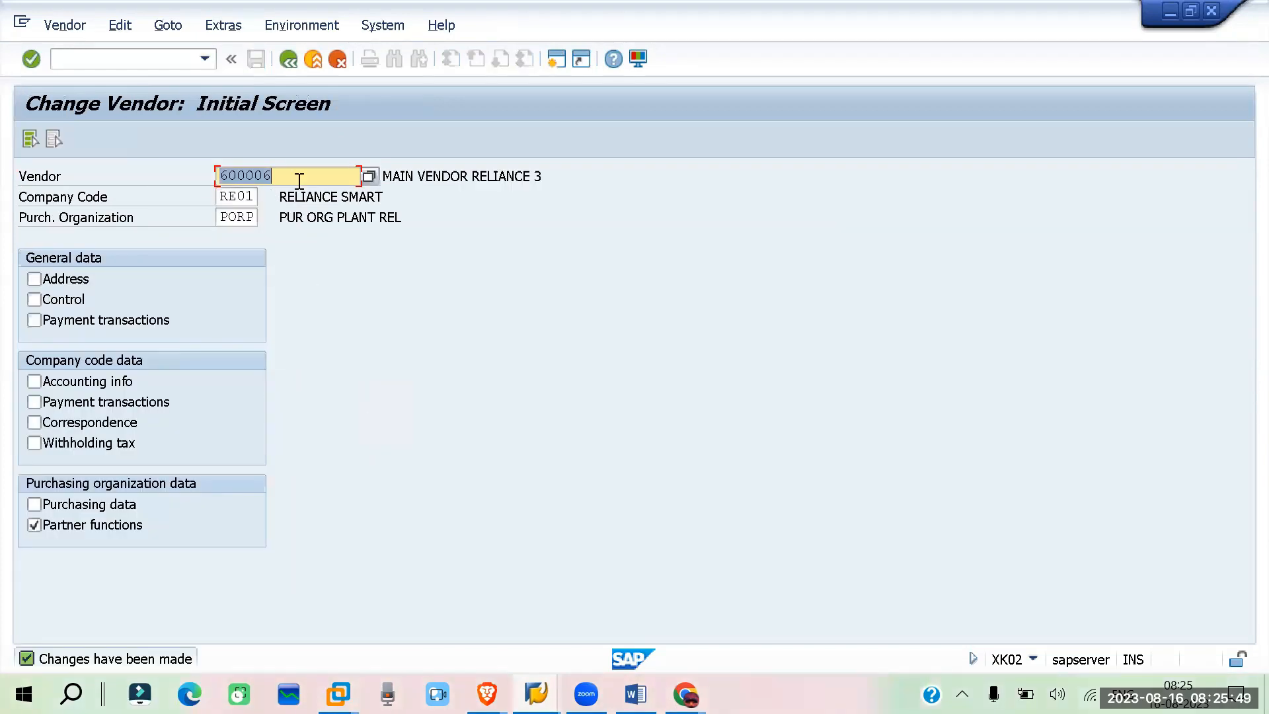
# - Switch to the Create Purchase Order session and set the standard PO's vendor to 600006
pyautogui.click(522, 608)
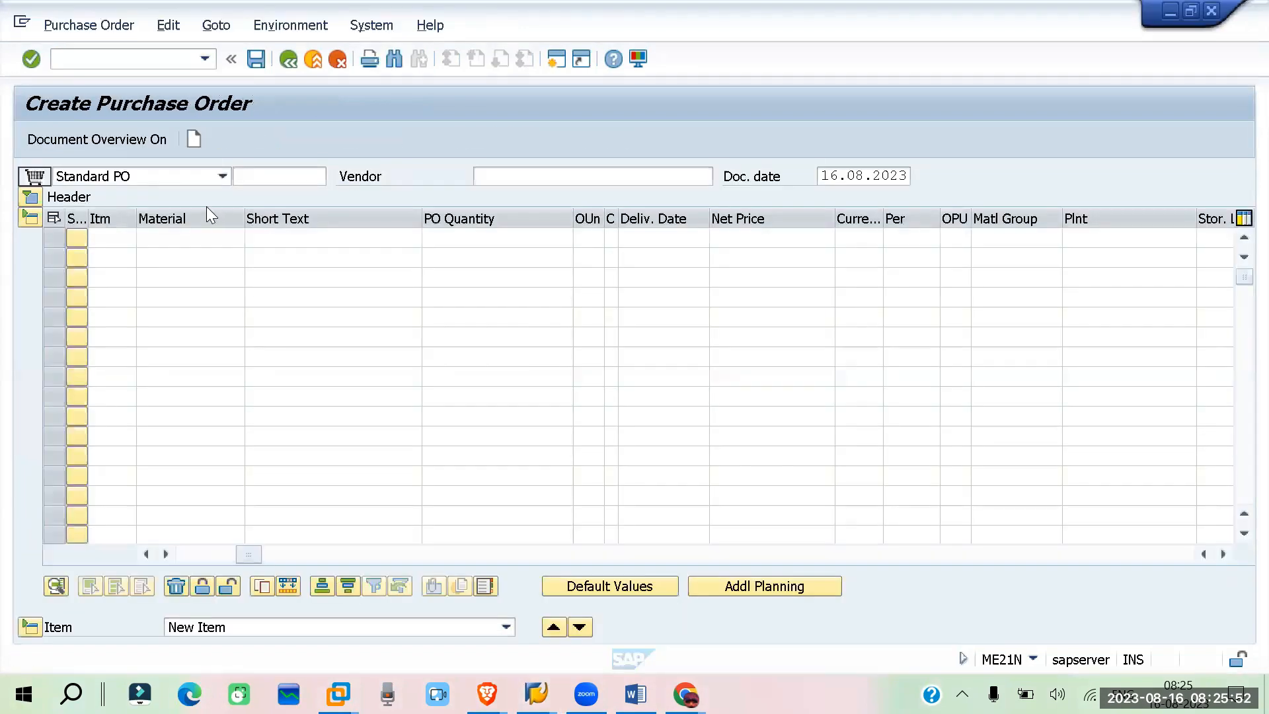
pyautogui.click(538, 176)
pyautogui.click(512, 198)
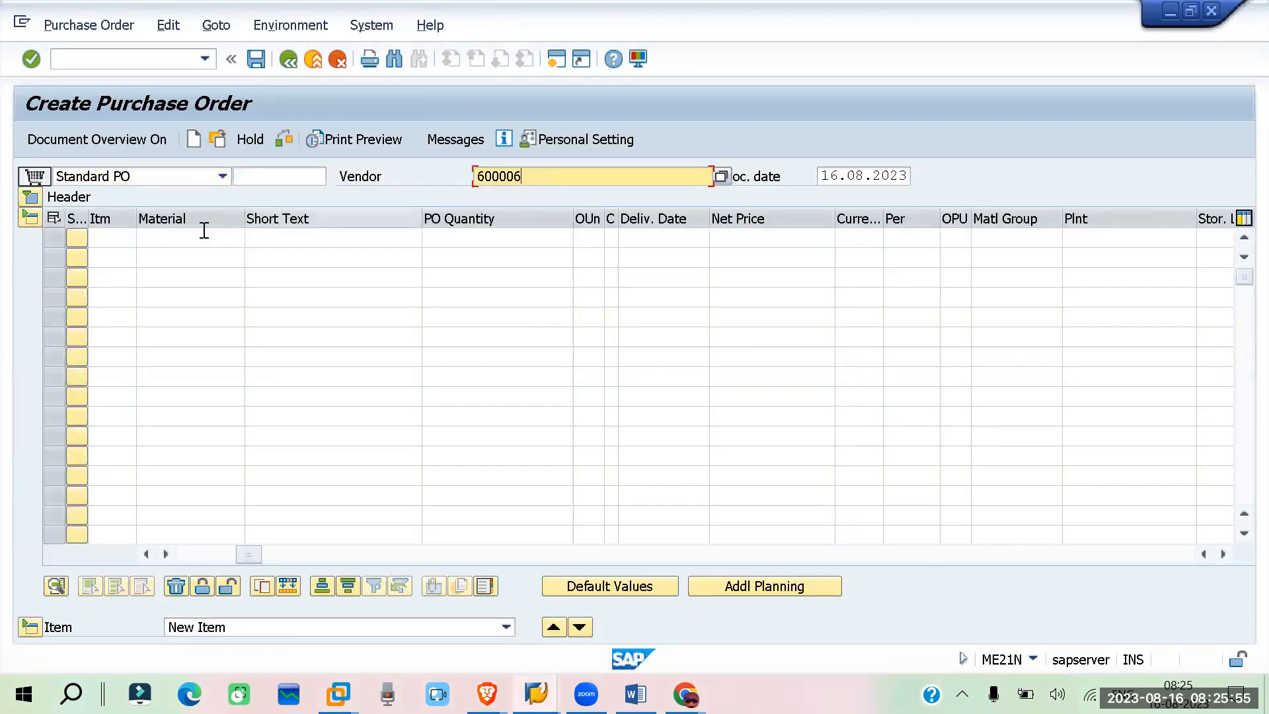
# - Enter a purchase order item for material 1343 with quantity 100 and plant RP01
pyautogui.click(173, 237)
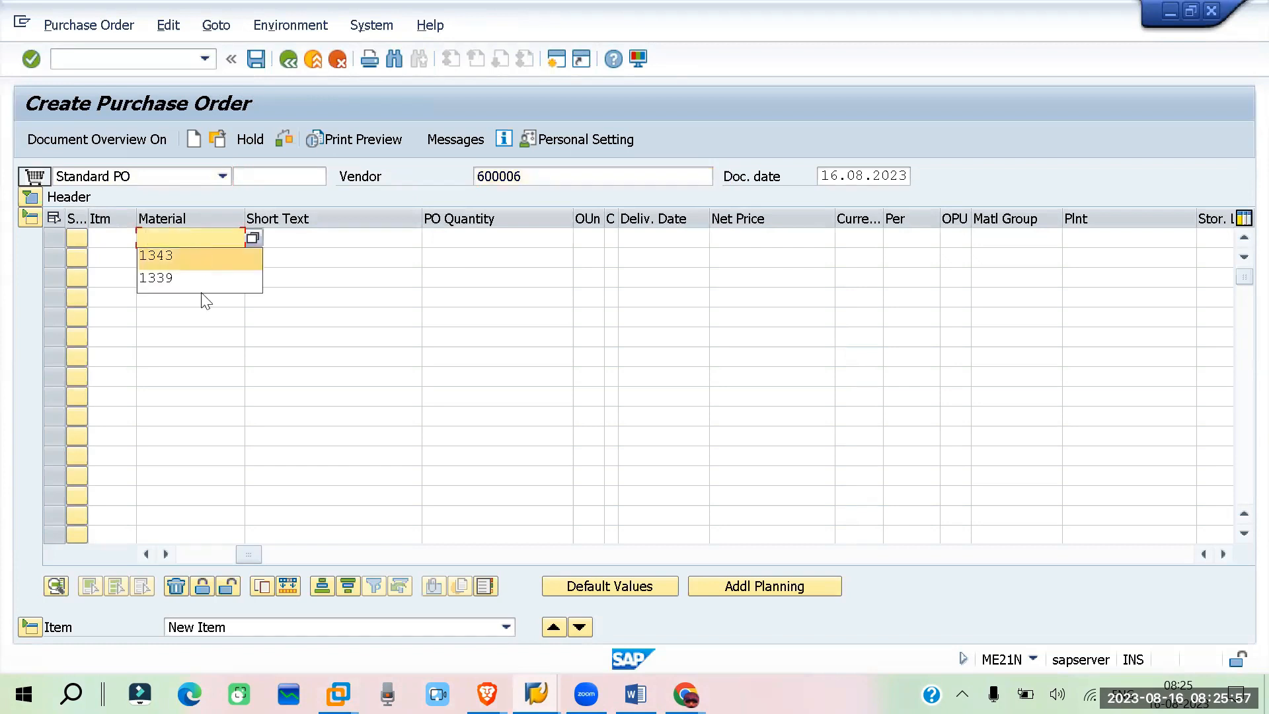
pyautogui.click(206, 258)
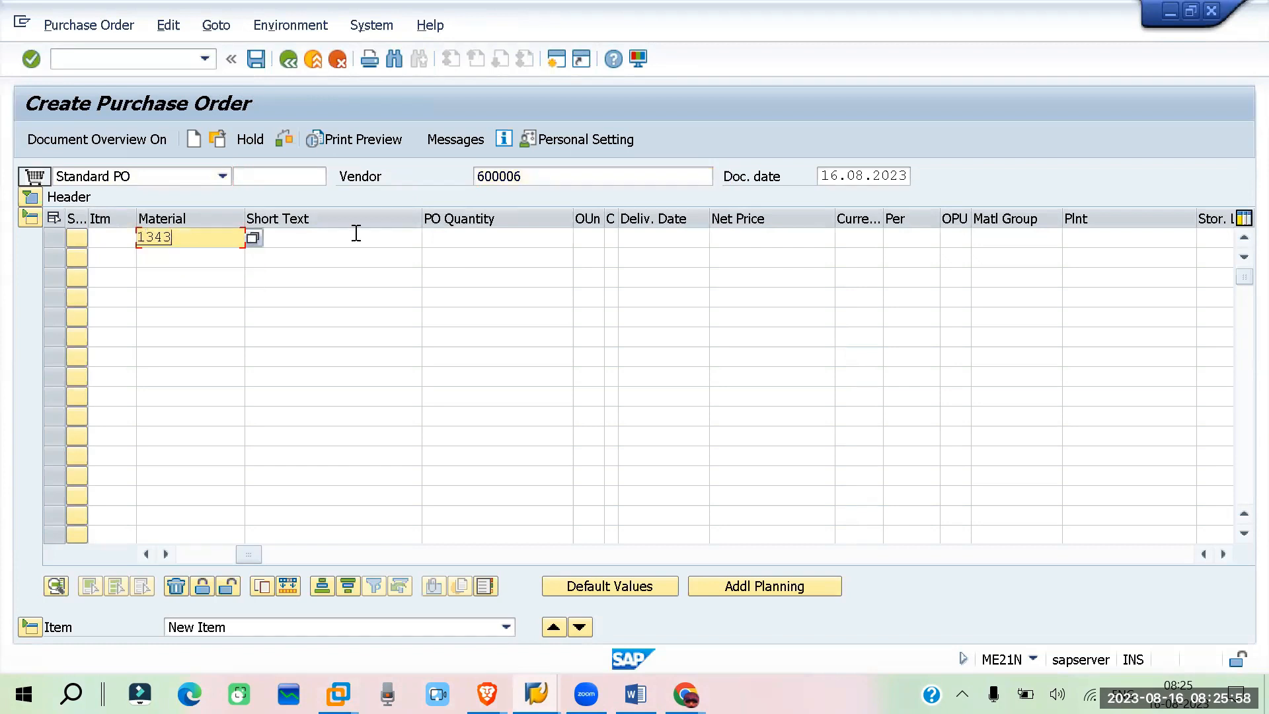
pyautogui.click(518, 242)
pyautogui.write('100')
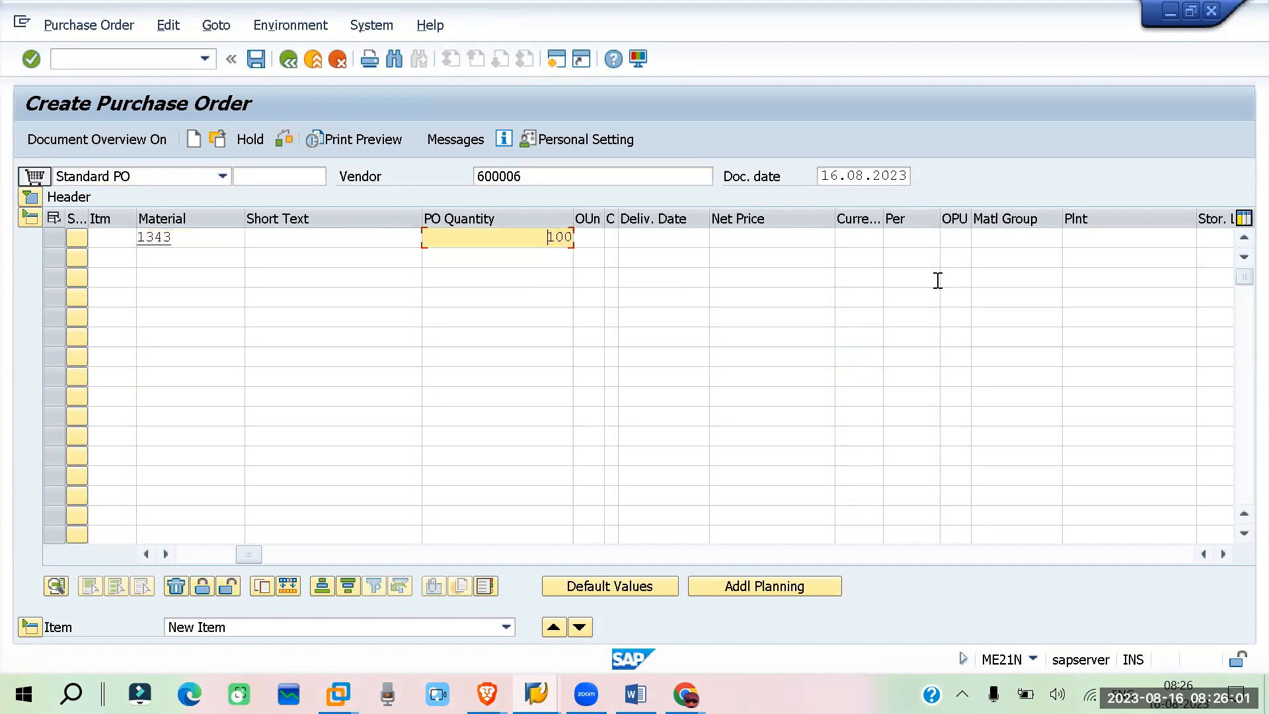
pyautogui.click(1088, 236)
pyautogui.write('RP01')
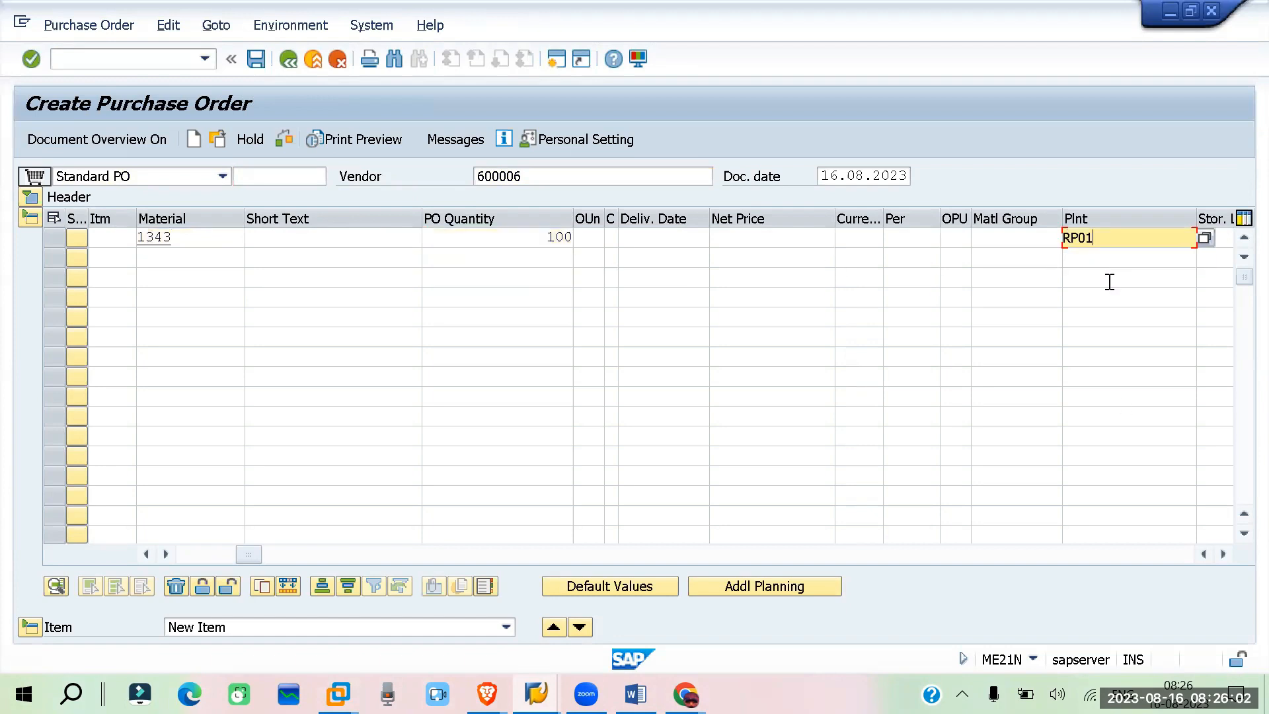
# - Set the item's storage location to RM01 and validate the item entry
pyautogui.click(1223, 554)
pyautogui.click(1224, 554)
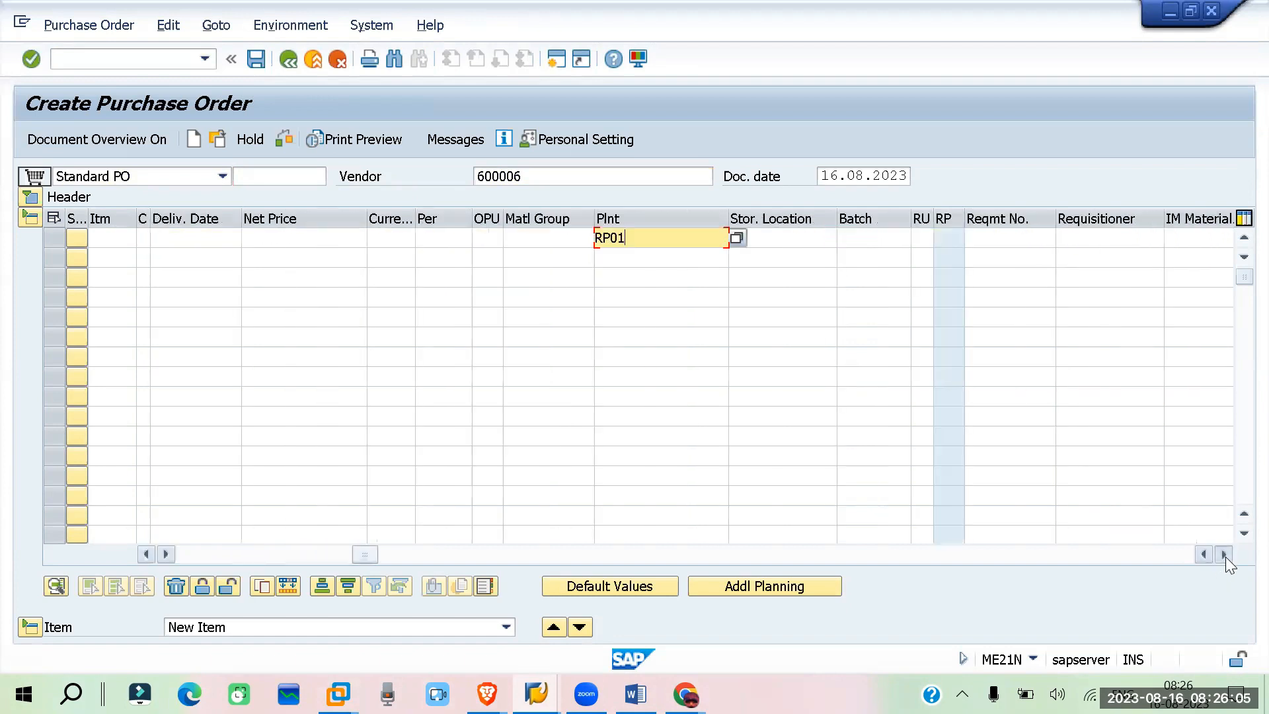
pyautogui.click(1223, 554)
pyautogui.click(788, 239)
pyautogui.write('rm01')
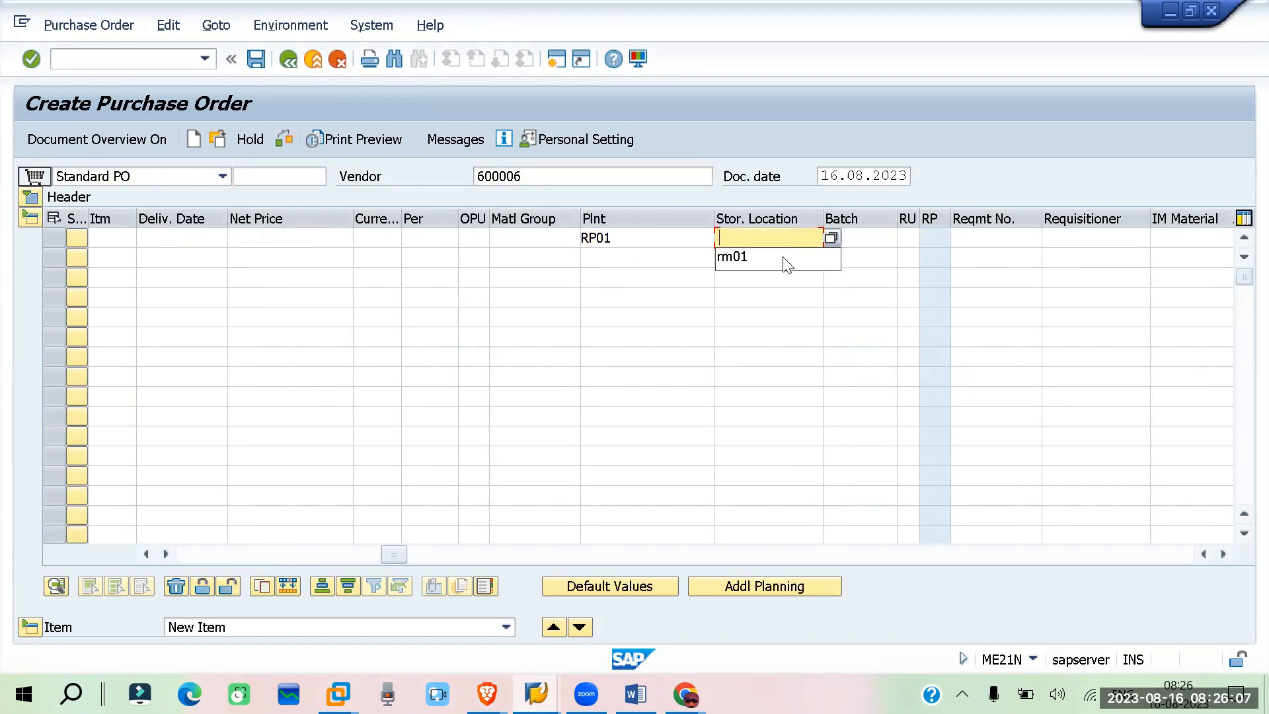
pyautogui.press('Return')
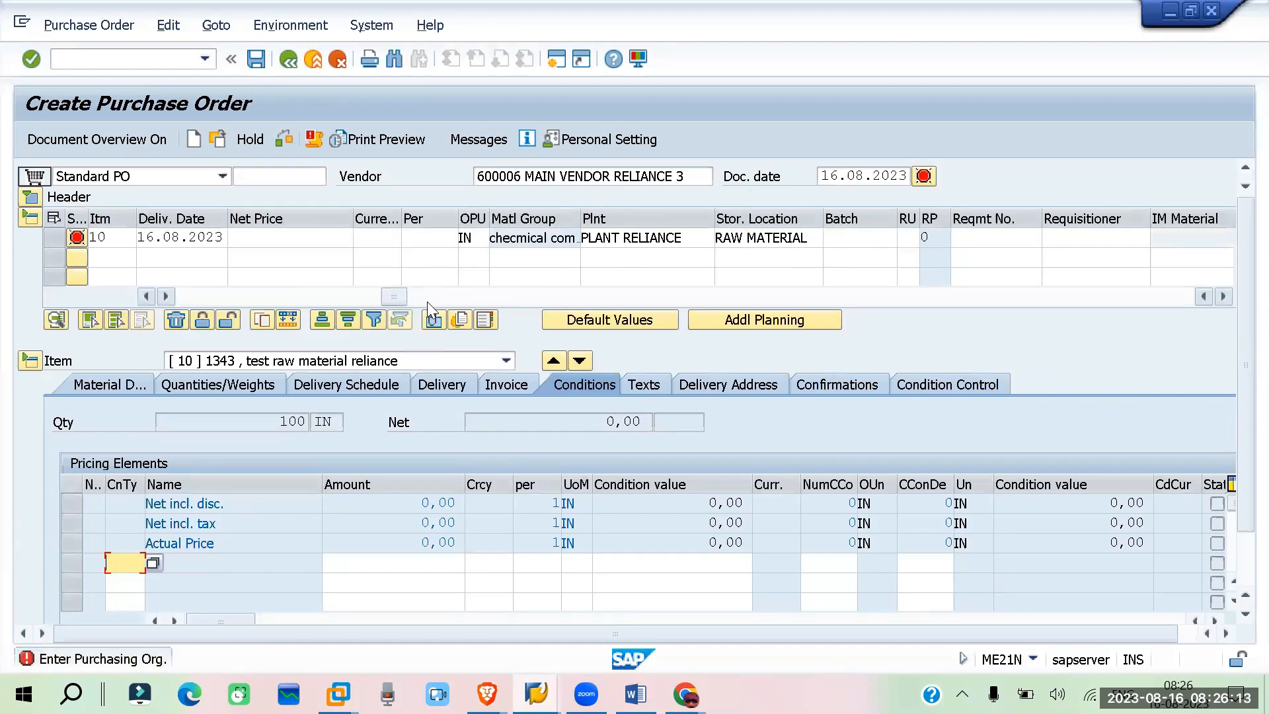
# - Expand the order header and set purchasing organization PORP and purchasing group ZR1 in the organizational data
pyautogui.click(29, 197)
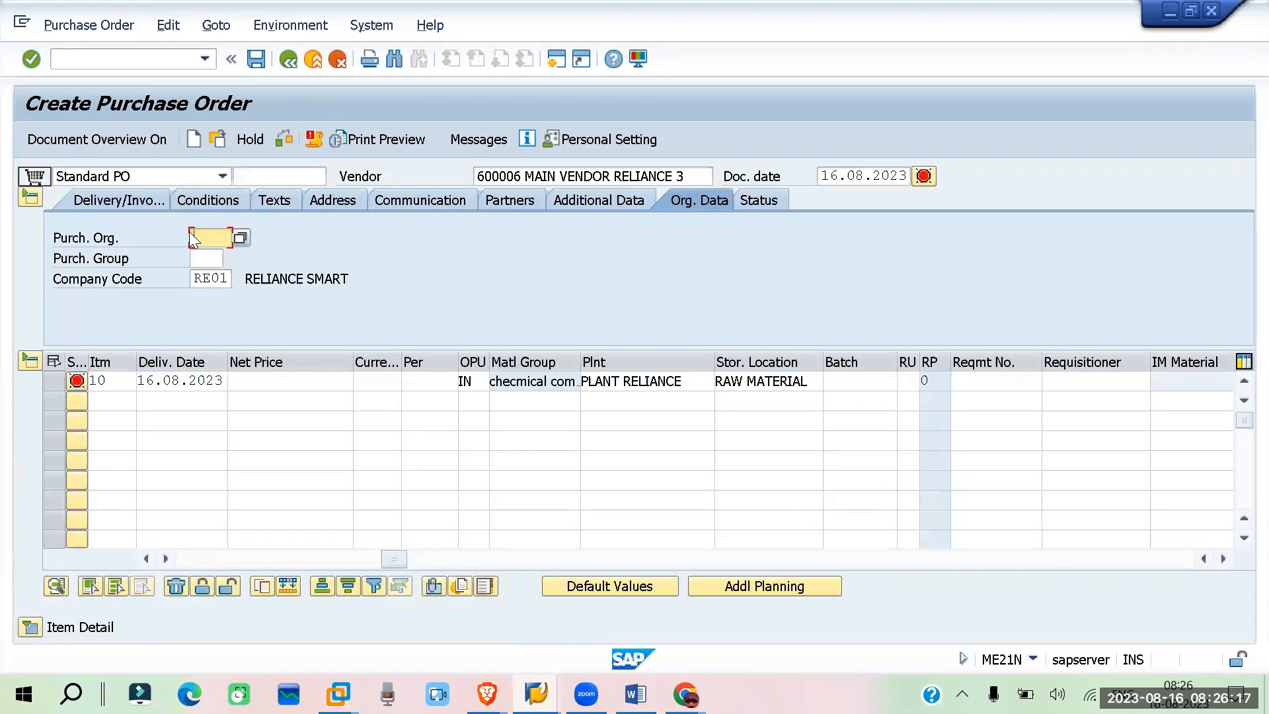
pyautogui.click(214, 256)
pyautogui.click(210, 258)
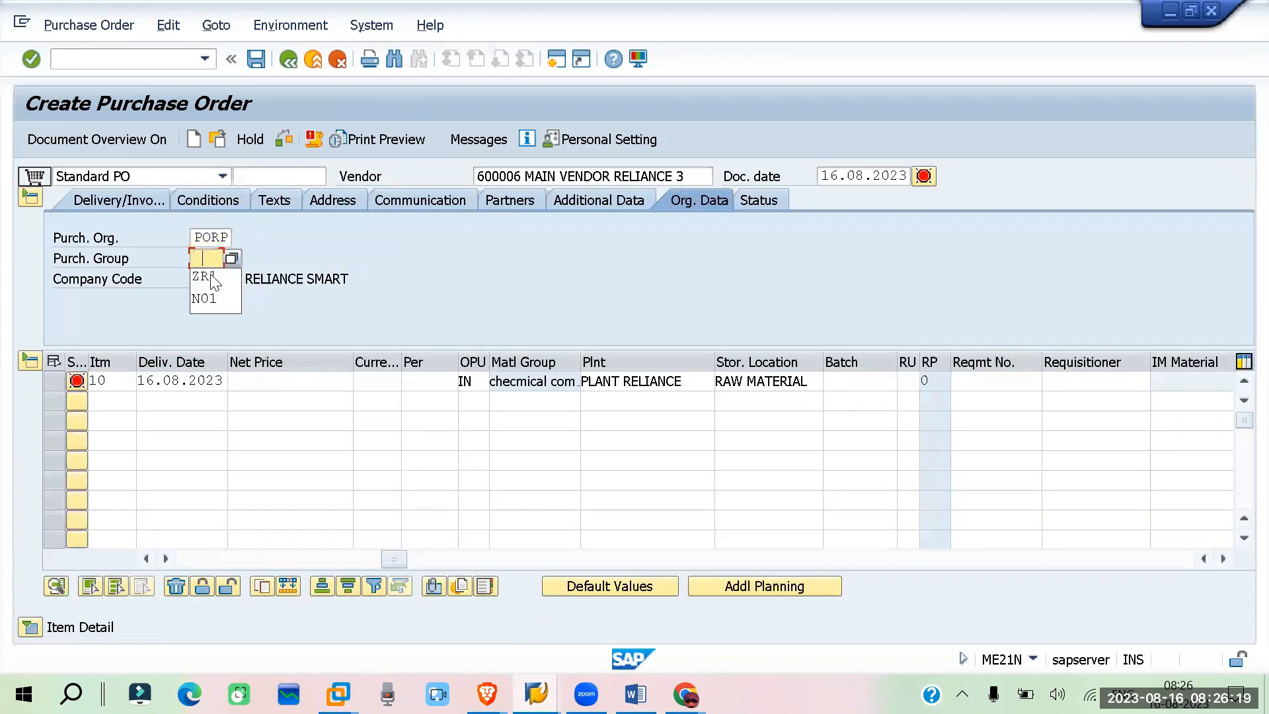
pyautogui.click(213, 277)
pyautogui.press('Return')
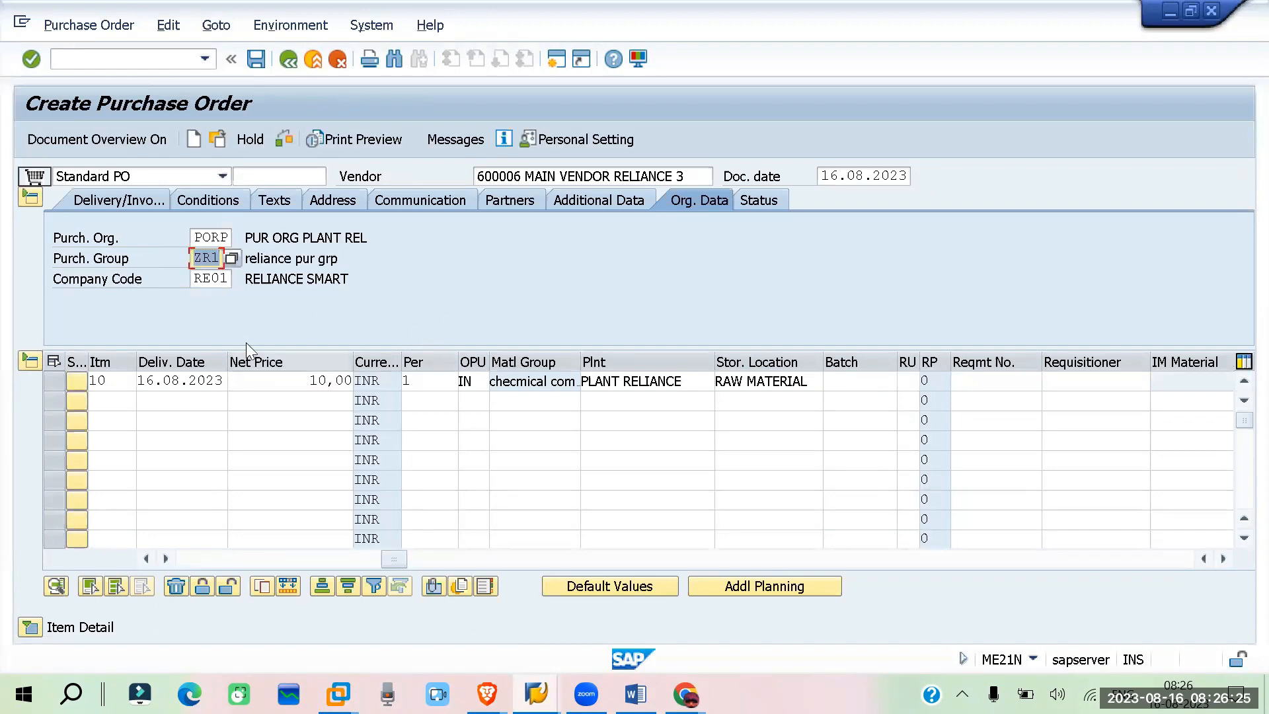
# - Check the purchase order, acknowledge the check messages and save the order
pyautogui.click(286, 139)
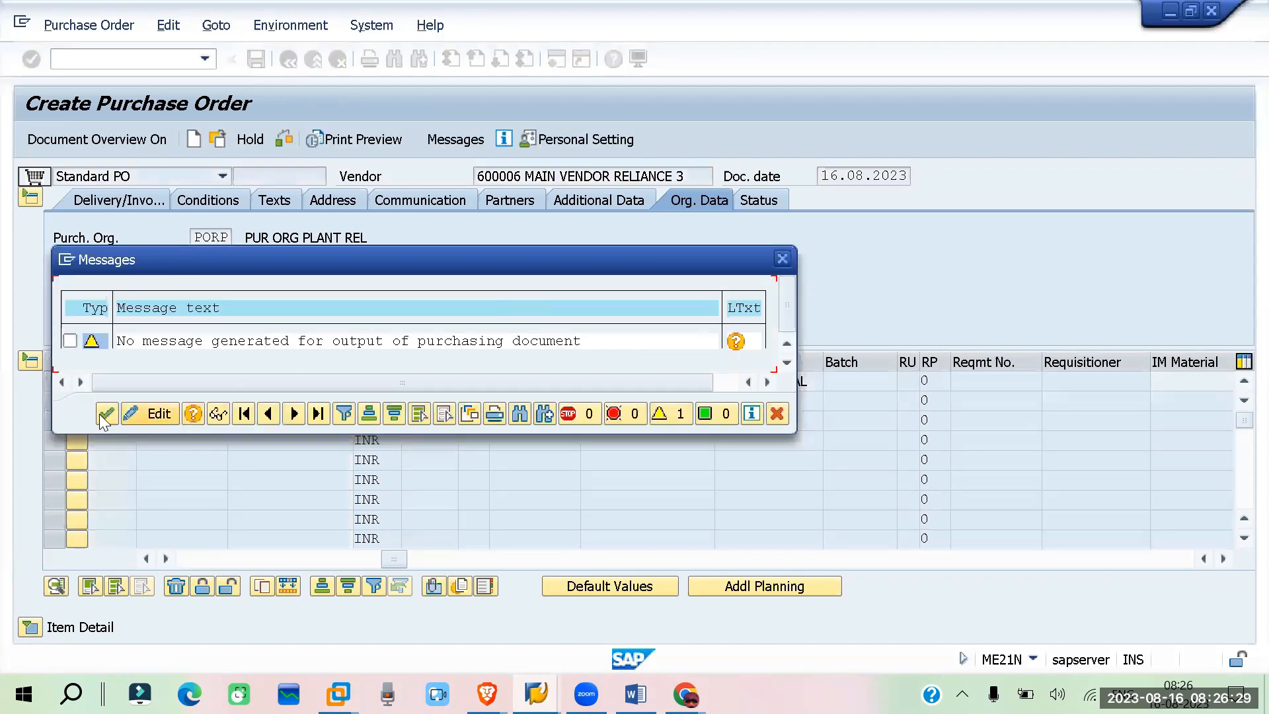
pyautogui.click(106, 414)
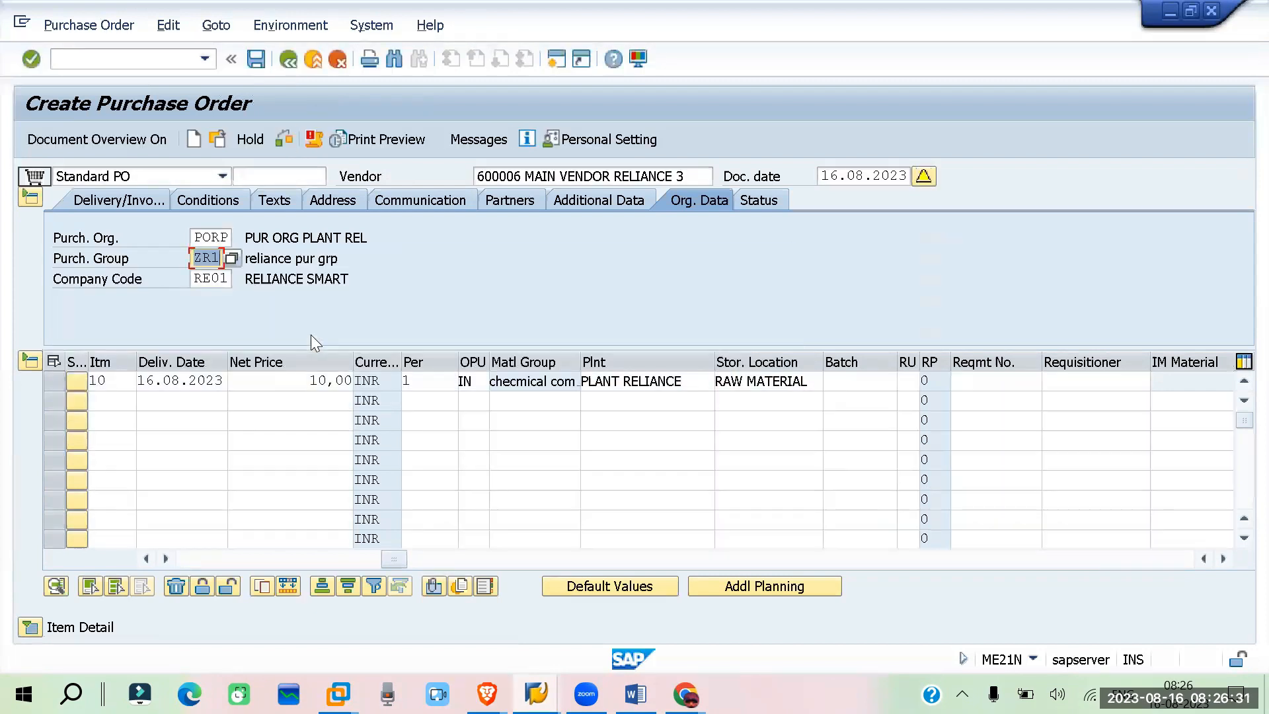
pyautogui.click(318, 396)
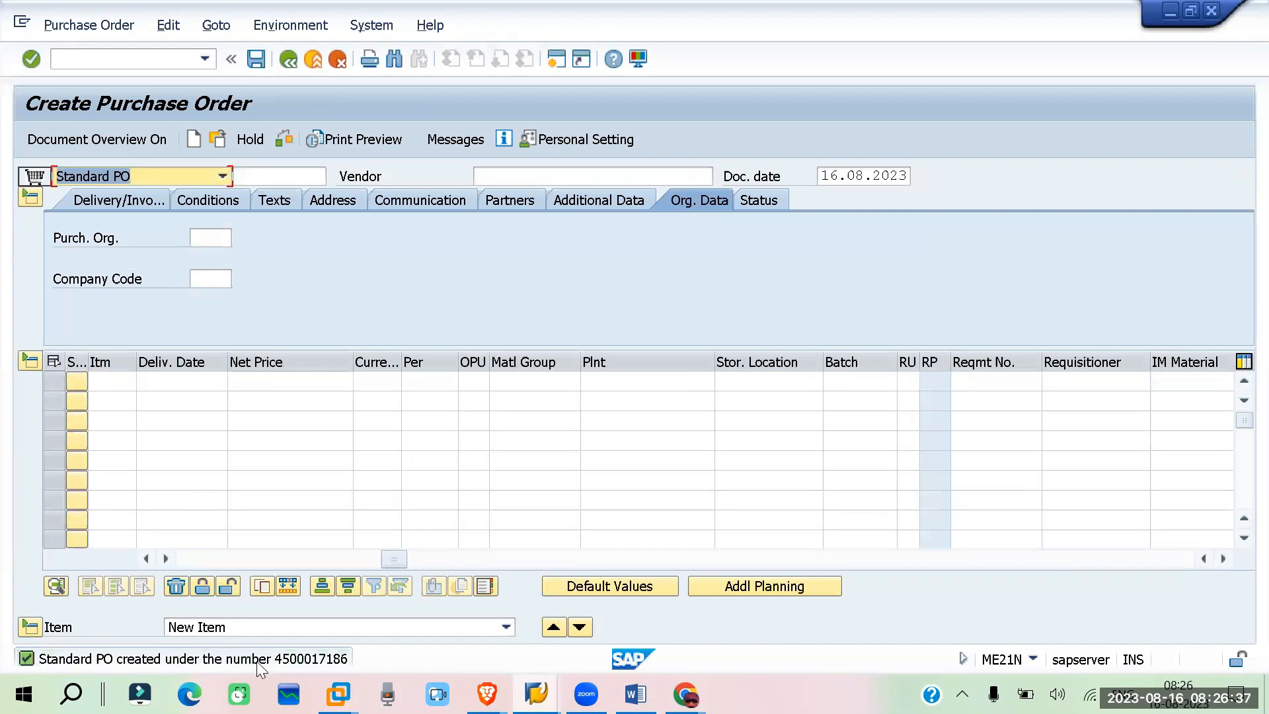
# - Switch to the Goods Receipt session and restart it with transaction /NMIGO
pyautogui.click(536, 694)
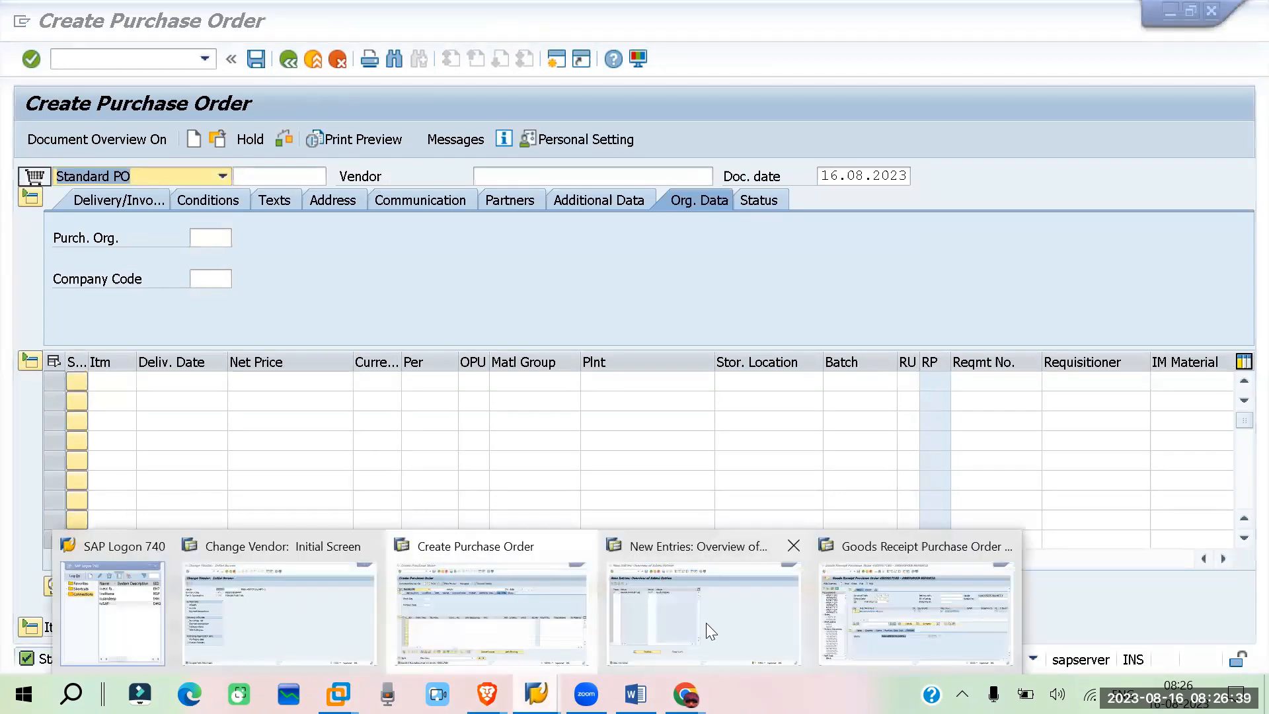
pyautogui.click(875, 609)
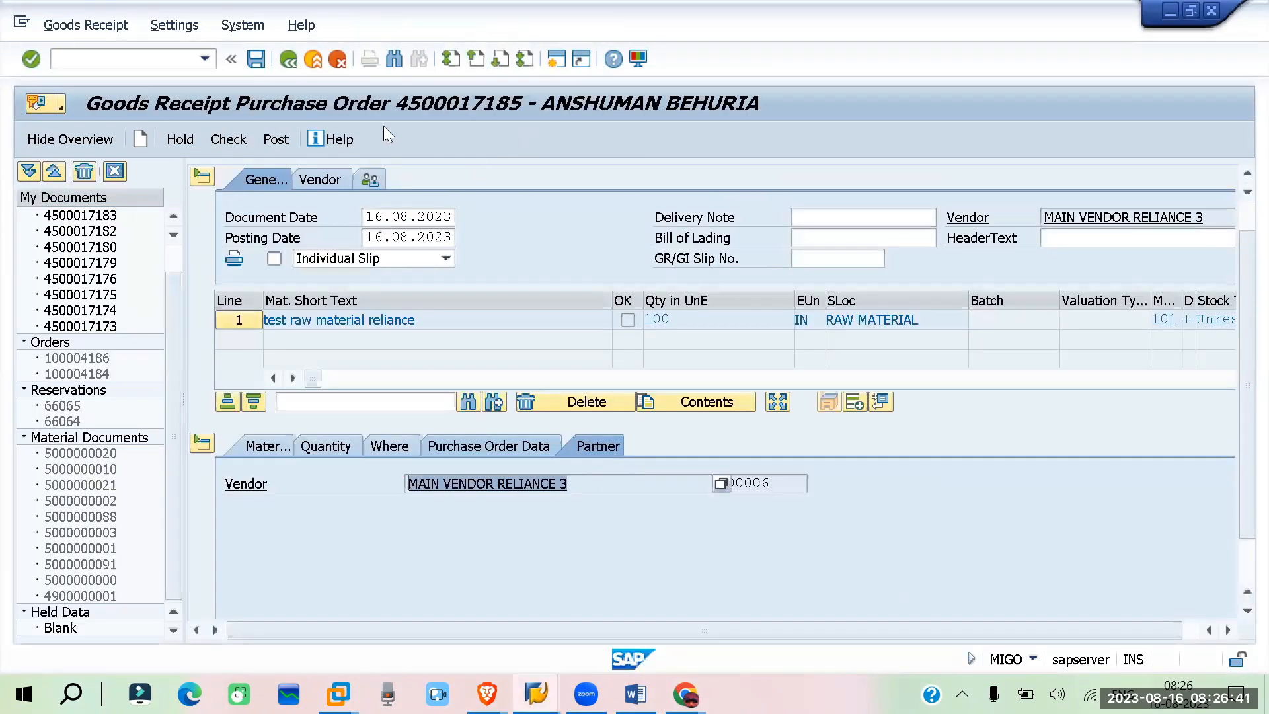
pyautogui.click(148, 59)
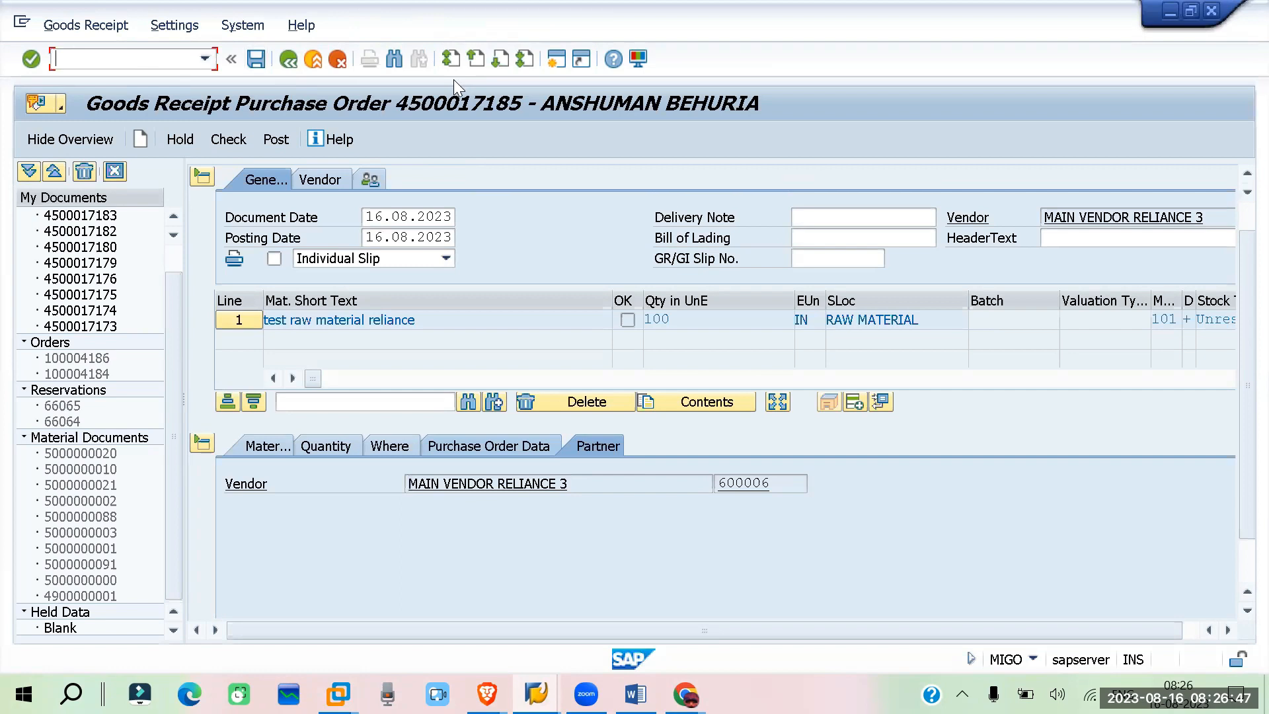
pyautogui.write('/NMIGO')
pyautogui.press('Return')
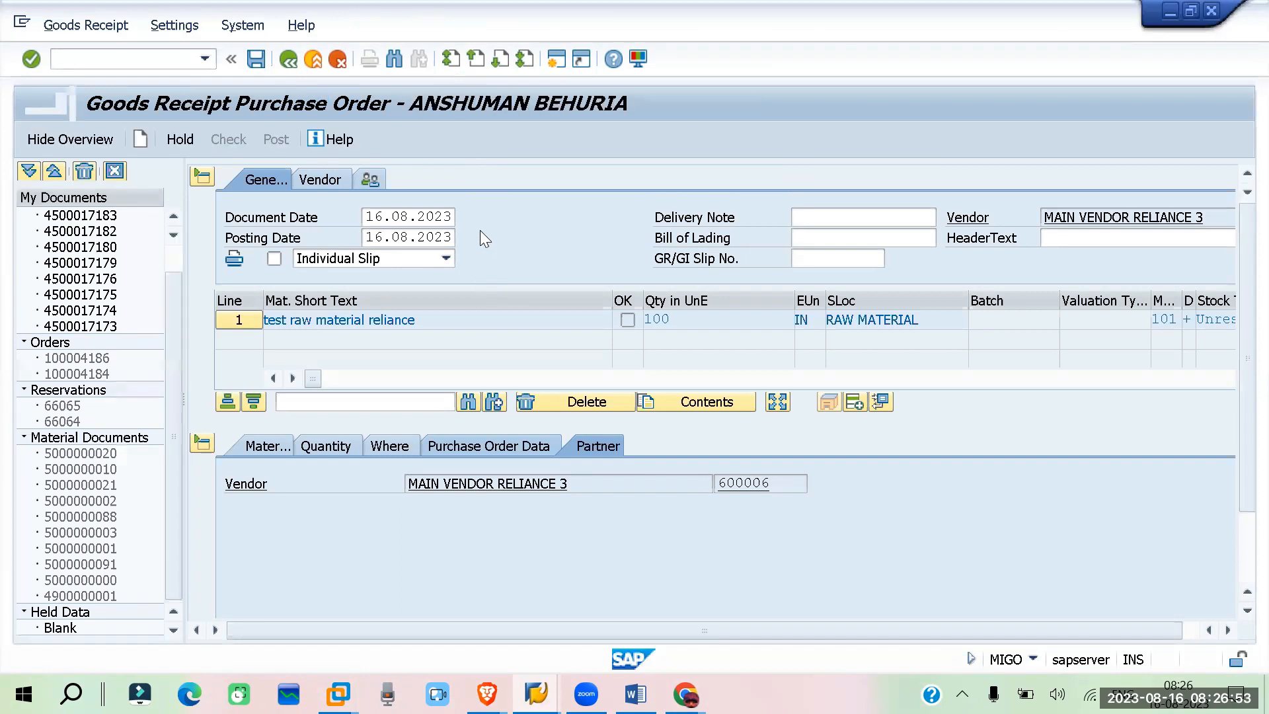
# - Load the newly created purchase order into the goods receipt and examine the item's partner data
pyautogui.click(585, 171)
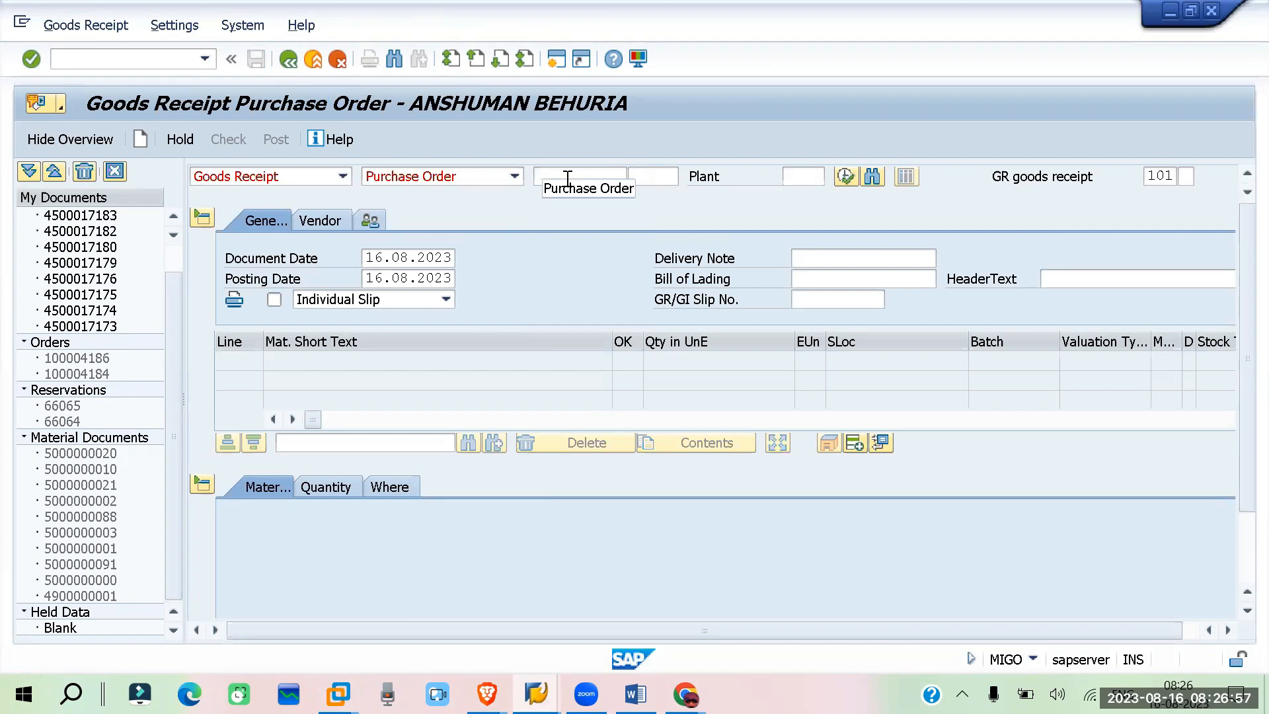
pyautogui.click(546, 177)
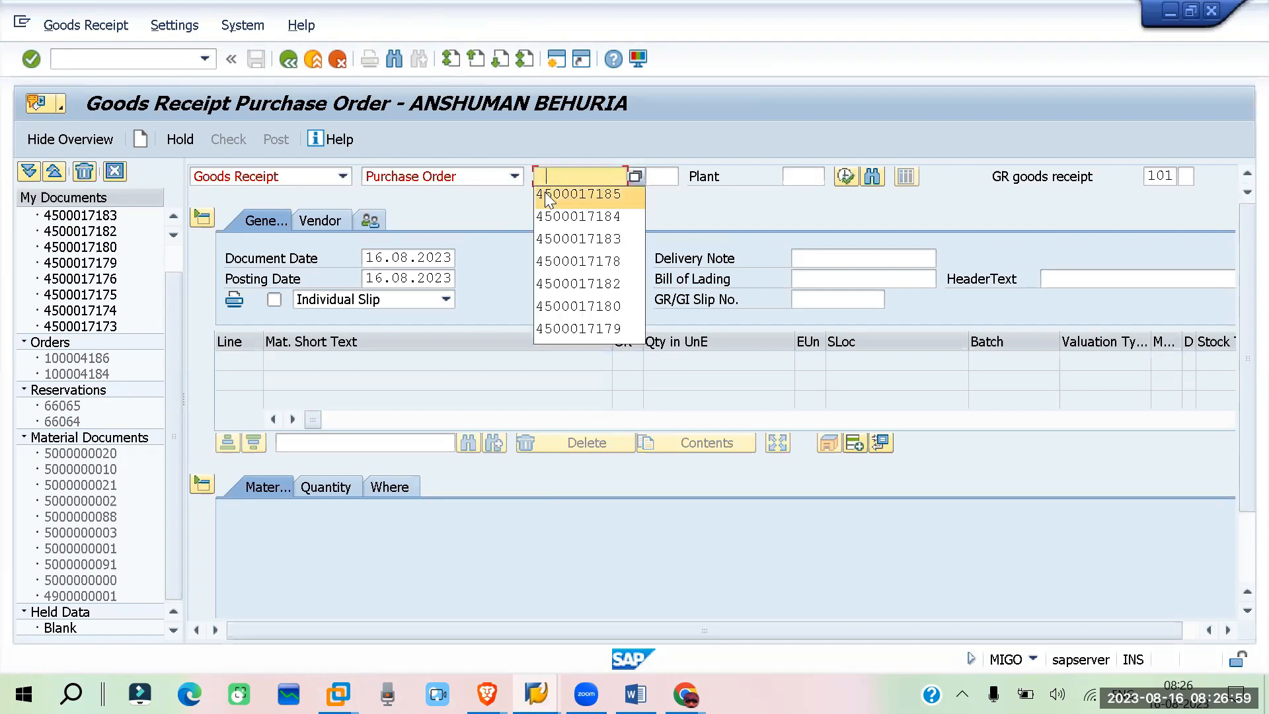
pyautogui.click(544, 192)
pyautogui.press('BackSpace')
pyautogui.write('6')
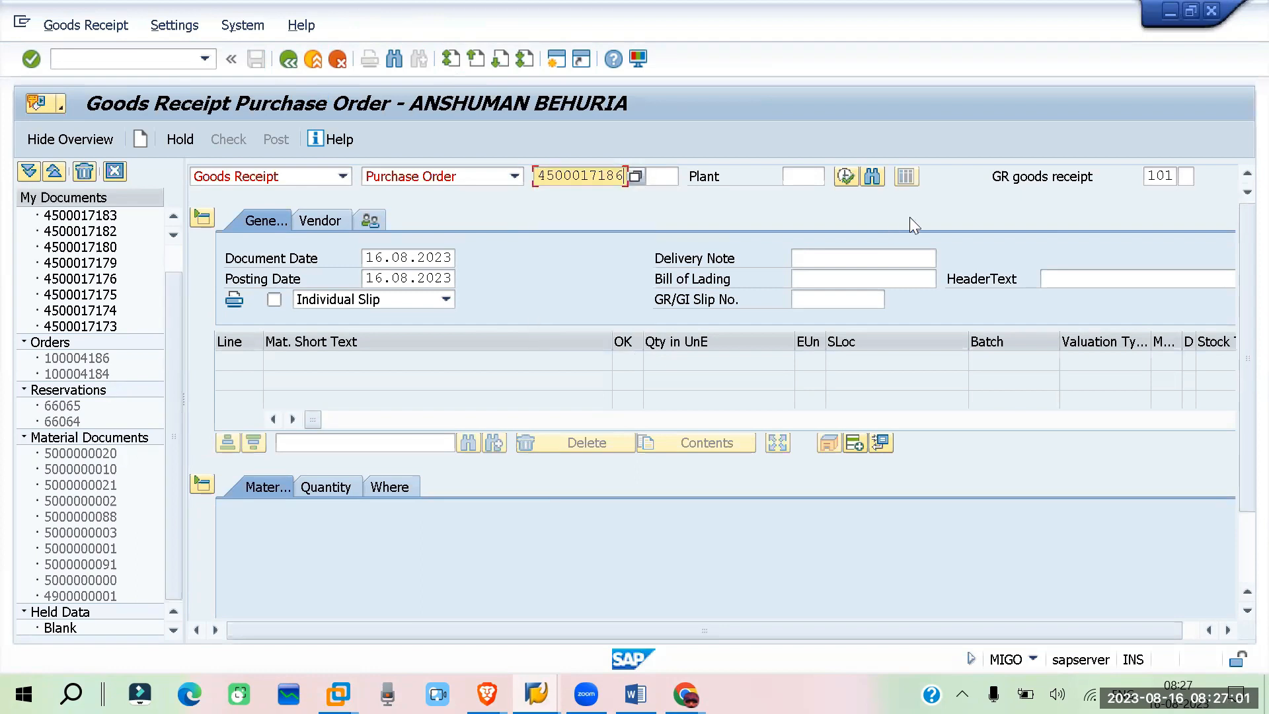
pyautogui.press('Return')
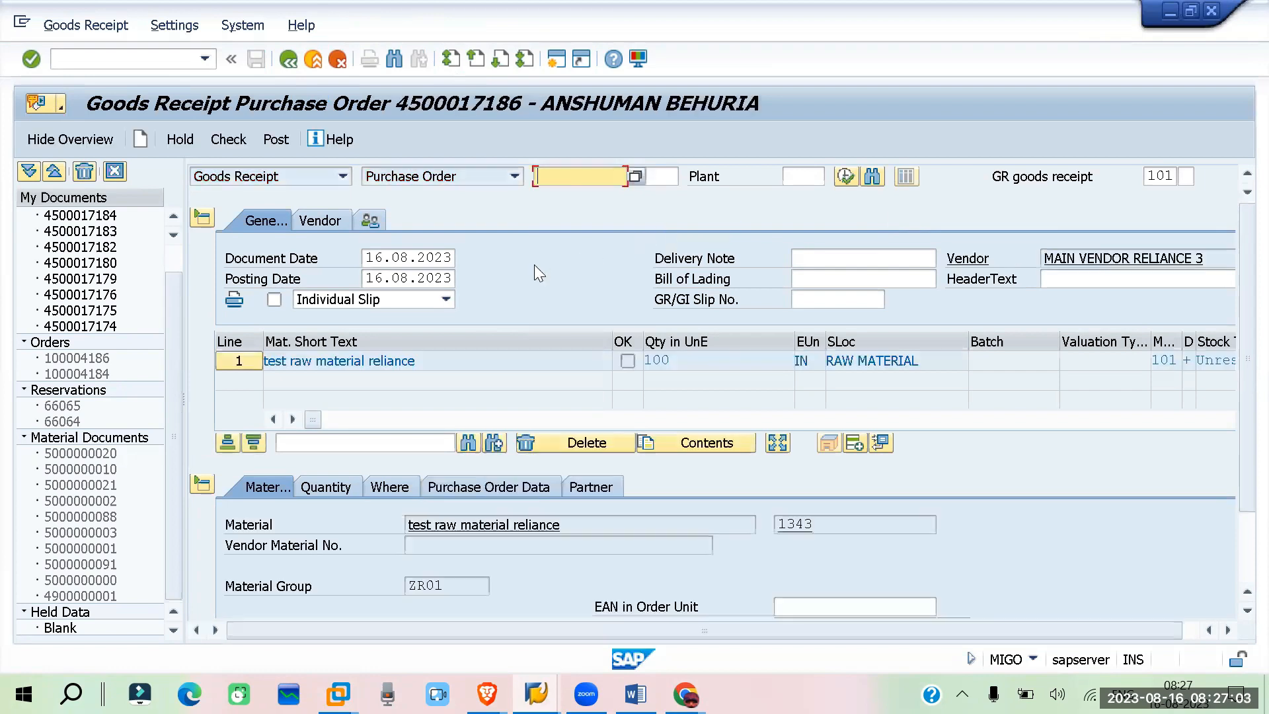
pyautogui.click(588, 487)
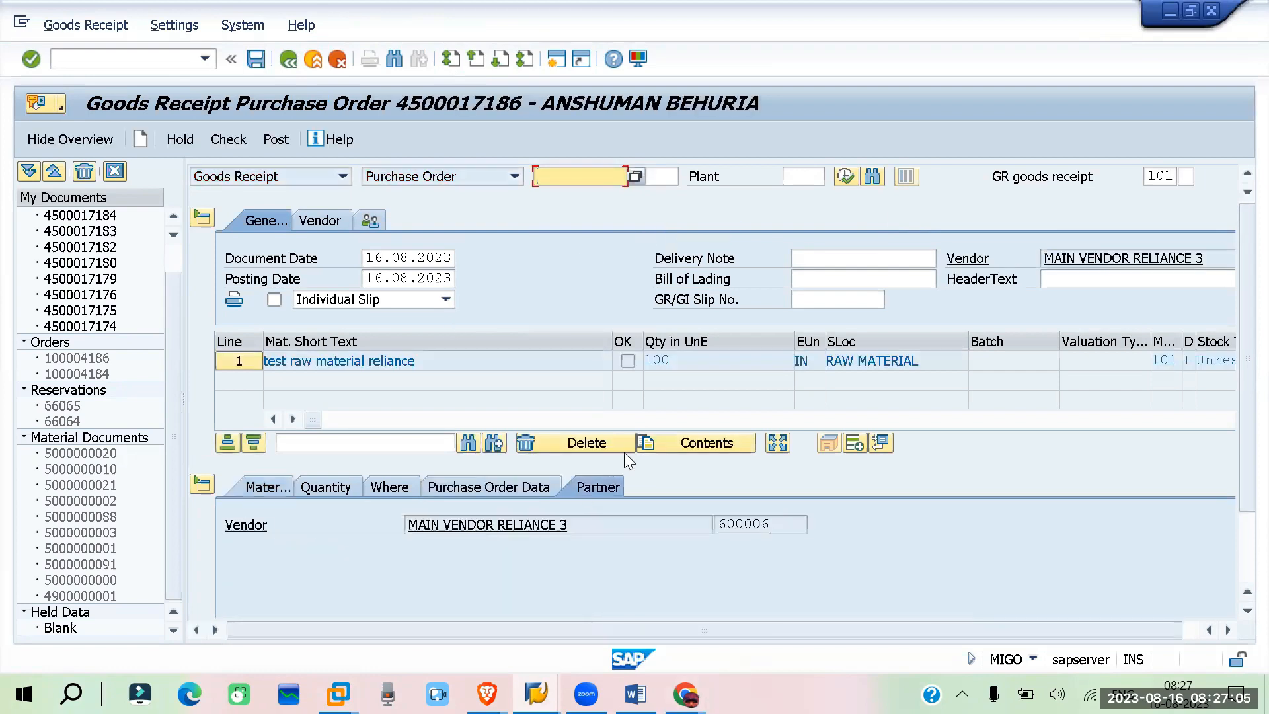
pyautogui.scroll(-3, 507, 325)
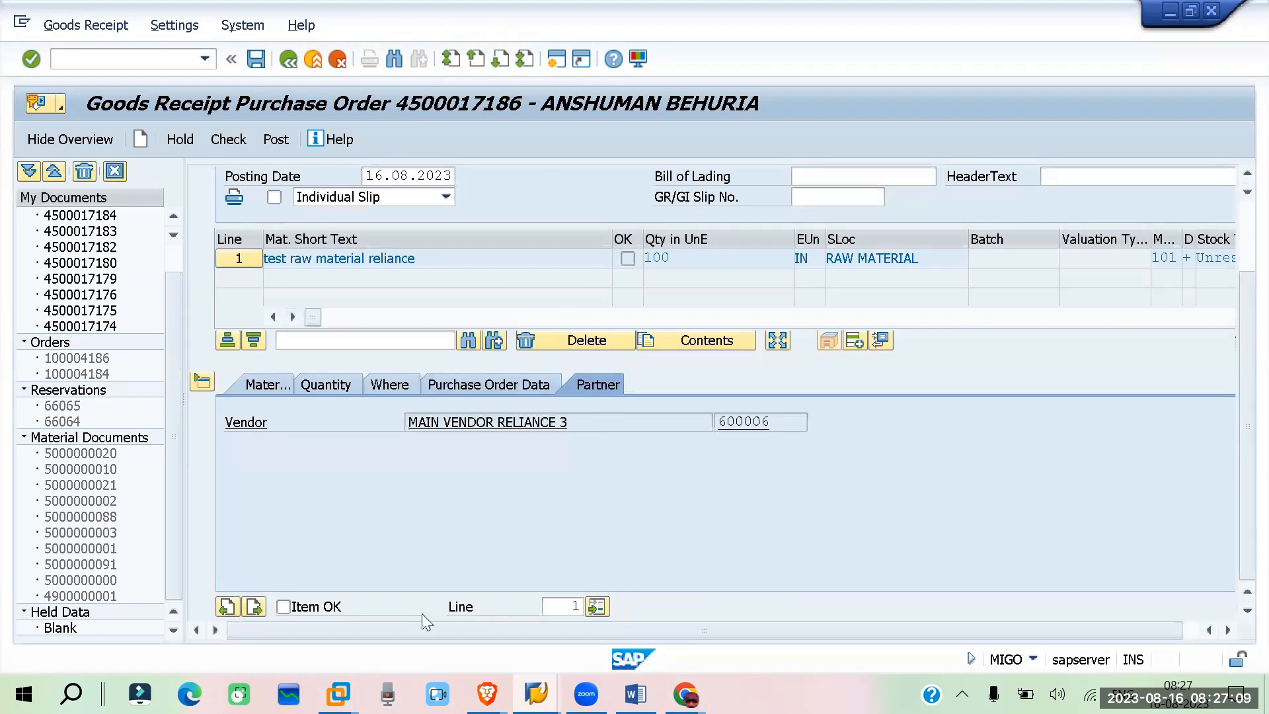
# - Switch to the permissible partner roles session, return to the IMG and expand Partner Settings in Vendor Master Record
pyautogui.moveTo(536, 694)
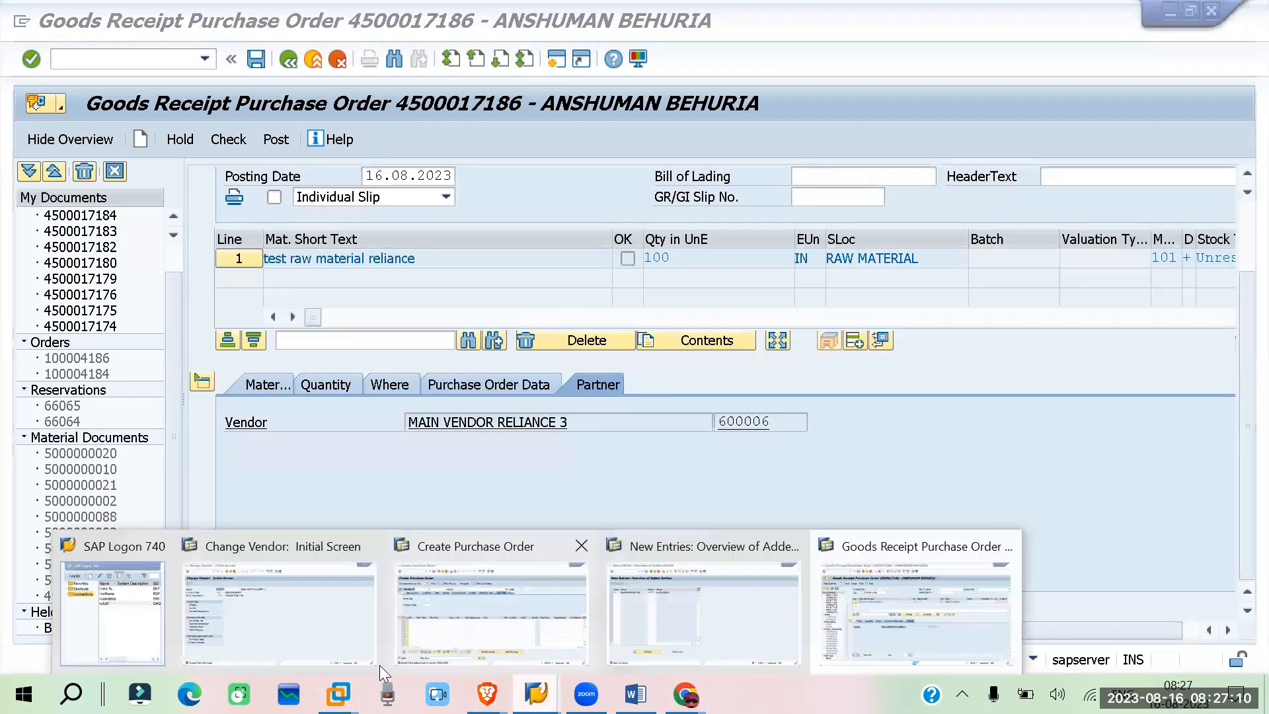
pyautogui.click(298, 637)
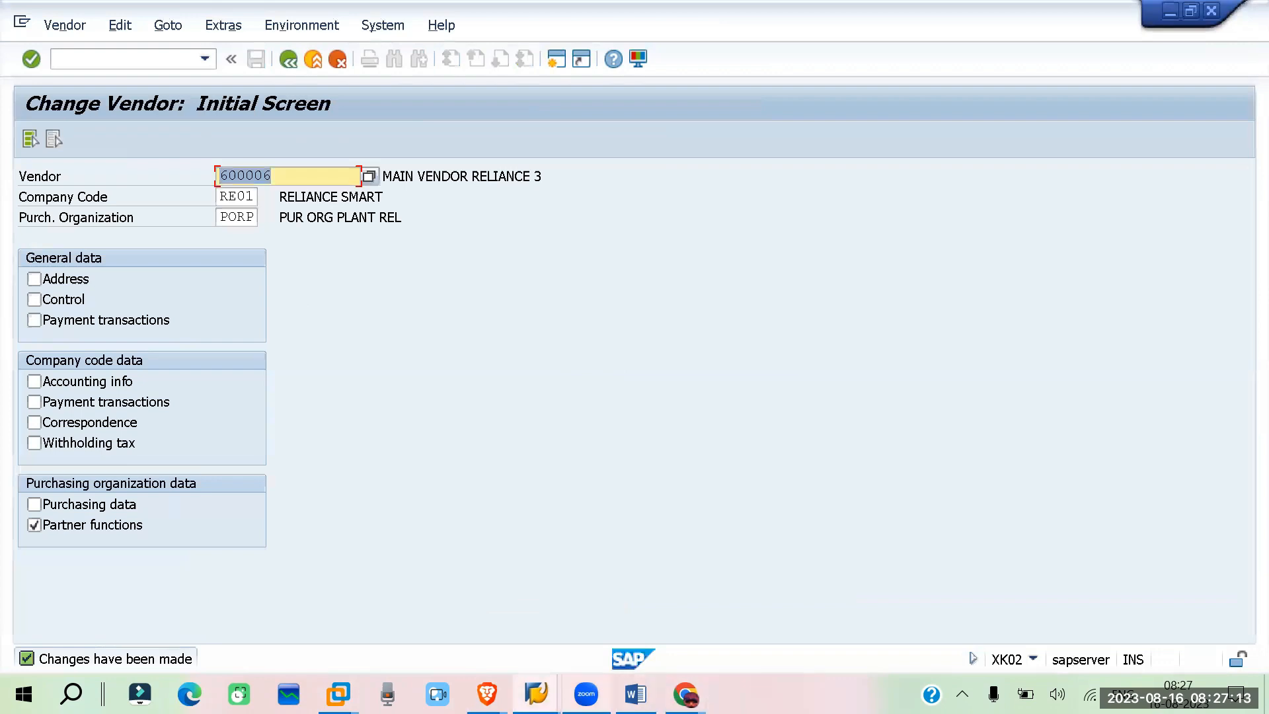
pyautogui.moveTo(536, 694)
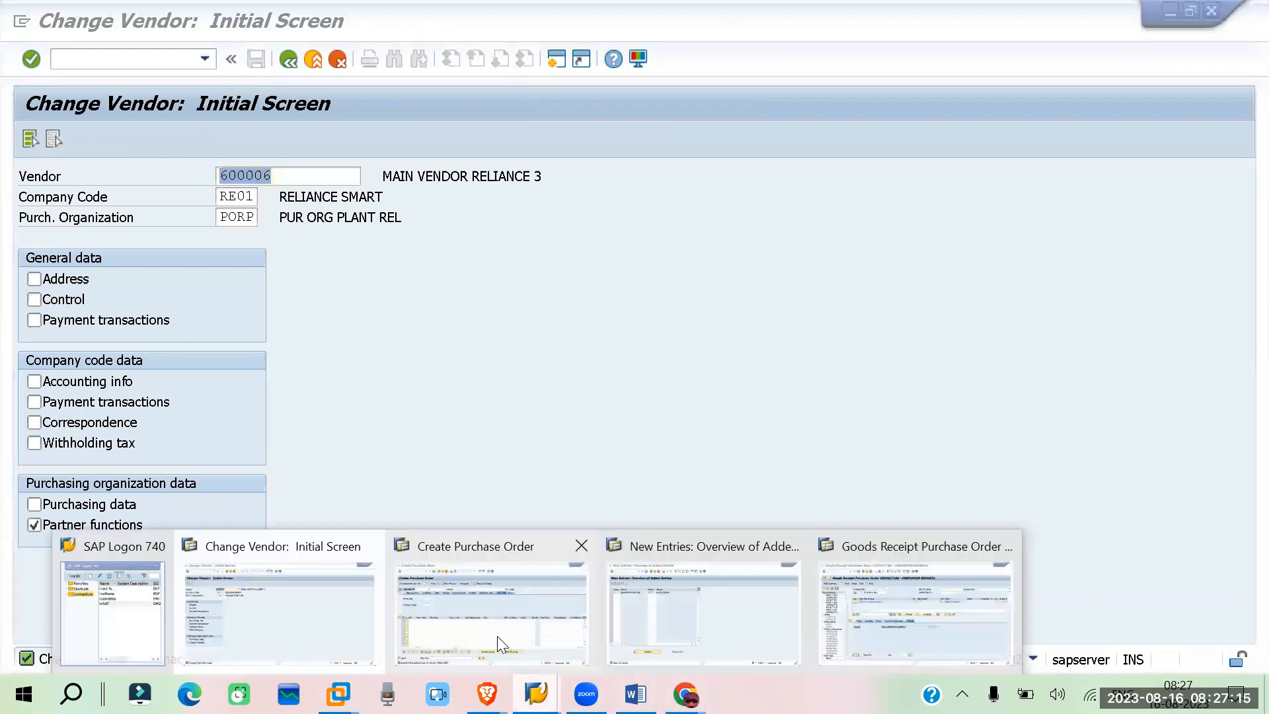
pyautogui.click(700, 619)
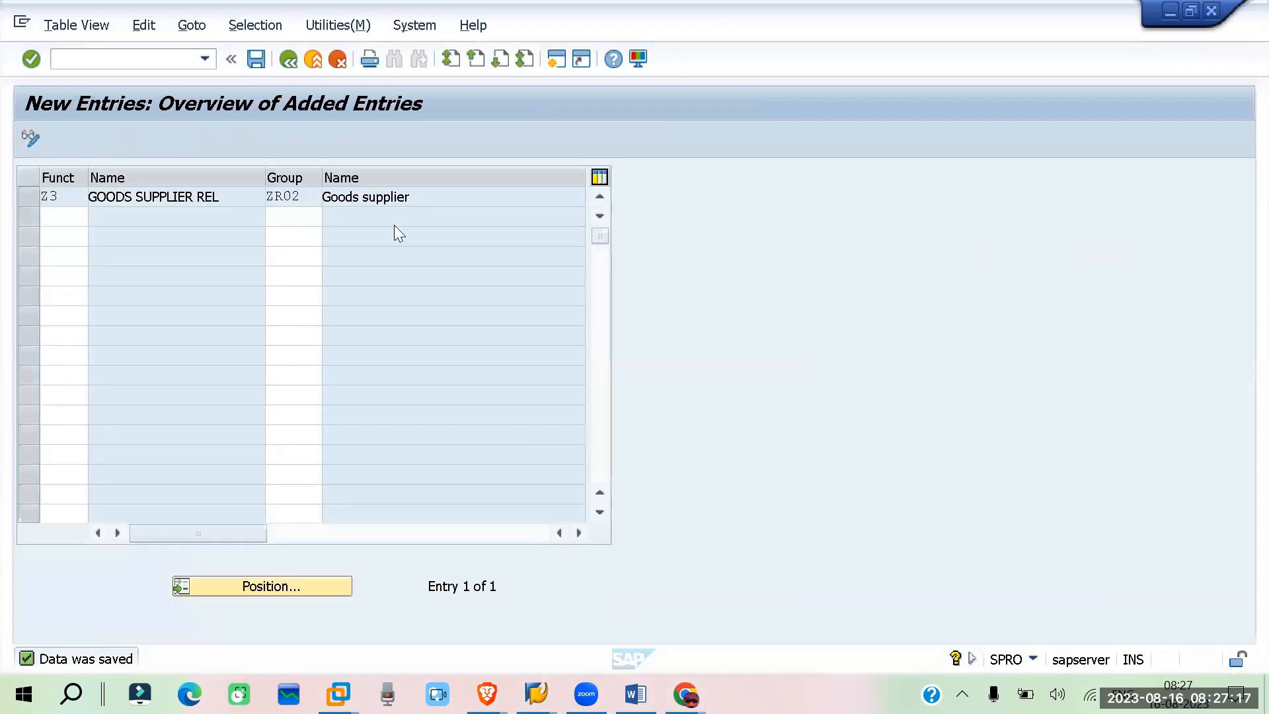
pyautogui.press('F3')
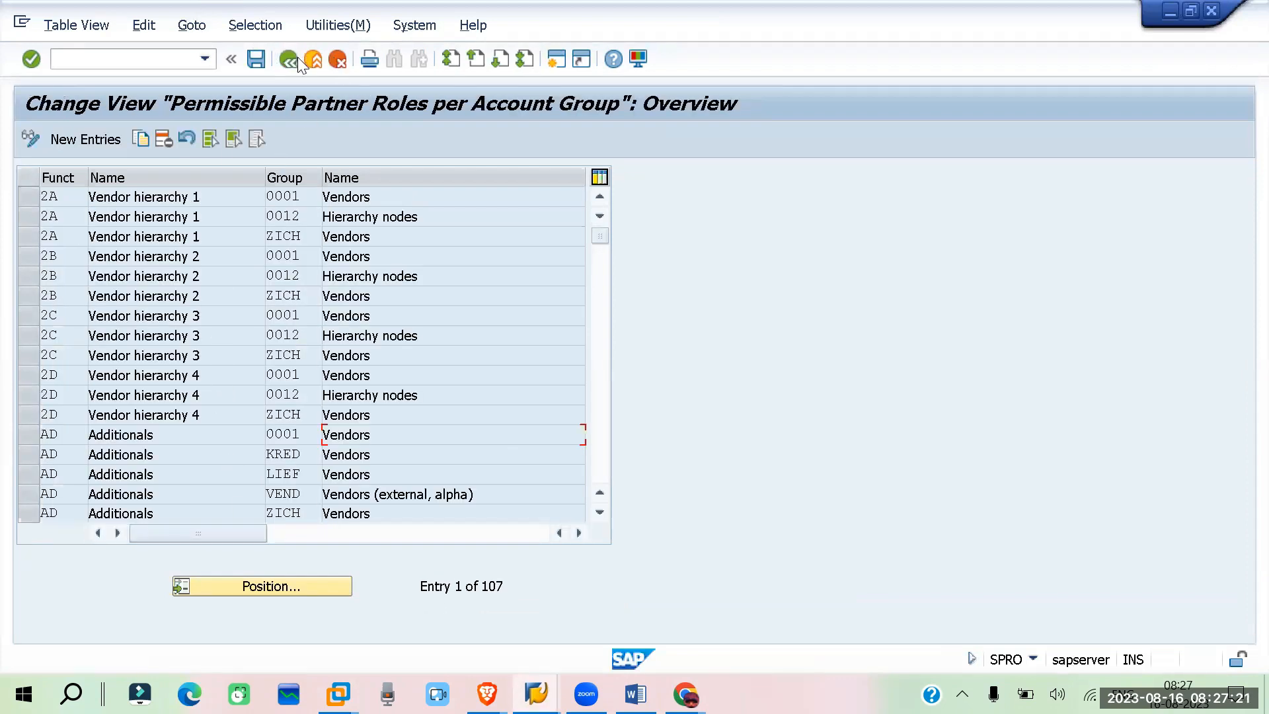
pyautogui.press('F3')
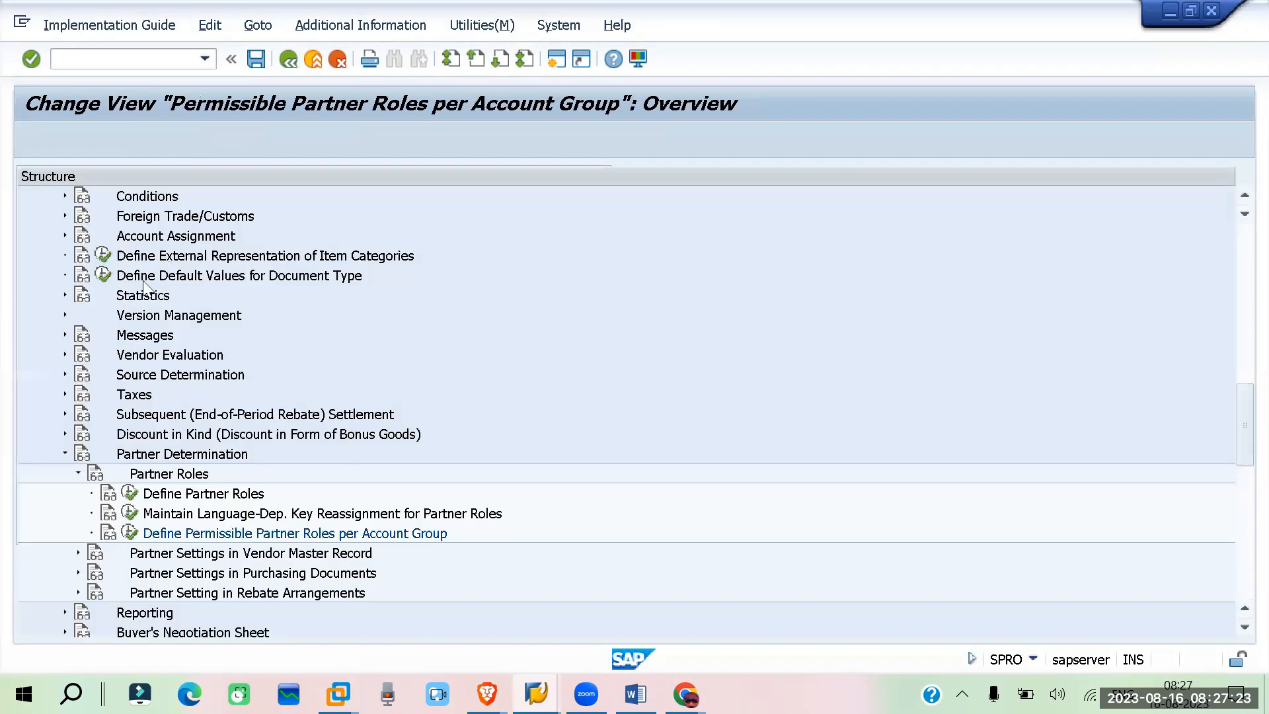
pyautogui.click(78, 552)
pyautogui.scroll(-3, 427, 378)
pyautogui.scroll(-2, 397, 466)
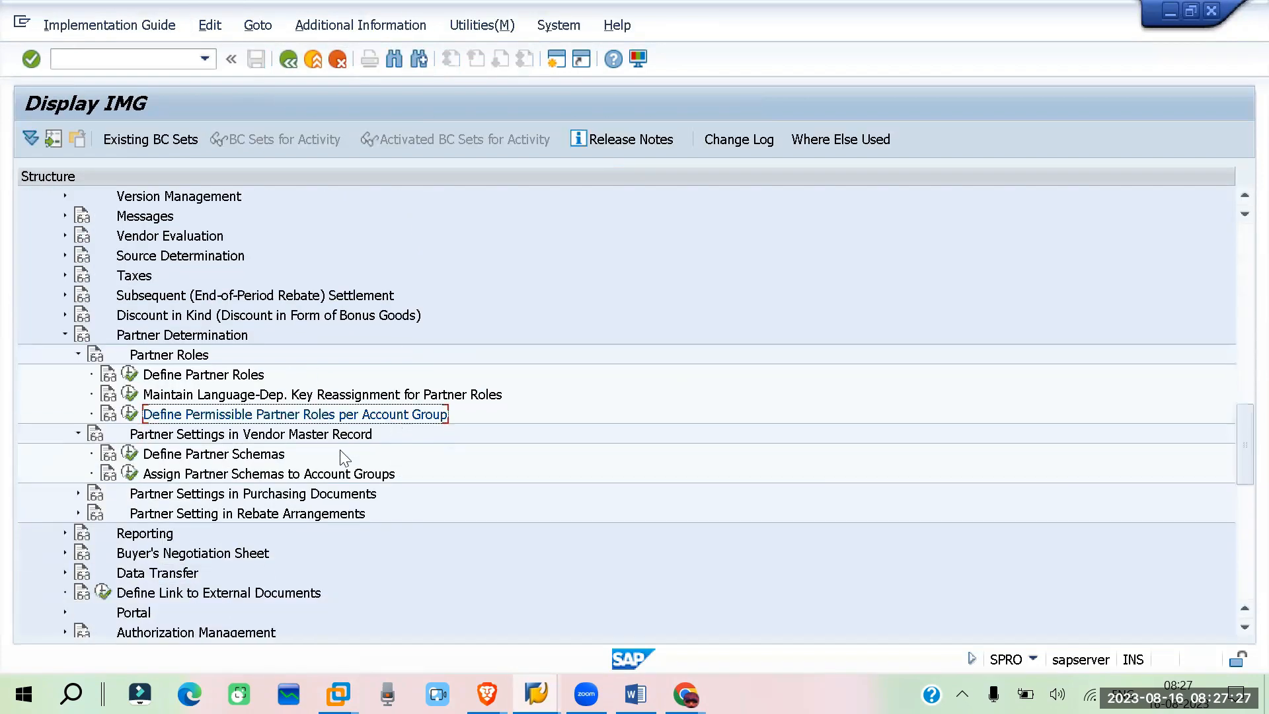
# - Open Define Partner Schemas and display the partner functions in the procedure for schema ZR
pyautogui.click(130, 453)
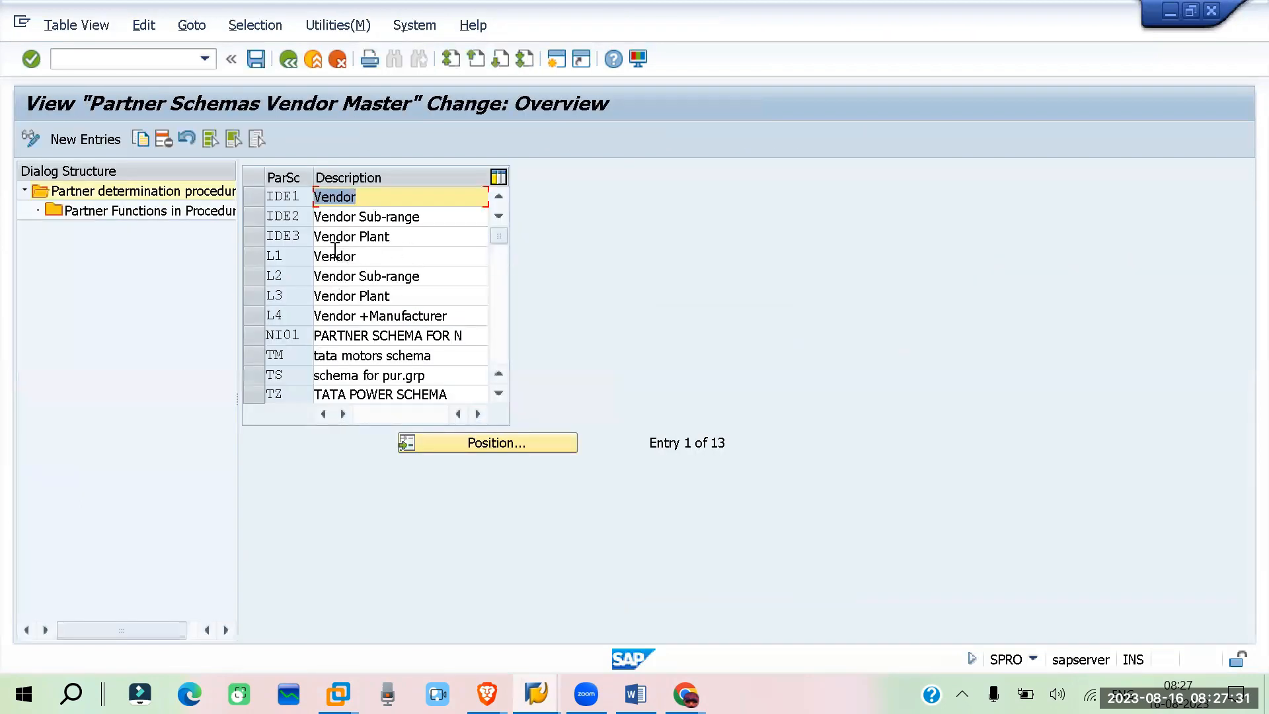
pyautogui.click(498, 395)
pyautogui.click(498, 394)
pyautogui.click(498, 395)
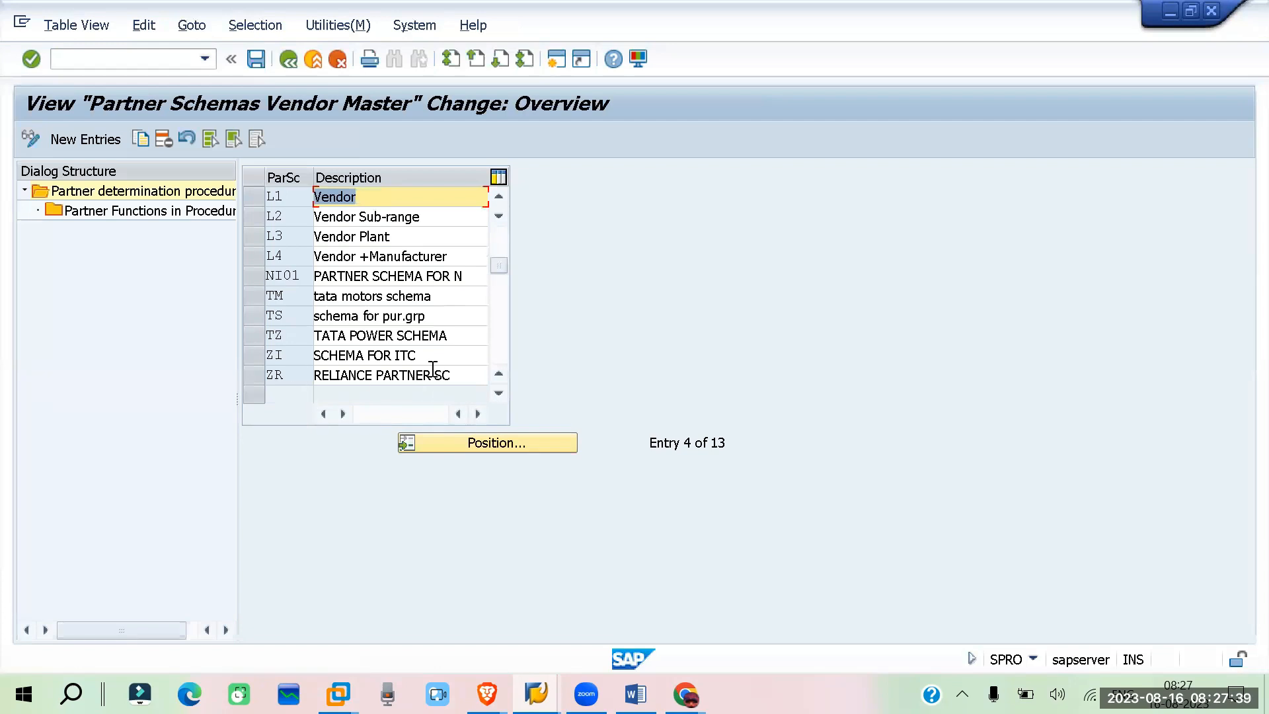
pyautogui.click(255, 374)
pyautogui.doubleClick(148, 213)
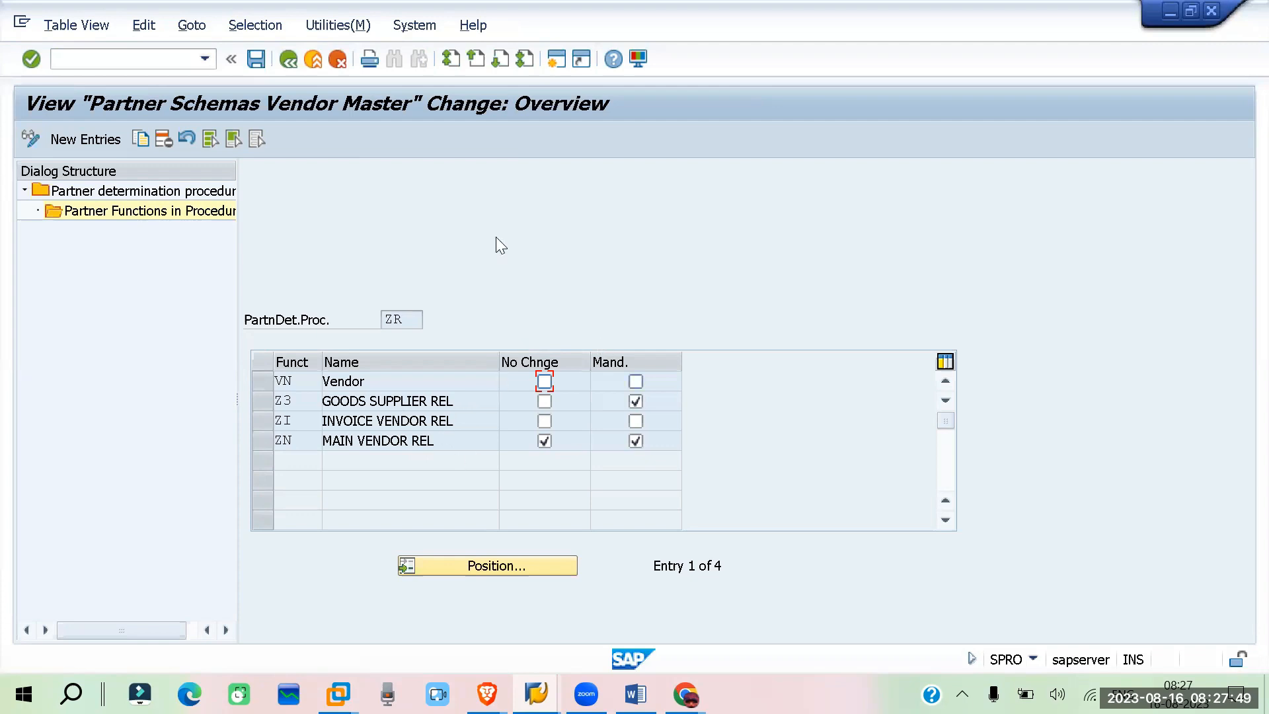
# - Return to the IMG and open Assign Partner Schemas to Account Groups
pyautogui.click(294, 65)
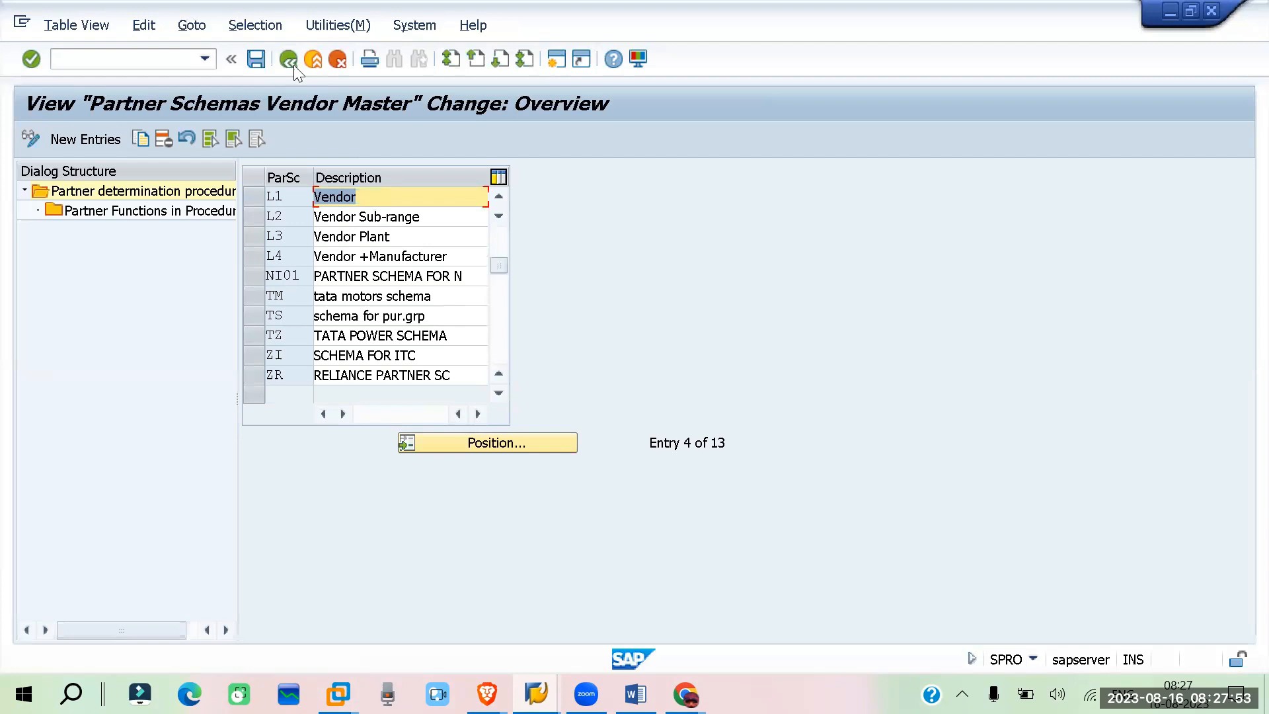
pyautogui.click(294, 65)
pyautogui.click(130, 473)
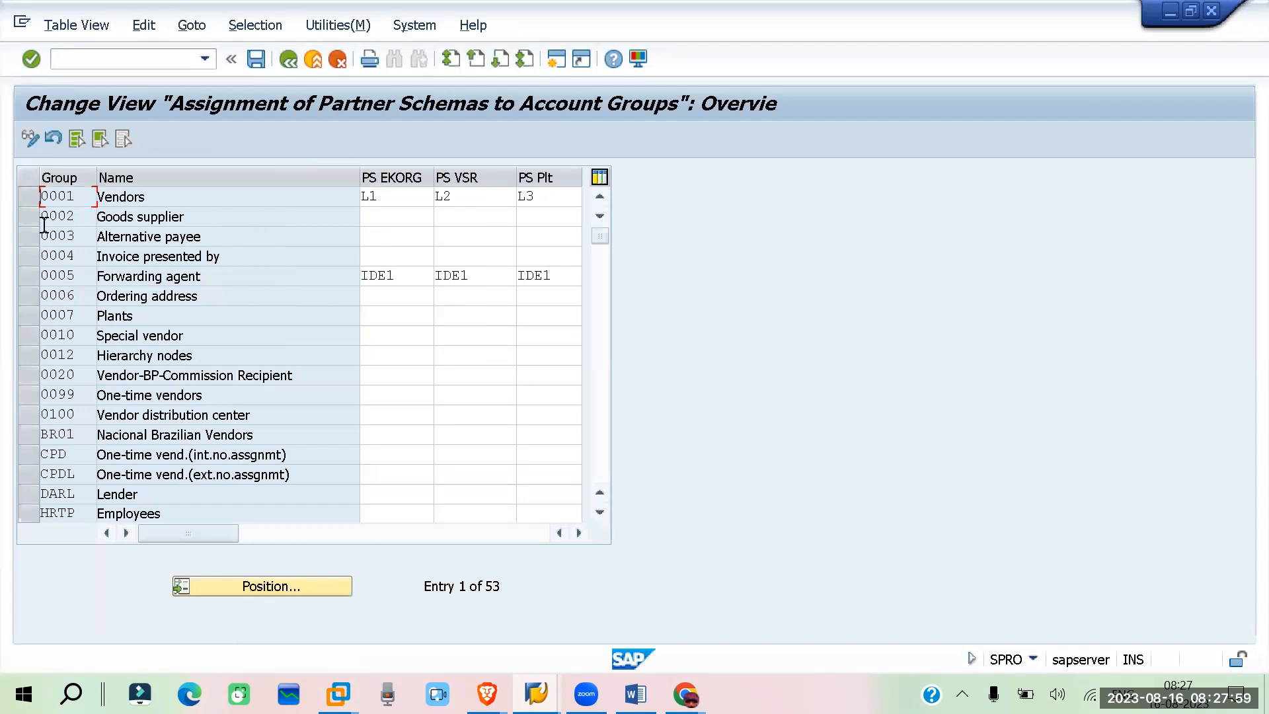
# - Locate account group ZR02 and assign partner schema ZR at purchasing organization level
pyautogui.click(232, 586)
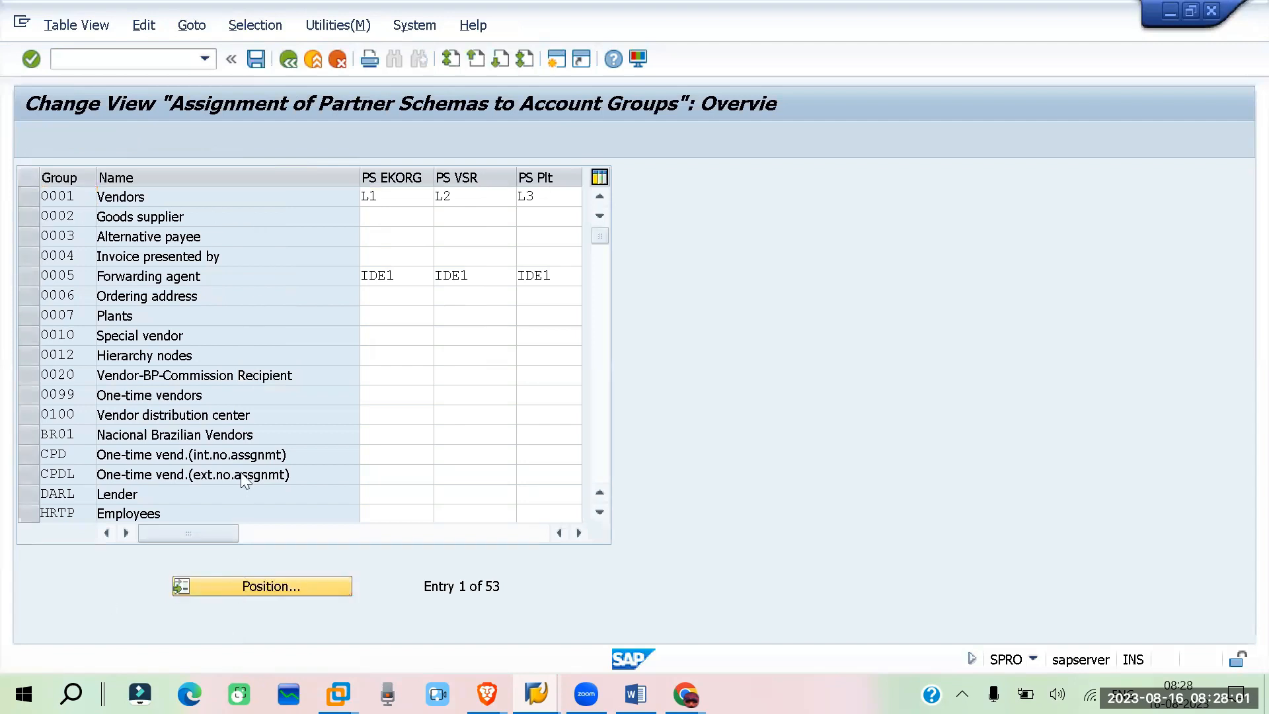
pyautogui.write('ZR02')
pyautogui.press('Return')
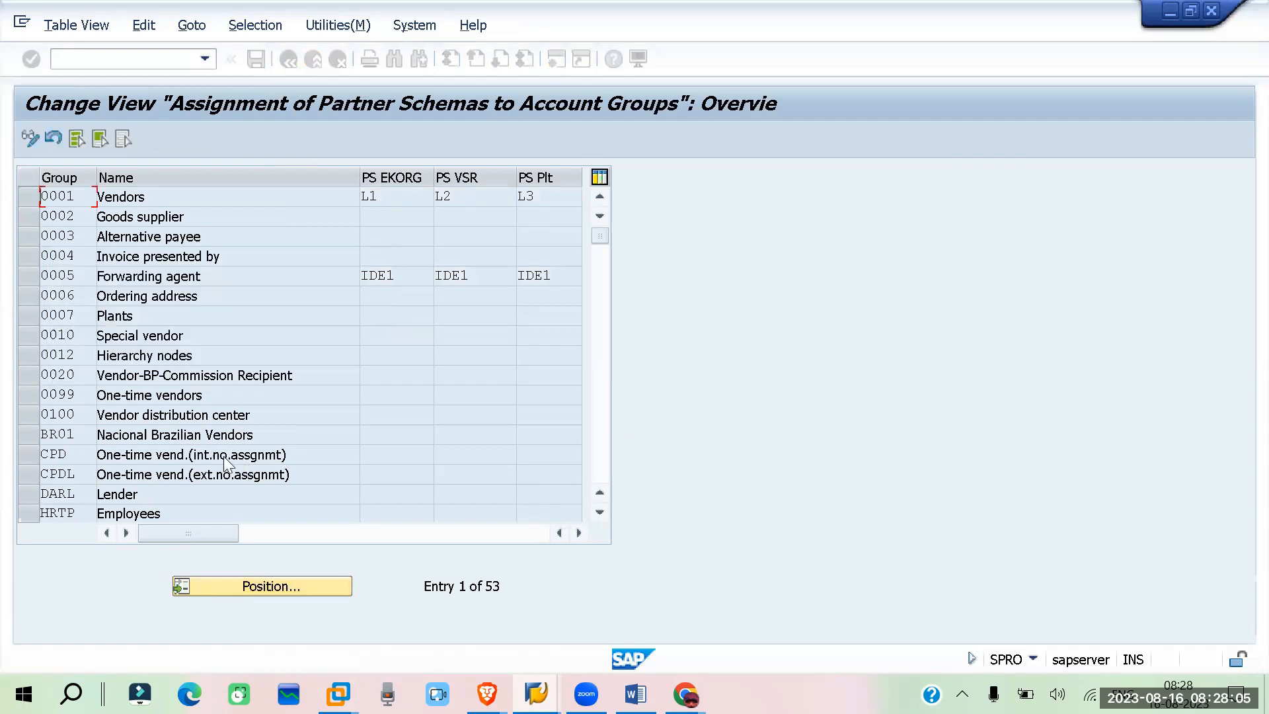
pyautogui.click(402, 195)
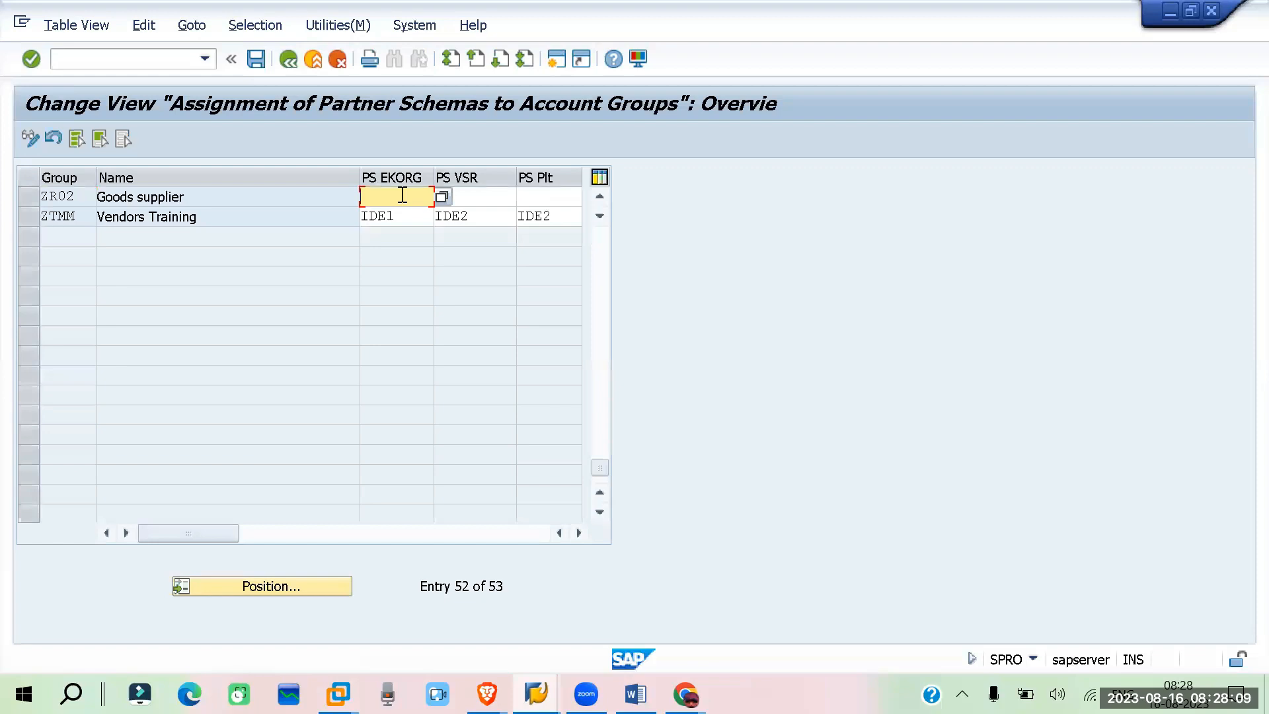
pyautogui.click(402, 195)
pyautogui.click(394, 220)
# - Assign schema L2 at vendor sub-range level and L3 at plant level for ZR02, and save to the customizing request
pyautogui.click(468, 195)
pyautogui.click(468, 195)
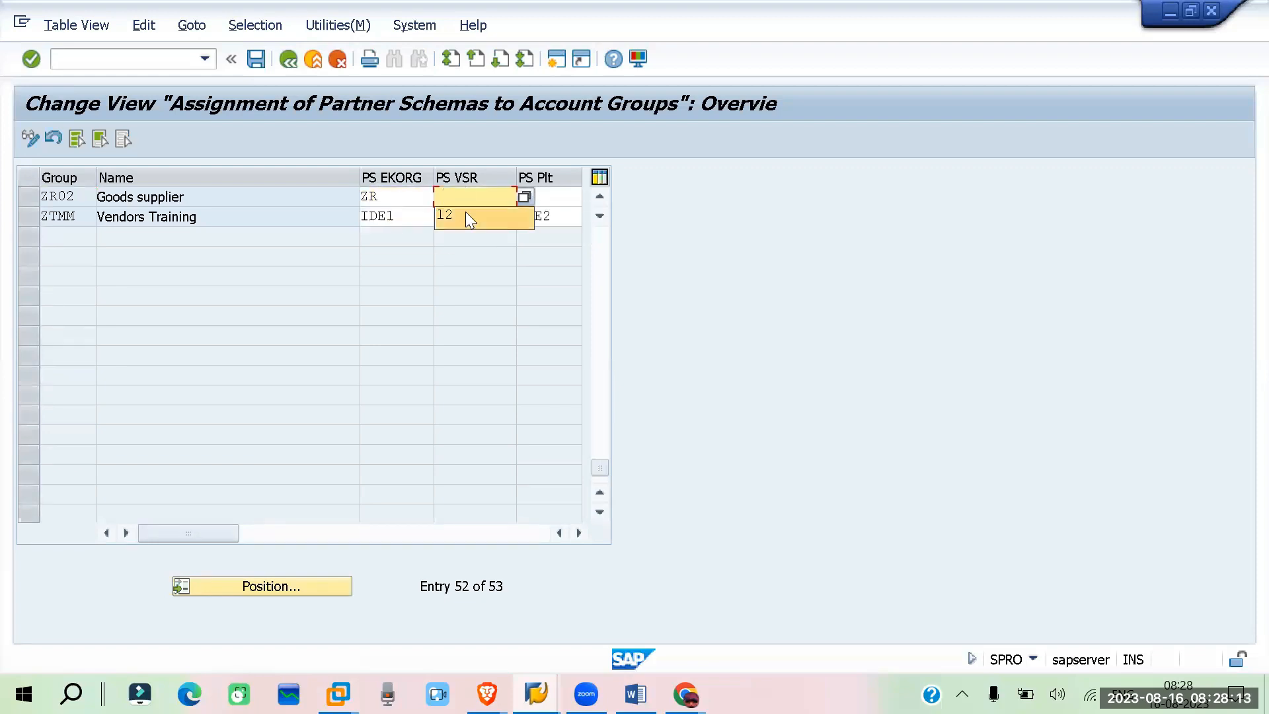
pyautogui.click(465, 211)
pyautogui.click(556, 198)
pyautogui.click(552, 212)
pyautogui.press('Return')
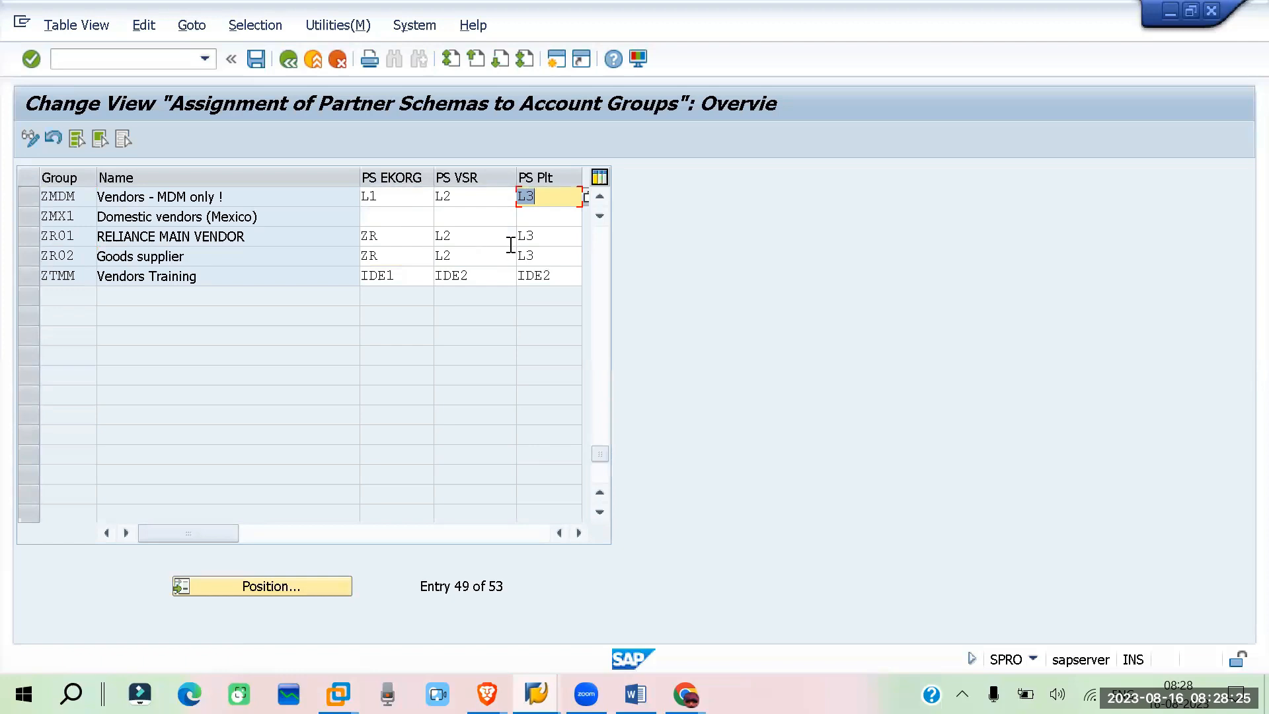
pyautogui.hotkey('ctrl', 's')
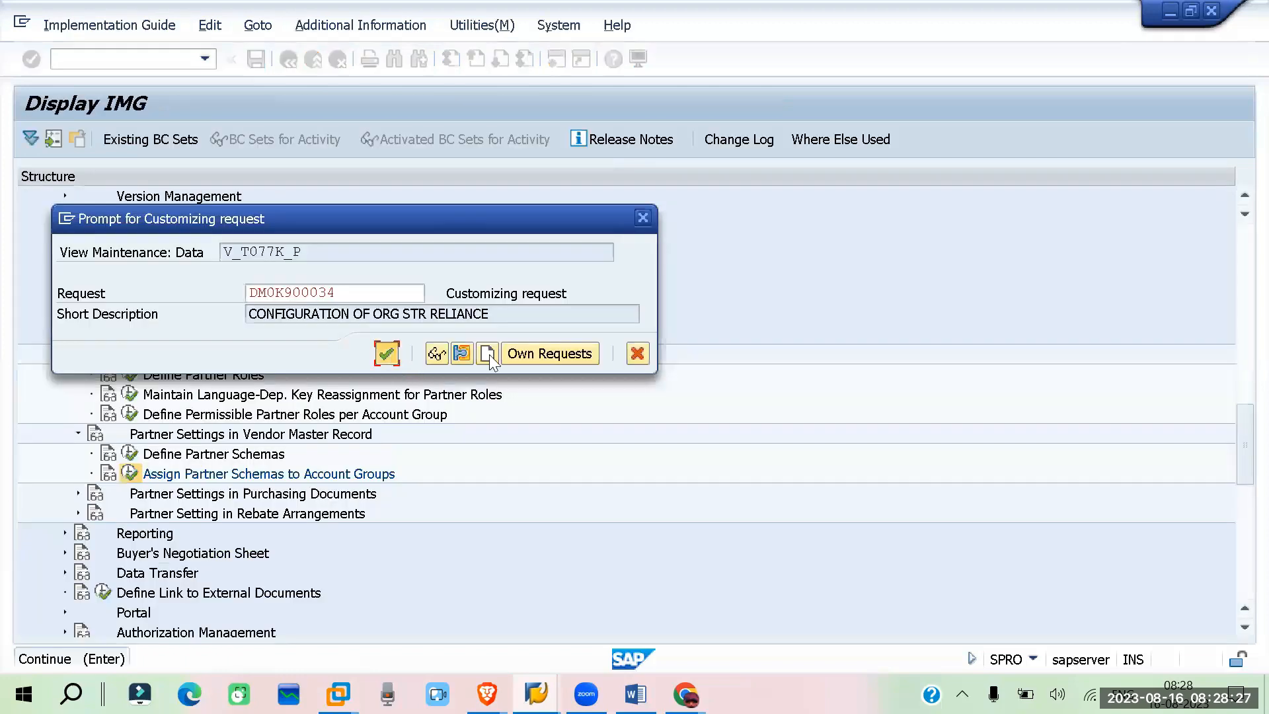
pyautogui.click(385, 351)
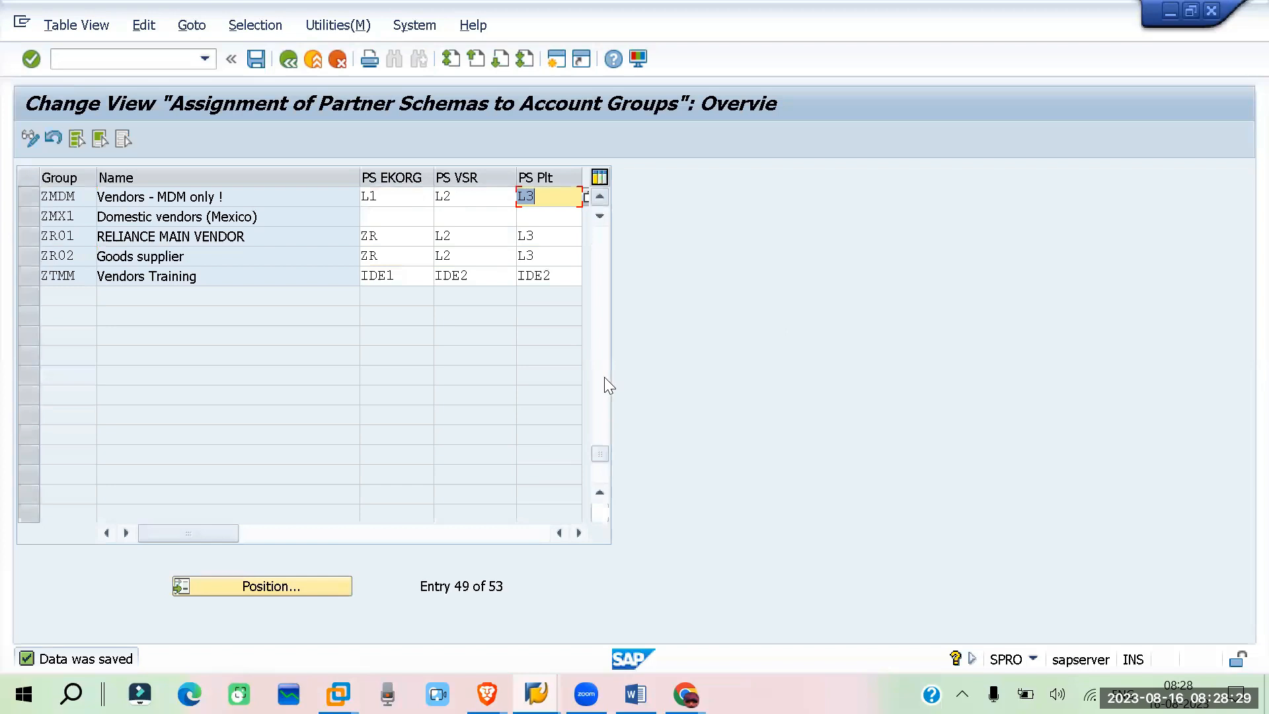
# - Switch to the goods receipt session, restart MIGO and reload the latest purchase order to check the item's partner data
pyautogui.click(535, 692)
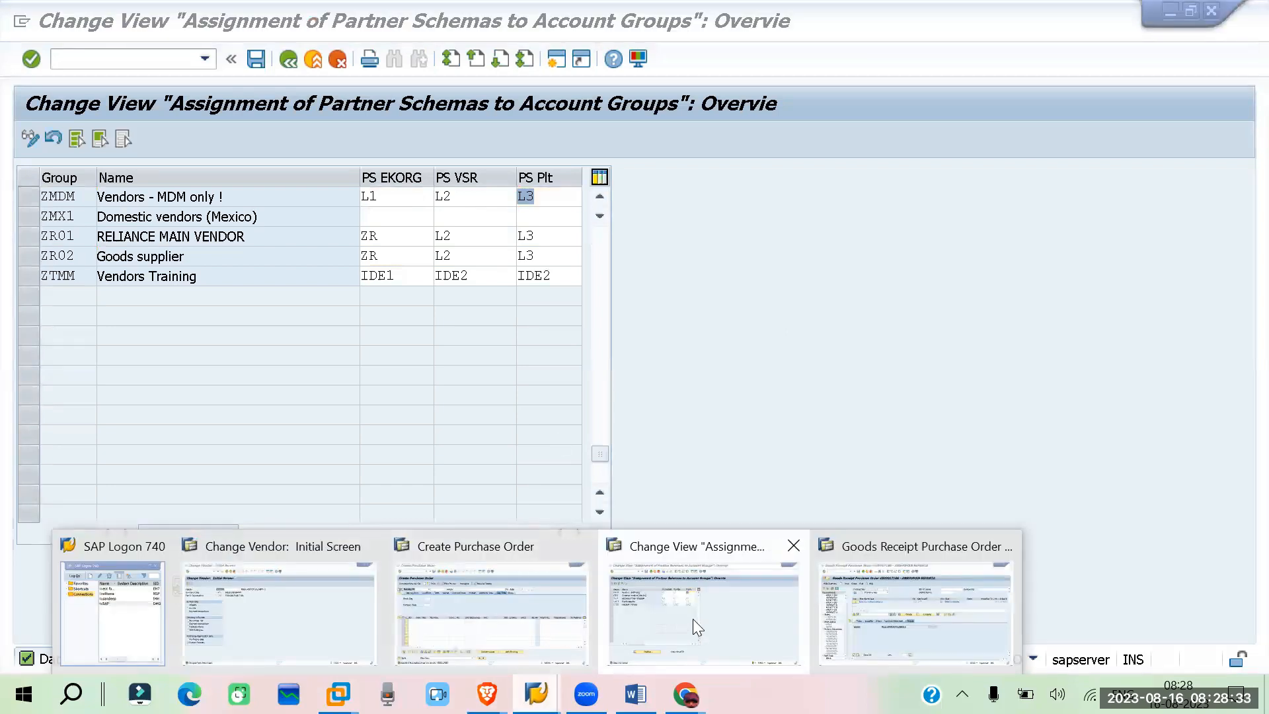
pyautogui.click(910, 625)
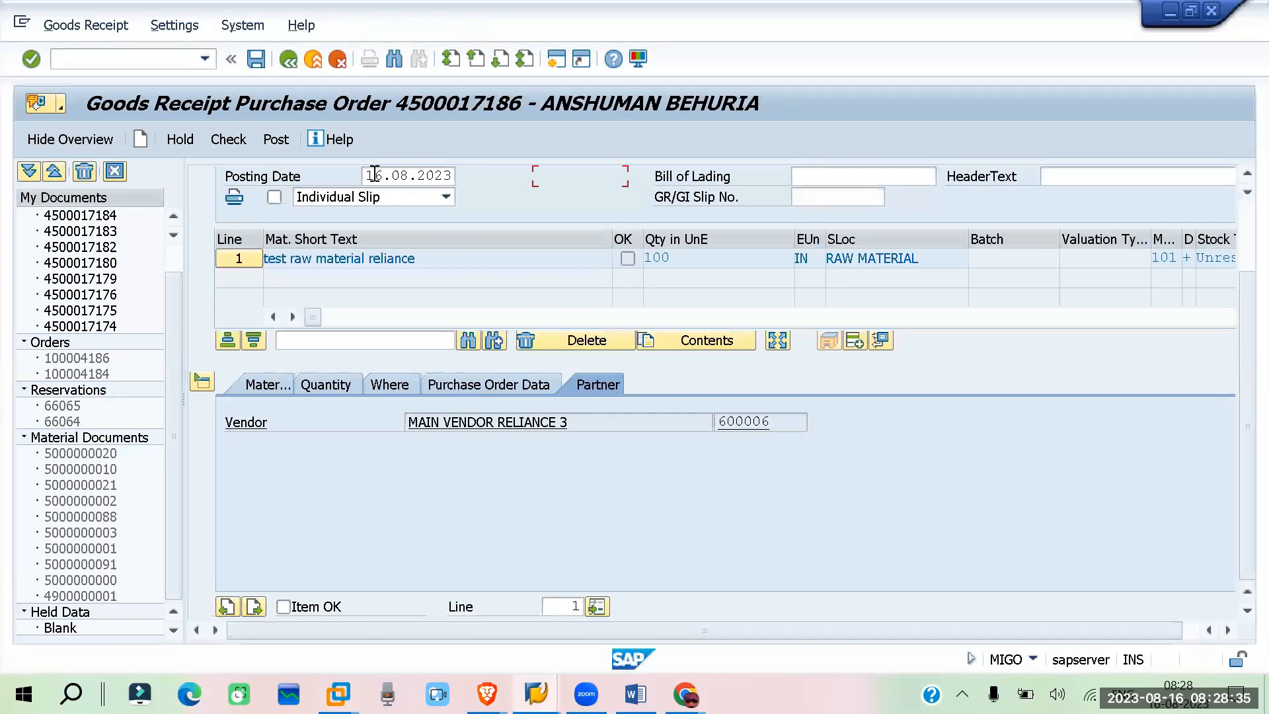
pyautogui.click(138, 60)
pyautogui.write('/NMIG')
pyautogui.press('Return')
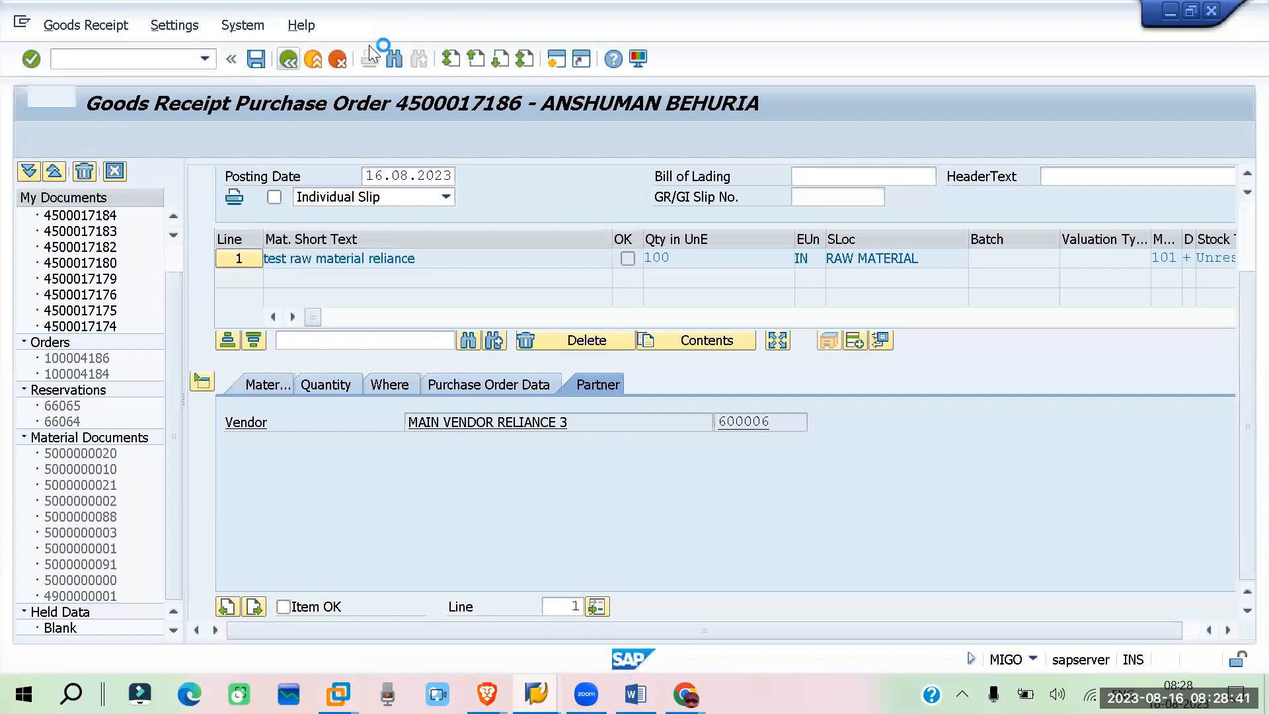
pyautogui.click(565, 177)
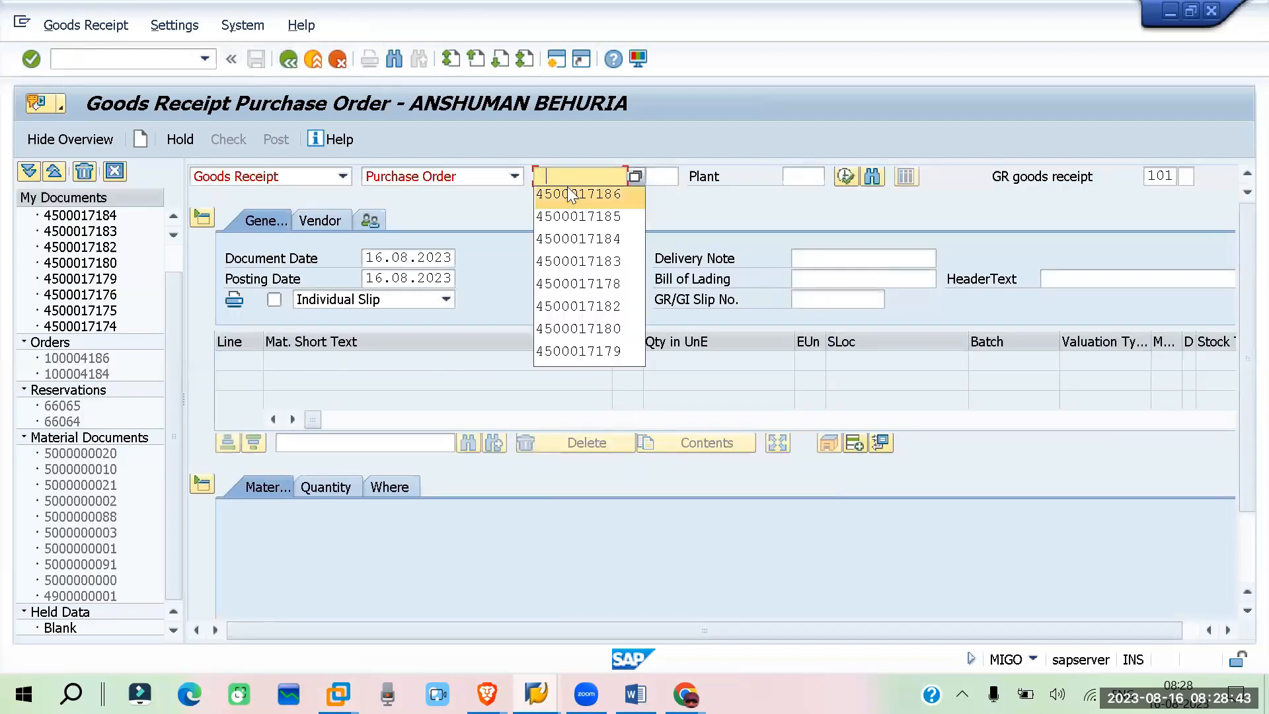
pyautogui.click(570, 199)
pyautogui.press('Return')
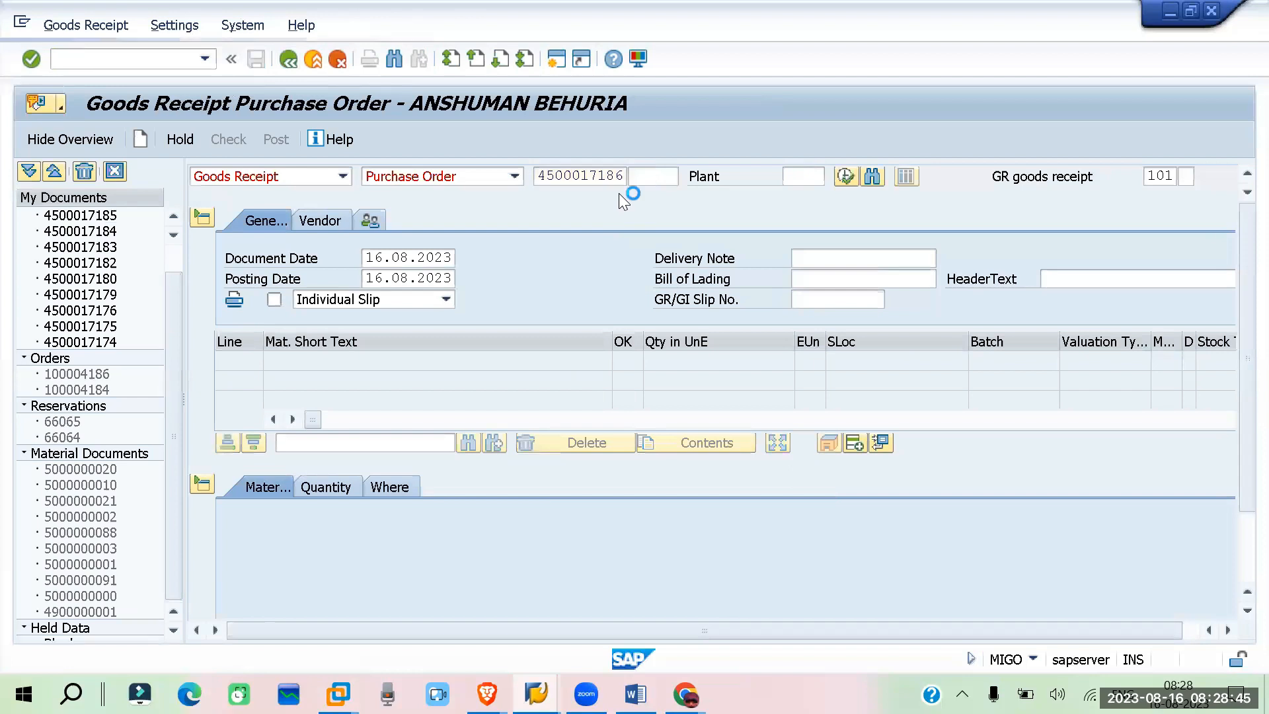
pyautogui.click(595, 488)
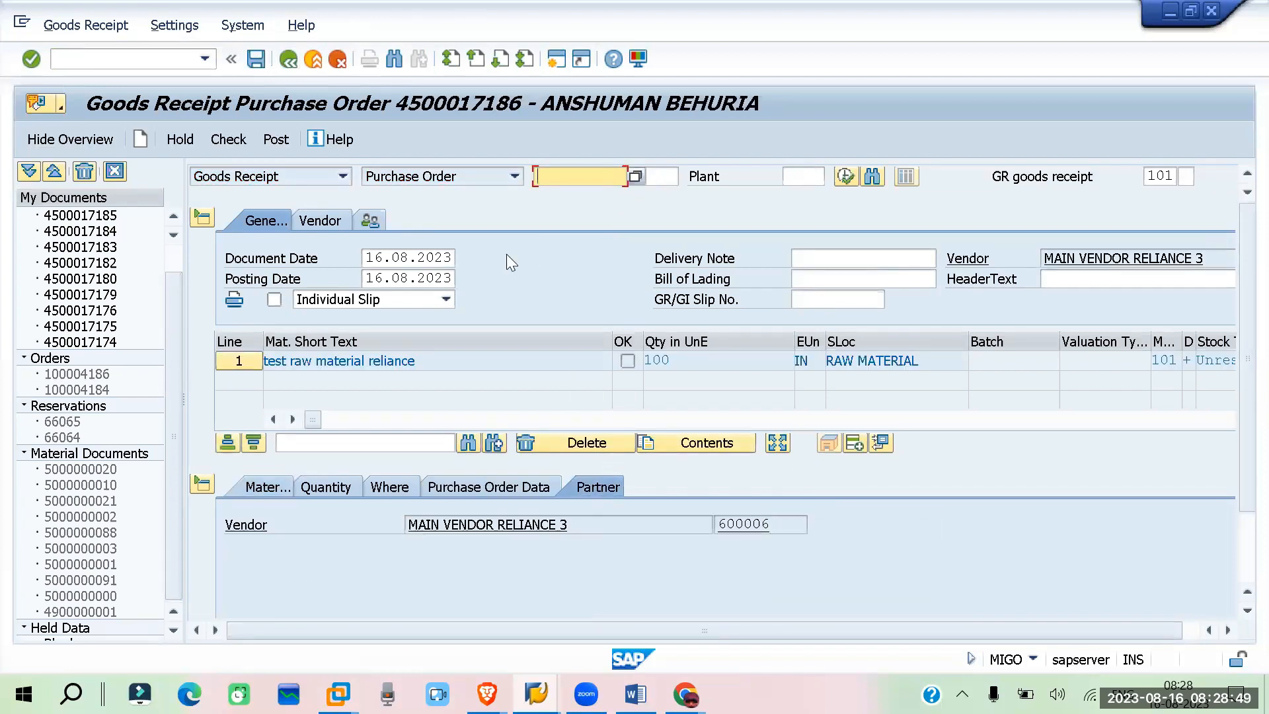
# - Return to the IMG, expand Partner Settings in Purchasing Documents and open Assign Partner Schemas to Document Types
pyautogui.hotkey('alt', 'Tab')
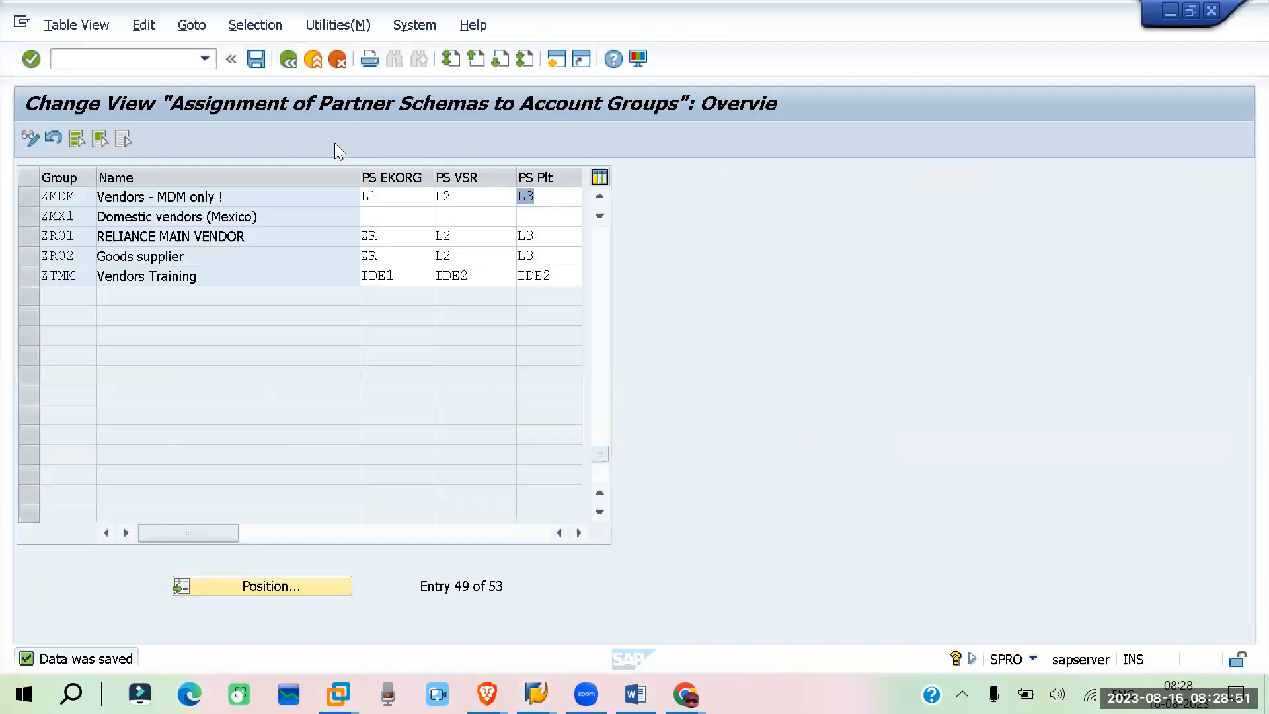
pyautogui.click(287, 58)
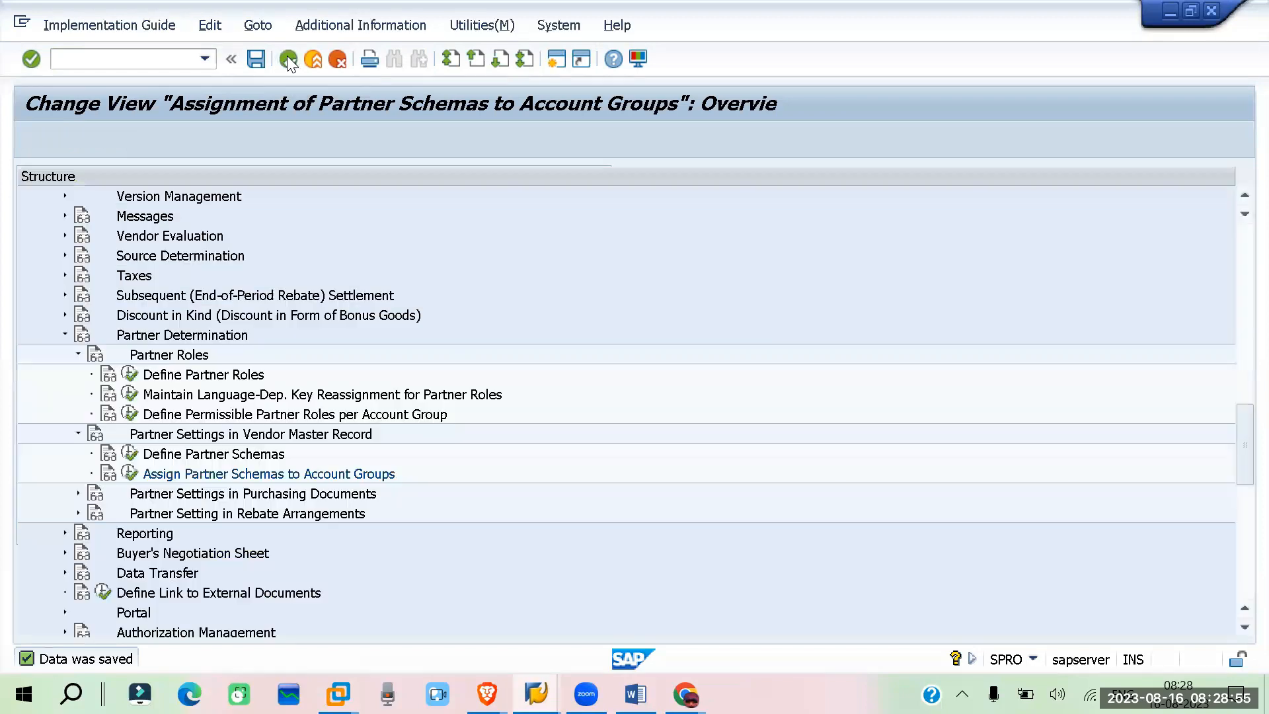
pyautogui.click(78, 493)
pyautogui.scroll(-1, 498, 296)
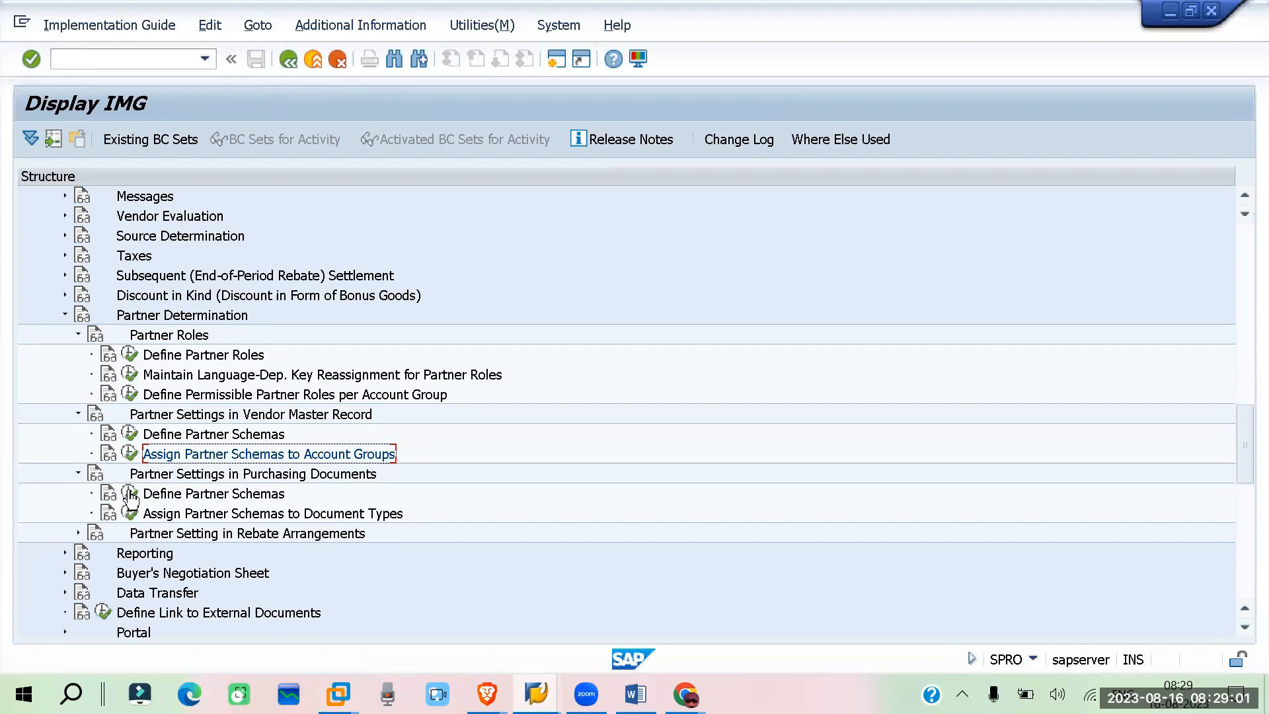
pyautogui.click(131, 513)
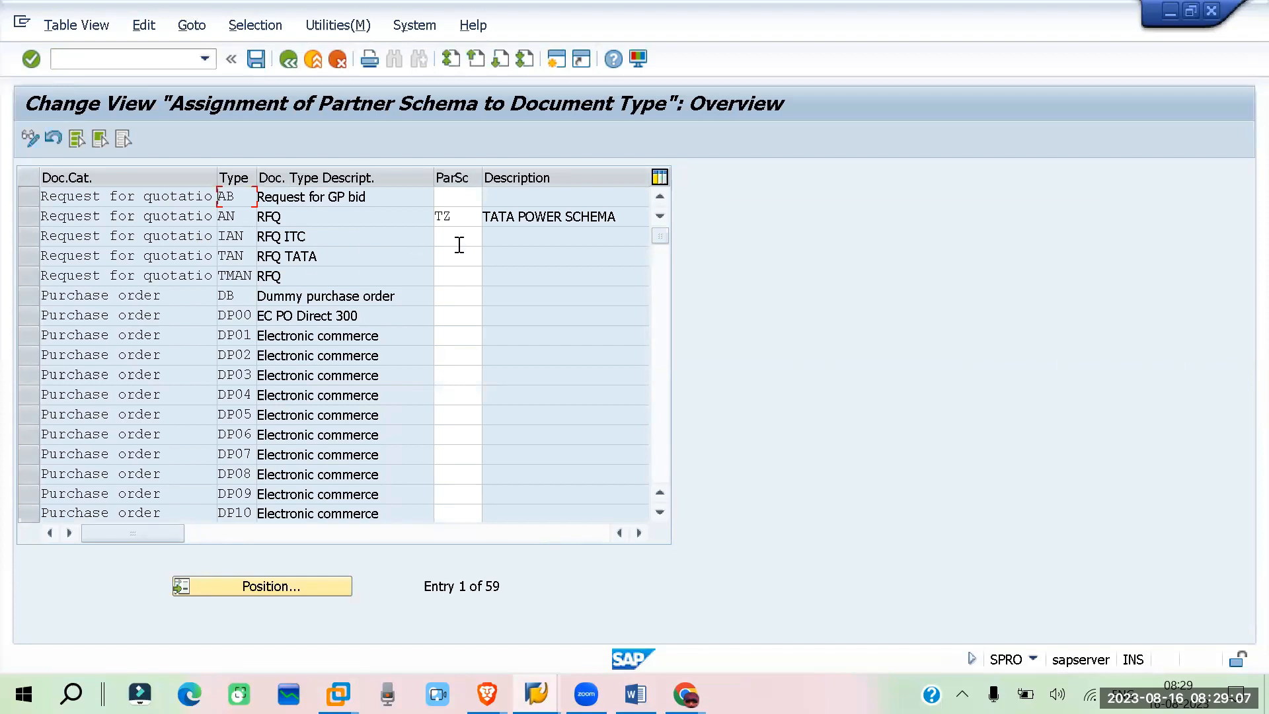
# - Examine which partner schemas are assigned to the purchase order document types, including TATA MOTORS PO
pyautogui.scroll(-7, 460, 248)
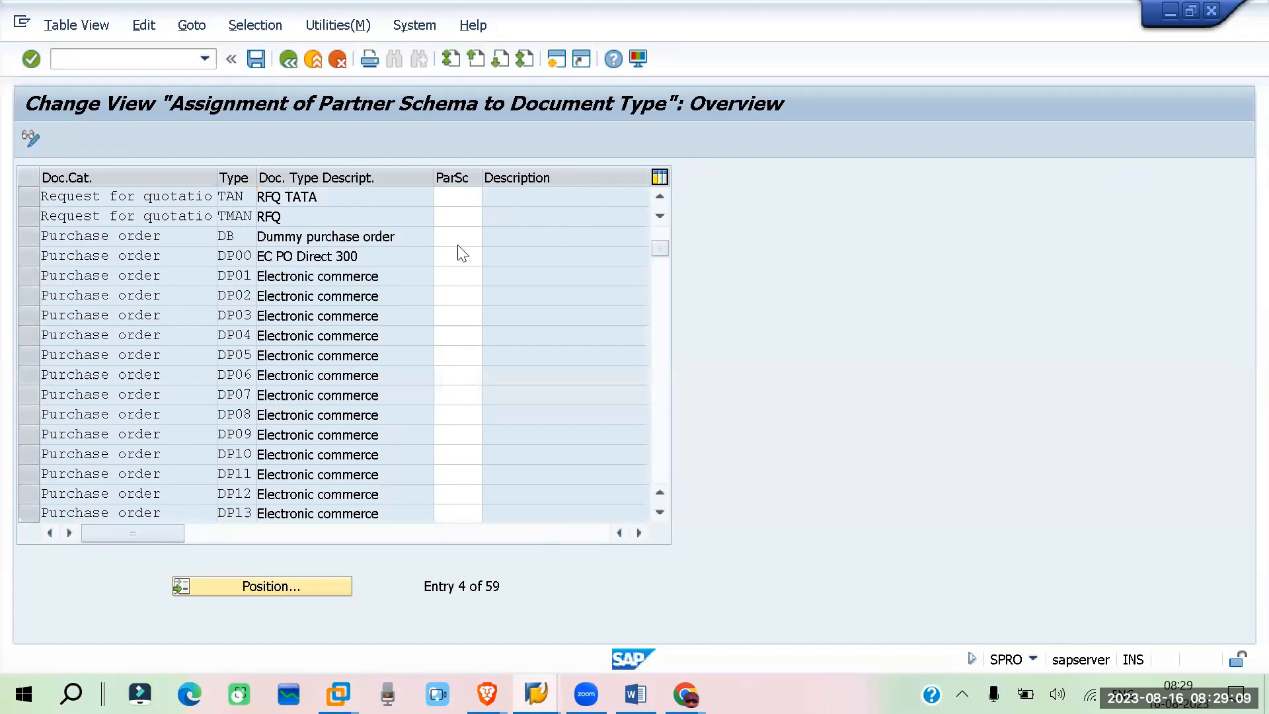
pyautogui.scroll(-9, 461, 253)
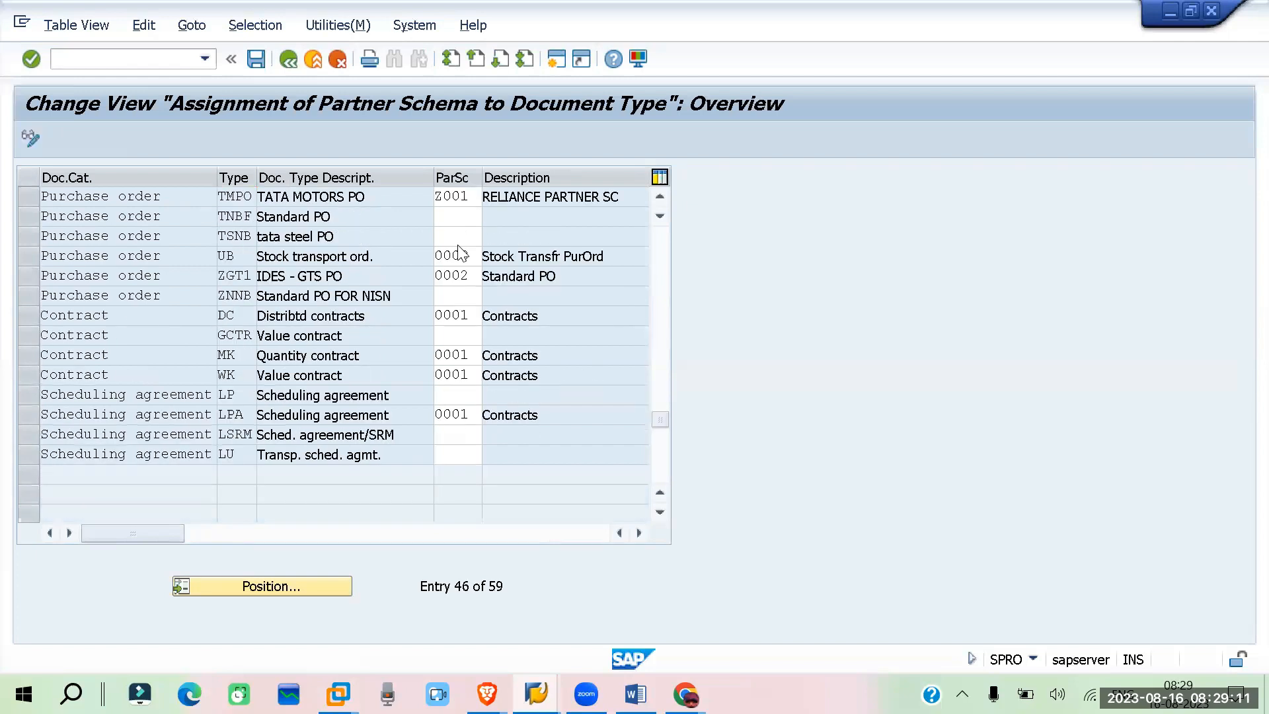
pyautogui.scroll(4, 460, 253)
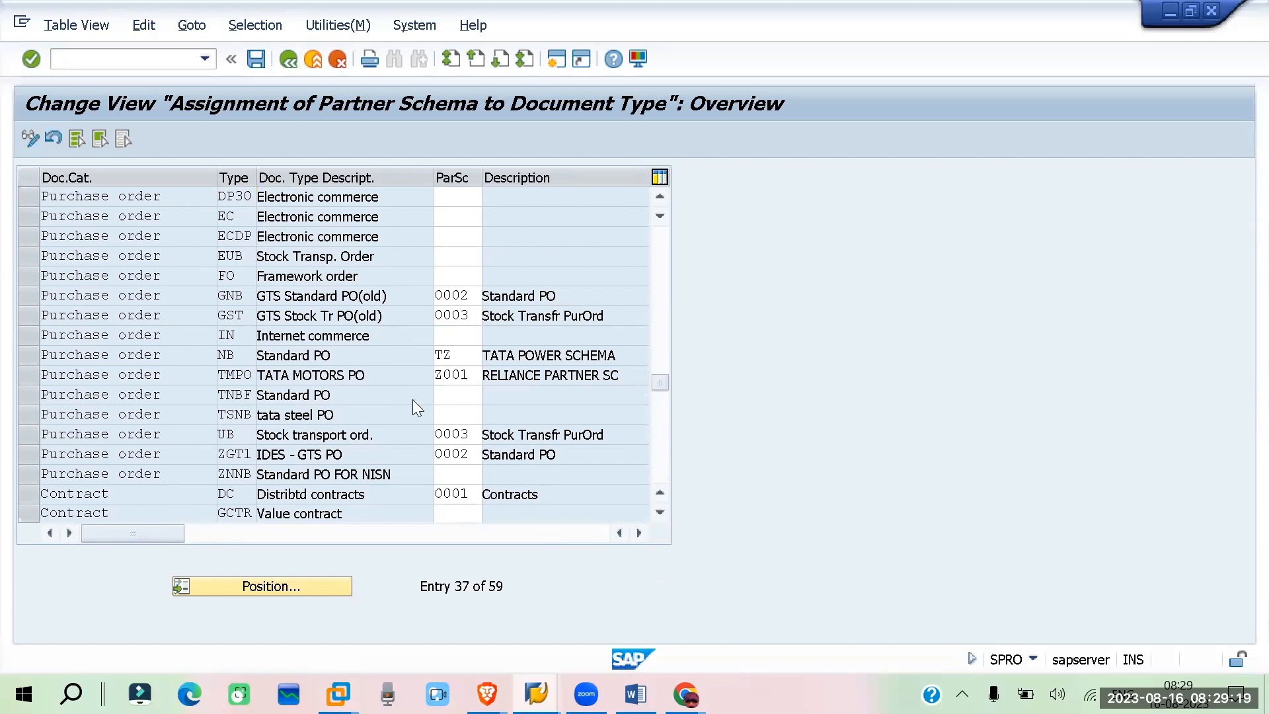
pyautogui.scroll(3, 412, 399)
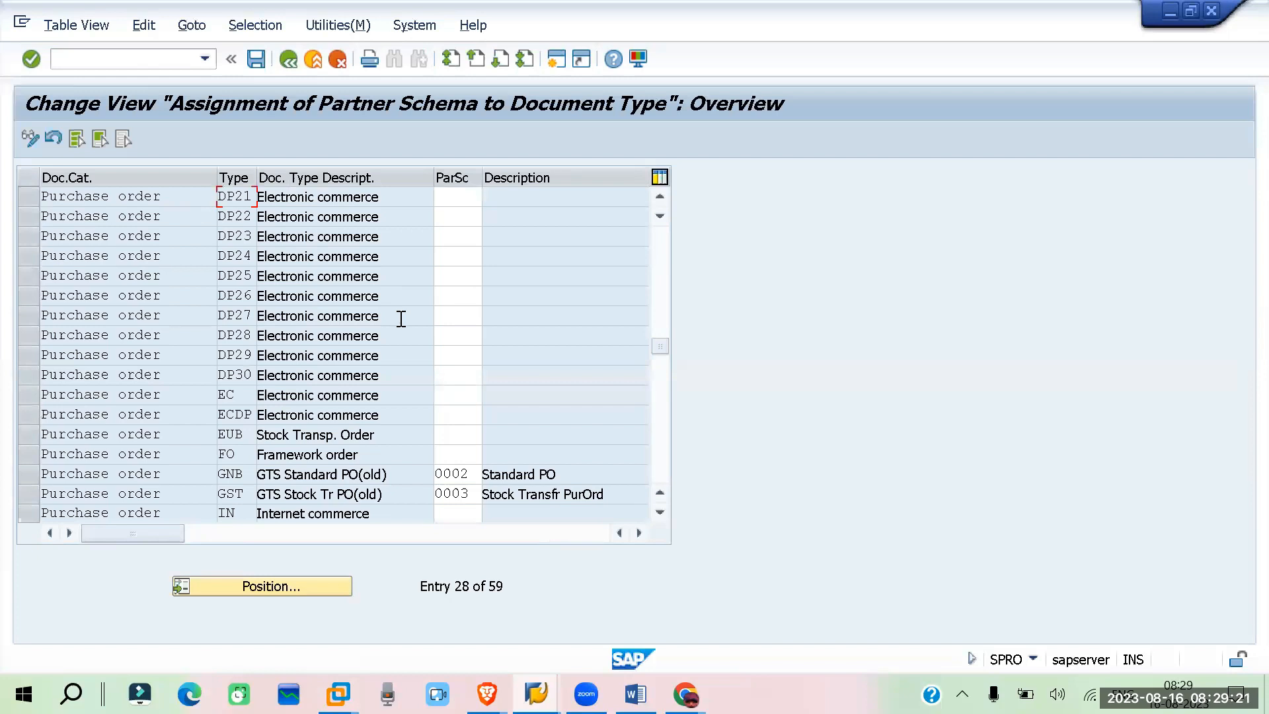
pyautogui.scroll(-4, 401, 318)
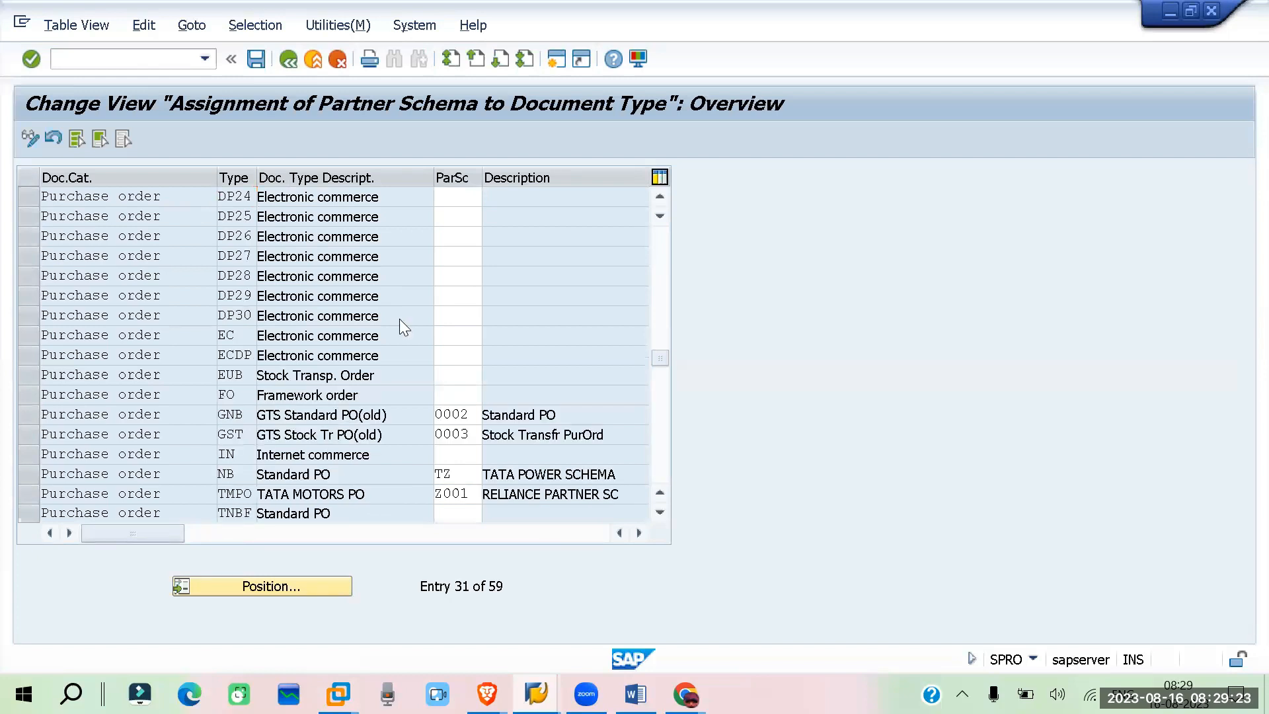
pyautogui.scroll(-2, 400, 318)
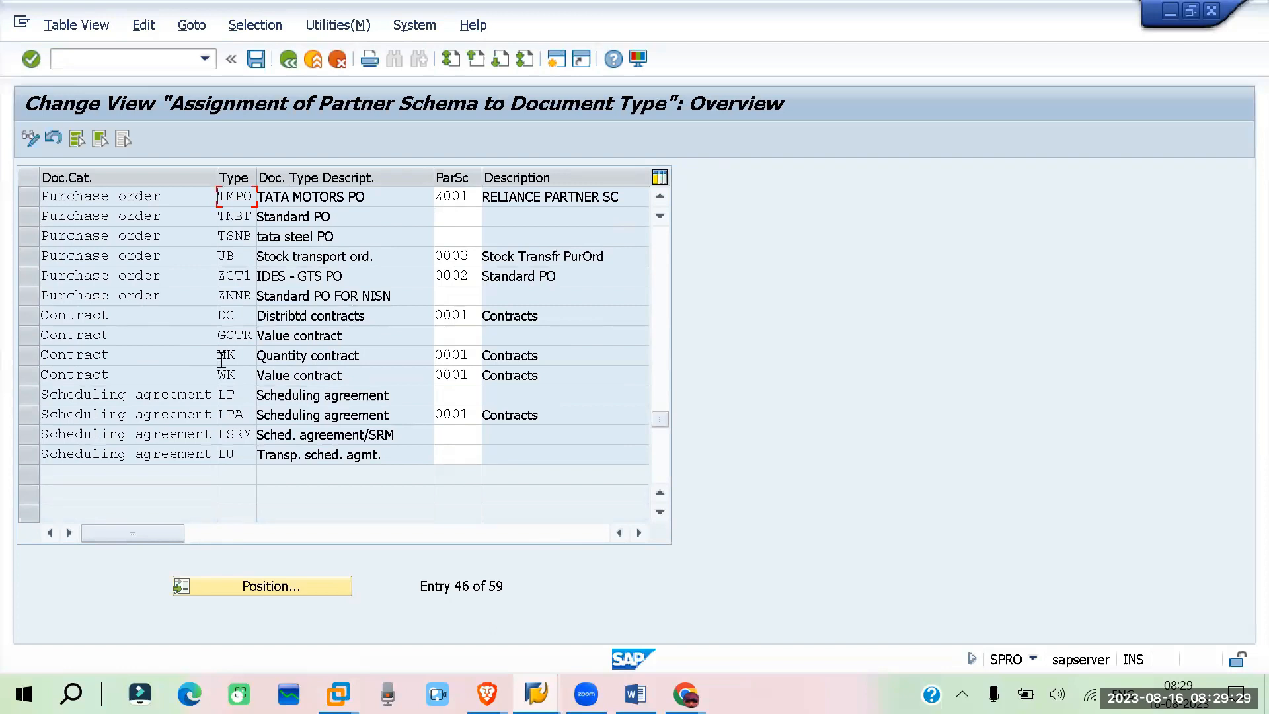
pyautogui.scroll(1, 222, 360)
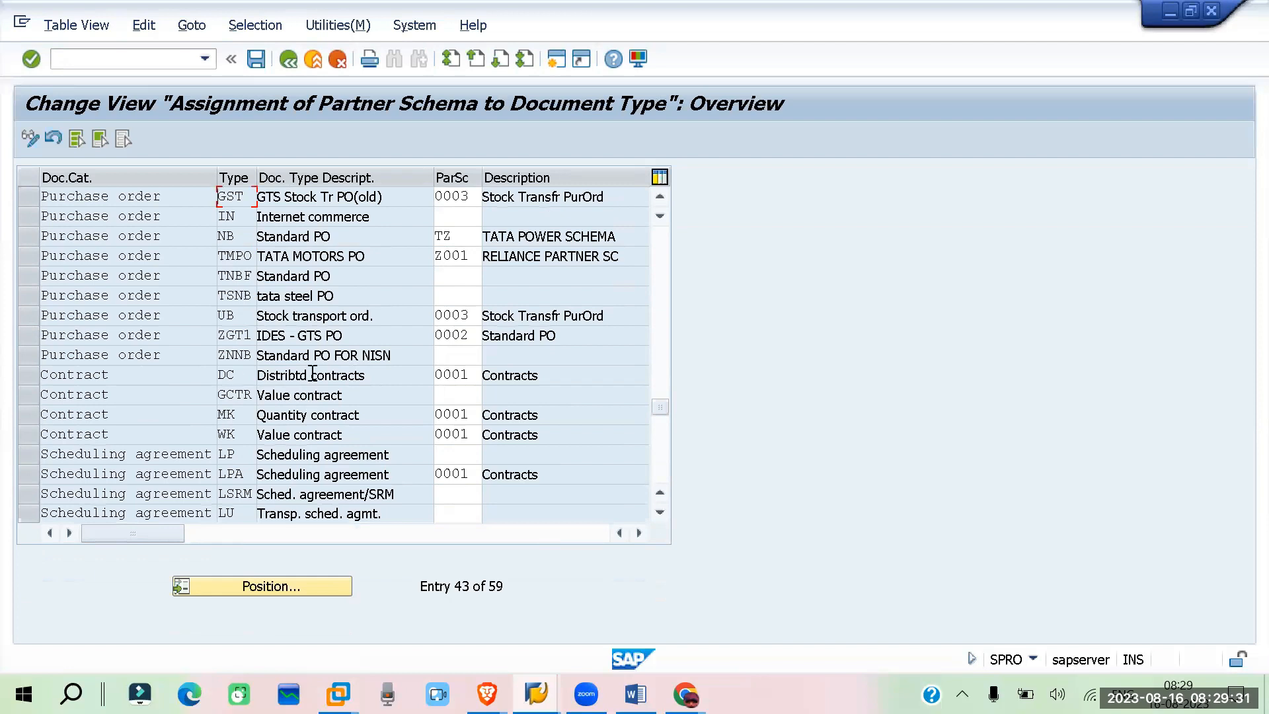
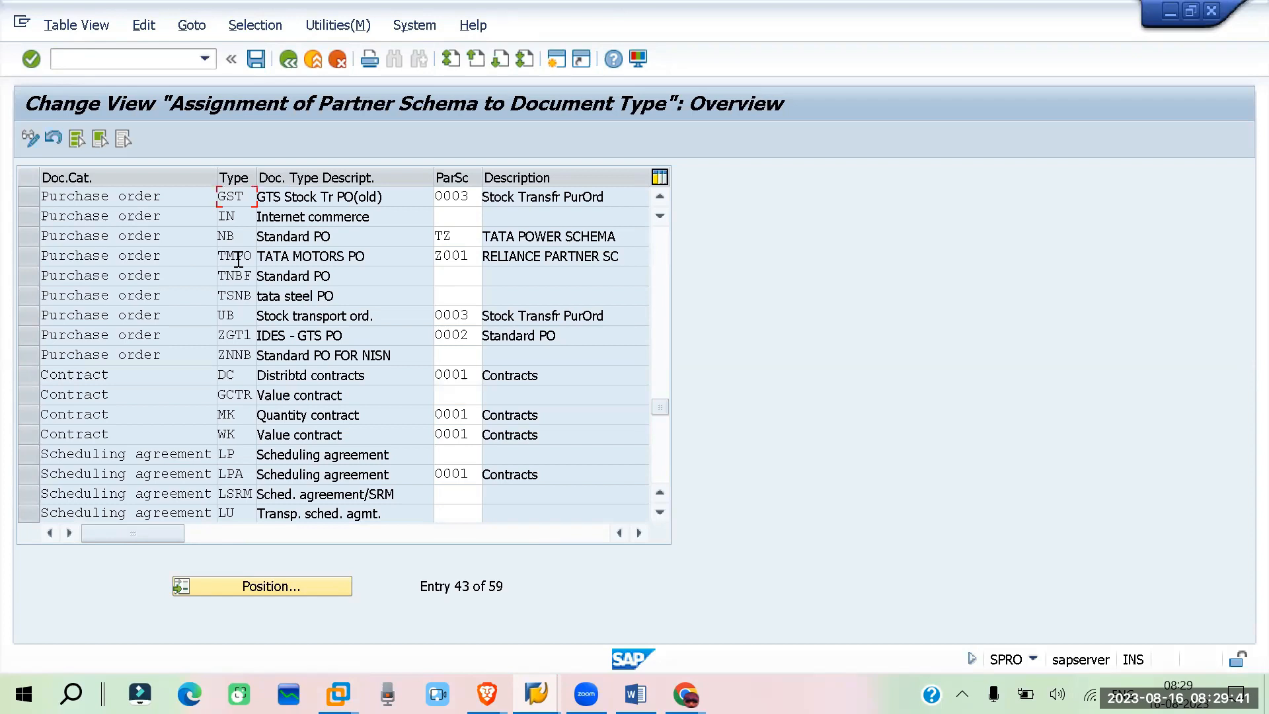
pyautogui.click(476, 257)
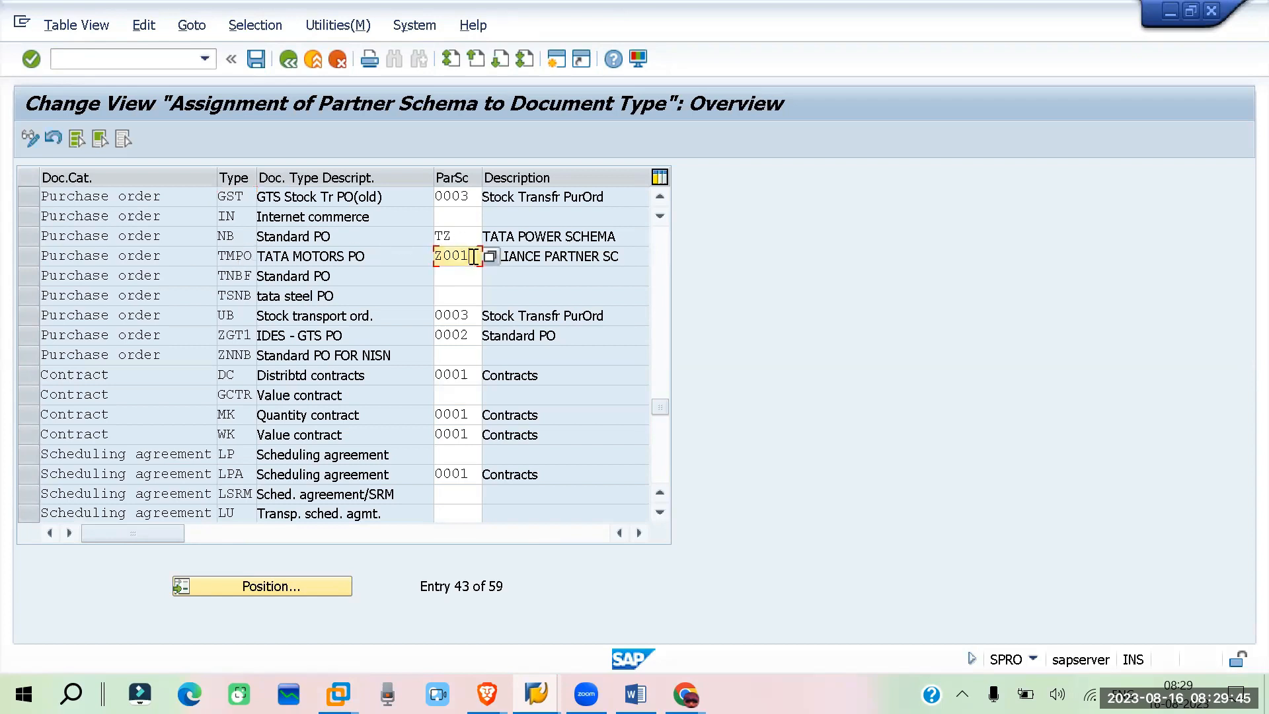
pyautogui.moveTo(475, 256); pyautogui.dragTo(429, 256)
# - Switch to the Create Purchase Order session, set the order type to TATA MOTORS PO and enter vendor MAIN VENDOR RELIANCE 3
pyautogui.moveTo(536, 694)
pyautogui.click(501, 641)
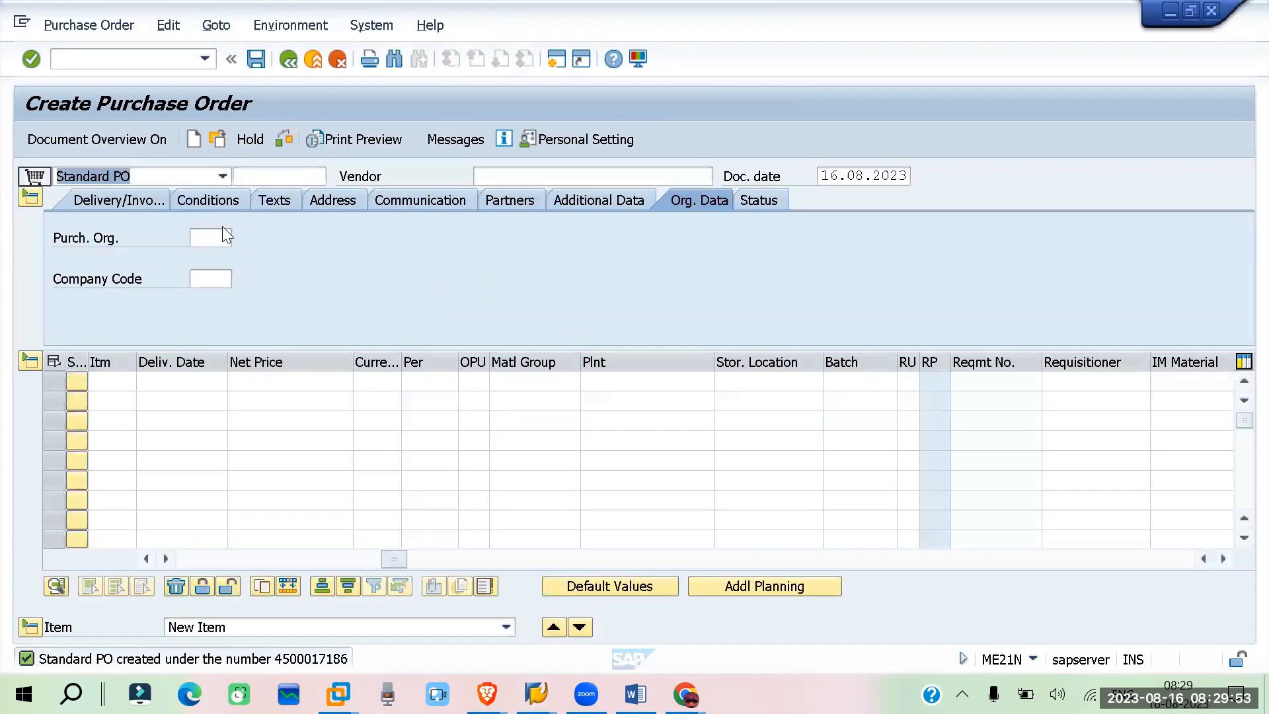
pyautogui.click(209, 177)
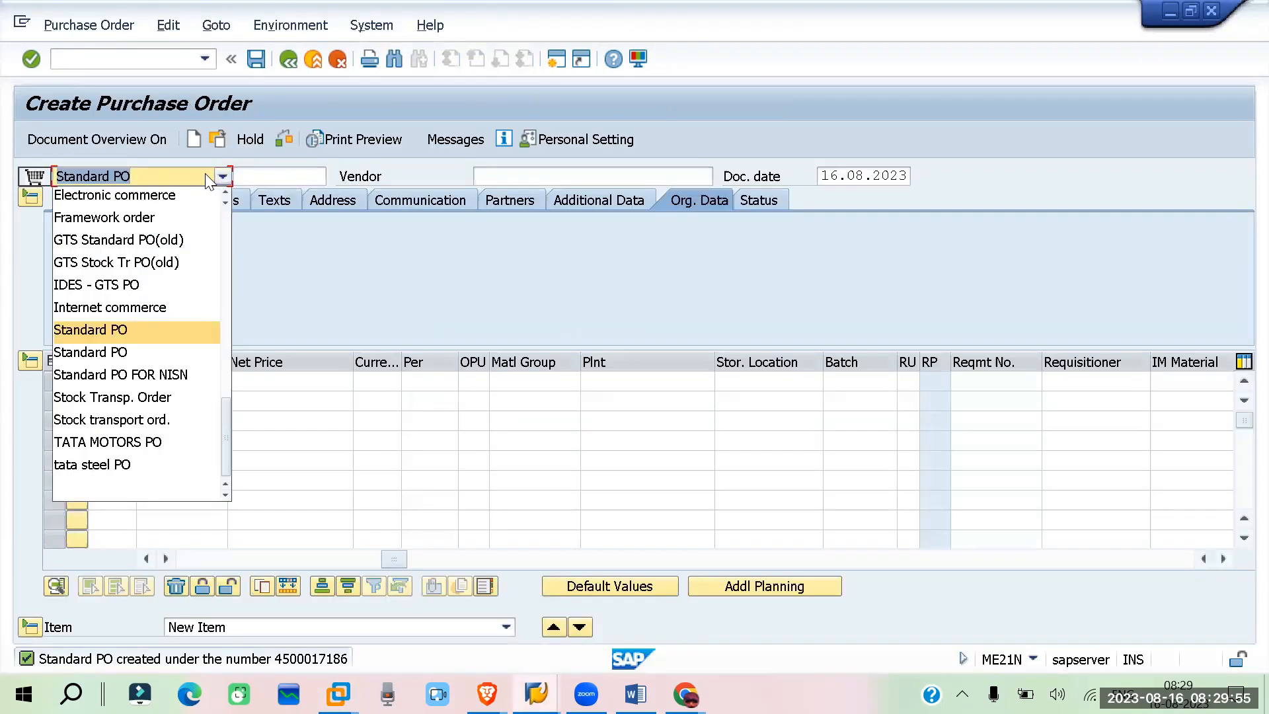
pyautogui.click(180, 443)
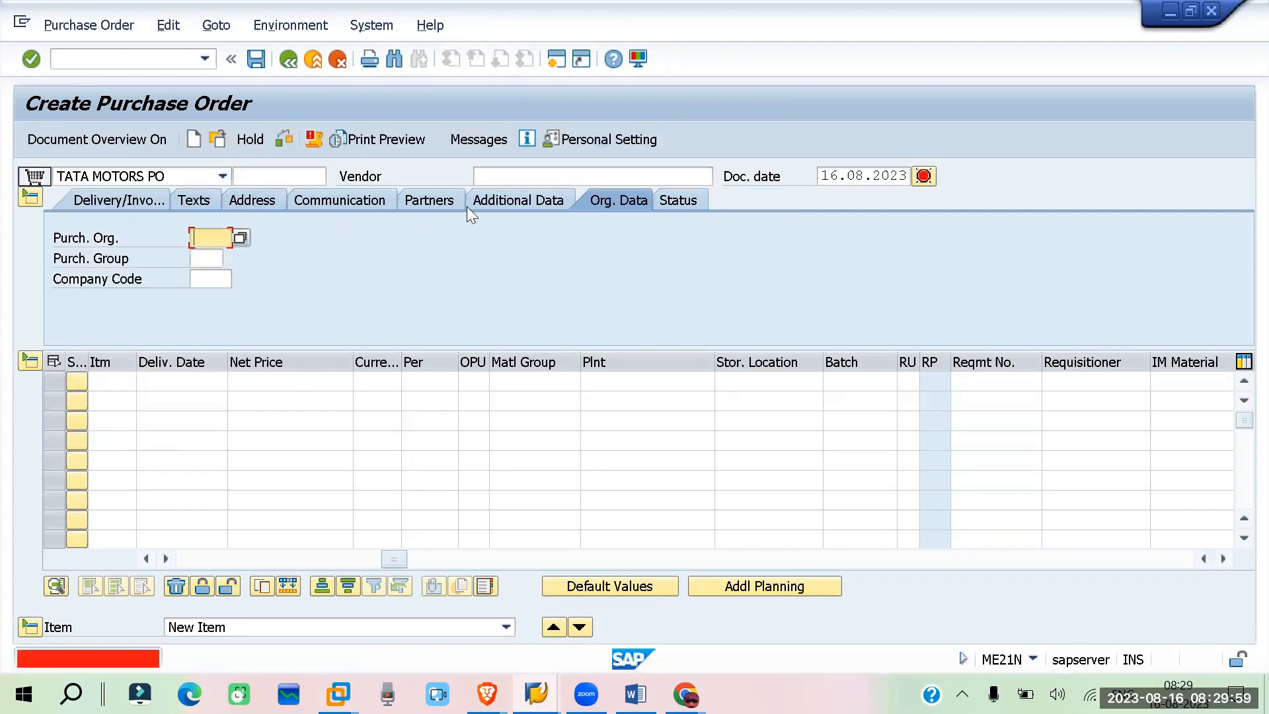
pyautogui.click(508, 175)
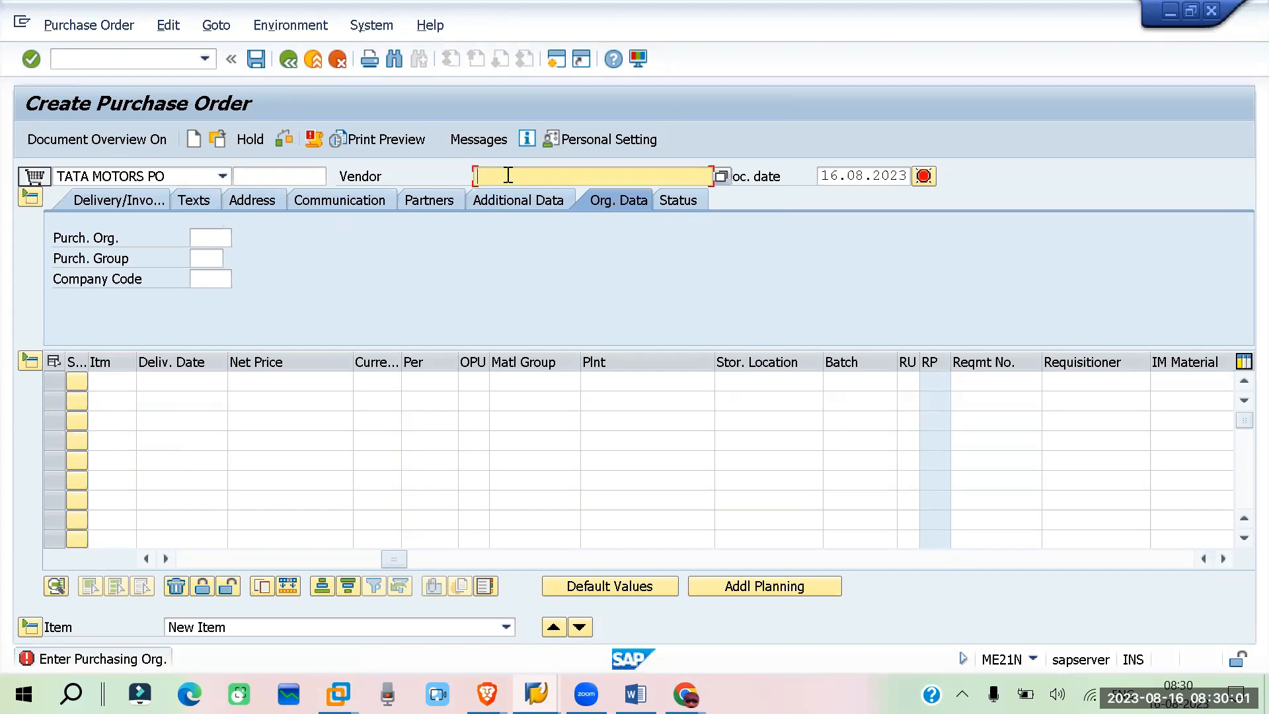
pyautogui.click(516, 194)
# - Fill in the organizational data with purchasing organization PORP, purchasing group ZR1 and company code NI01
pyautogui.click(217, 234)
pyautogui.write('PORP')
pyautogui.press('Tab')
pyautogui.write('ZR1')
pyautogui.click(218, 279)
pyautogui.write('ni01')
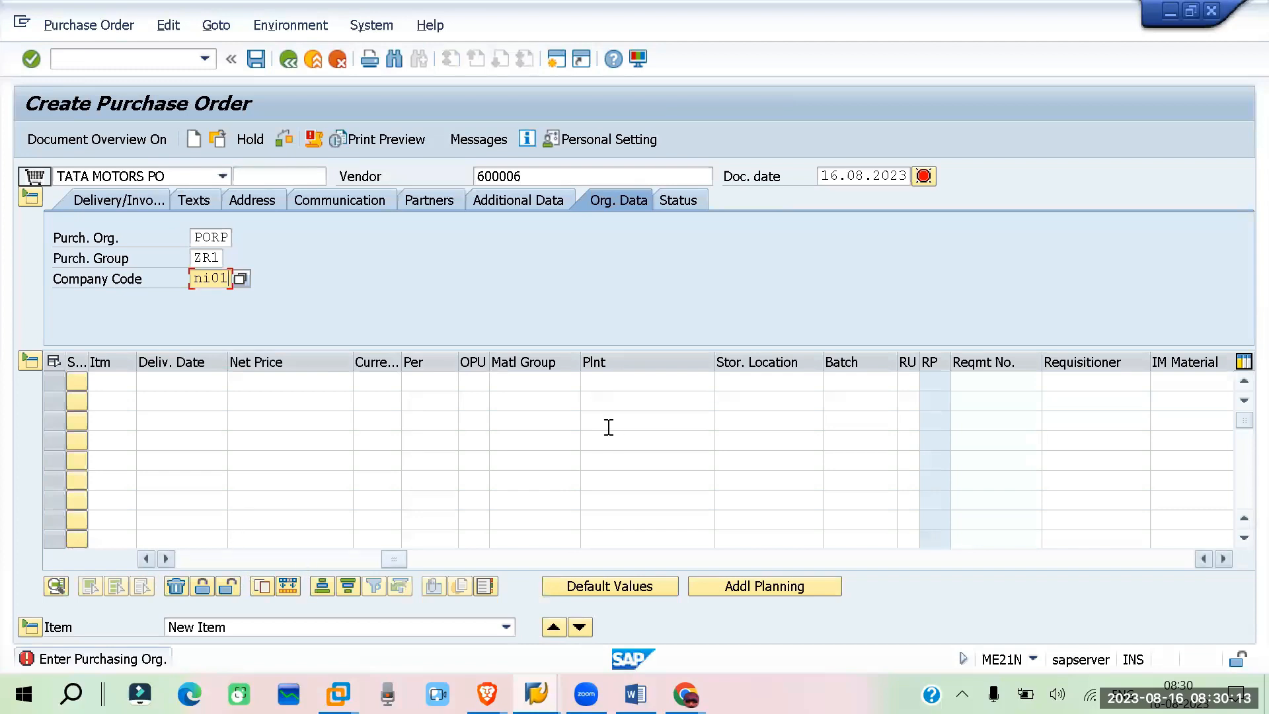
# - Enter the first item with material 1343, quantity 100, plant RP01 and a storage location
pyautogui.click(624, 376)
pyautogui.click(625, 403)
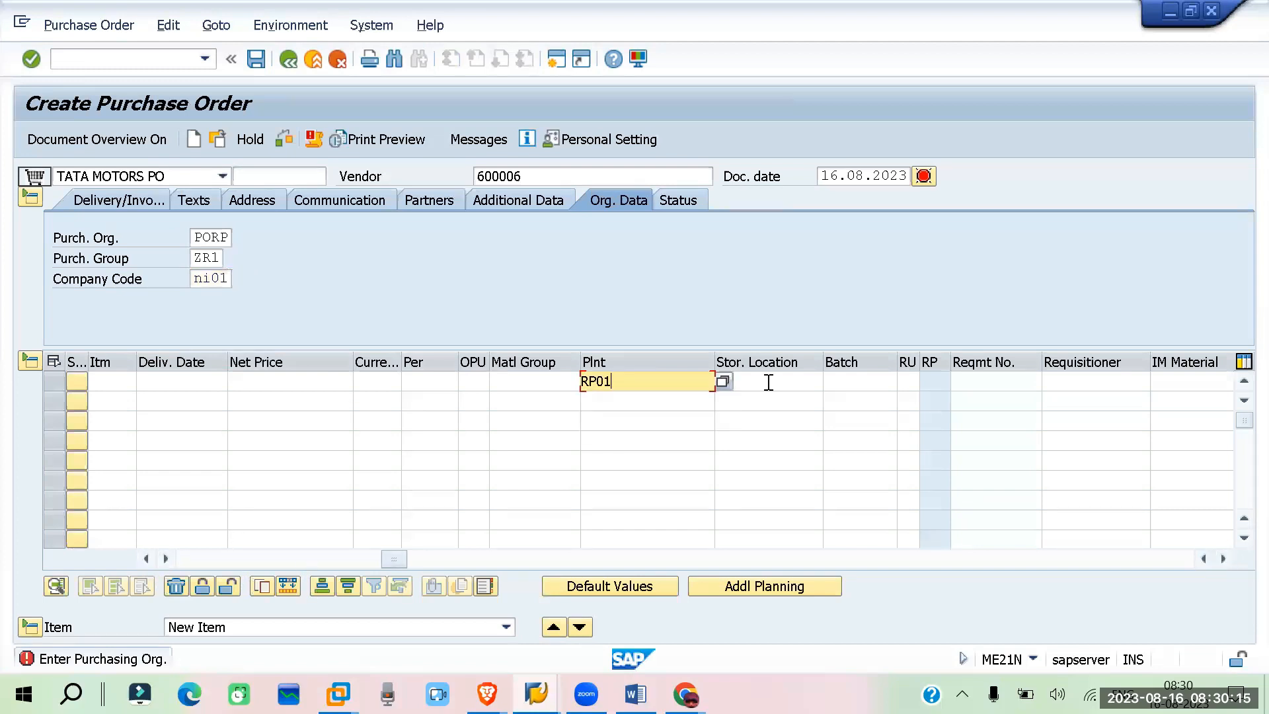
pyautogui.click(766, 382)
pyautogui.click(761, 403)
pyautogui.moveTo(399, 562); pyautogui.dragTo(136, 566)
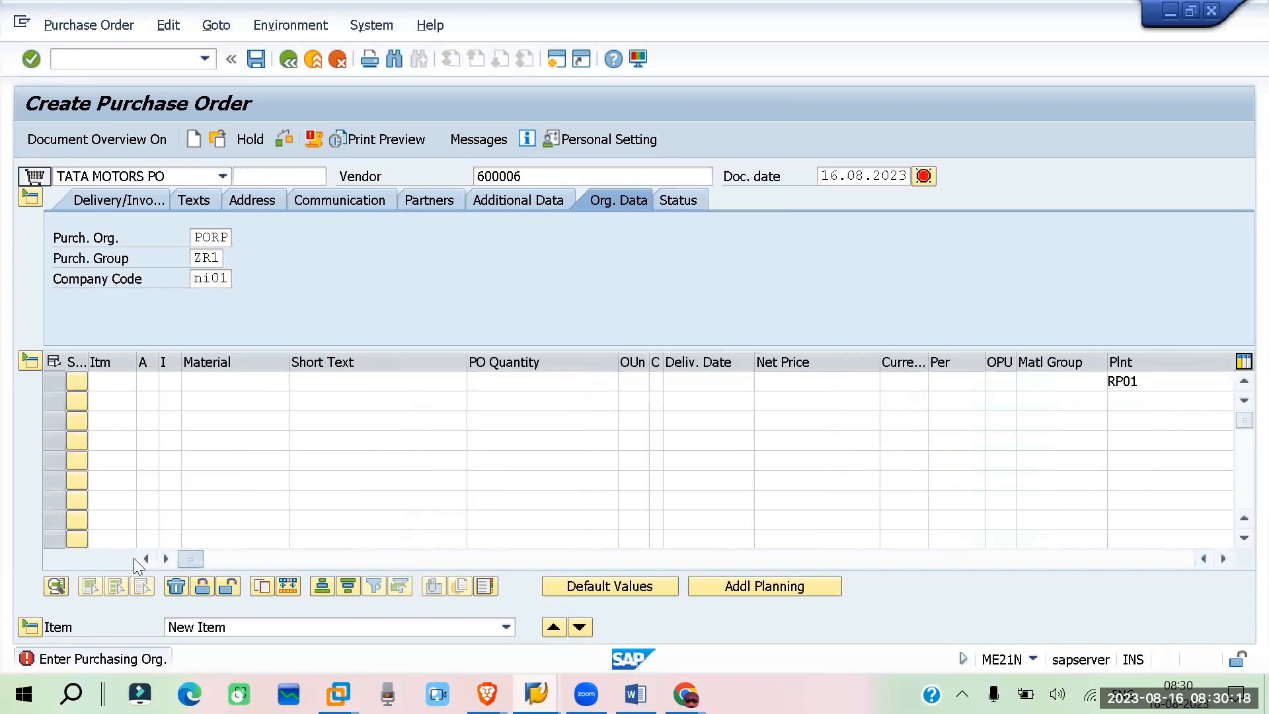
pyautogui.click(207, 382)
pyautogui.click(224, 400)
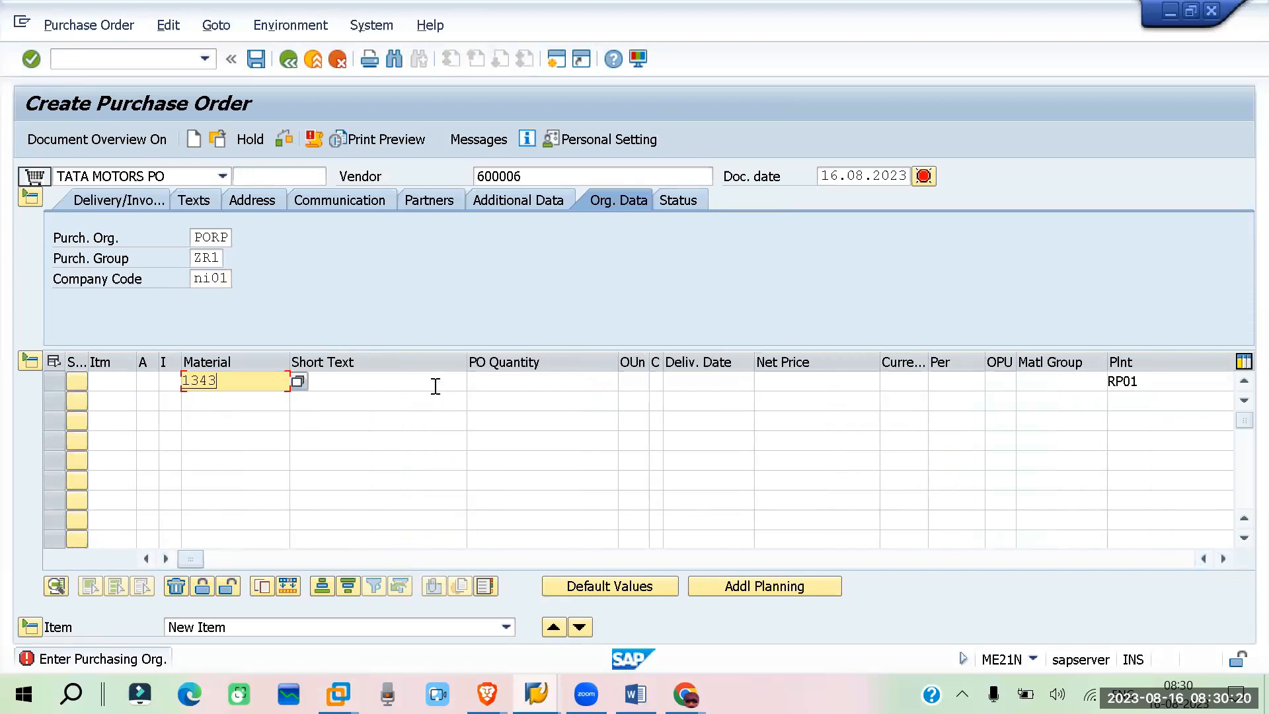
pyautogui.click(597, 383)
pyautogui.click(594, 401)
pyautogui.press('Return')
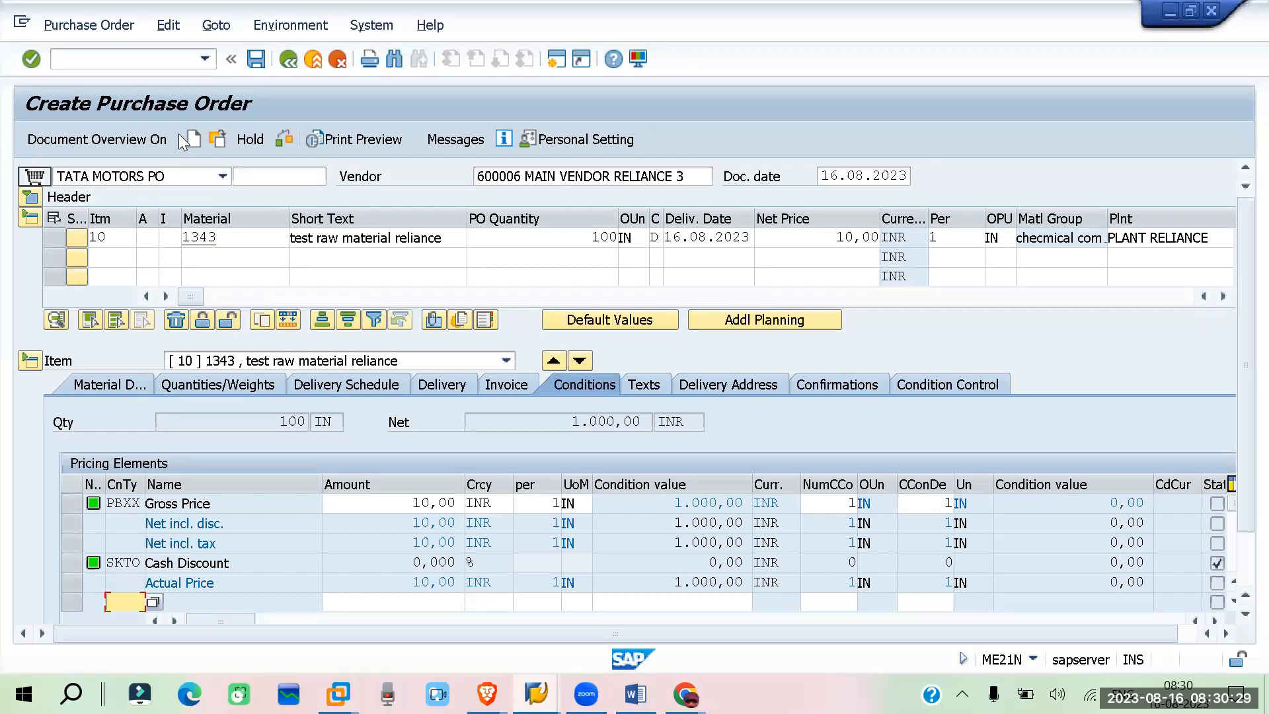
# - Check the TATA MOTORS purchase order for errors, acknowledge the message and save the order
pyautogui.click(284, 140)
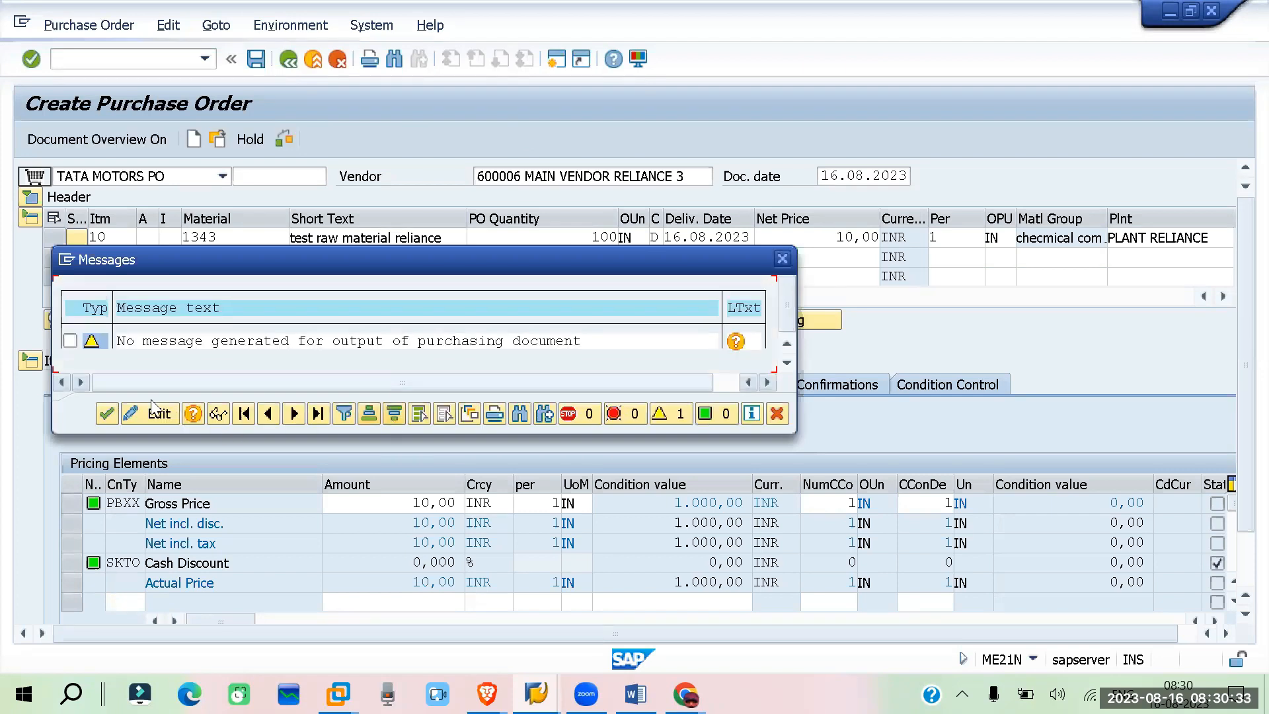
pyautogui.click(108, 415)
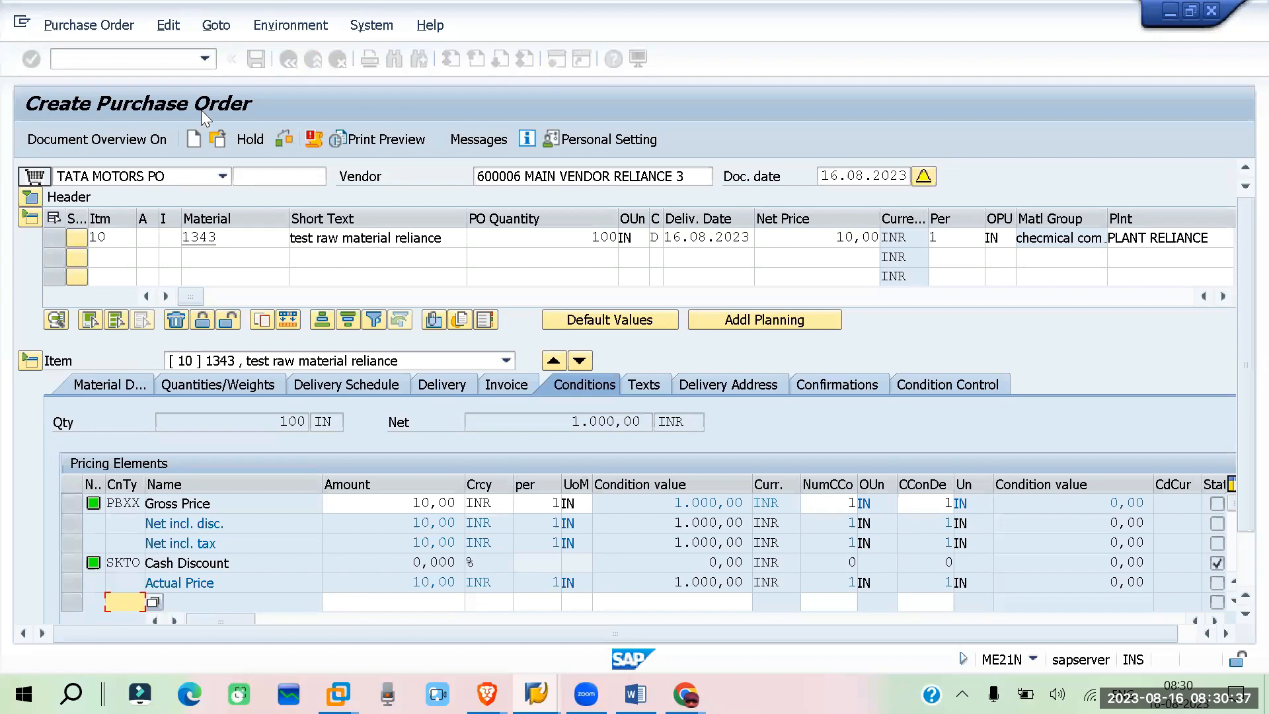
pyautogui.click(310, 133)
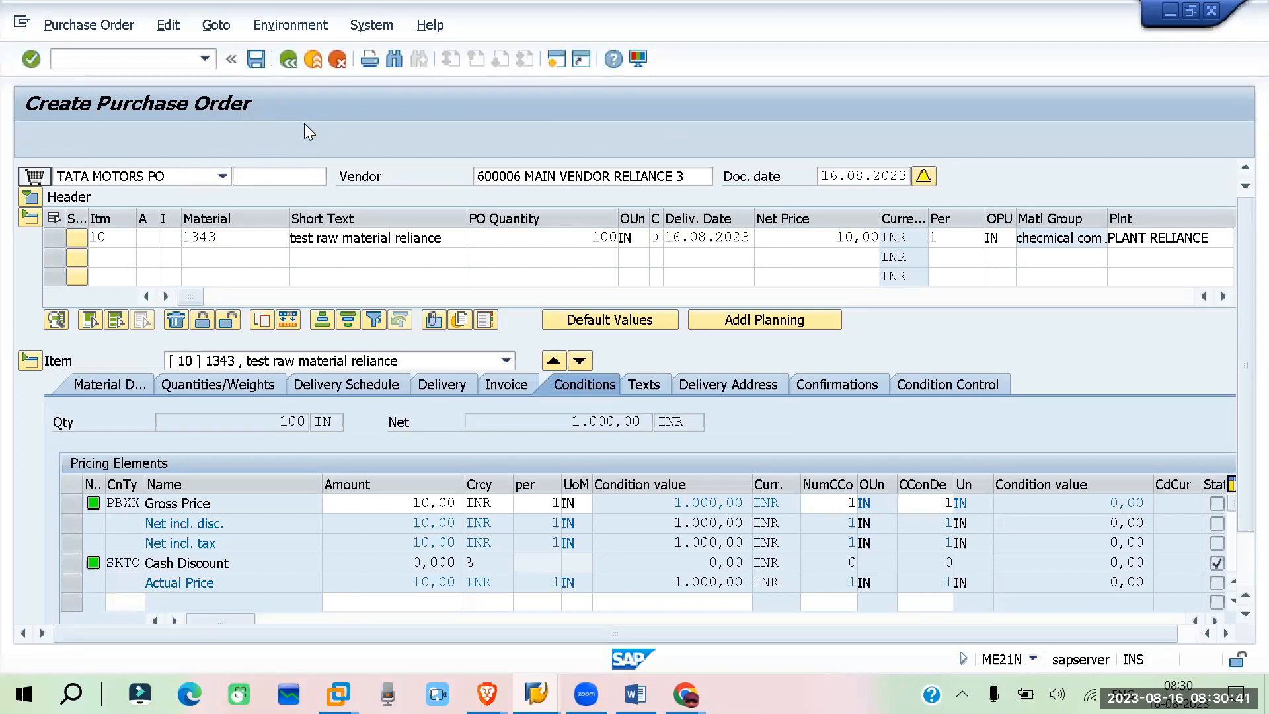
pyautogui.click(344, 394)
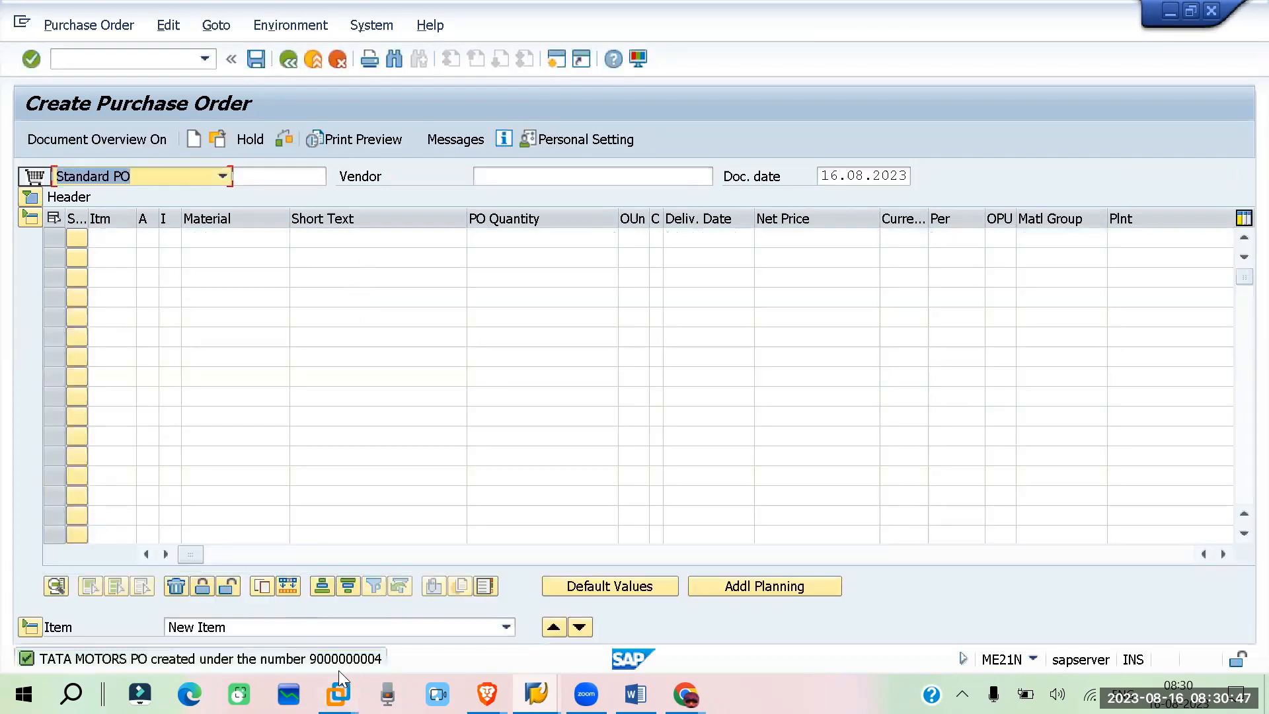
# - Copy the new purchase order's number from the creation message's details and switch to the Goods Receipt session
pyautogui.doubleClick(305, 660)
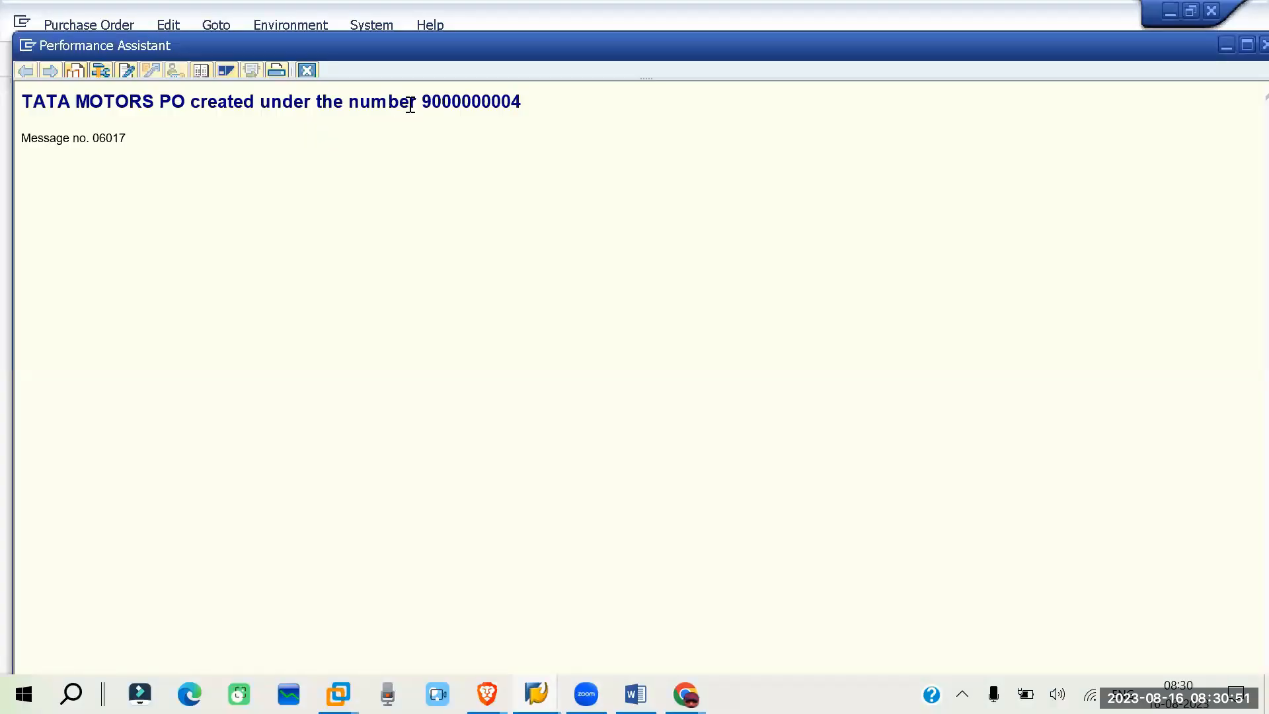
pyautogui.moveTo(422, 101); pyautogui.dragTo(548, 117)
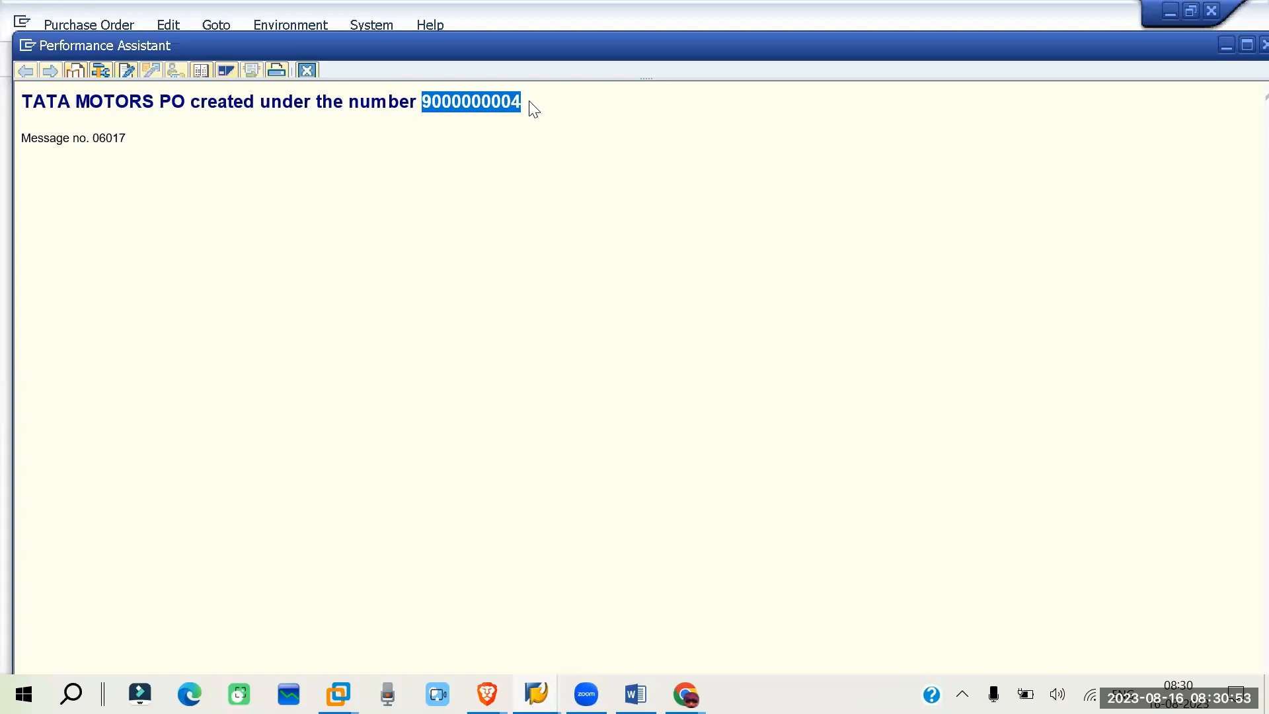
pyautogui.click(535, 694)
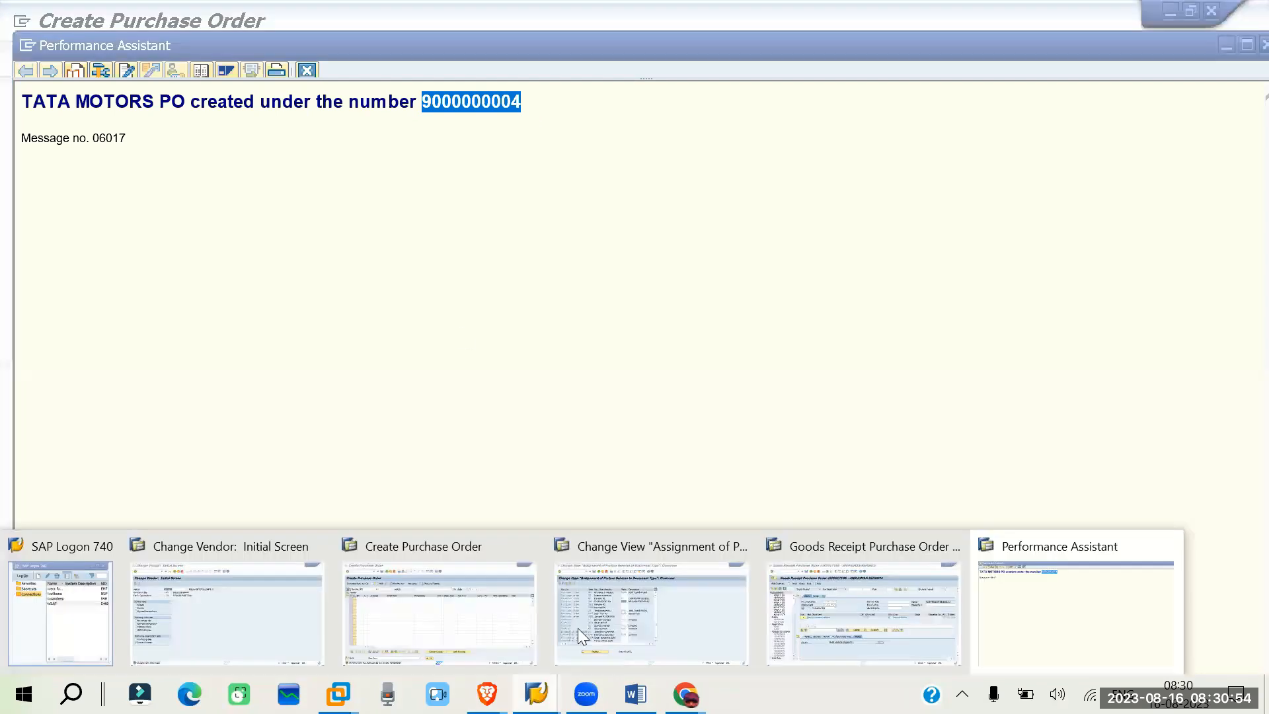
pyautogui.click(857, 612)
# - Try to load the copied purchase order number into the goods receipt that is already open
pyautogui.click(551, 174)
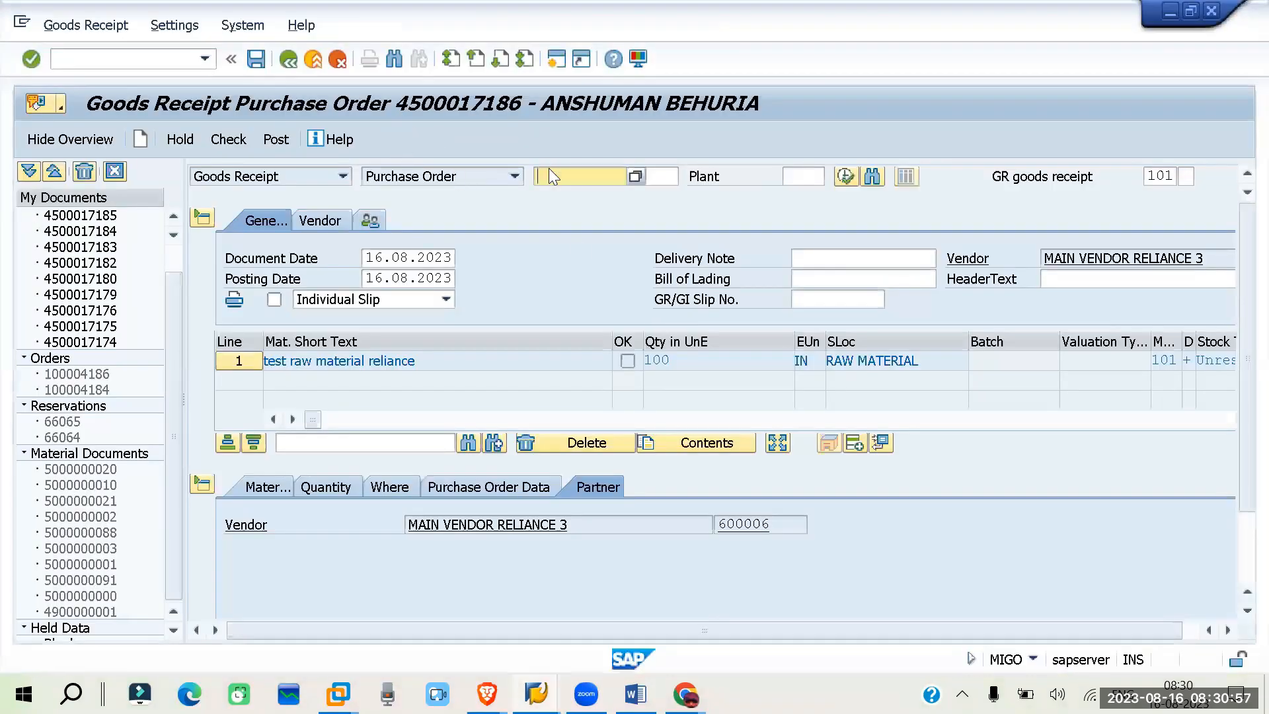
pyautogui.hotkey('ctrl', 'v')
pyautogui.press('Return')
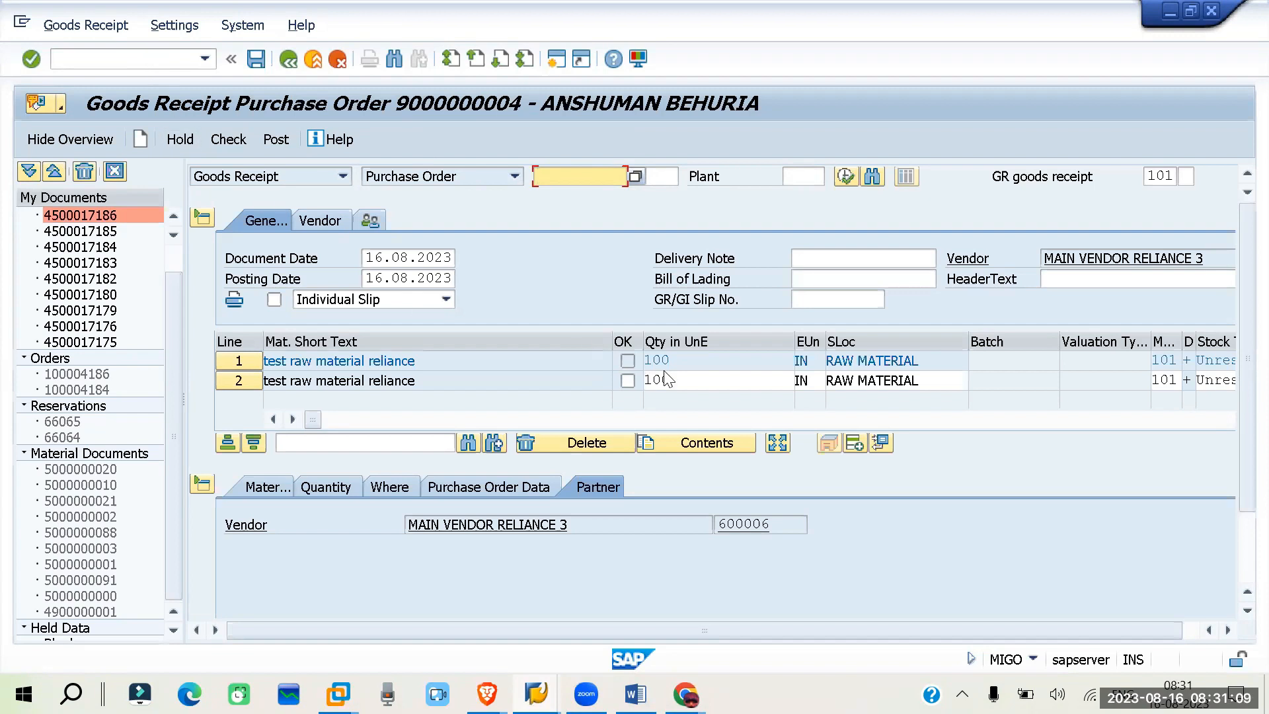
# - Restart transaction MIGO, load the copied purchase order number and display the item's partner data
pyautogui.click(158, 59)
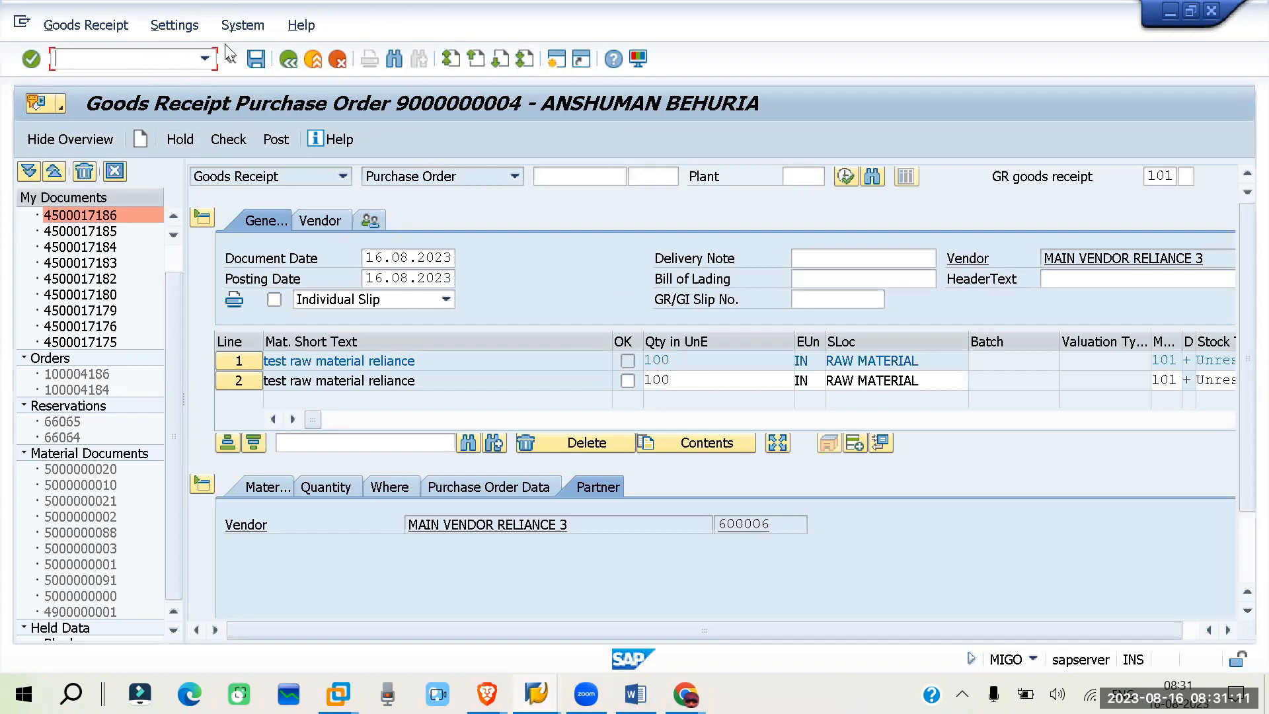
pyautogui.write('/NMIGO')
pyautogui.press('Return')
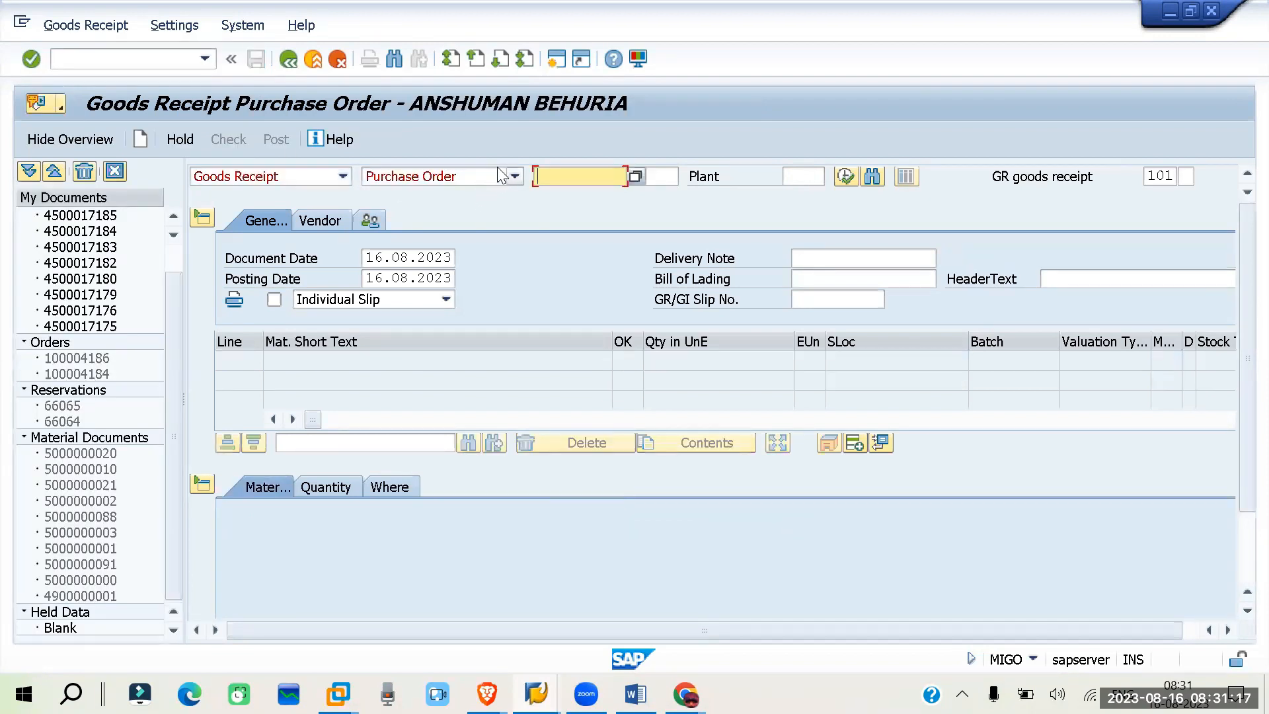
pyautogui.press('Return')
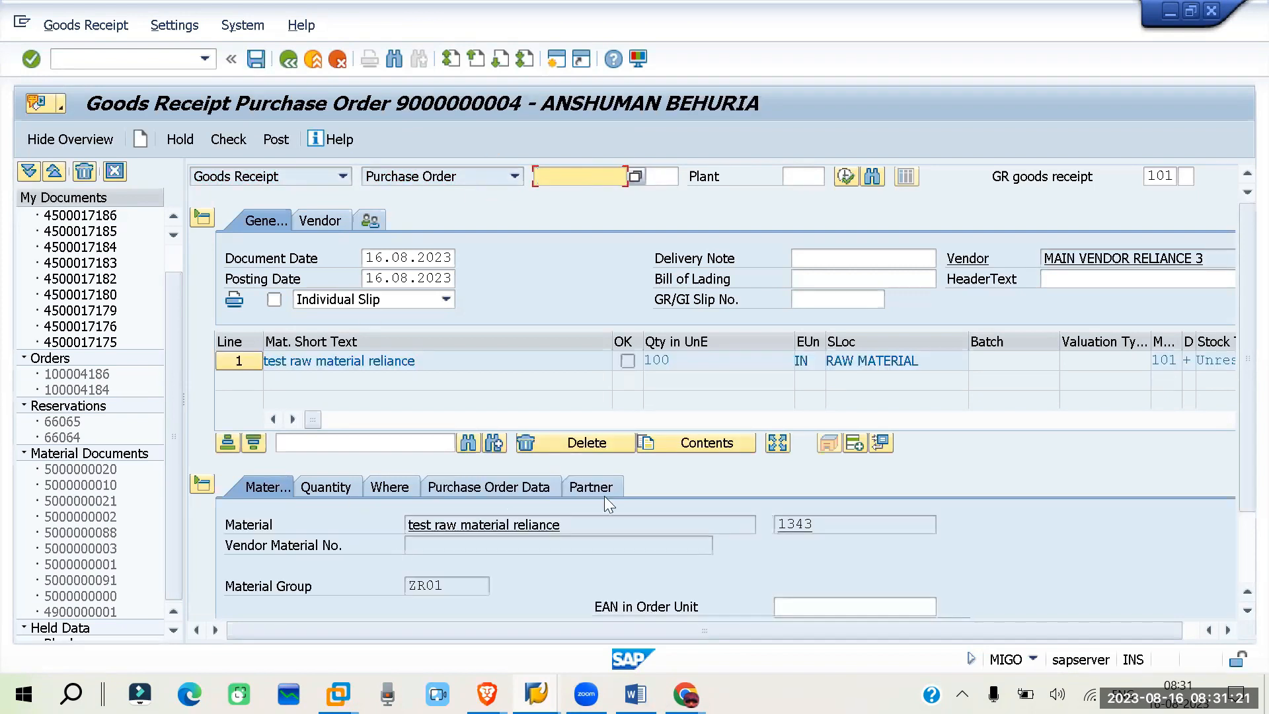
pyautogui.click(590, 487)
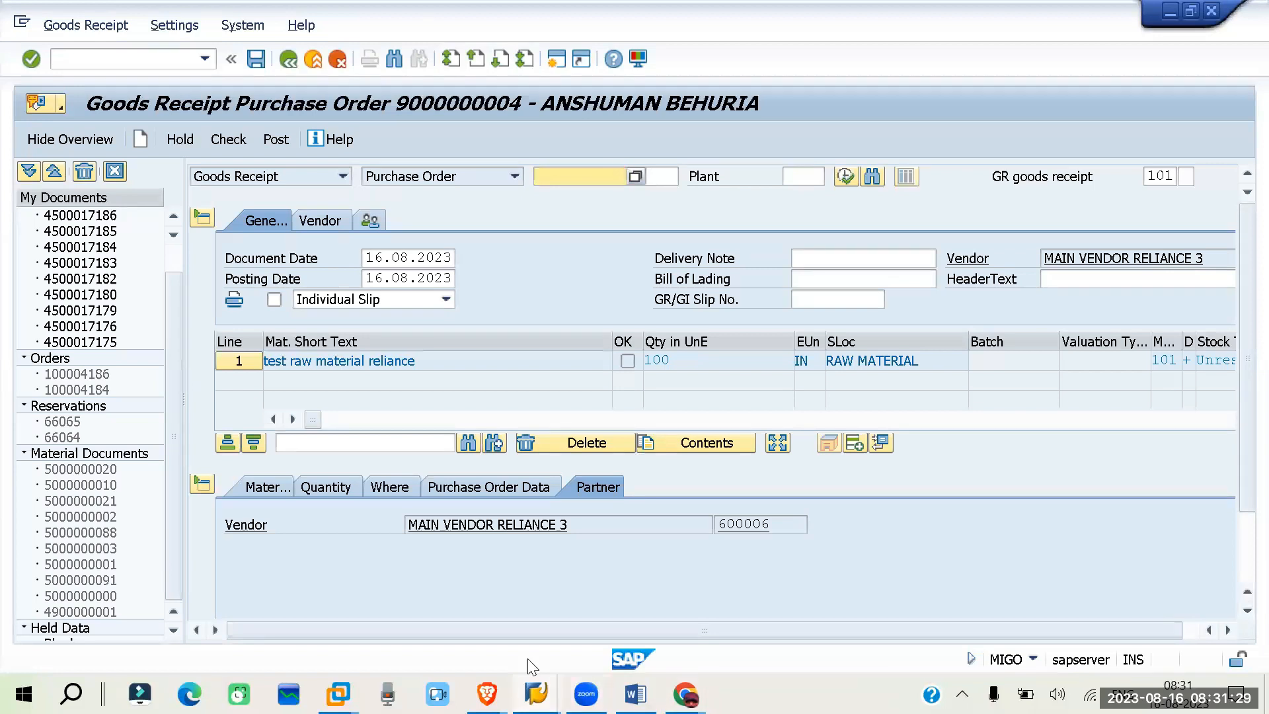
# - Review the partner schemas assigned to the Standard PO and TATA MOTORS PO document types and return to the IMG structure
pyautogui.moveTo(536, 694)
pyautogui.click(822, 618)
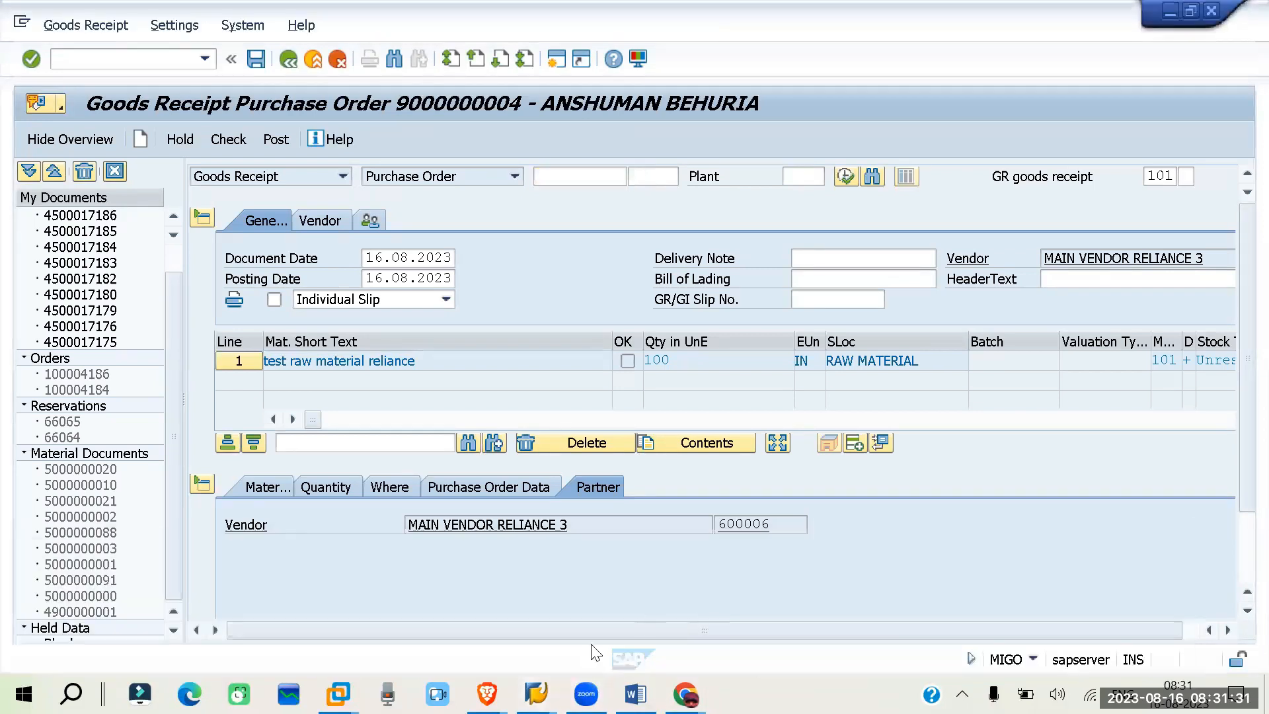
pyautogui.moveTo(536, 694)
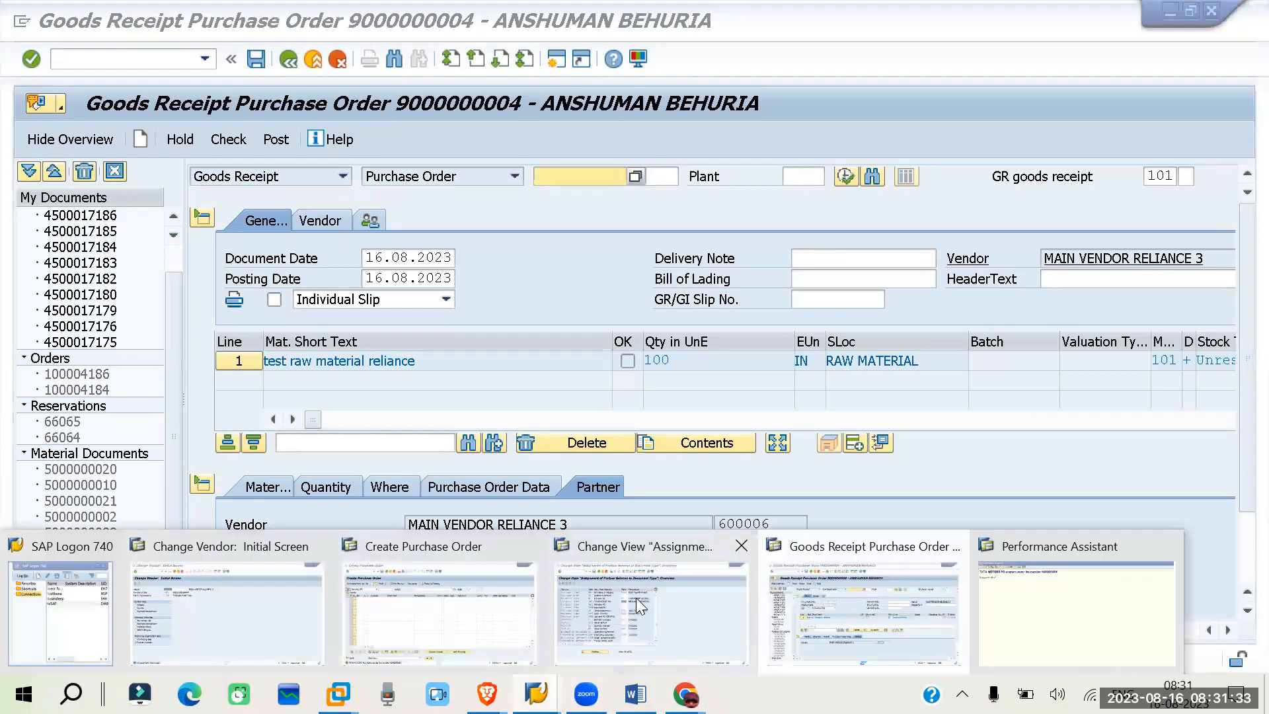
pyautogui.click(636, 597)
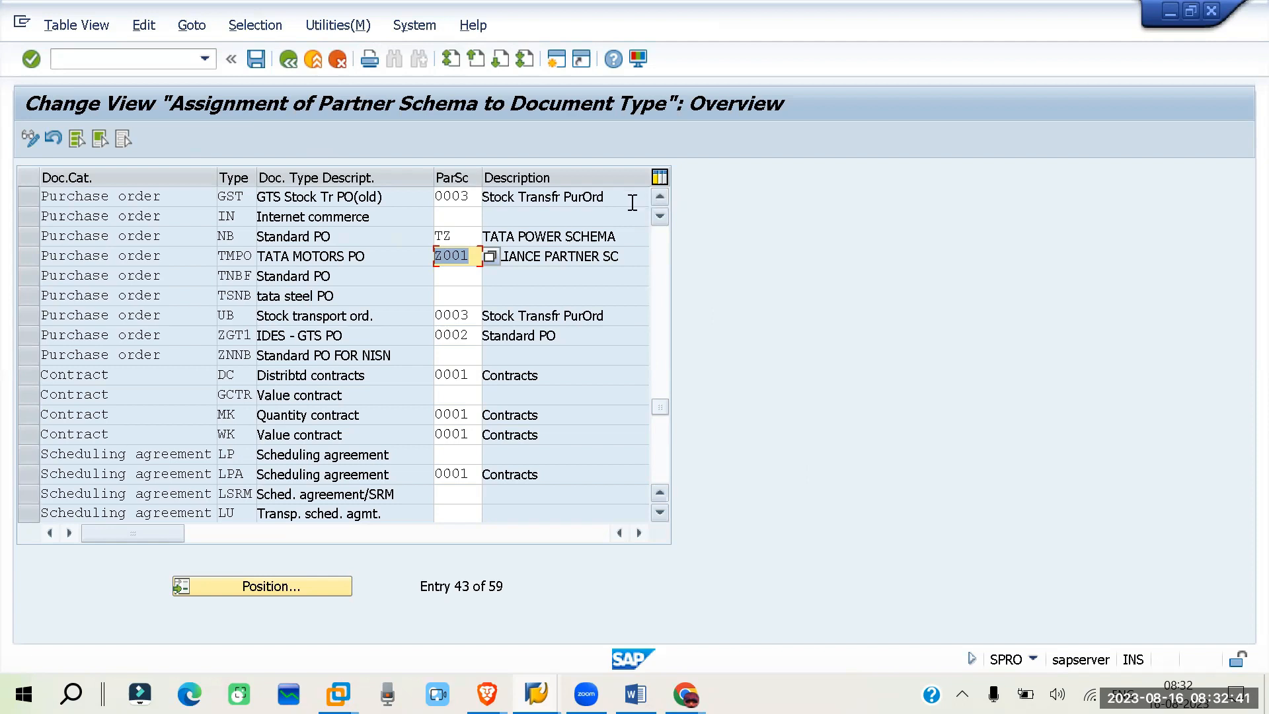
pyautogui.click(252, 368)
pyautogui.scroll(4, 251, 366)
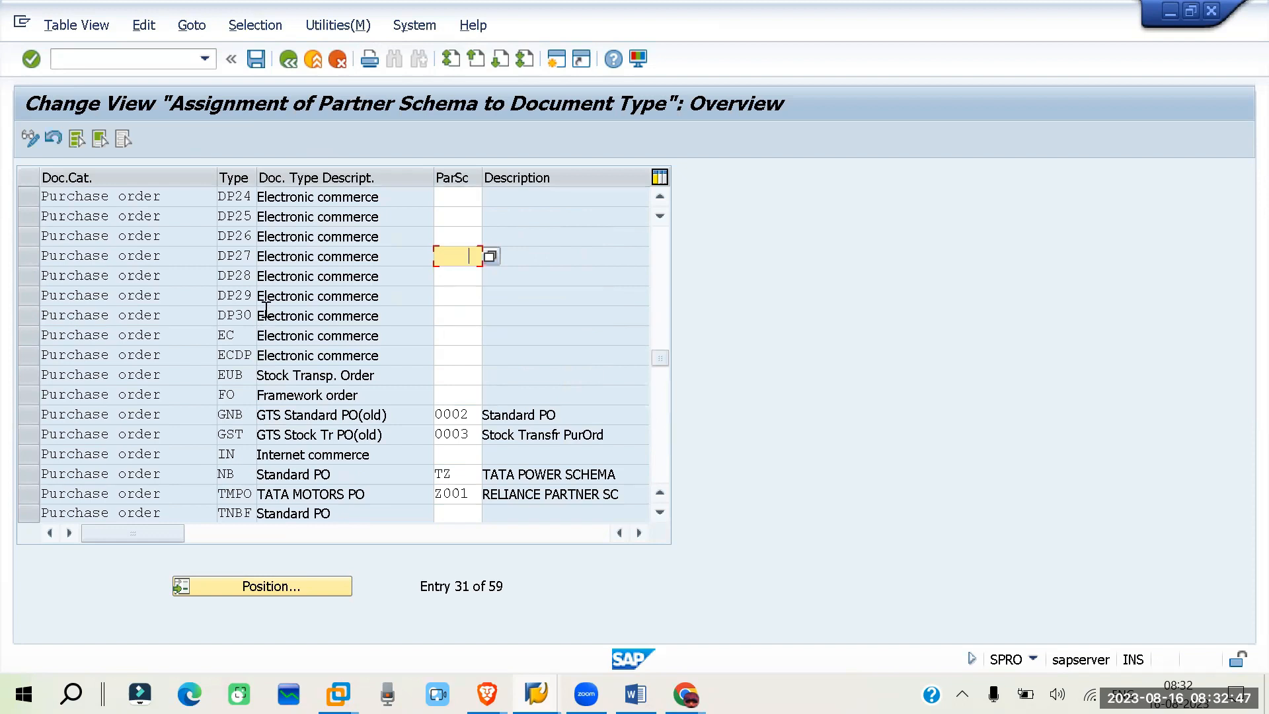
pyautogui.click(267, 310)
pyautogui.scroll(-1, 266, 309)
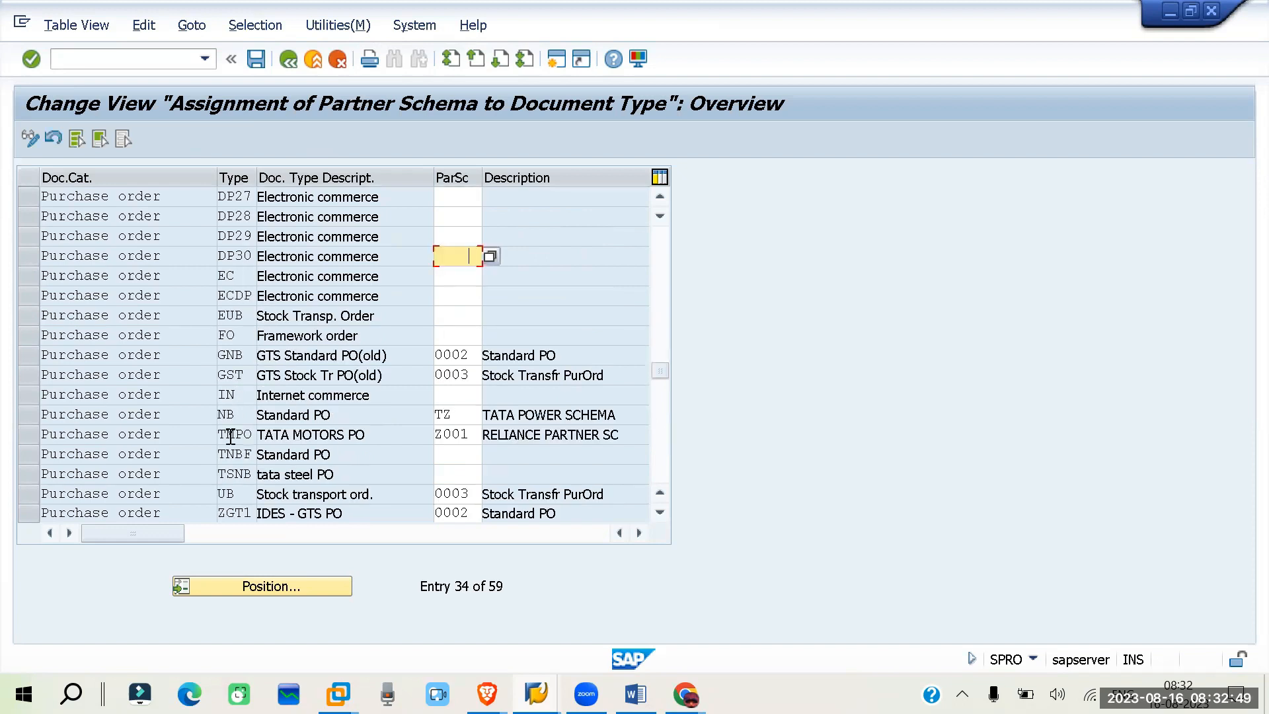
pyautogui.click(459, 414)
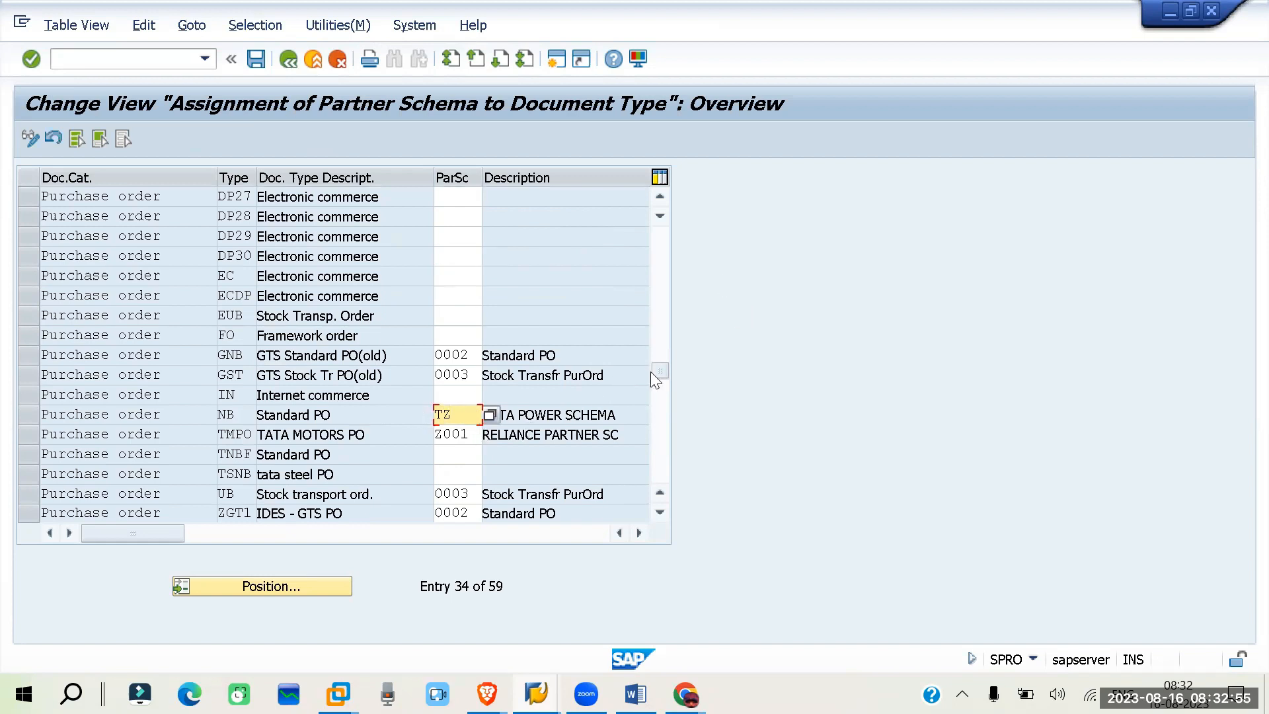
pyautogui.click(288, 59)
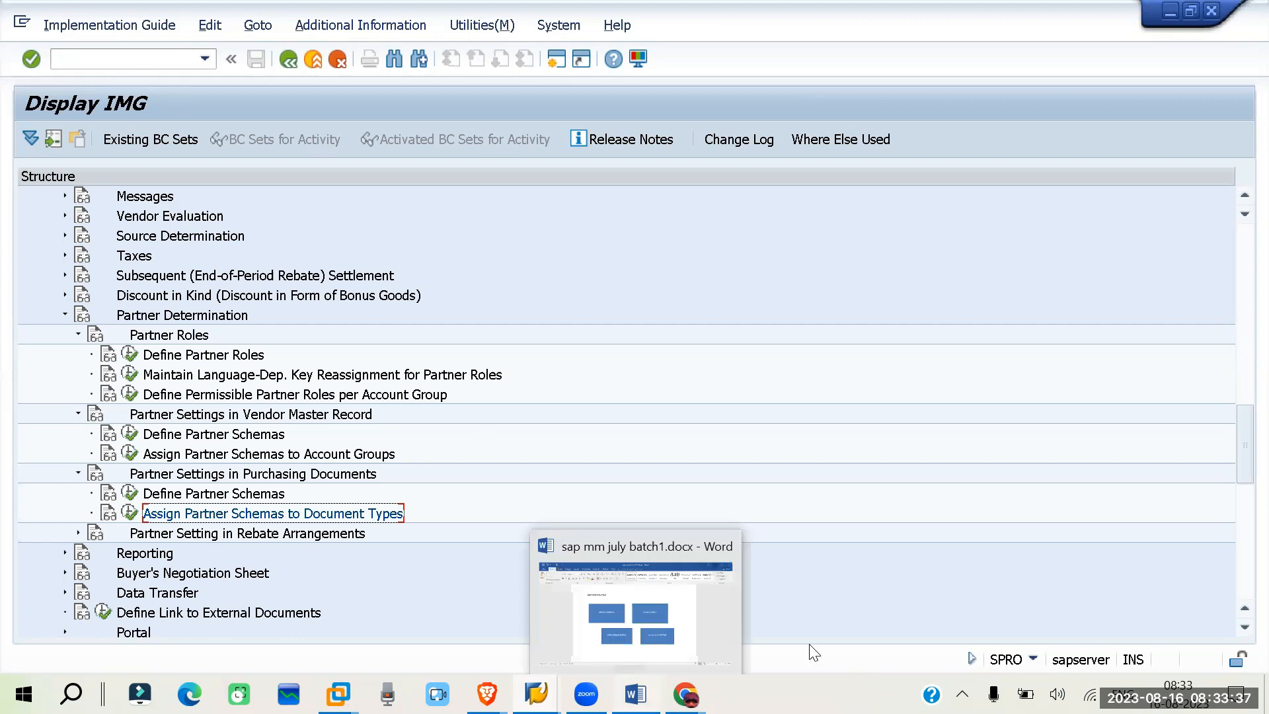
# - Switch to the Word document sap mm july batch1.docx and go to the blank area beneath the partner function boxes
pyautogui.click(636, 694)
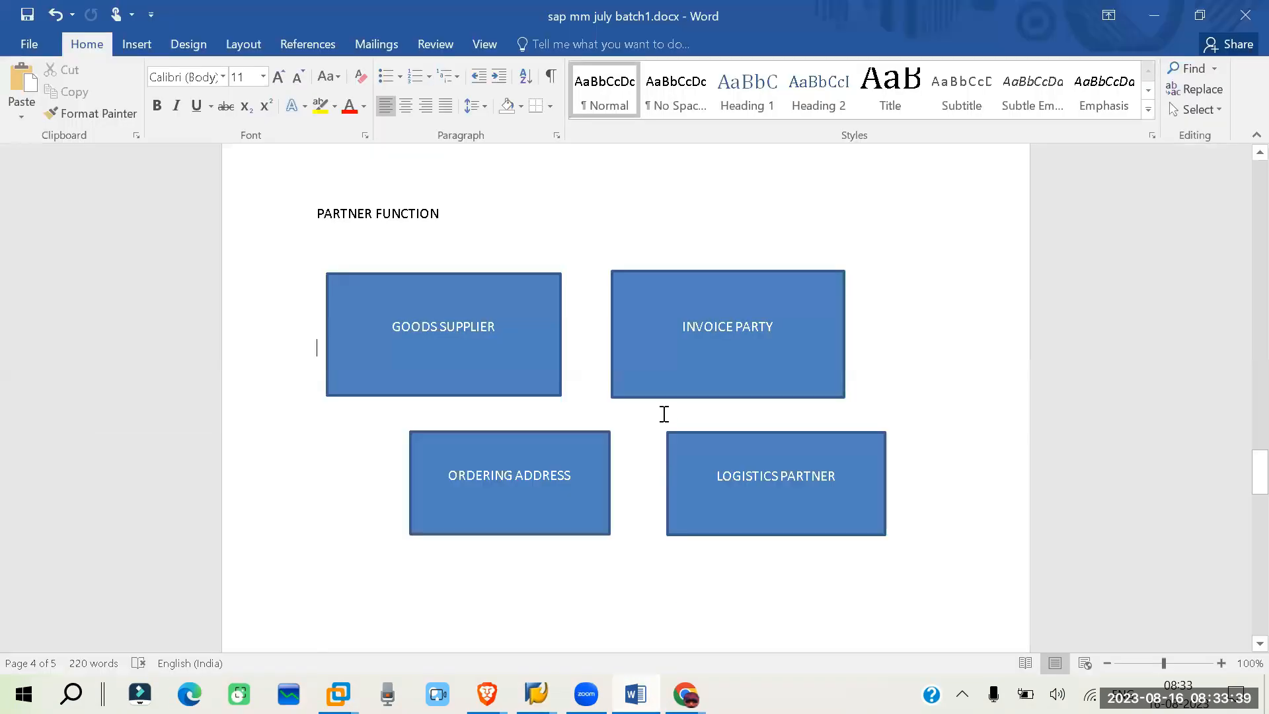
pyautogui.scroll(-5, 562, 319)
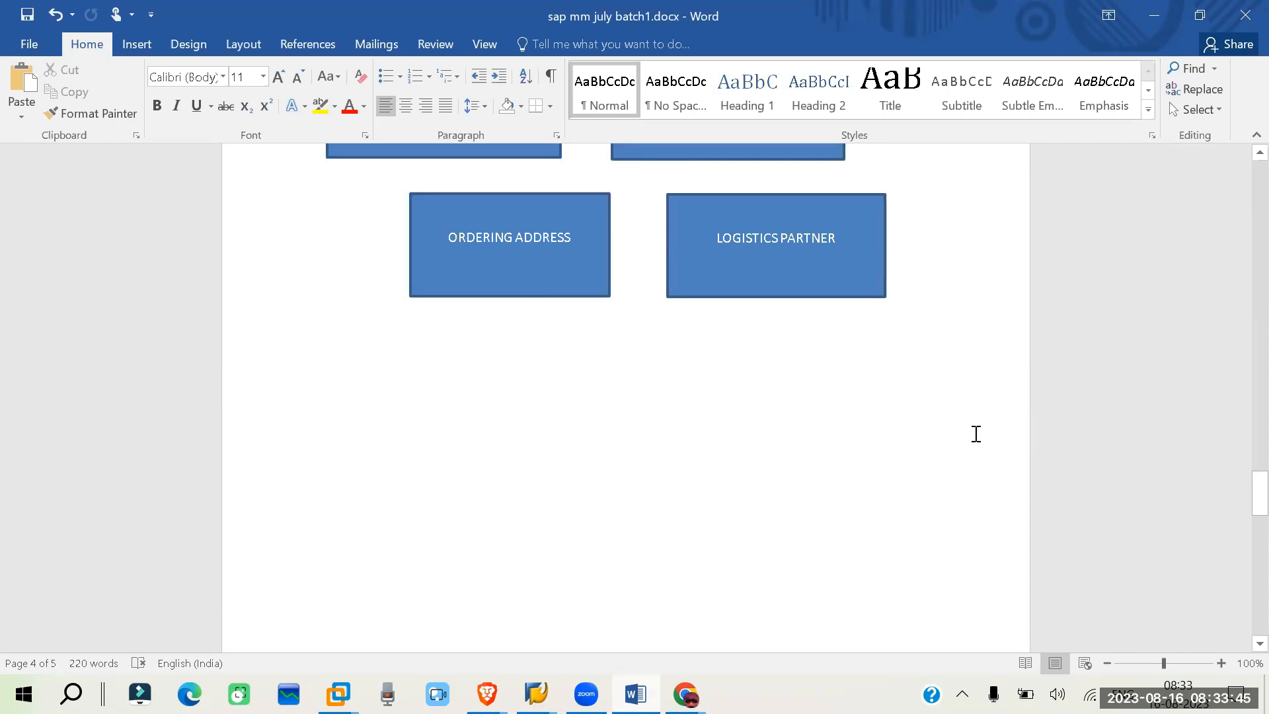
pyautogui.write('CREA')
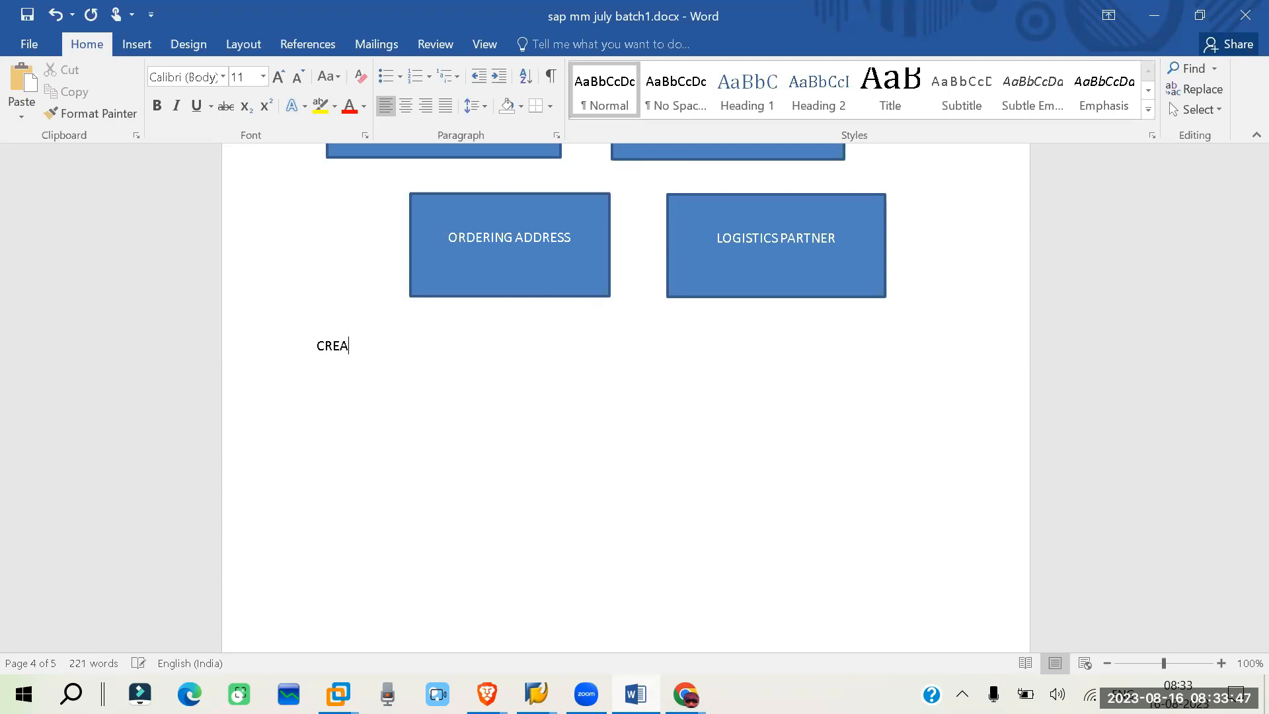
pyautogui.press('BackSpace')
pyautogui.press('BackSpace')
# - Insert a table with four columns and five rows beneath the partner function boxes
pyautogui.click(148, 46)
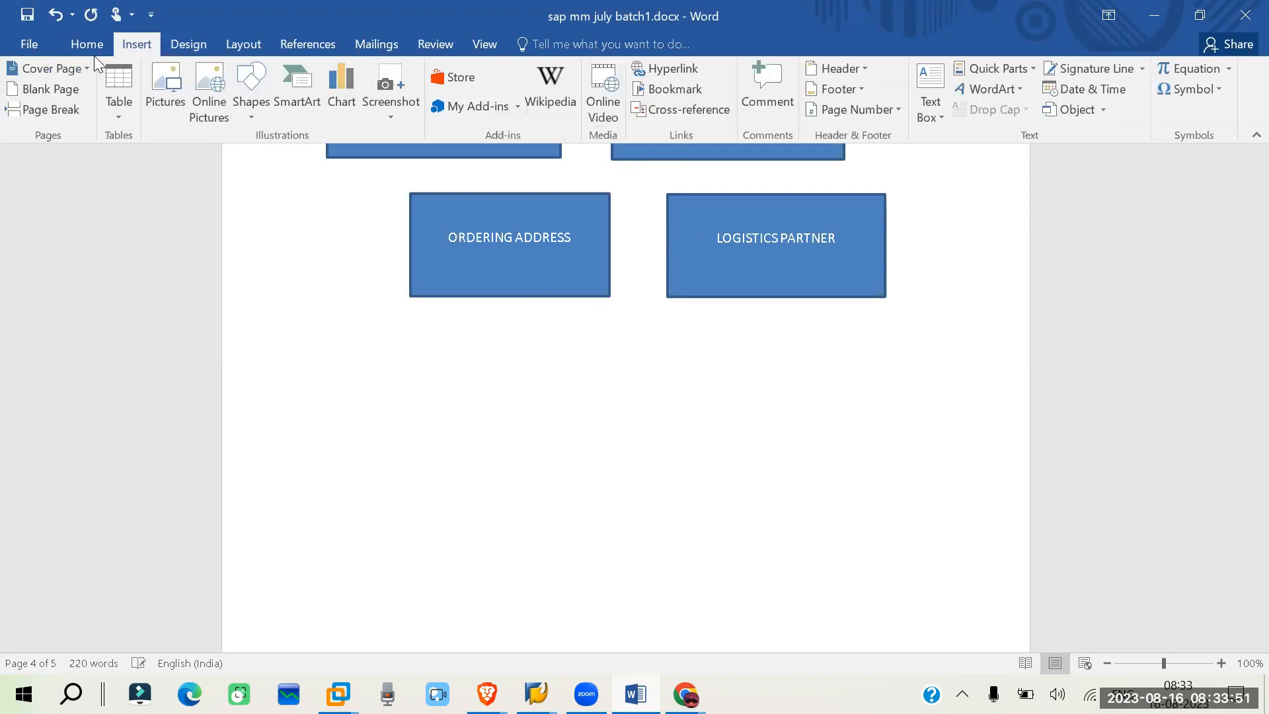
pyautogui.click(119, 117)
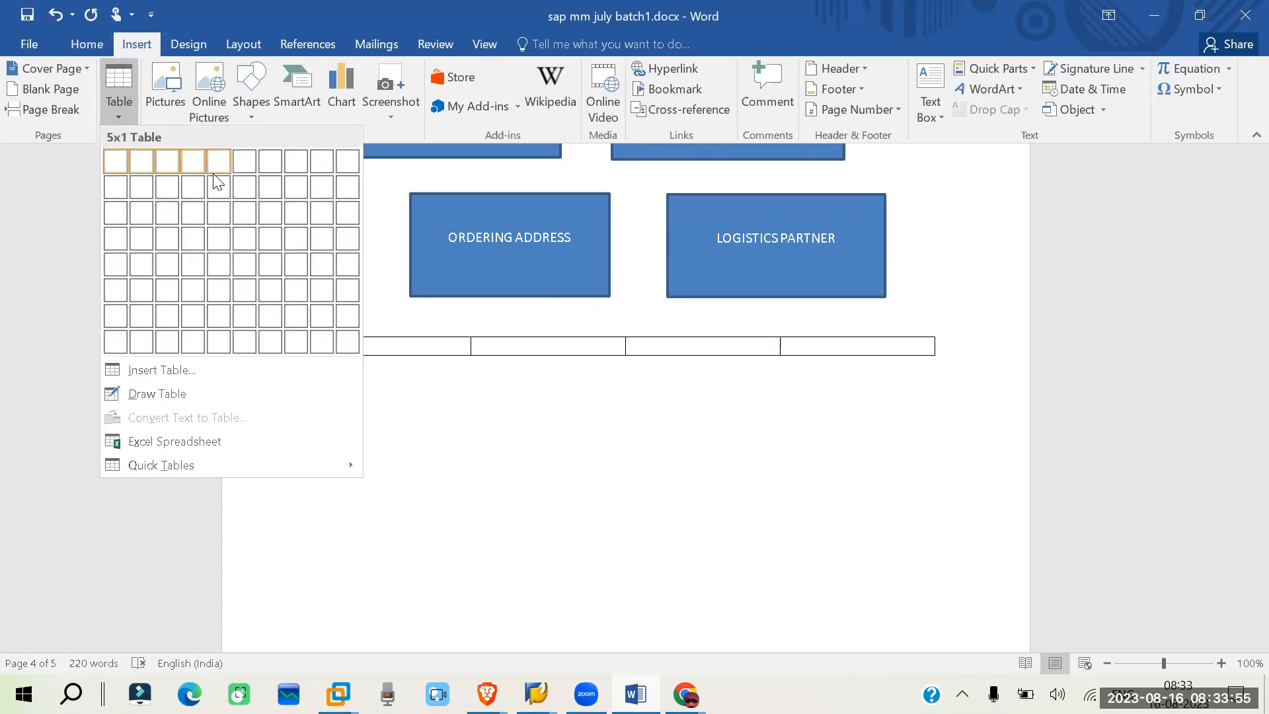
pyautogui.click(196, 271)
# - Fill the table's first row with CREATE, MK01, FK01 and XK01, and label the second row CHANGE
pyautogui.click(356, 352)
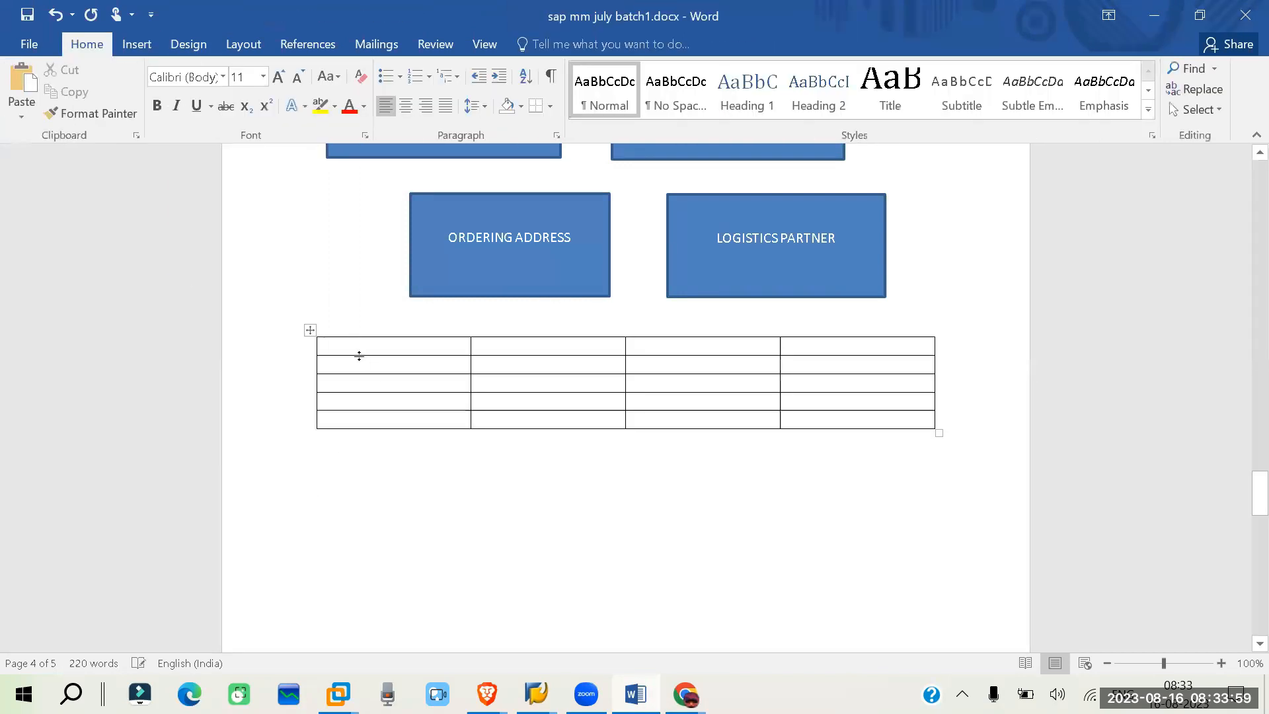
pyautogui.write('CREATYE')
pyautogui.press('BackSpace')
pyautogui.press('BackSpace')
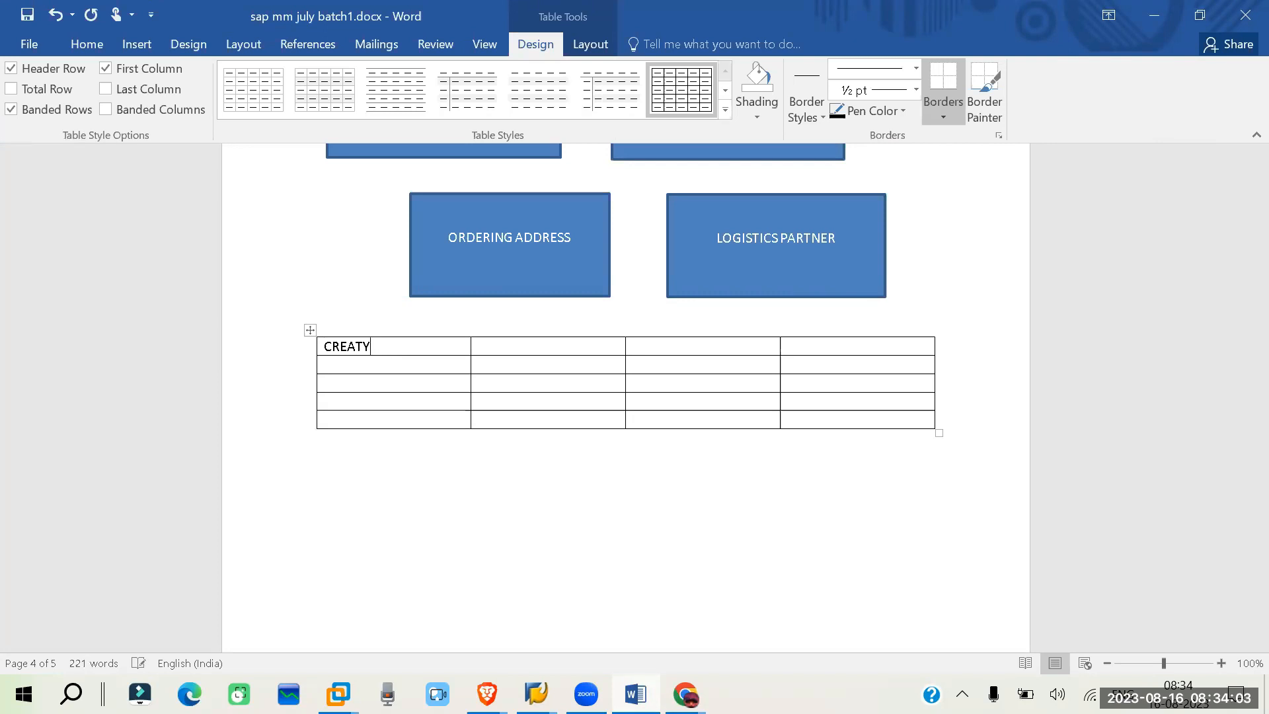
pyautogui.write('E')
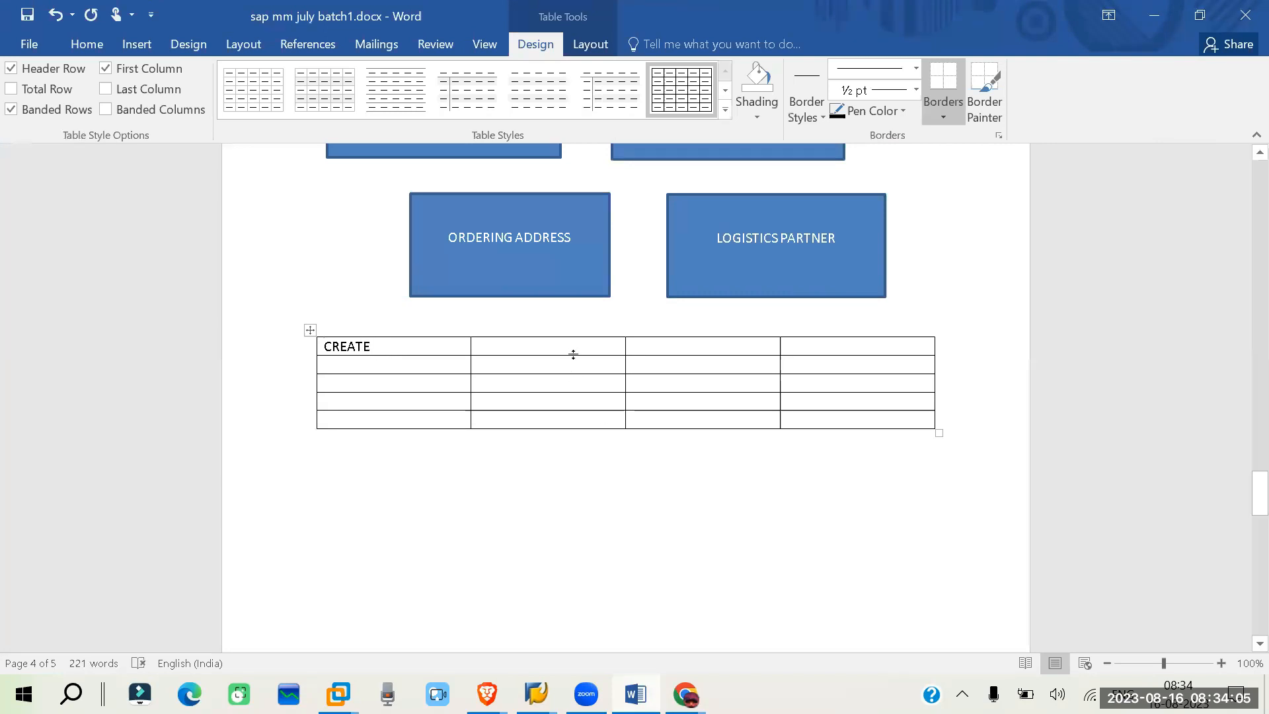
pyautogui.click(579, 348)
pyautogui.write('MAK')
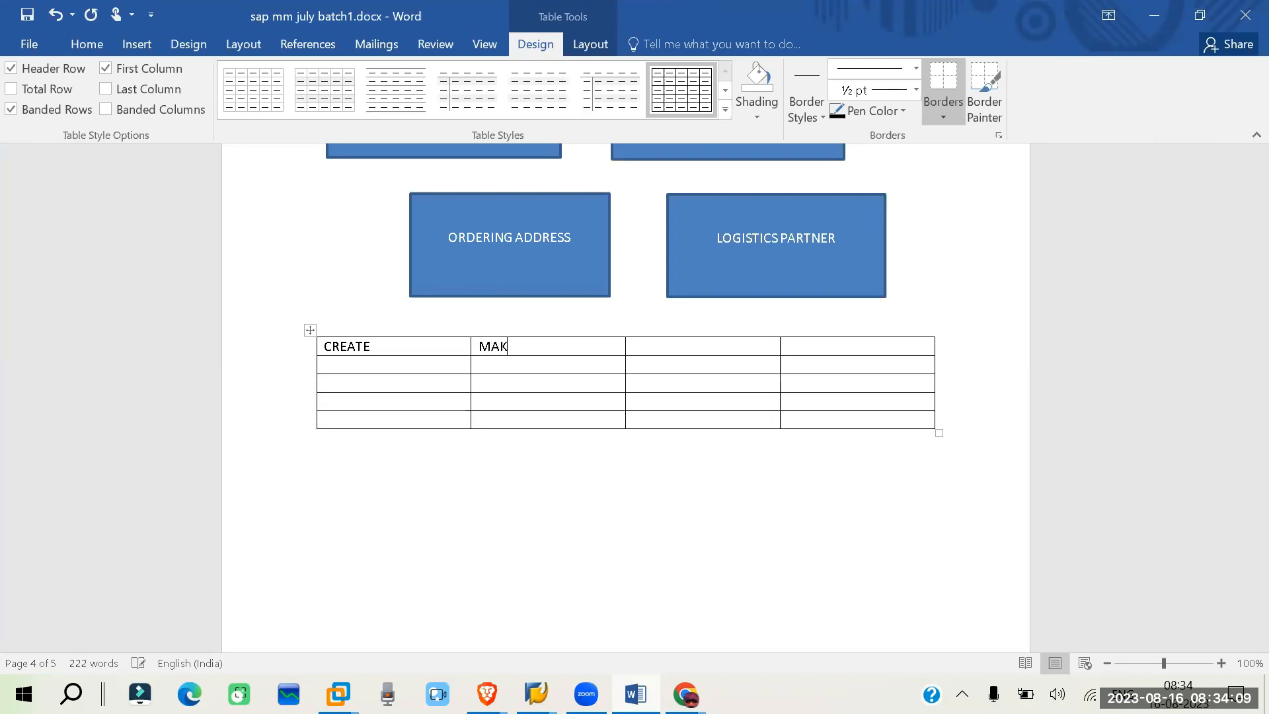
pyautogui.press('BackSpace')
pyautogui.press('BackSpace')
pyautogui.write('K01')
pyautogui.click(683, 346)
pyautogui.write('FK01')
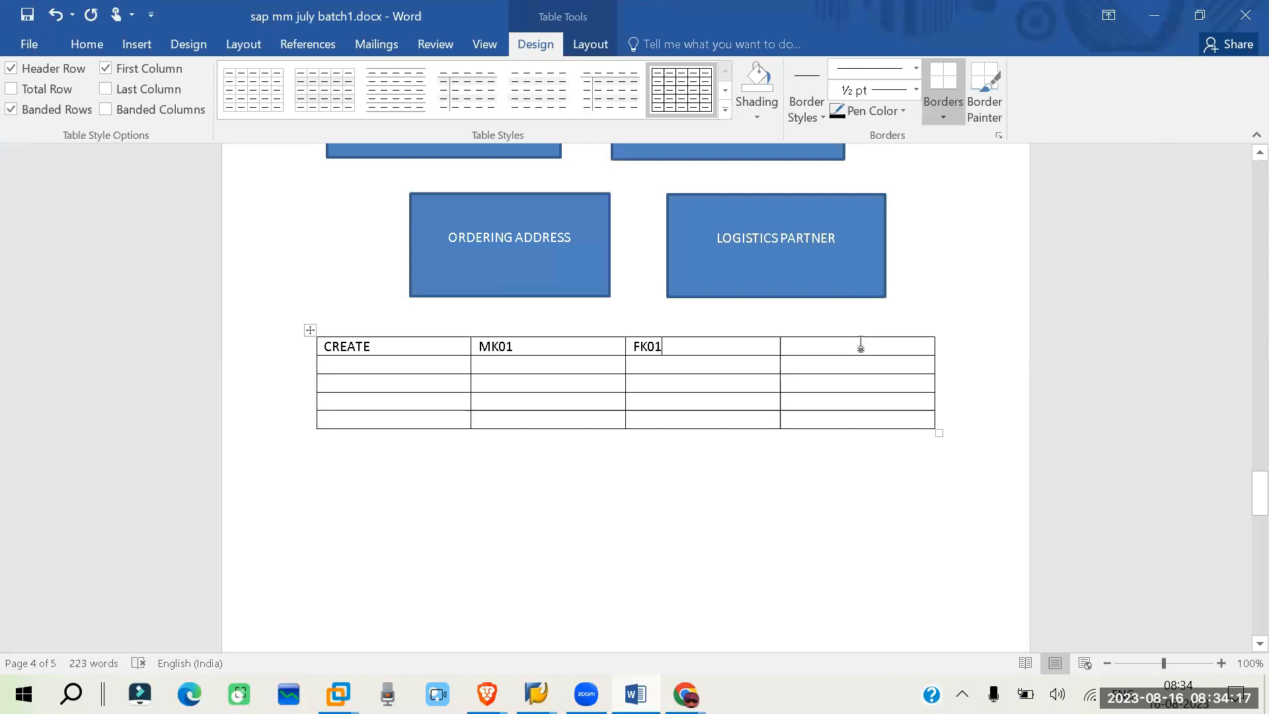
pyautogui.write('XK01CHANGE')
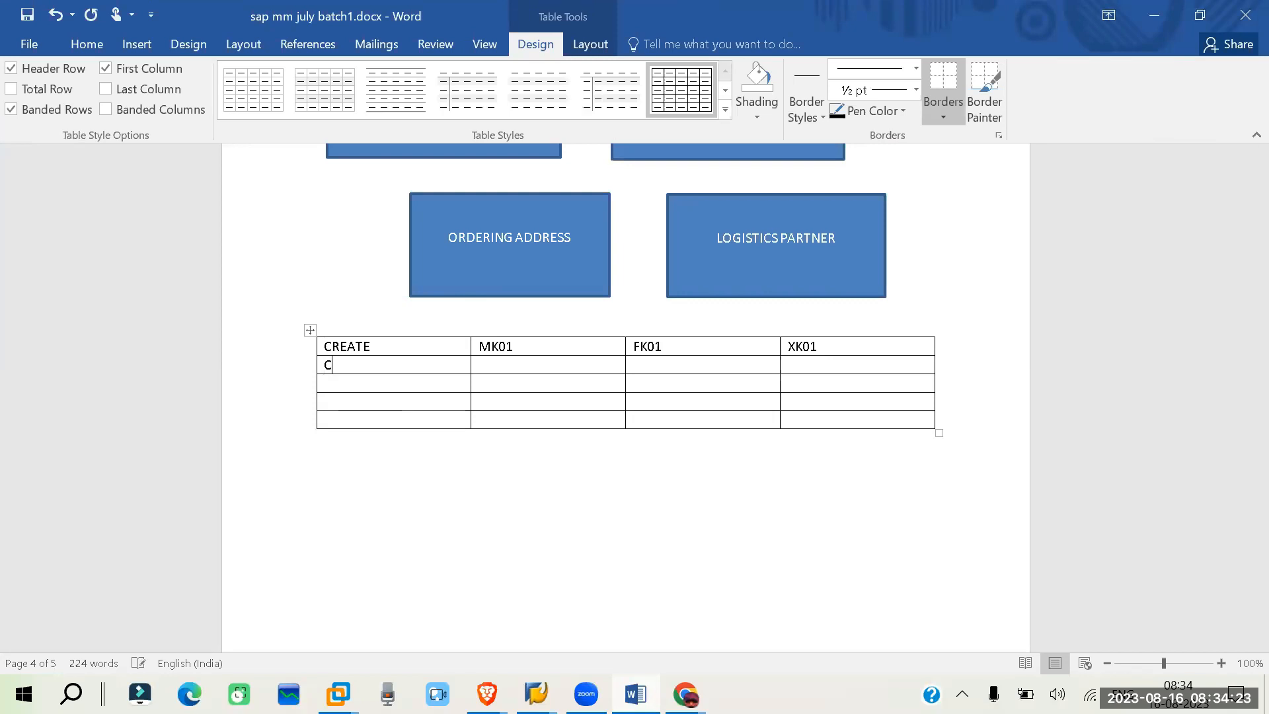
# - Complete the CHANGE row with the transaction codes MK02, FK02 and XK02
pyautogui.click(546, 362)
pyautogui.write('MK02')
pyautogui.click(699, 362)
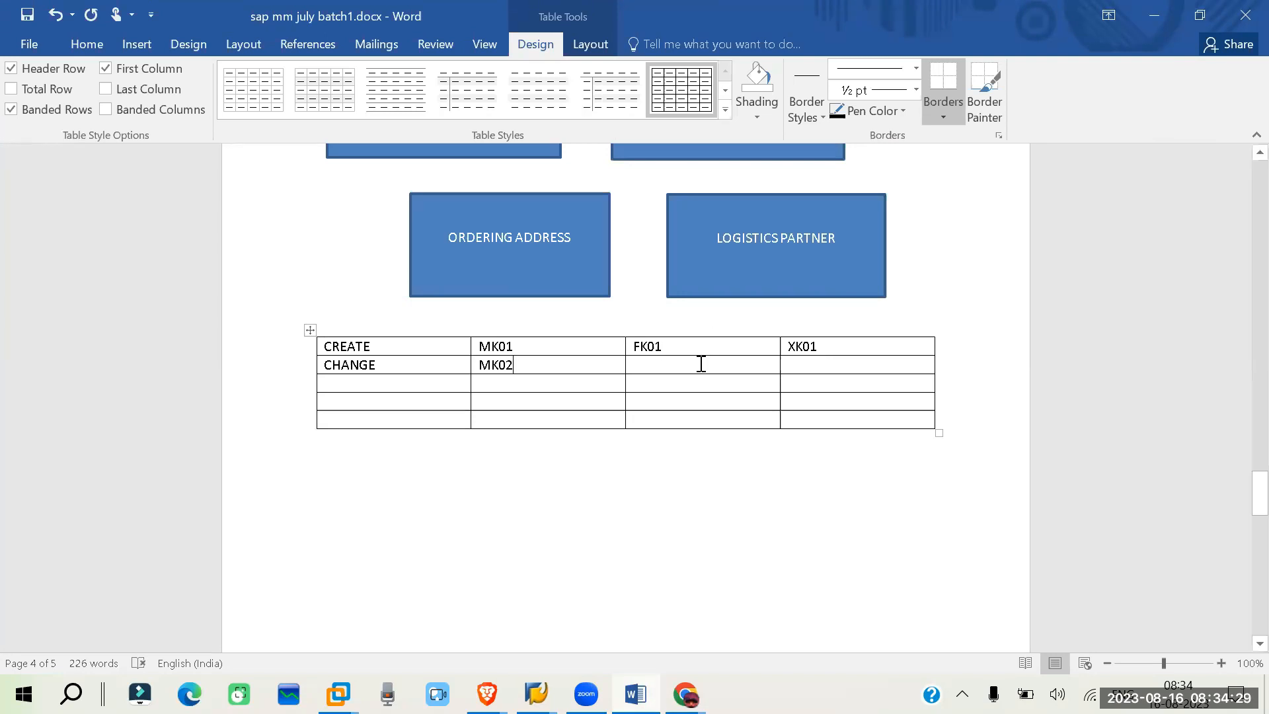
pyautogui.write('FK02')
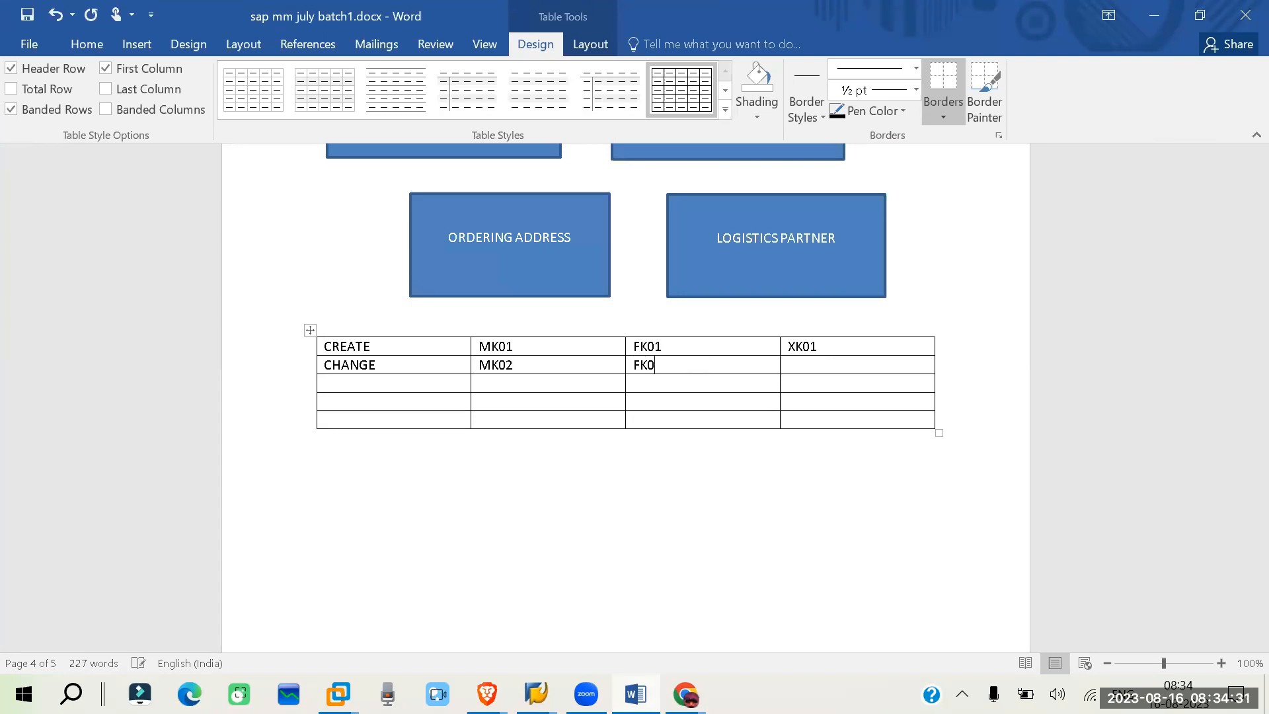
pyautogui.click(840, 365)
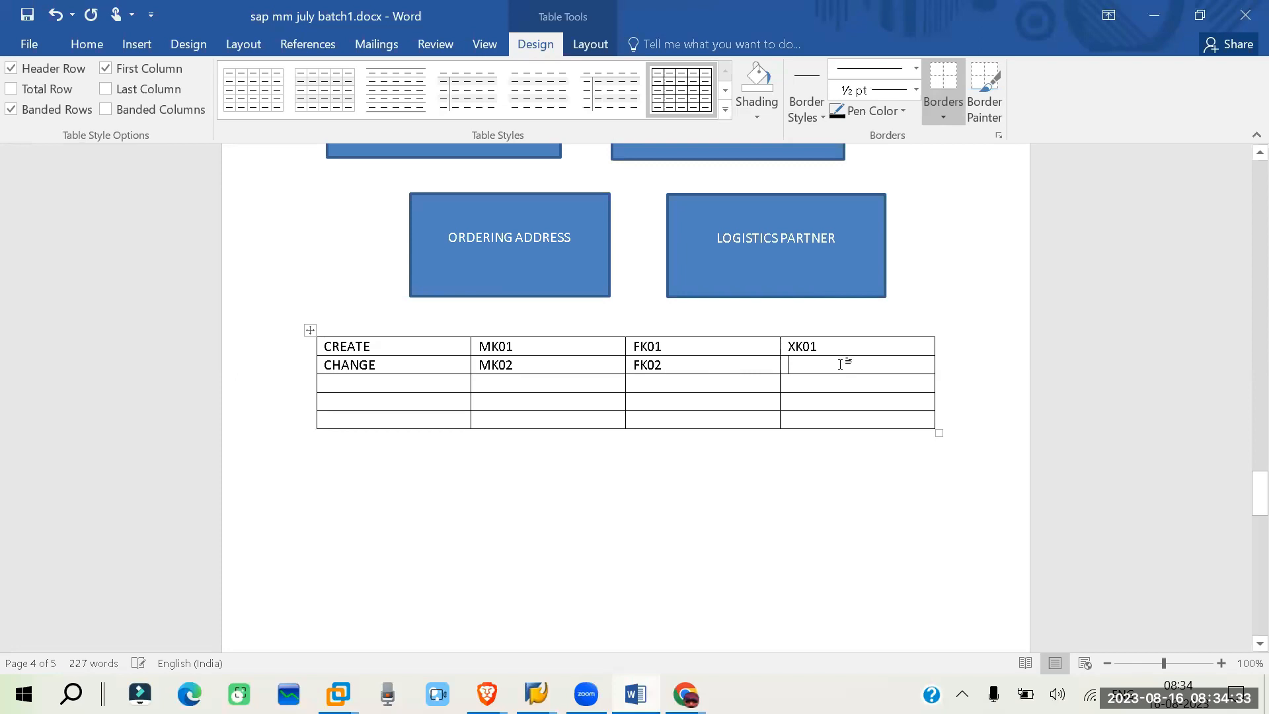
pyautogui.write('XK02')
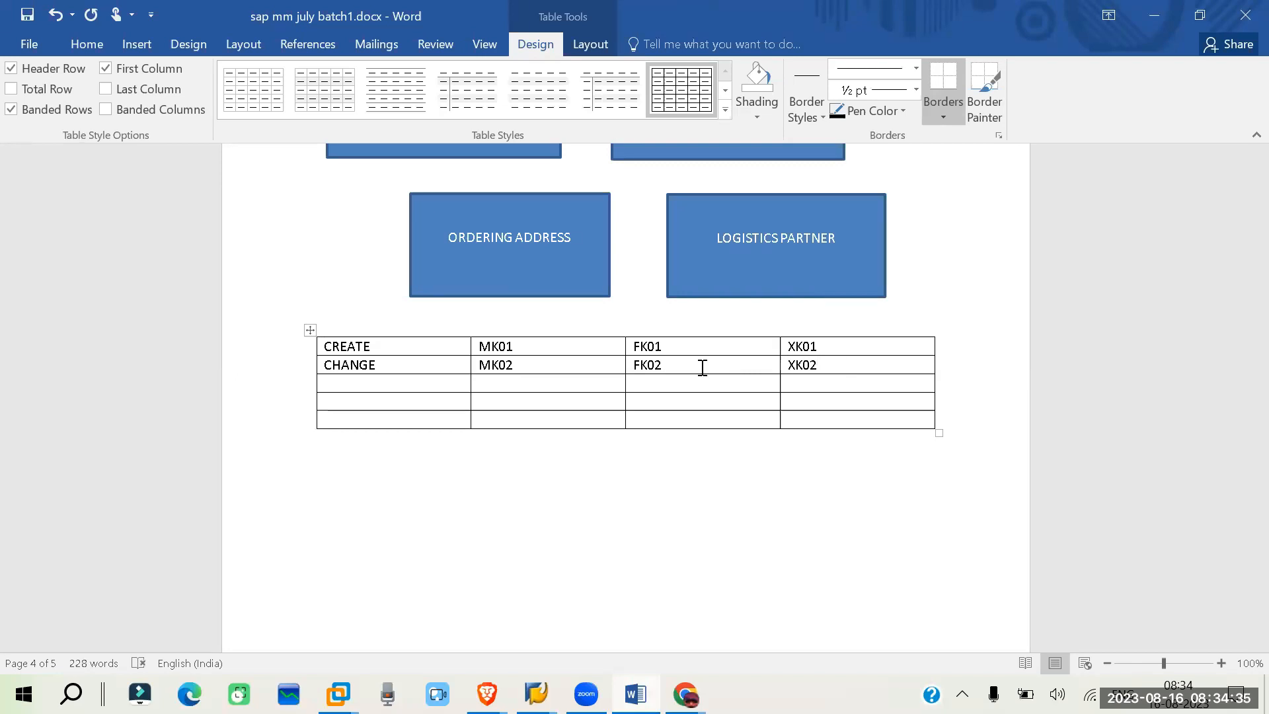
# - Fill the table's third row with DISPLAY, MK03, FK03 and XK03
pyautogui.click(441, 379)
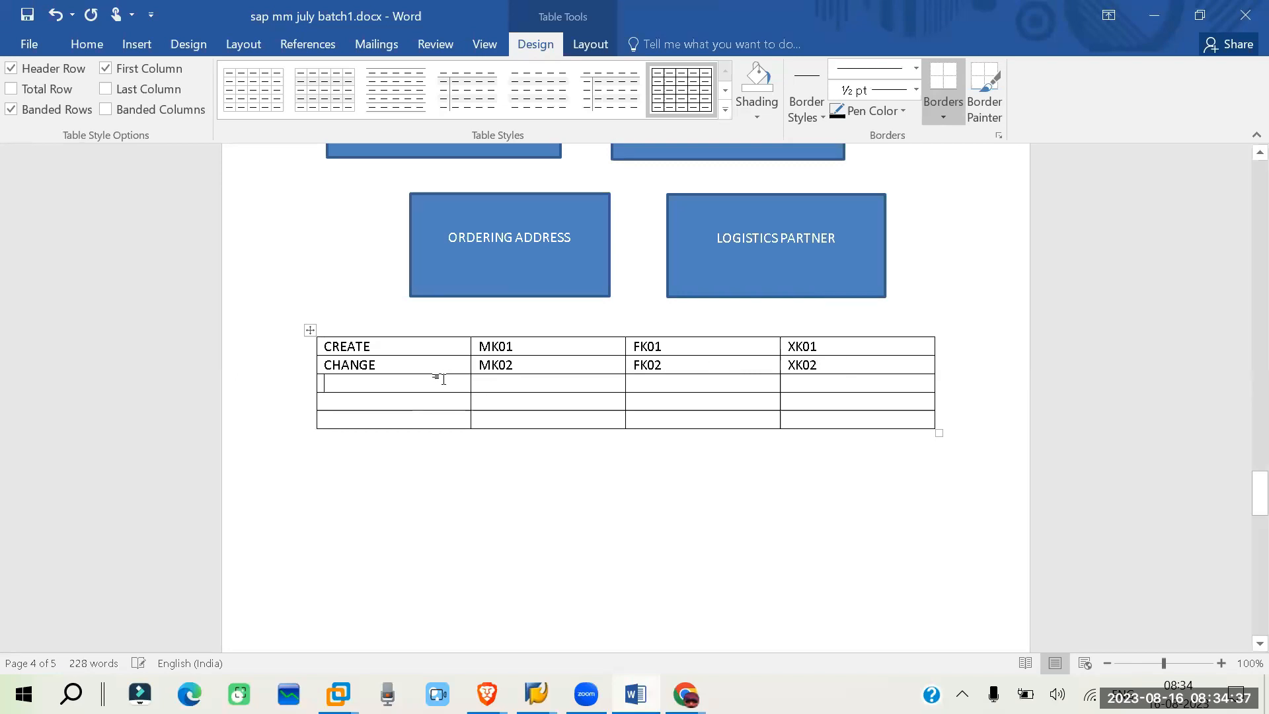
pyautogui.write('DISP')
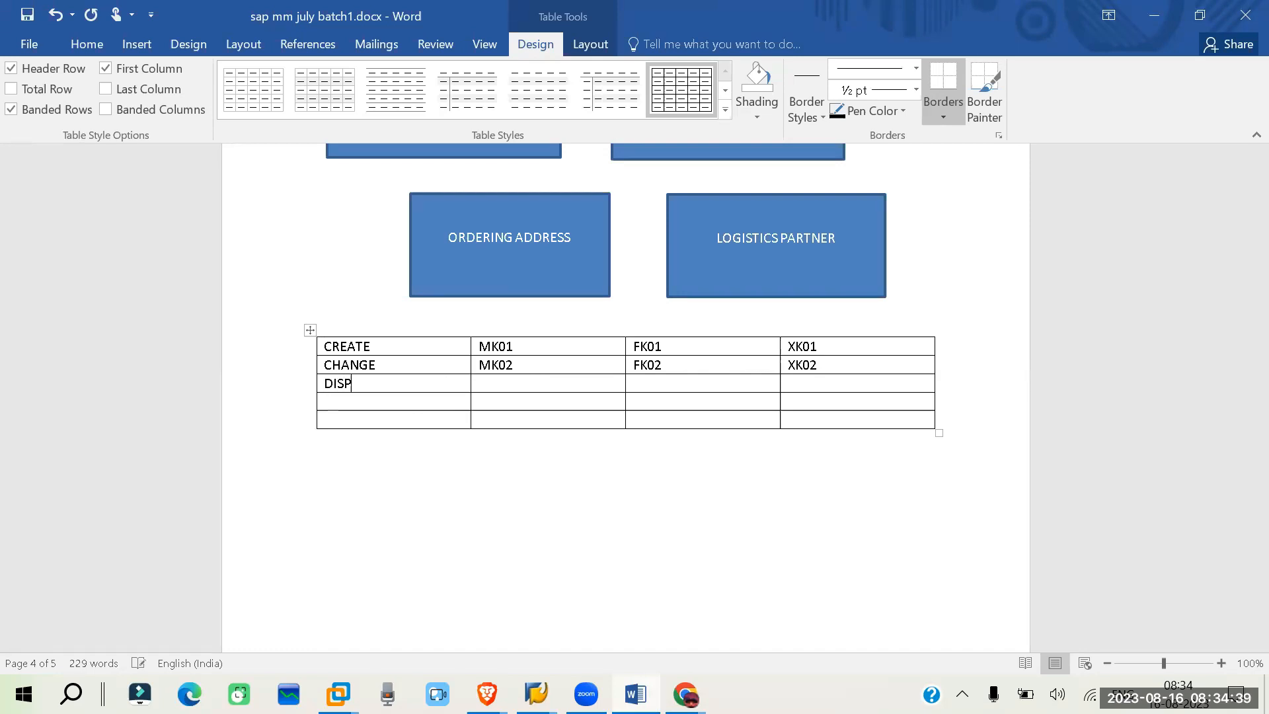
pyautogui.write('LAY')
pyautogui.click(519, 384)
pyautogui.write('MK02')
pyautogui.press('BackSpace')
pyautogui.write('3FK03')
pyautogui.press('Tab')
pyautogui.write('XK03')
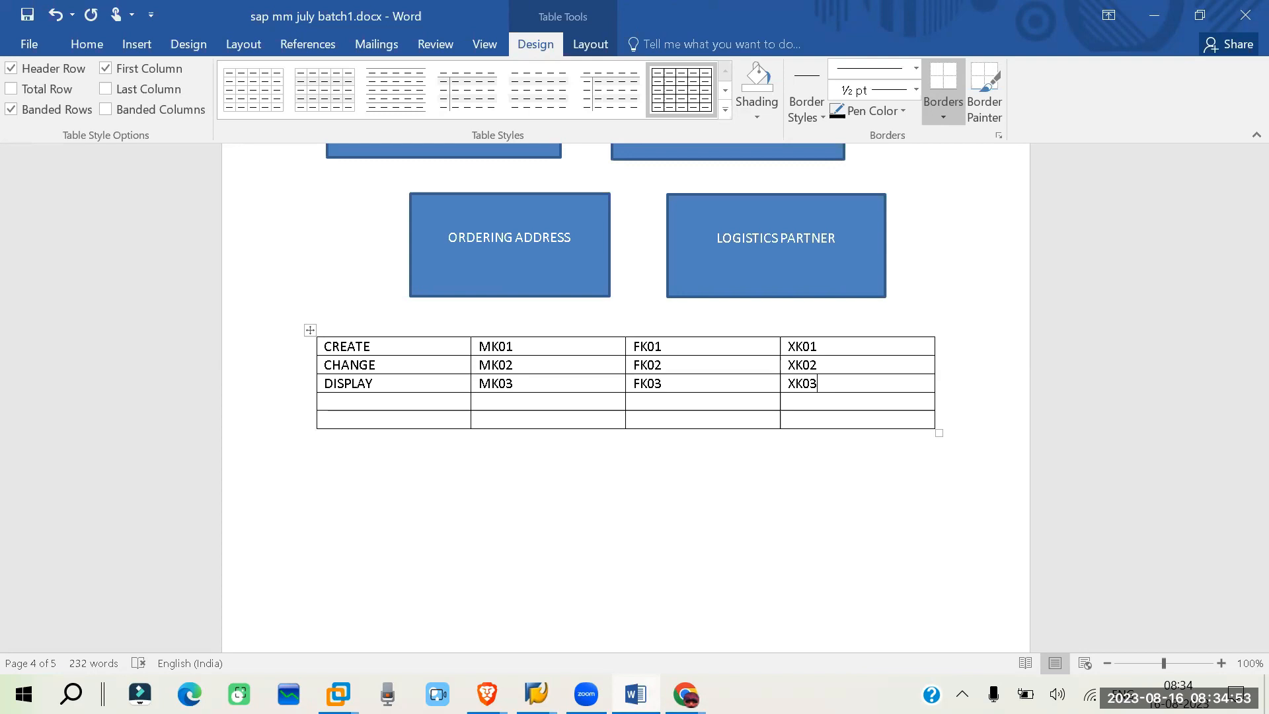
pyautogui.press('Return')
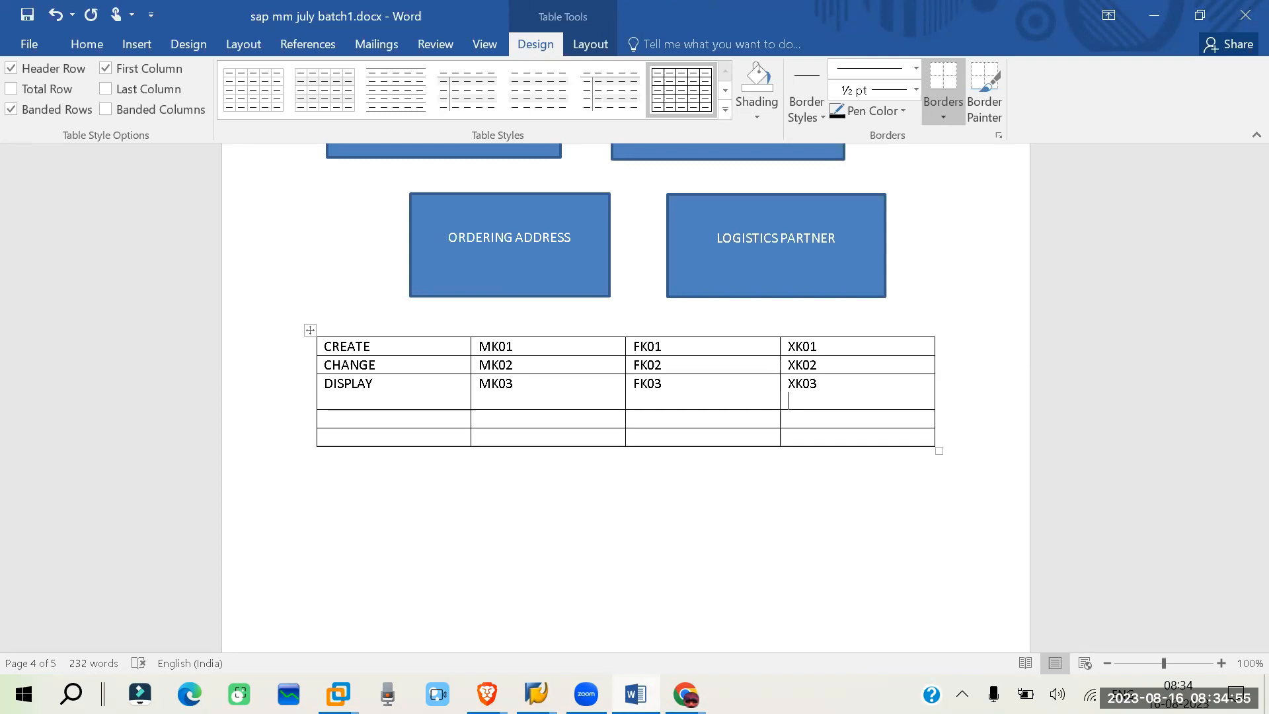
pyautogui.write('BLOCKVENDOR')
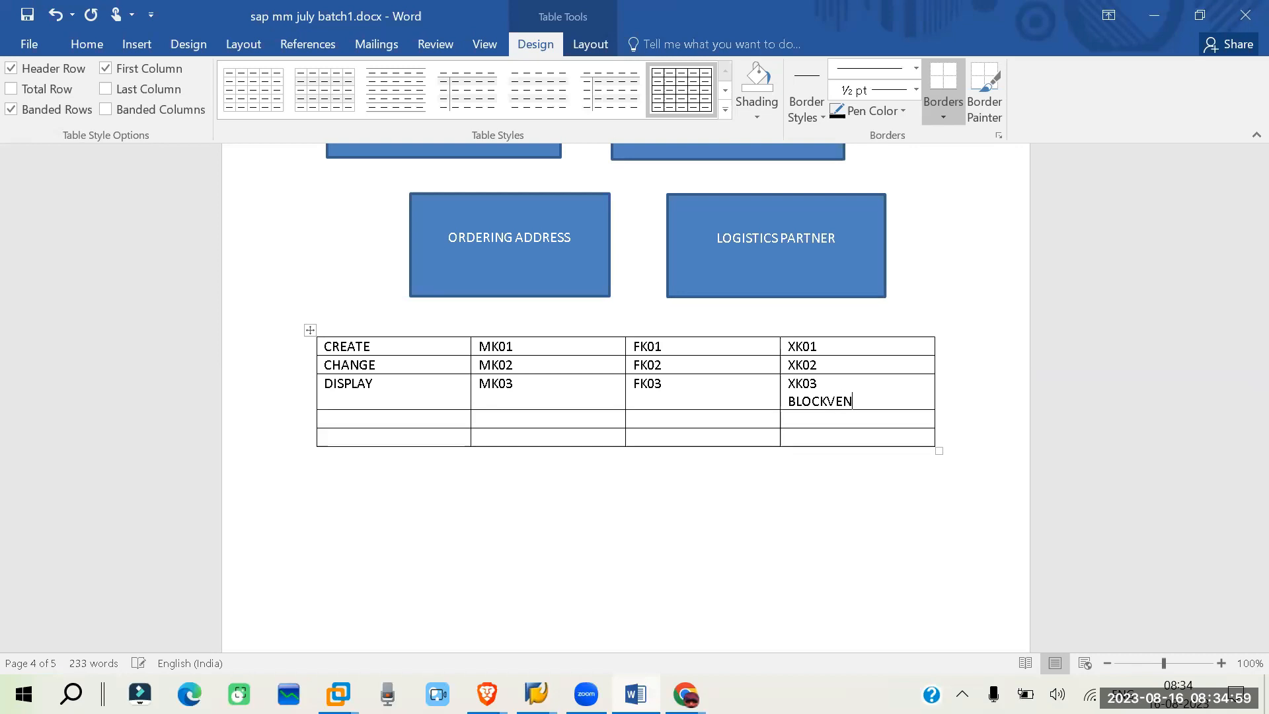
pyautogui.press('BackSpace')
pyautogui.press('BackSpace')
pyautogui.press('BackSpace')
pyautogui.press('BackSpace')
pyautogui.press('BackSpace')
pyautogui.press('BackSpace')
pyautogui.press('BackSpace')
pyautogui.press('BackSpace')
pyautogui.press('BackSpace')
pyautogui.press('BackSpace')
pyautogui.press('BackSpace')
# - Fill the fourth table row with BLOCK A VENDOR, MK05, FK05 and XK05
pyautogui.press('Tab')
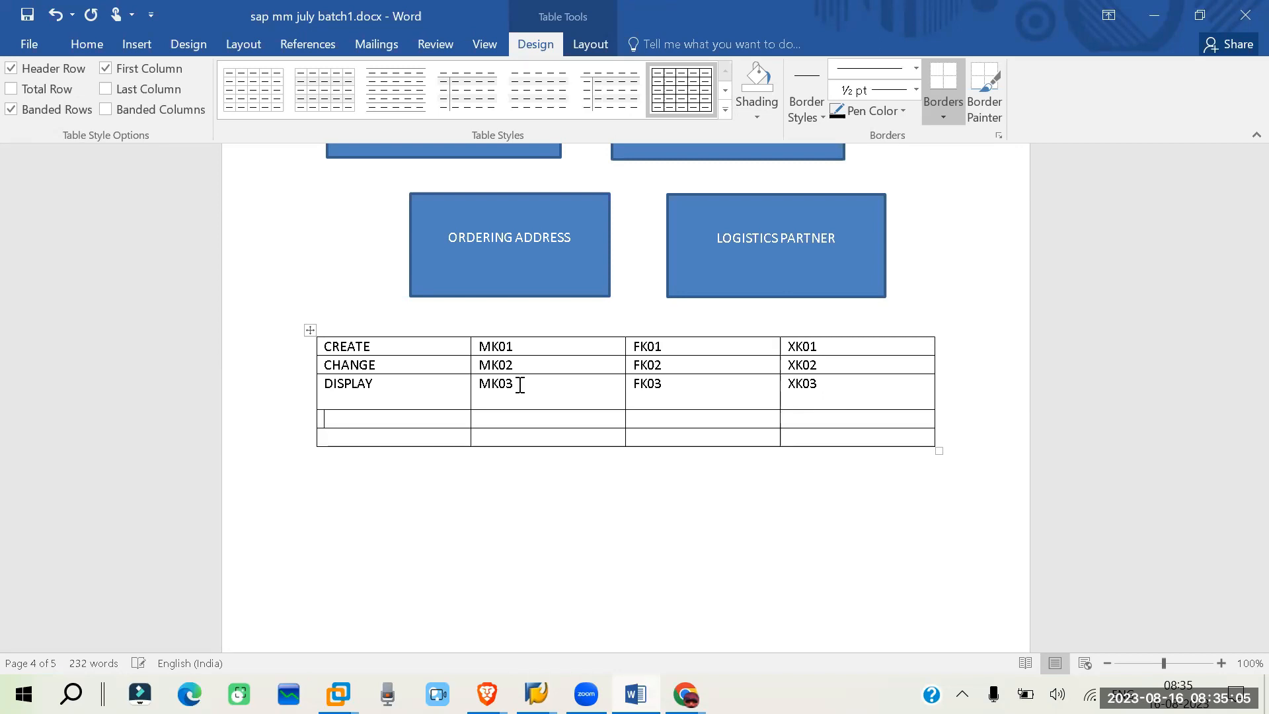
pyautogui.write('BLOCK A VENDOR')
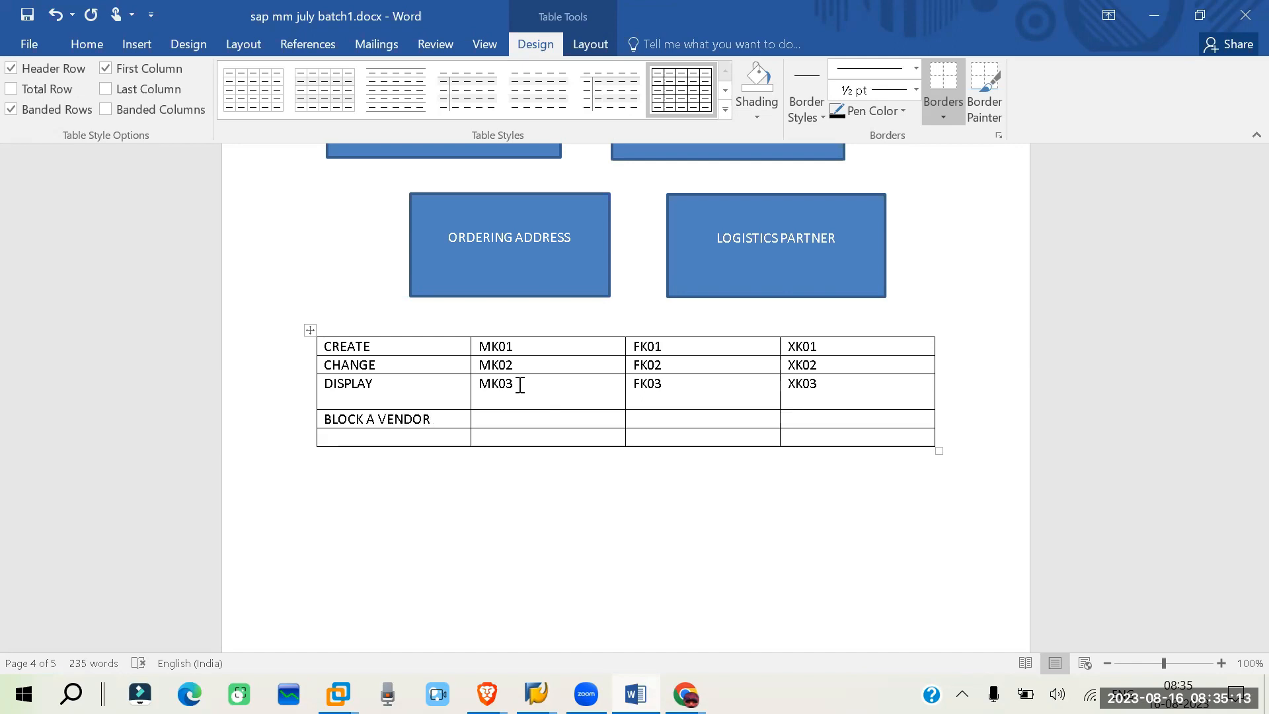
pyautogui.write('MK05')
pyautogui.press('Tab')
pyautogui.write('FK05XK05')
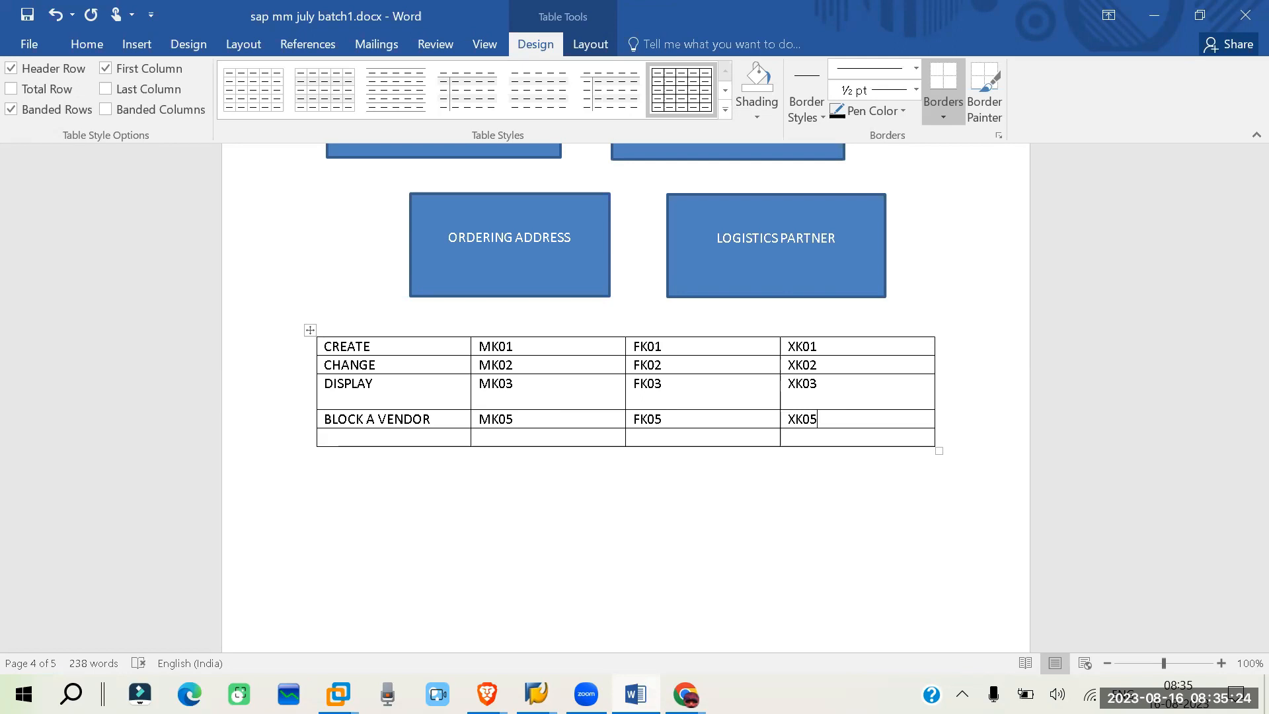
# - Fill the fifth table row with FLAG FOR DELETION, MK06, FK06 and XK06
pyautogui.press('Return')
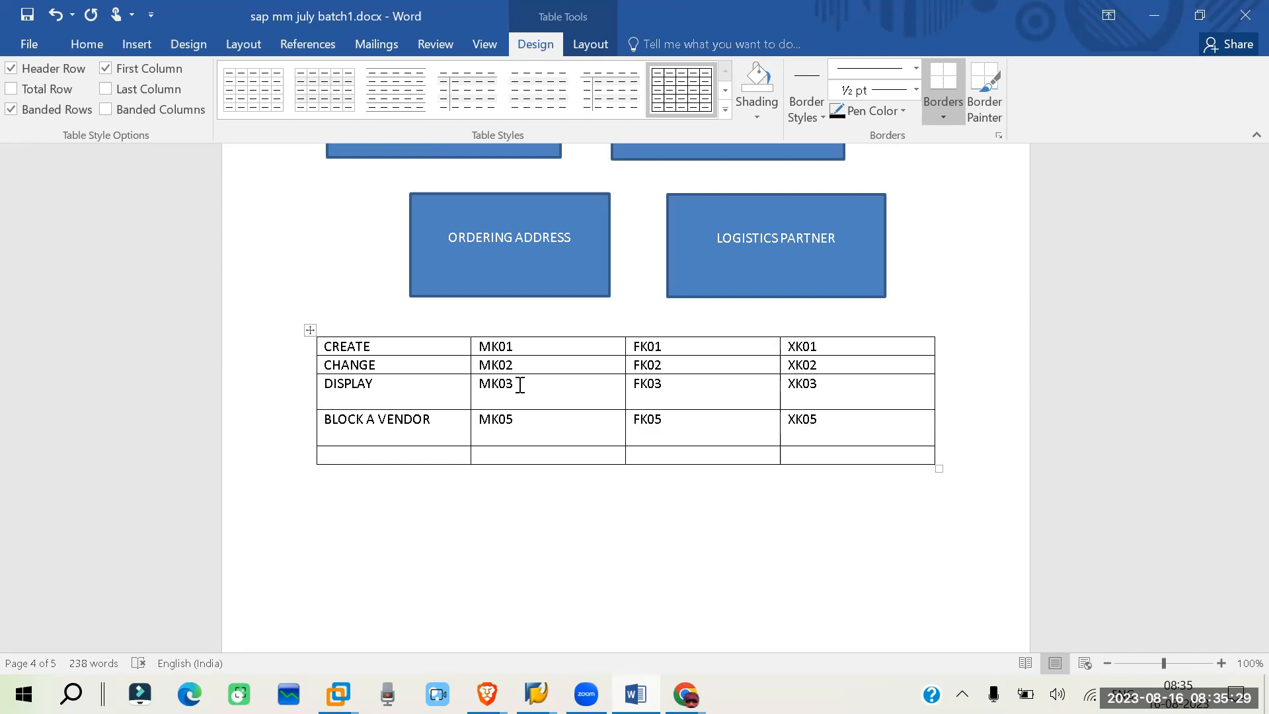
pyautogui.write('FLAG FOR DELETION')
pyautogui.press('Tab')
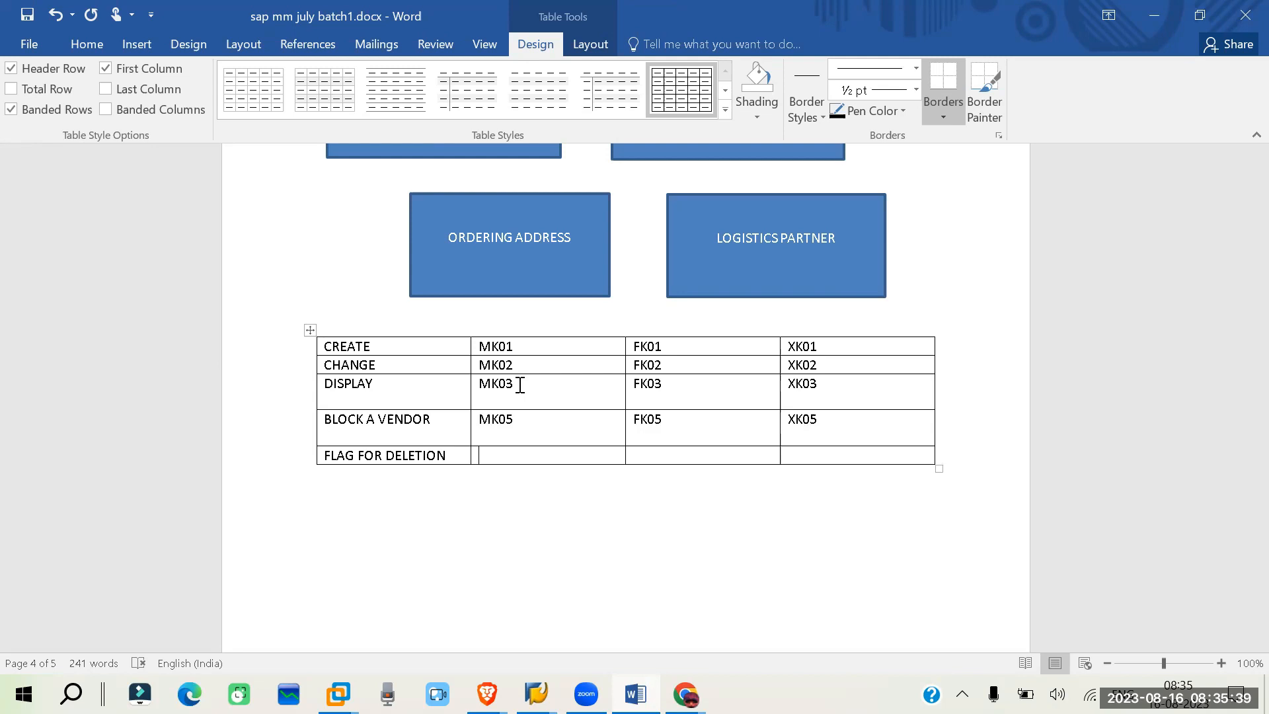
pyautogui.write('MK06 ')
pyautogui.write('FK06')
pyautogui.press('Tab')
pyautogui.write('XK06')
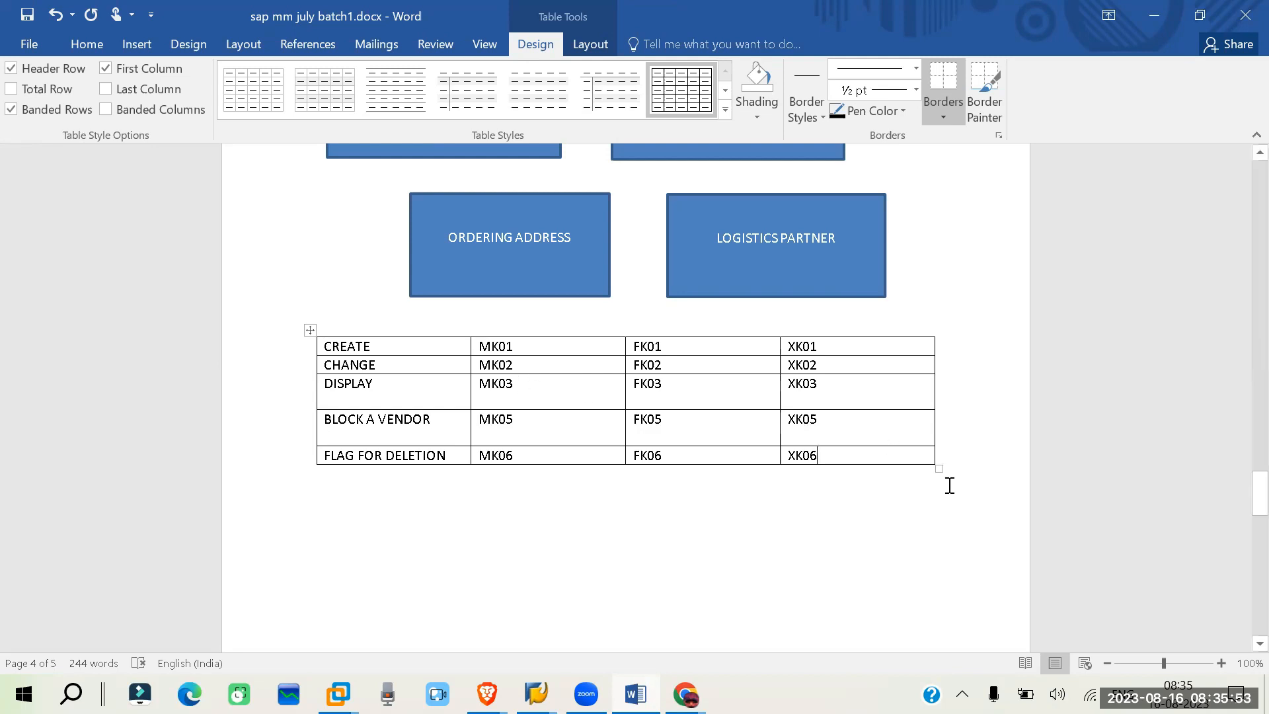
pyautogui.press('Return')
pyautogui.write('CHANGE')
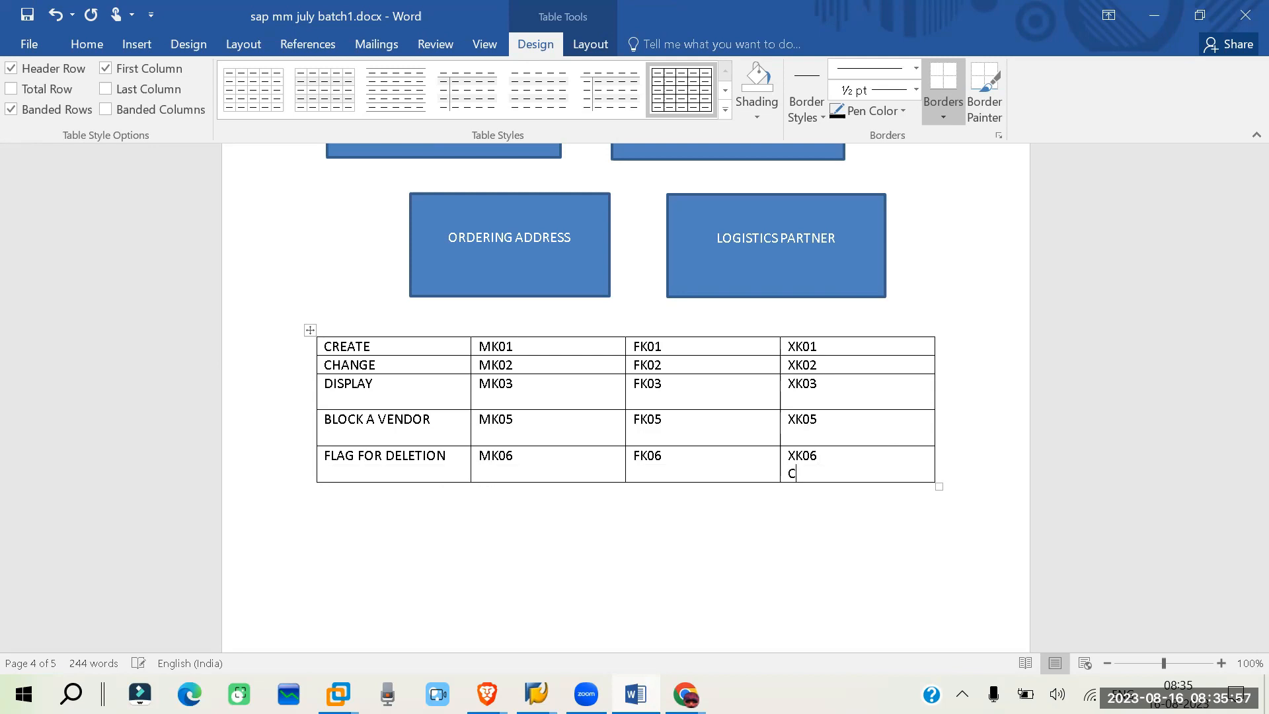
pyautogui.press('BackSpace')
pyautogui.press('BackSpace')
pyautogui.press('BackSpace')
pyautogui.press('BackSpace')
pyautogui.press('BackSpace')
pyautogui.press('BackSpace')
# - Add a sixth table row containing CHANGE AC GROUP, MK07, FK07 and XK07
pyautogui.press('Tab')
pyautogui.write('CHANGE AC GROUP')
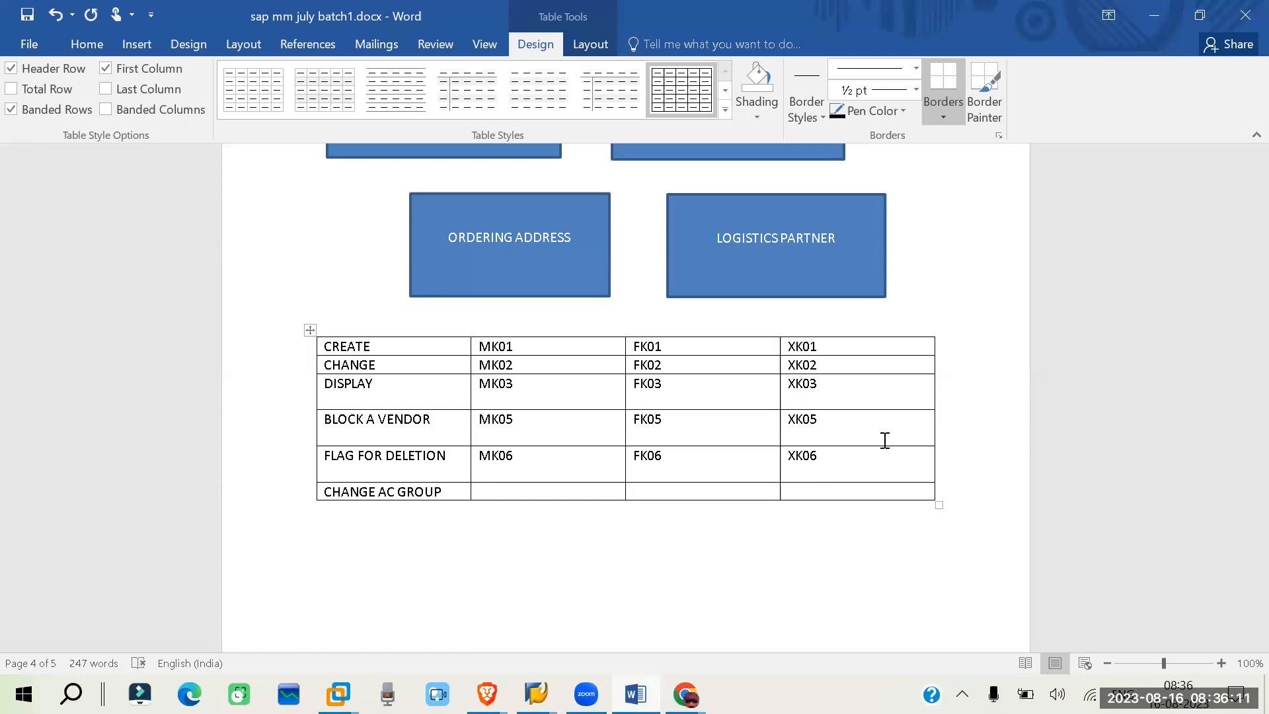
pyautogui.write('MK07')
pyautogui.click(731, 491)
pyautogui.write('FK07')
pyautogui.press('Tab')
pyautogui.write('XK07')
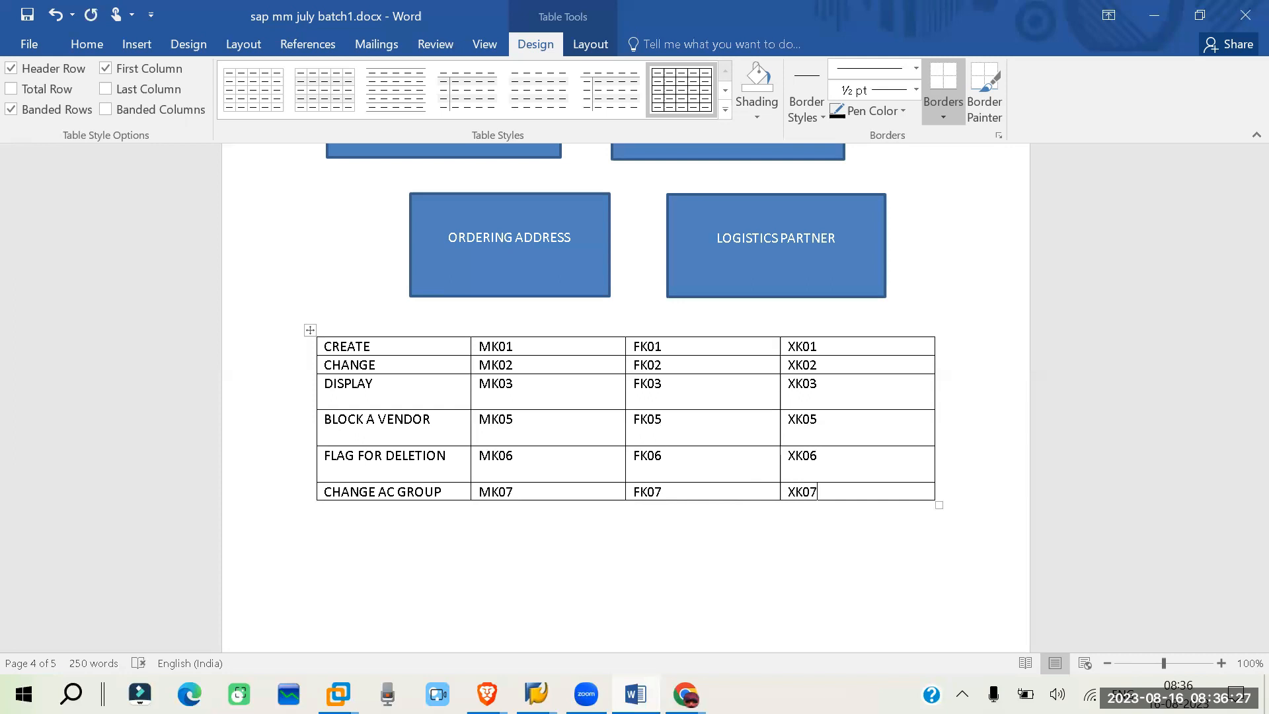
# - Add a seventh table row labelled LIST OF VENDORS with the transaction code MKVZ in its second column
pyautogui.press('Tab')
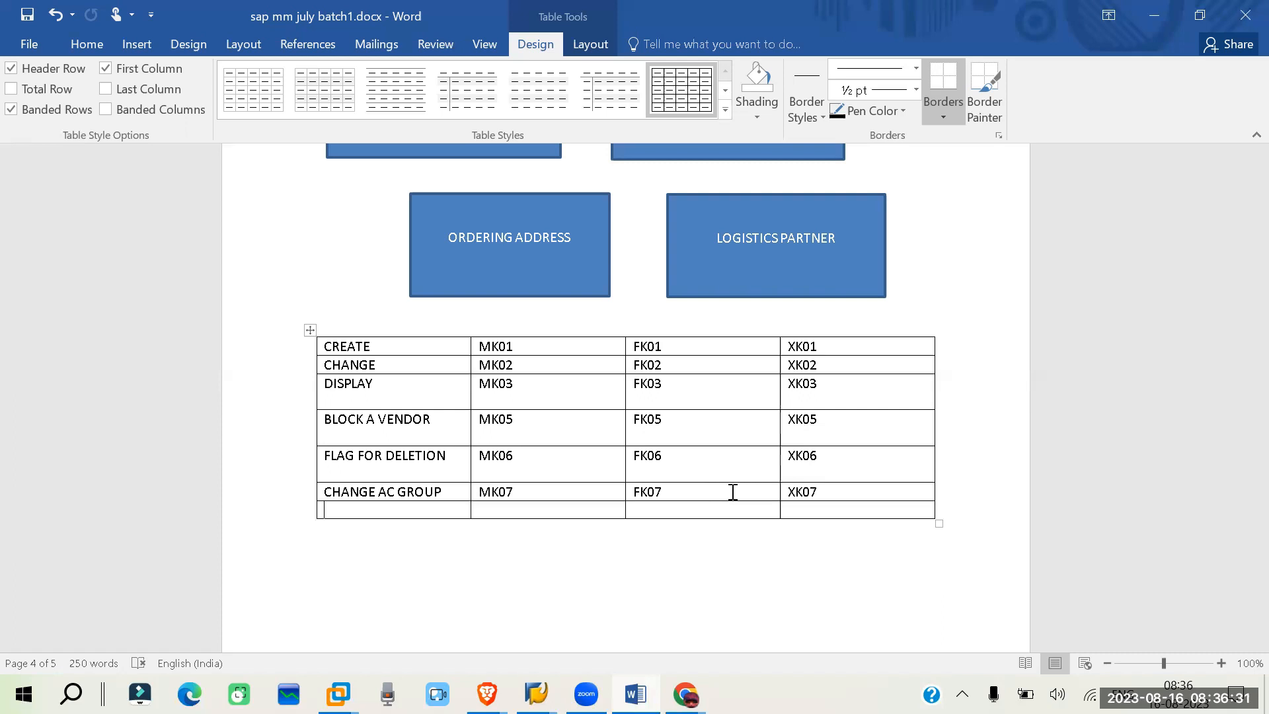
pyautogui.write('LIST OF VENDORS')
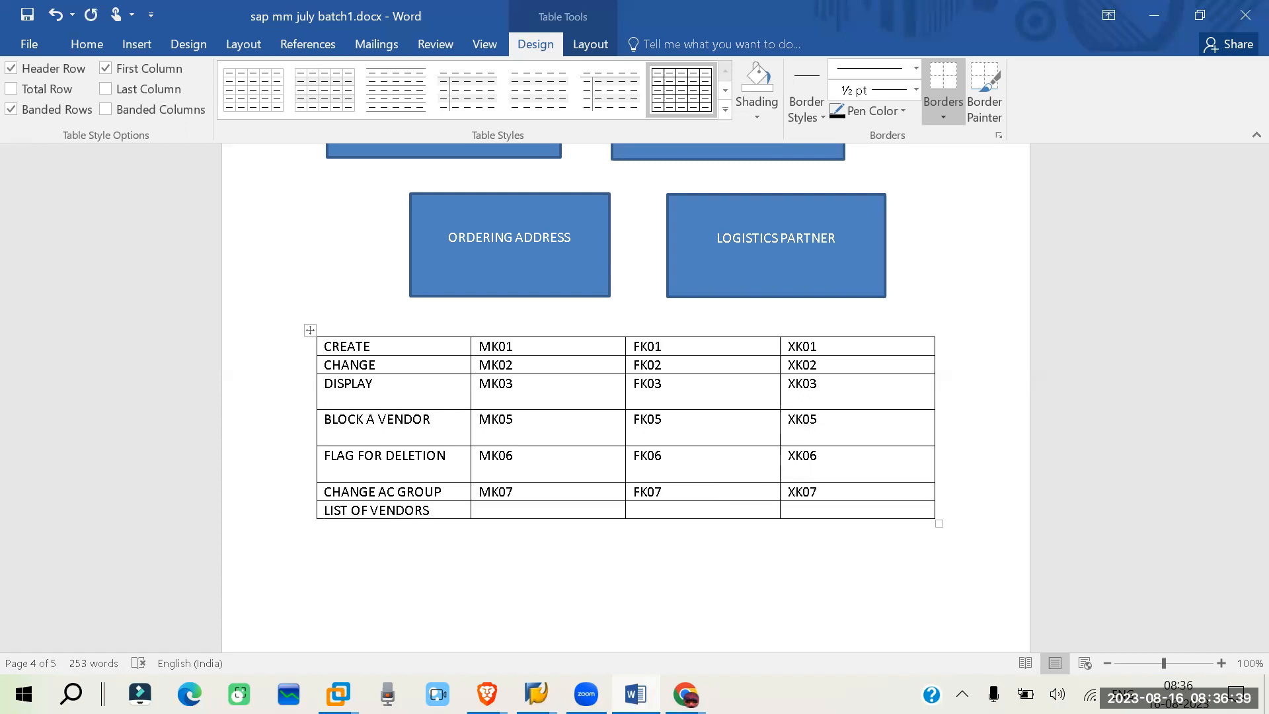
pyautogui.press('Tab')
pyautogui.write('MKVZ')
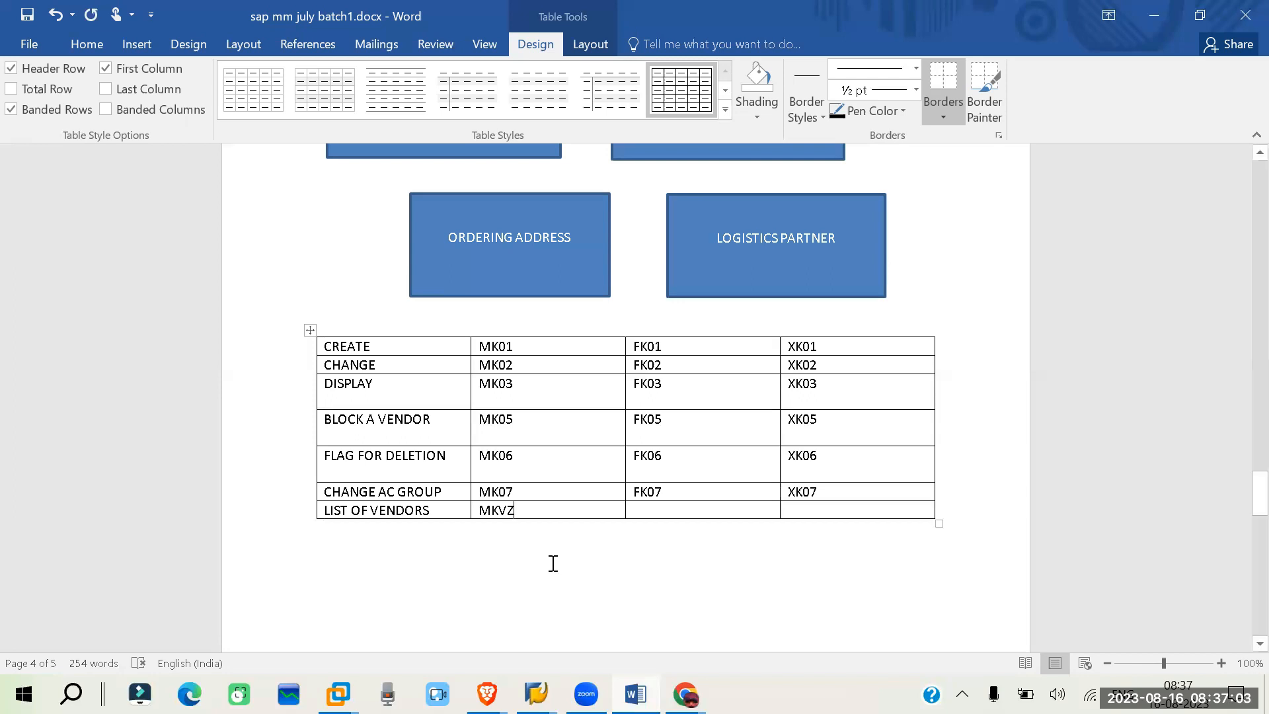
# - Add the heading PURCHASING INFO RECORD beneath the transaction code table
pyautogui.scroll(-5, 496, 503)
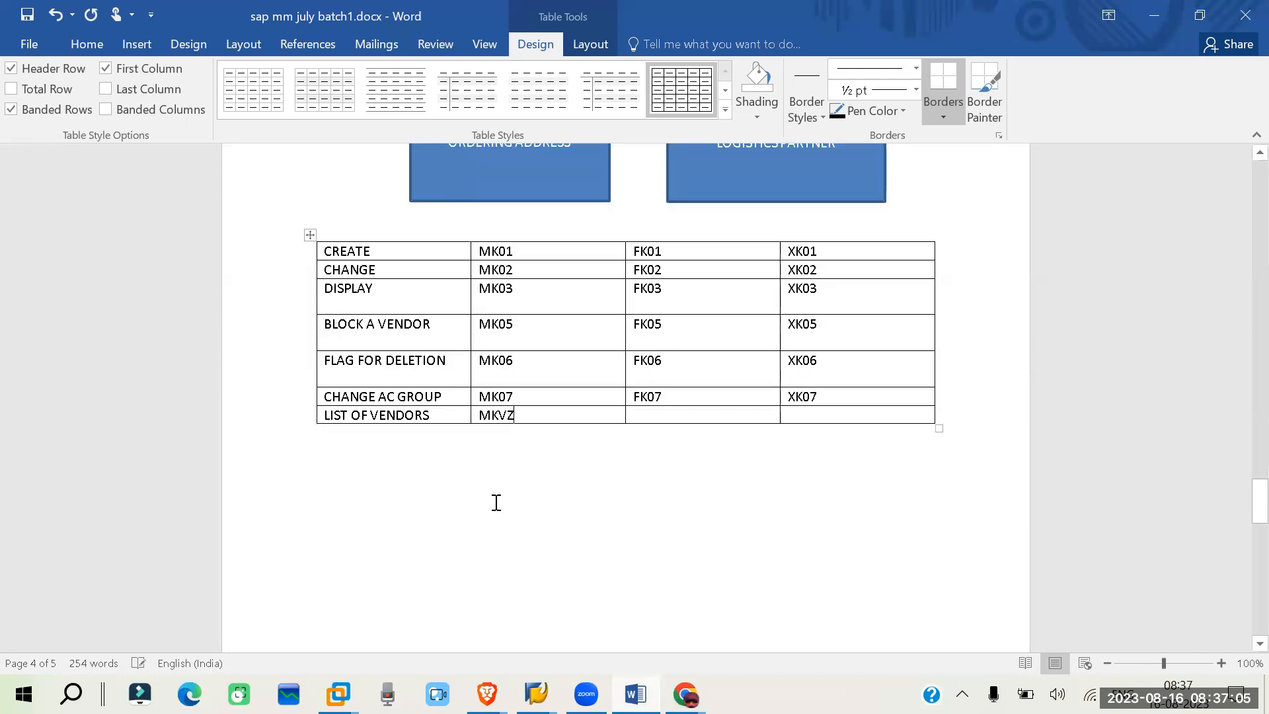
pyautogui.scroll(-1, 496, 502)
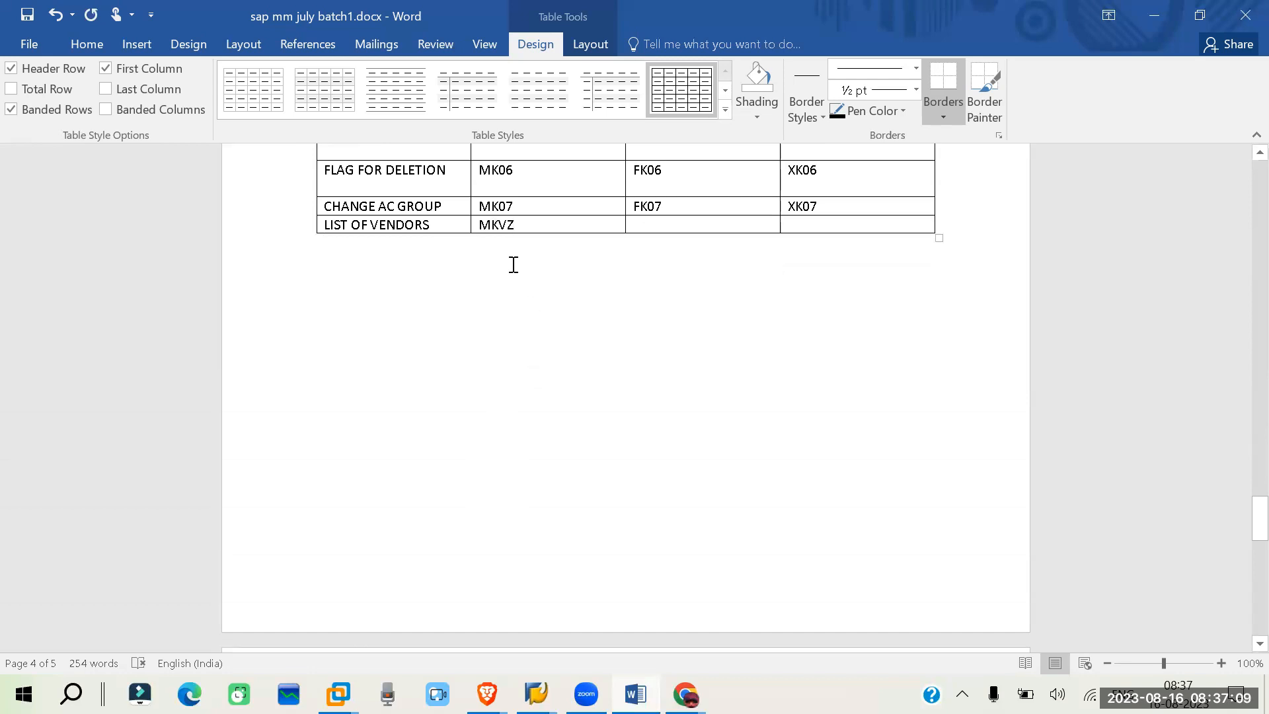
pyautogui.click(385, 258)
pyautogui.press('Return')
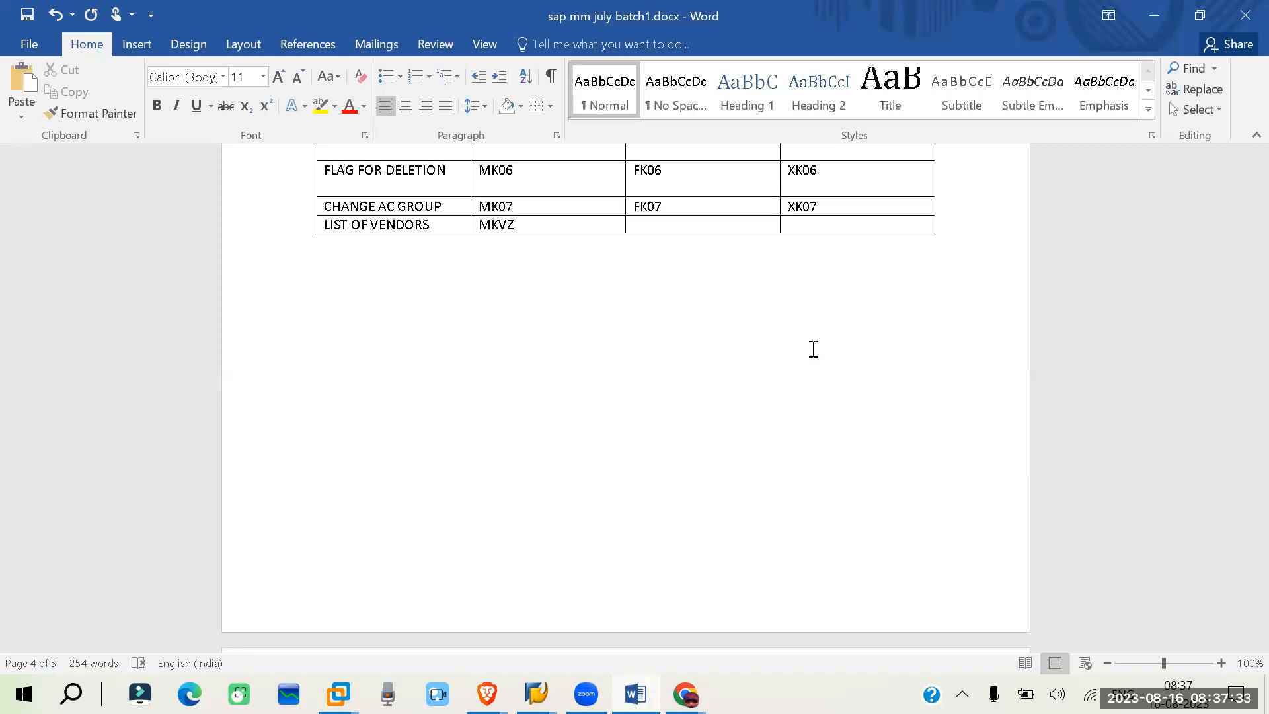
pyautogui.write('PURCHASING INFO REC')
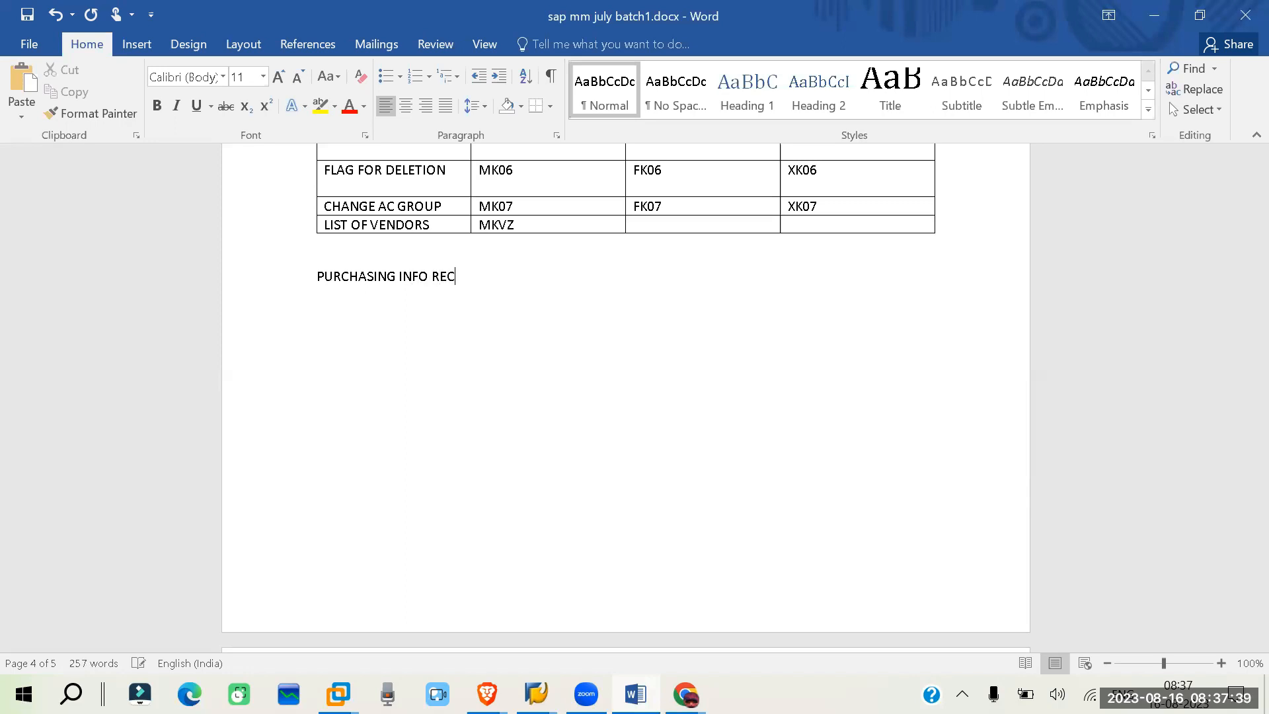
pyautogui.write('ORD')
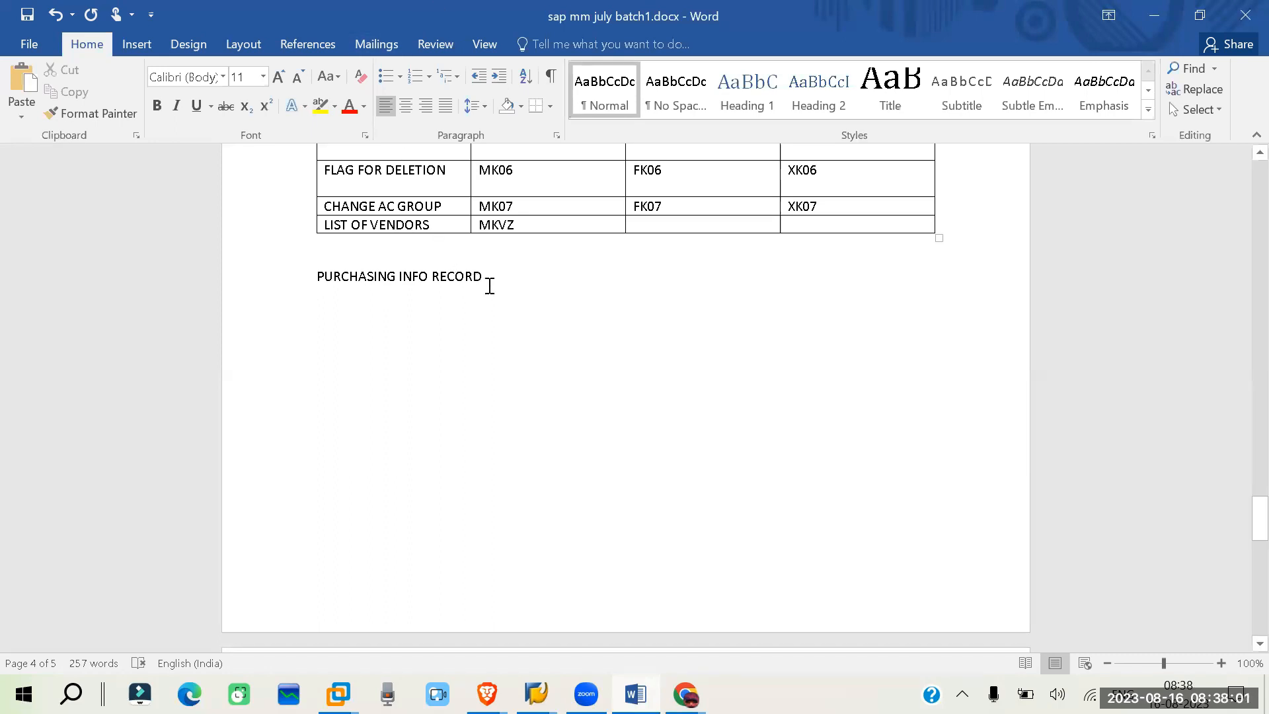
pyautogui.moveTo(488, 277); pyautogui.dragTo(323, 281)
# - Add the line MANUALLY-ME11 beneath the PURCHASING INFO RECORD heading
pyautogui.click(433, 335)
pyautogui.write('MAUA')
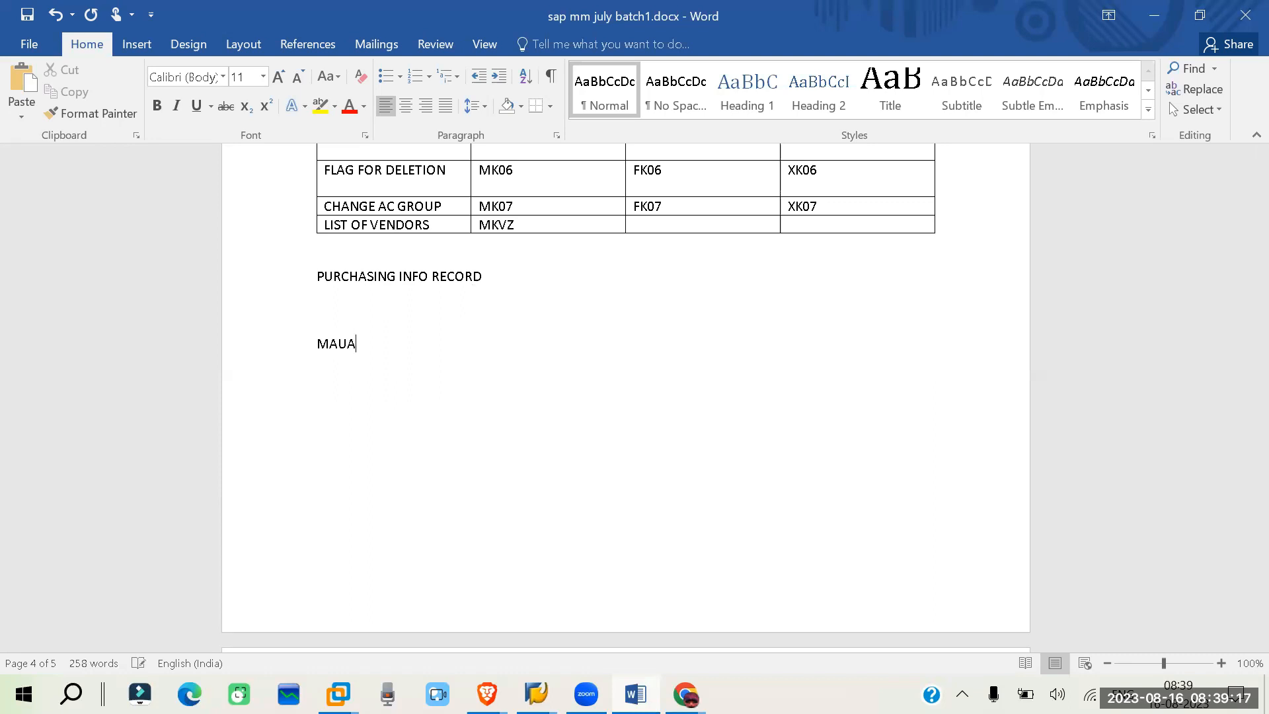
pyautogui.write('LLY-ME11')
pyautogui.press('Left')
pyautogui.press('Left')
pyautogui.write('N')
pyautogui.press('Right')
pyautogui.press('Right')
pyautogui.press('Right')
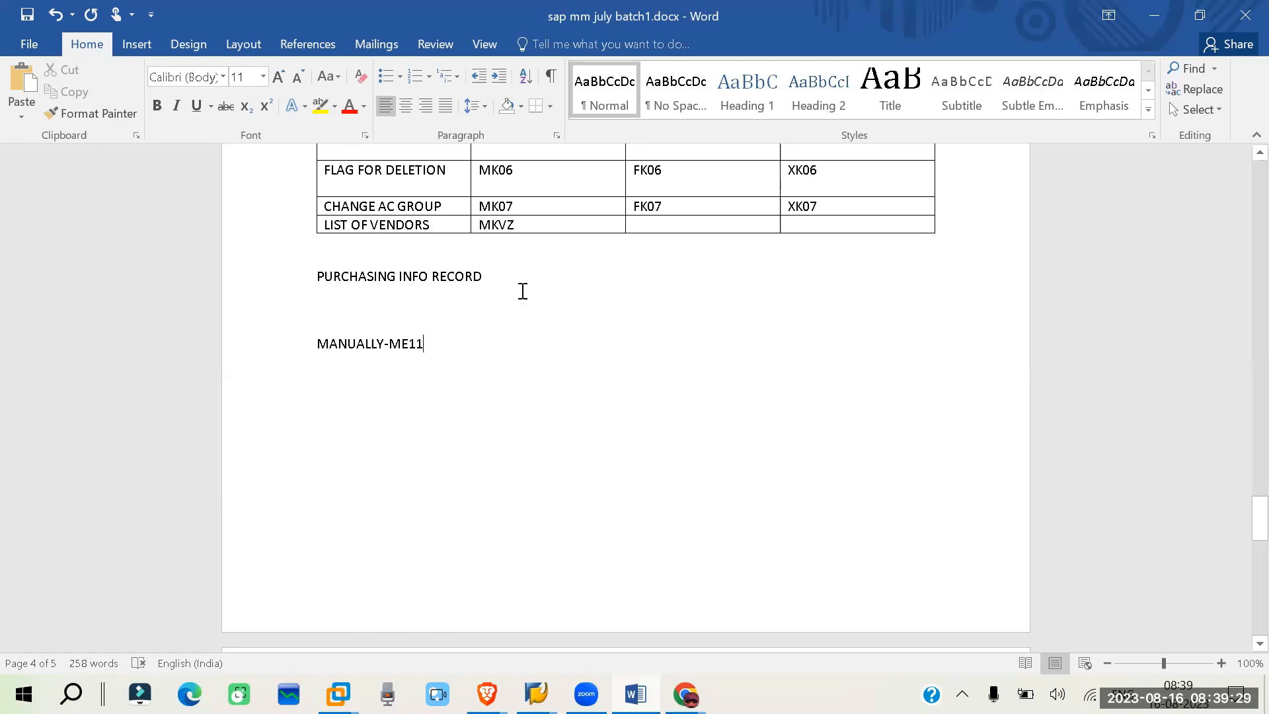
# - Add the line AUTOMATICLLY BY QUOTATION/PO beneath the MANUALLY-ME11 line
pyautogui.press('Return')
pyautogui.write('AUTOMATI')
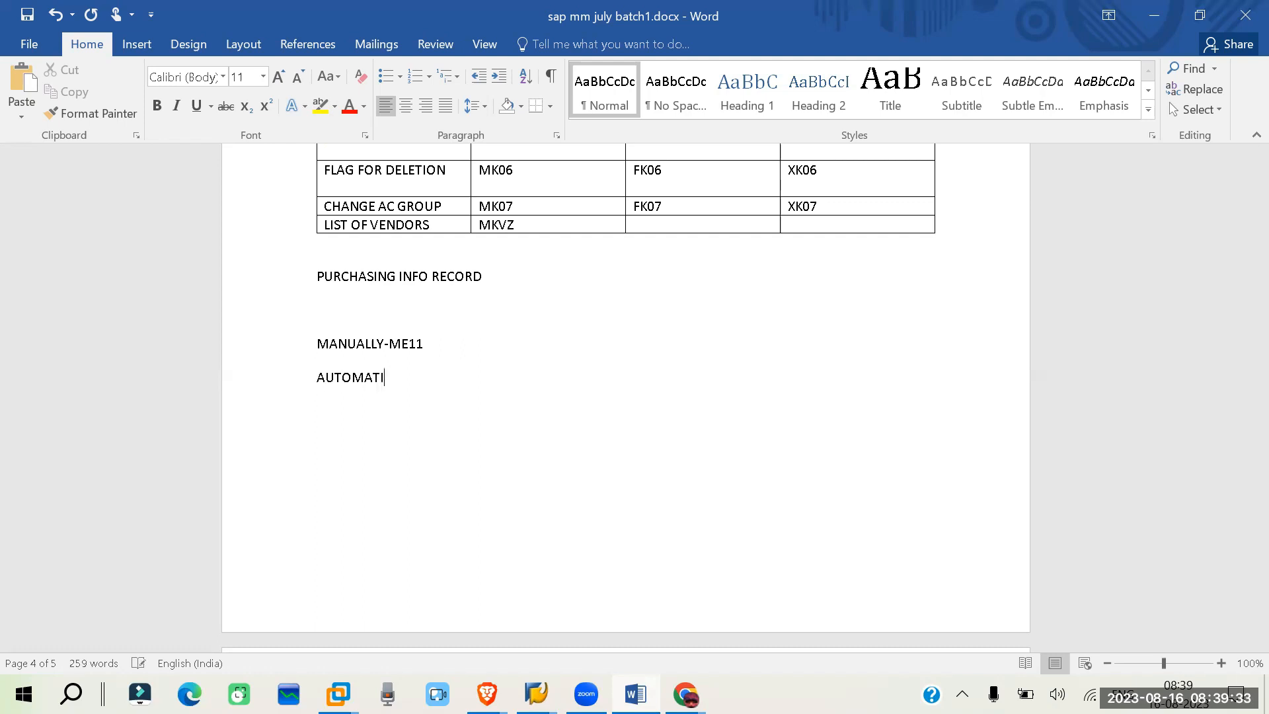
pyautogui.write('CLLY BY QUOTATION')
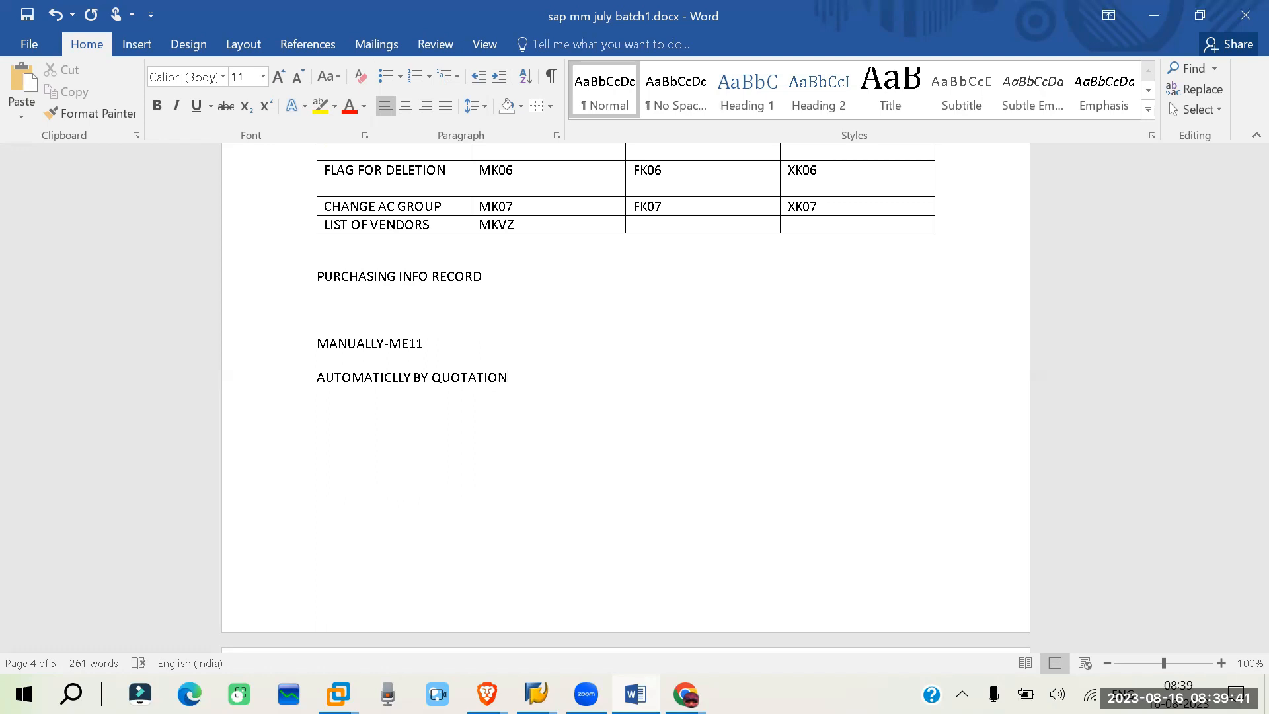
pyautogui.write('/PO')
# - Add the line 4 TYPES OF PURCHASE INFORECORD beneath the quotation/PO line
pyautogui.write('4 TY')
pyautogui.write('PES OF')
pyautogui.write(' PUR')
pyautogui.write('CHASE')
pyautogui.write(' INFO')
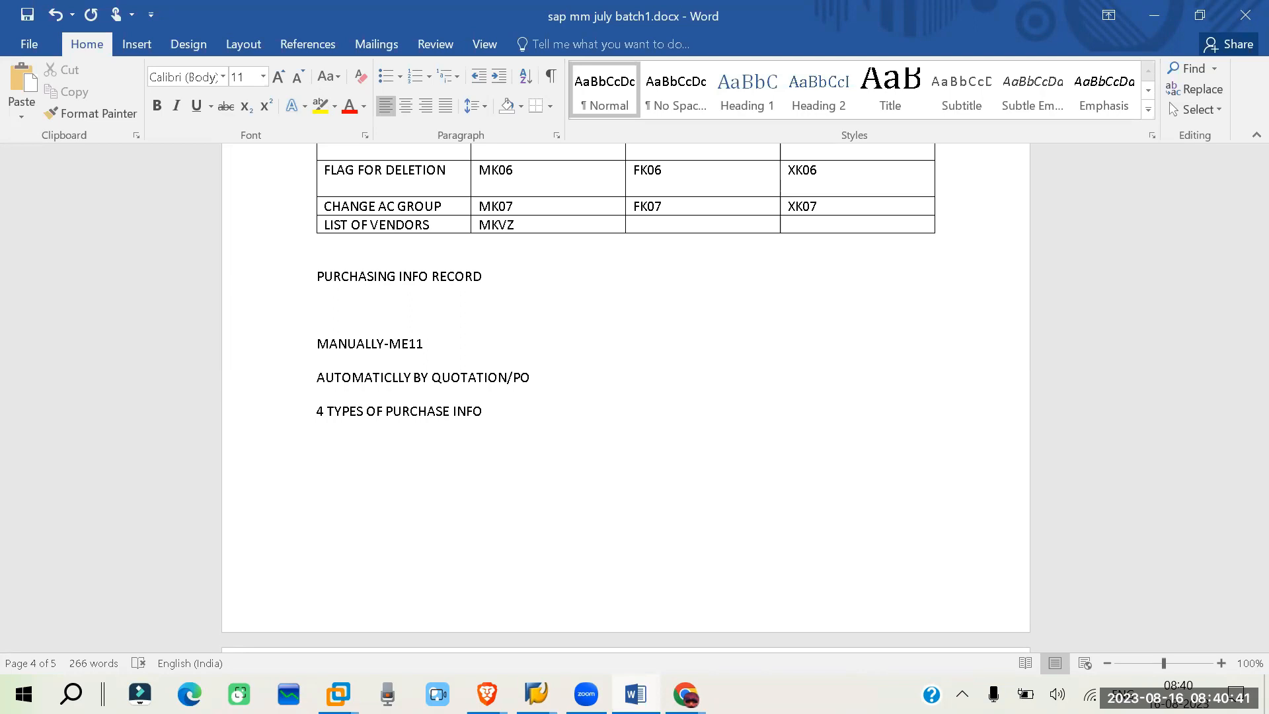
pyautogui.write('RECORD')
# - List STANDARD, SUBCONTRACTING, CONSIGNMENT and PIPELINE on separate lines beneath the info record types line
pyautogui.press('Return')
pyautogui.write('STANDARD ')
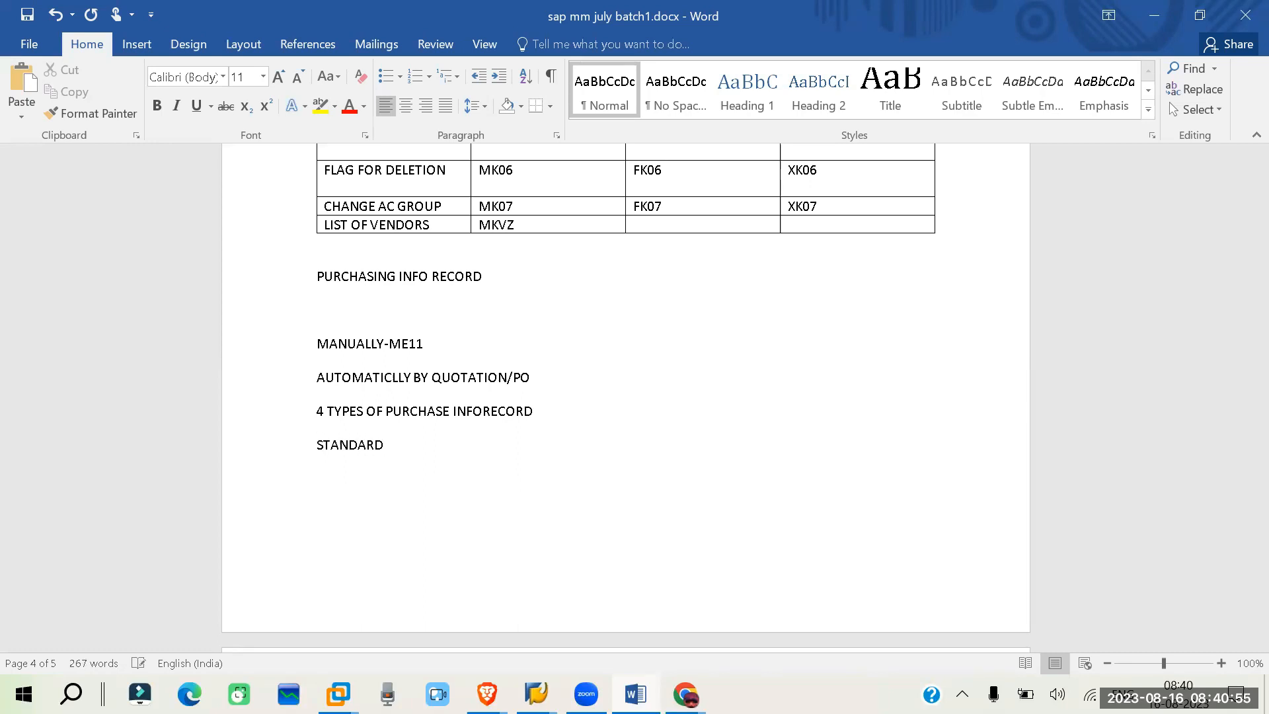
pyautogui.write('SUBCONTRACTING')
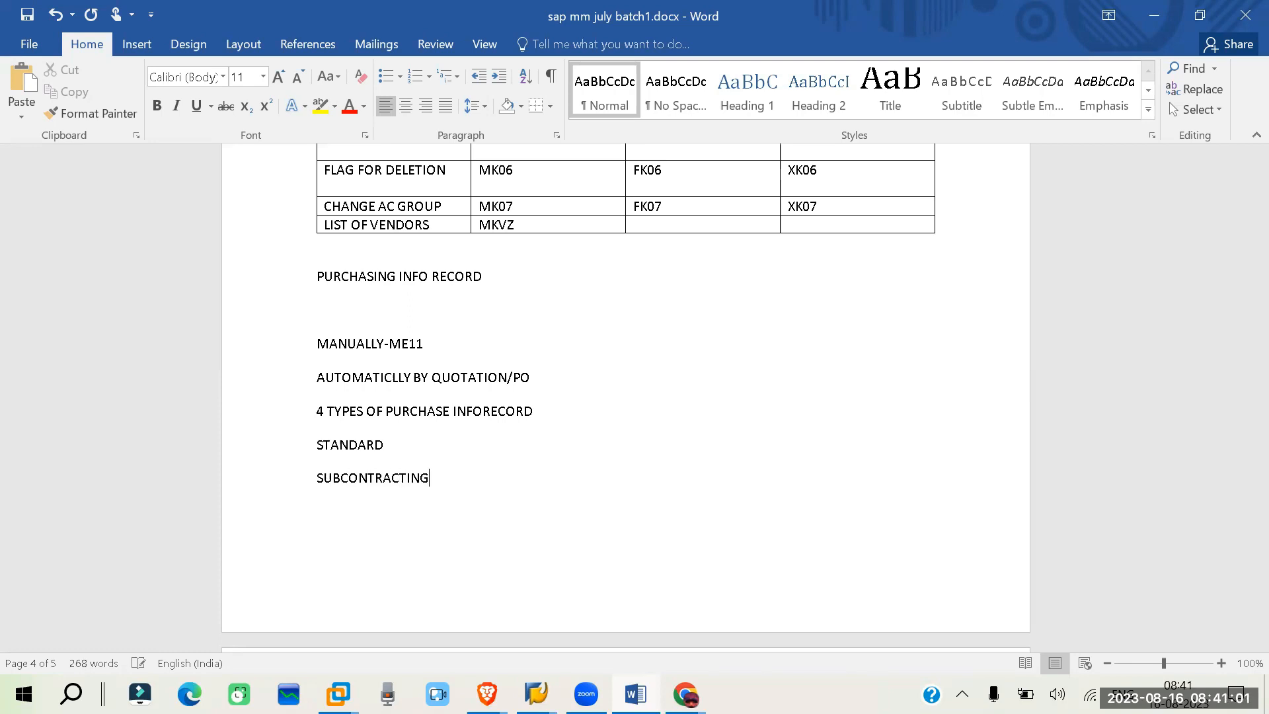
pyautogui.press('Return')
pyautogui.write('CONSIGNMENT')
pyautogui.scroll(-3, 625, 397)
pyautogui.press('Return')
pyautogui.write('PIPELINE')
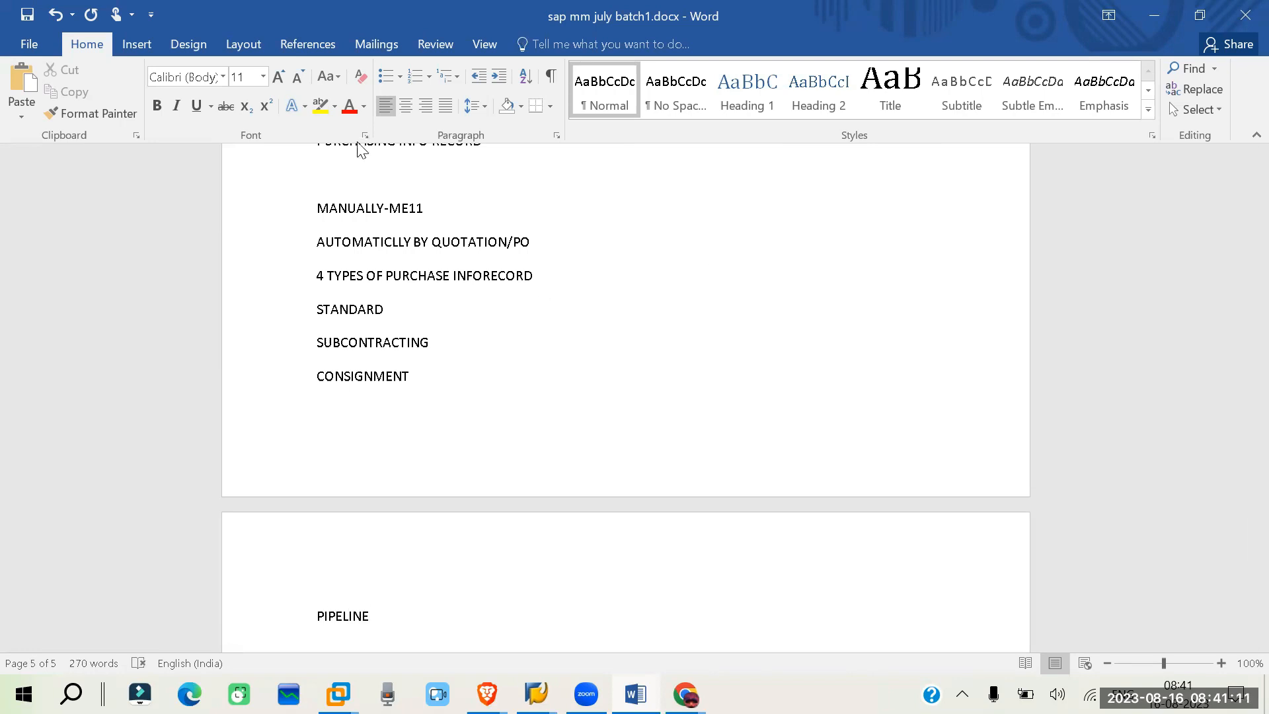
# - Remove the blank line above MANUALLY-ME11 and make the line 4 TYPES OF PURCHASE INFORECORD bold
pyautogui.click(341, 176)
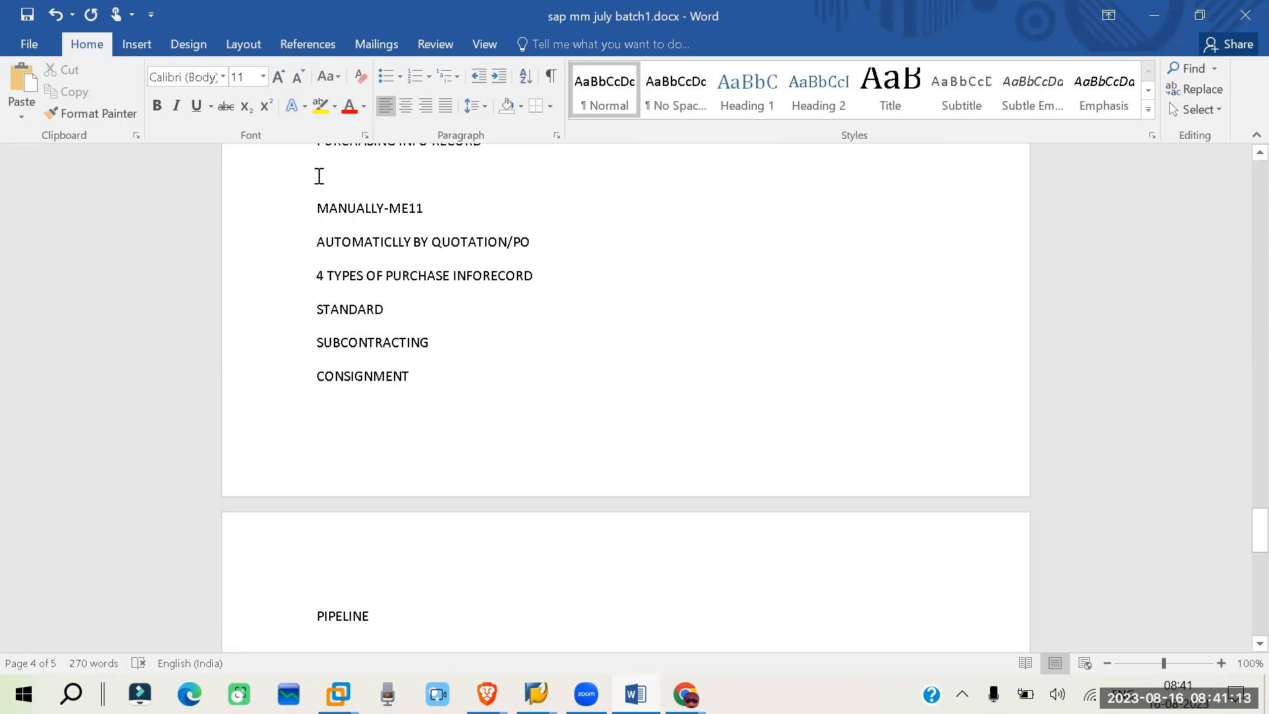
pyautogui.press('BackSpace')
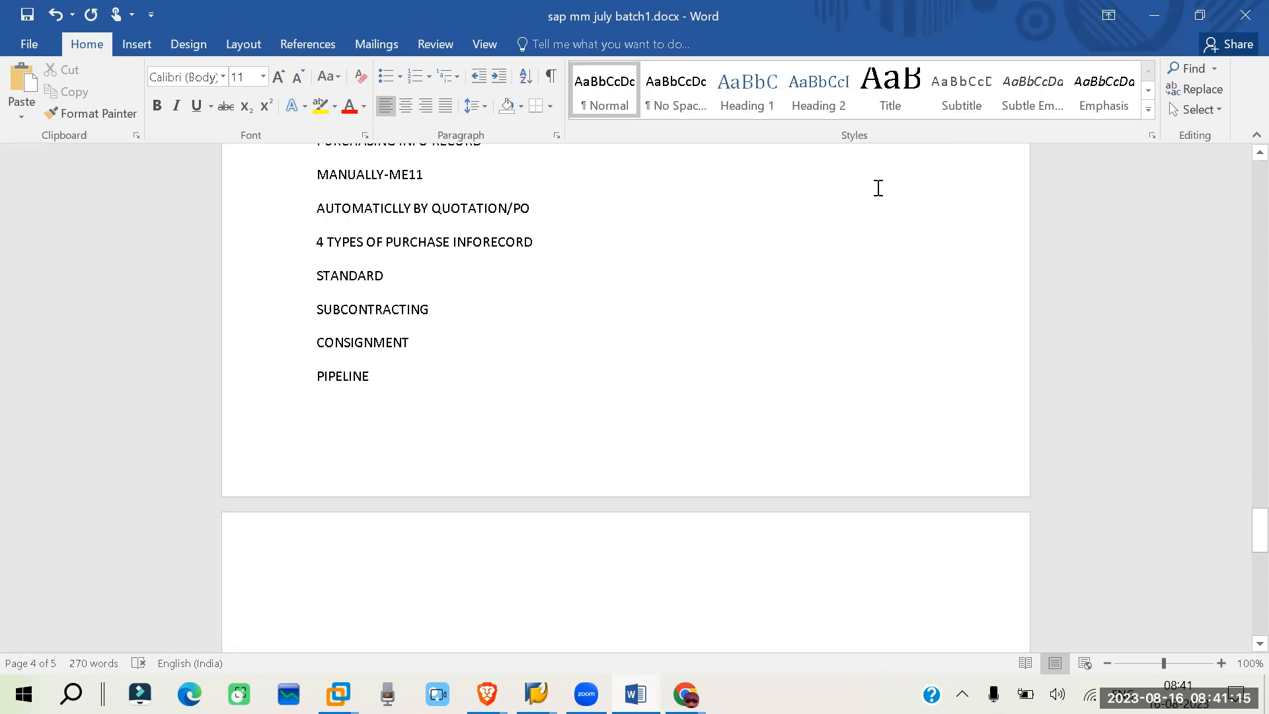
pyautogui.moveTo(323, 246); pyautogui.dragTo(447, 399)
pyautogui.click(447, 399)
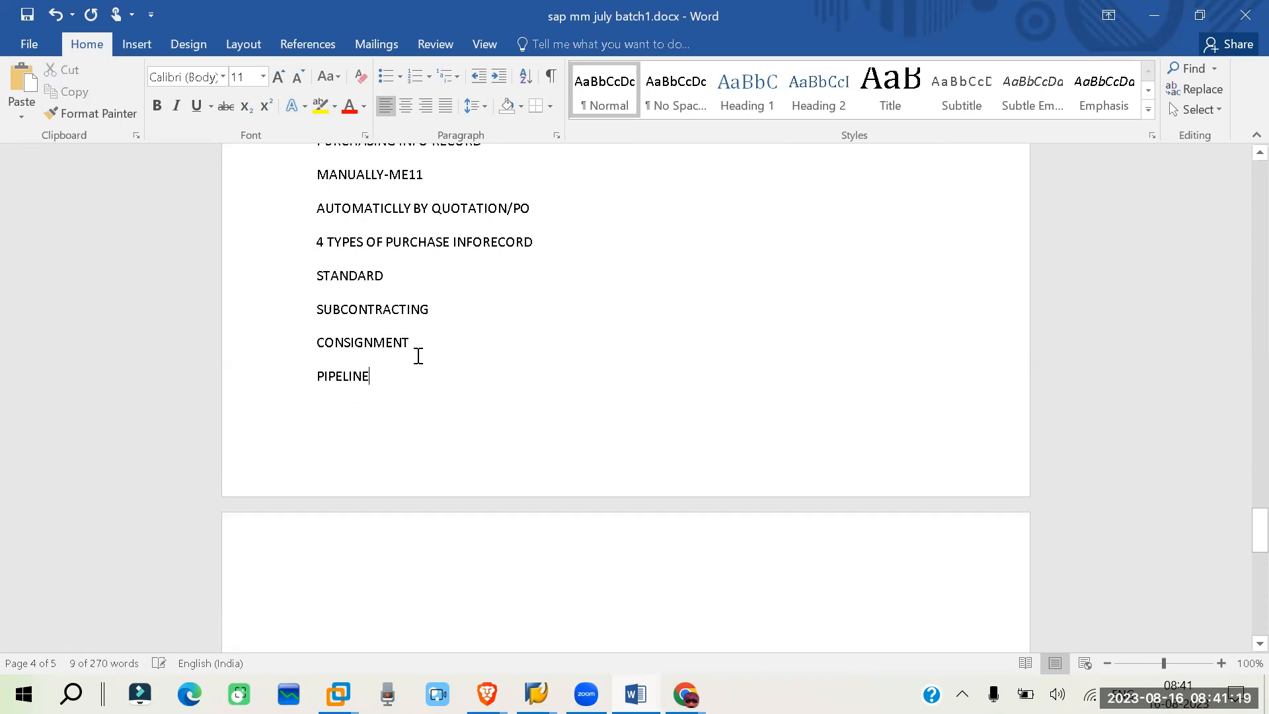
pyautogui.tripleClick(522, 250)
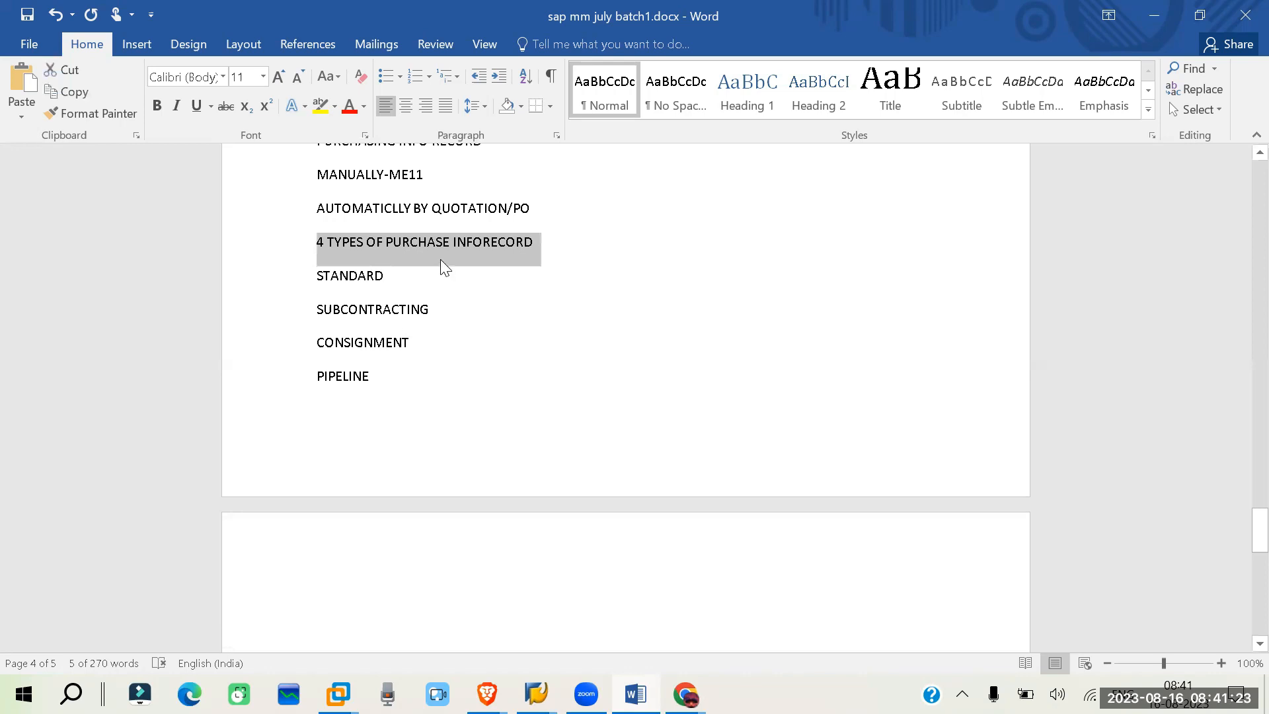
pyautogui.hotkey('ctrl', 'b')
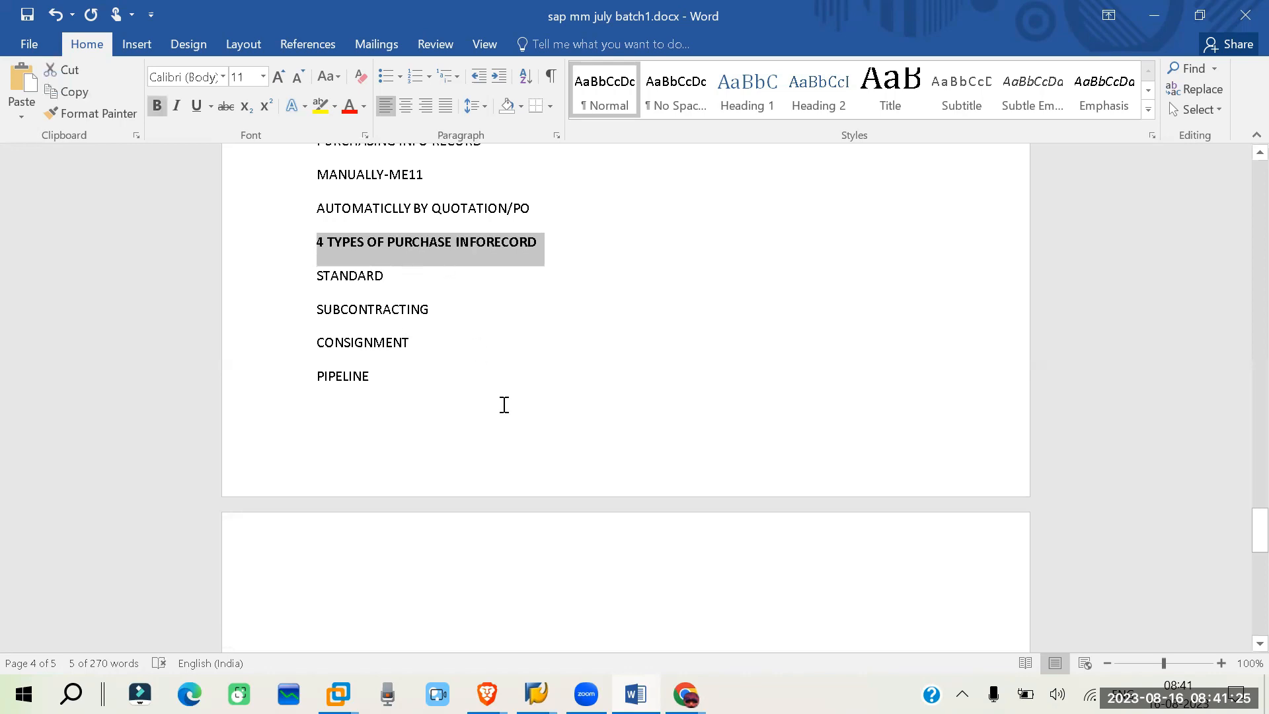
# - Make the MANUALLY-ME11 and AUTOMATICLLY BY QUOTATION/PO lines bold
pyautogui.scroll(3, 502, 403)
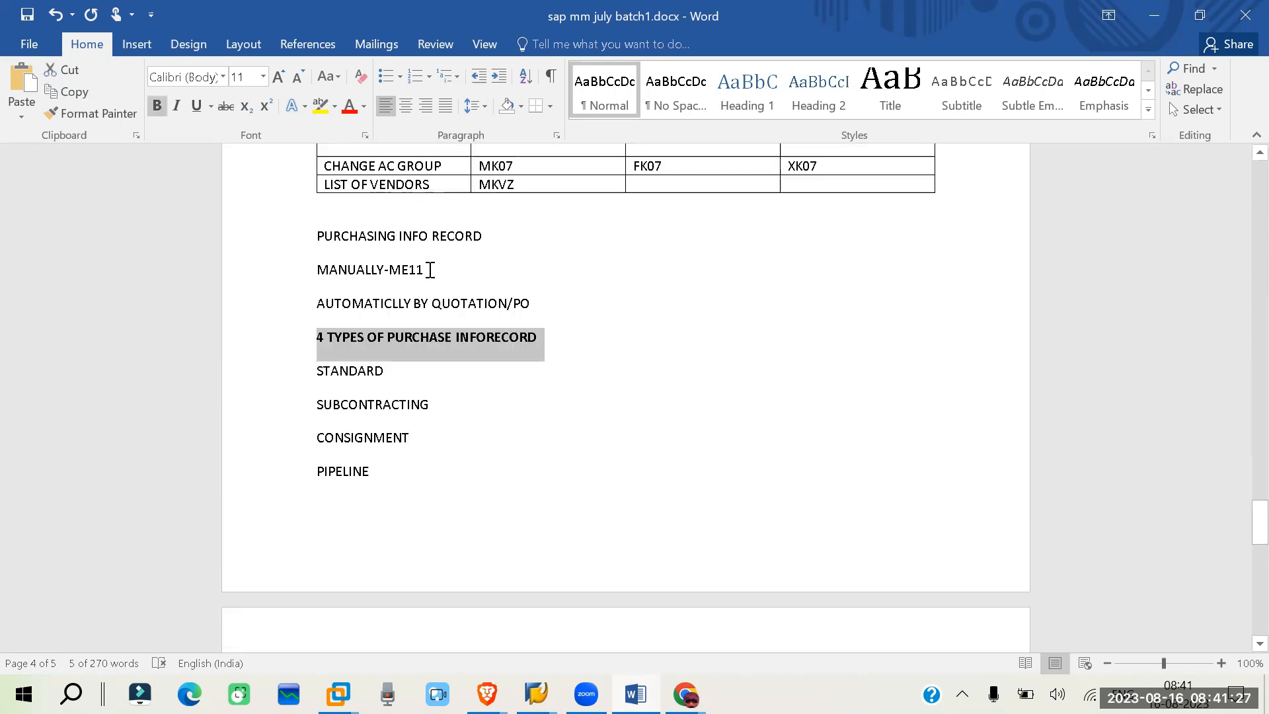
pyautogui.doubleClick(407, 270)
pyautogui.tripleClick(327, 273)
pyautogui.hotkey('ctrl', 'b')
pyautogui.moveTo(538, 302); pyautogui.dragTo(319, 317)
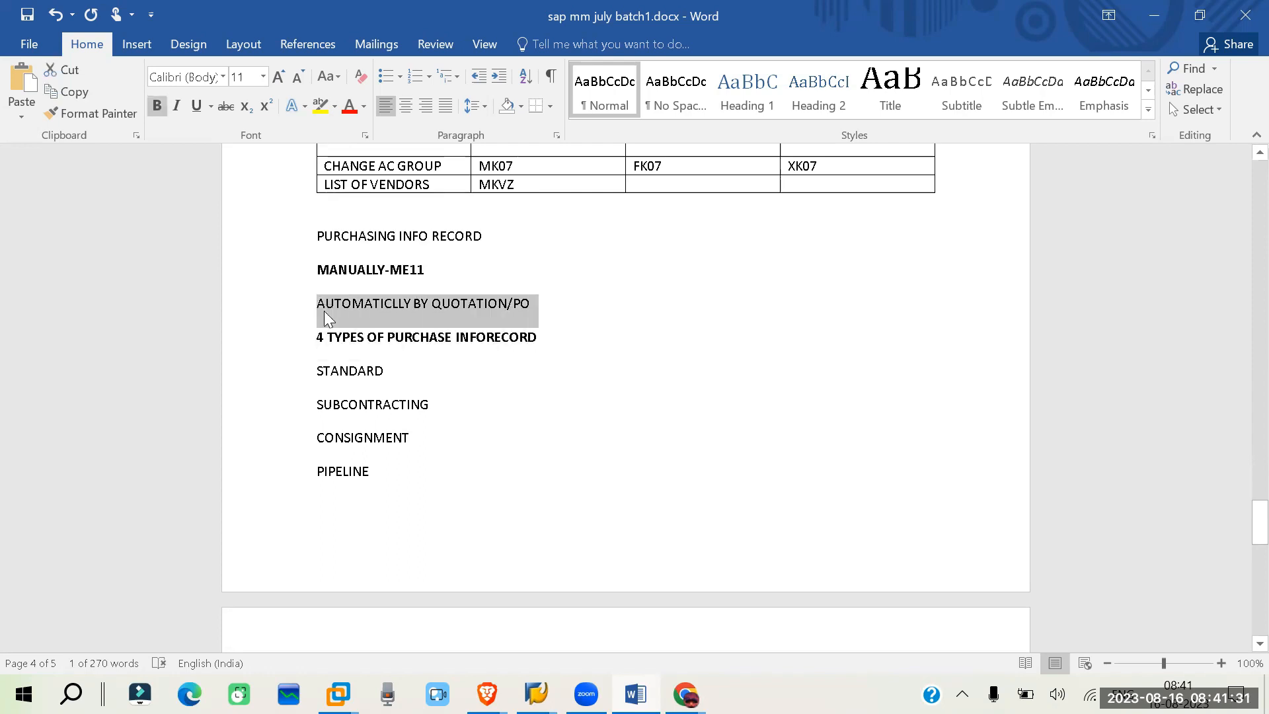
pyautogui.hotkey('ctrl', 'b')
pyautogui.click(453, 344)
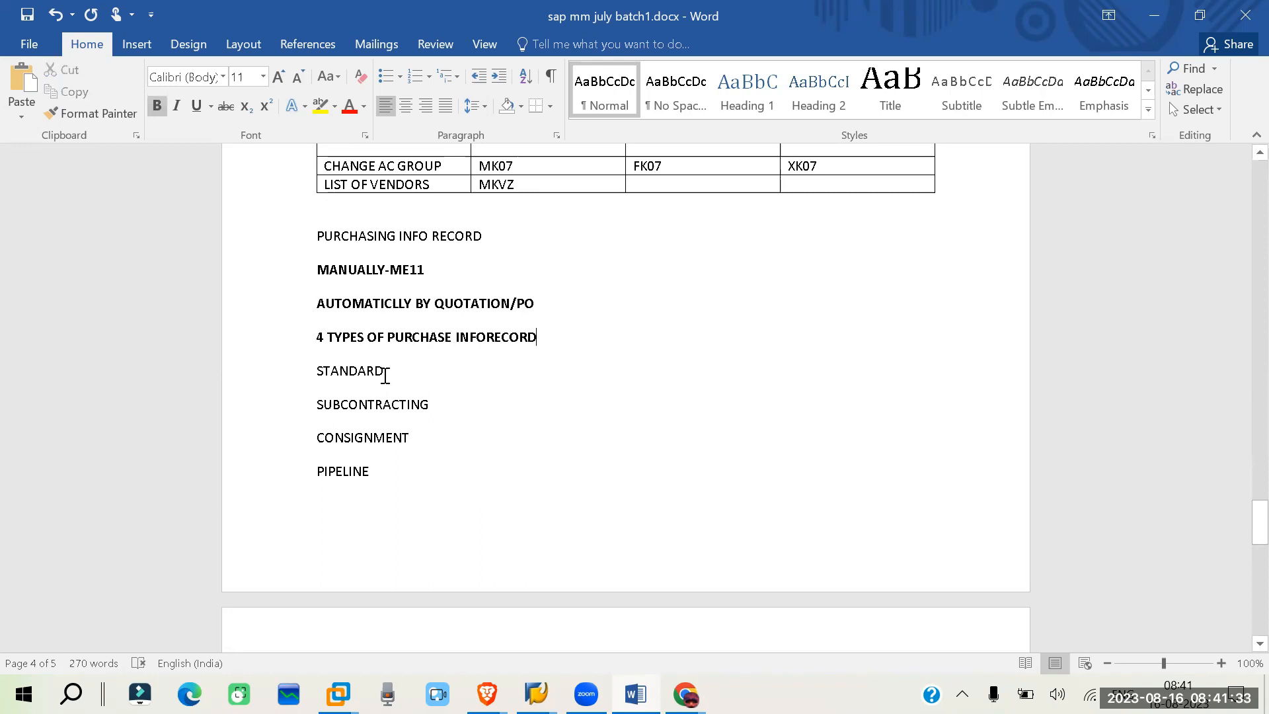
pyautogui.moveTo(315, 358); pyautogui.dragTo(311, 371)
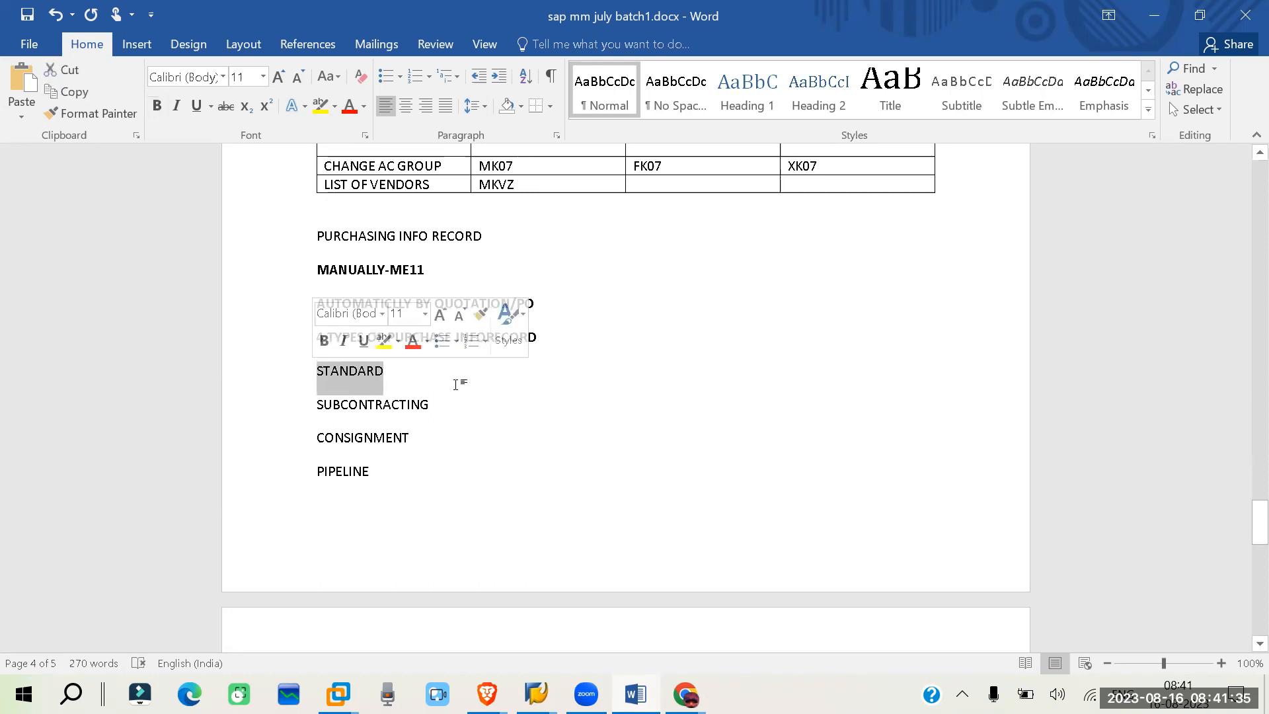
pyautogui.scroll(-3, 489, 383)
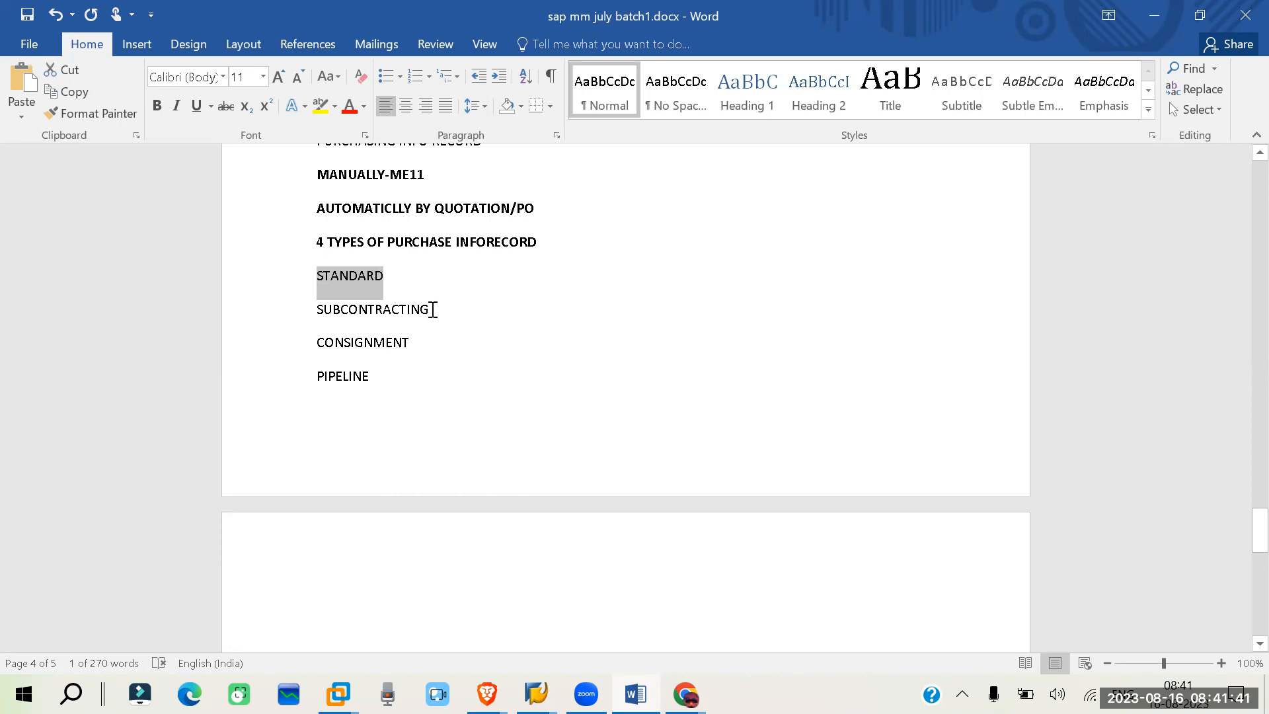
pyautogui.click(430, 309)
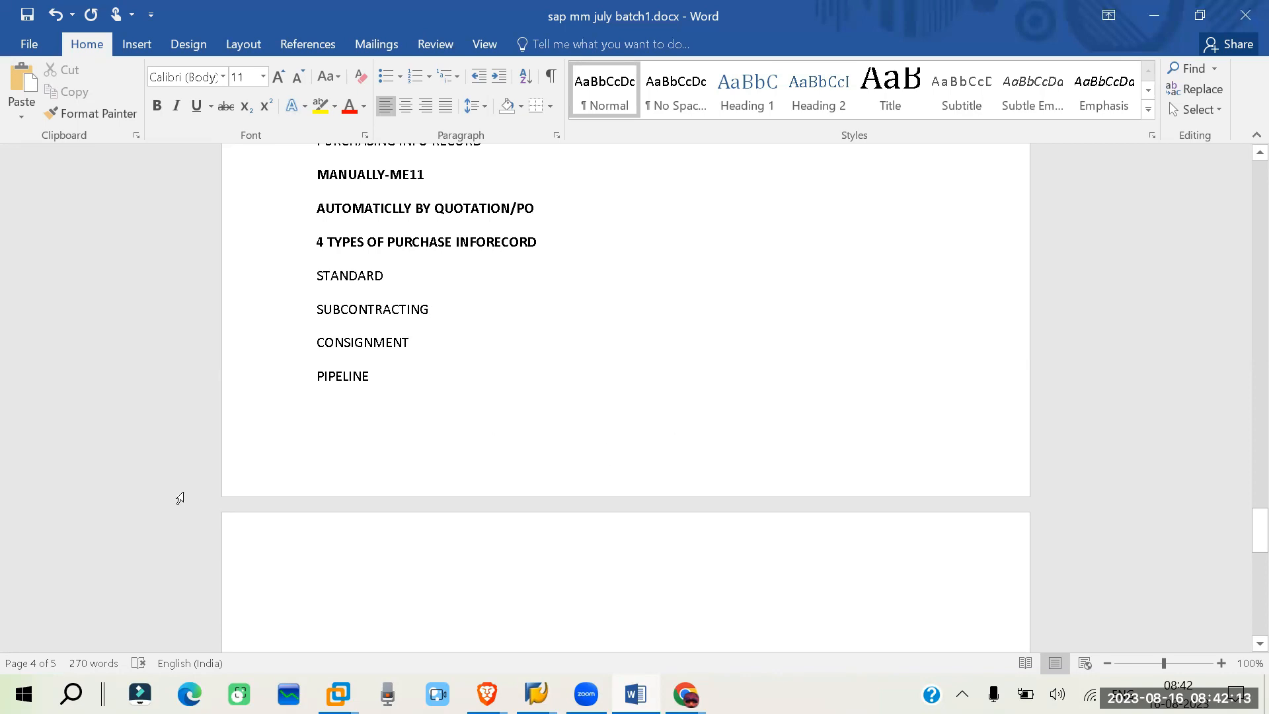
# - Switch to the SAP goods receipt session, start transaction ME11 there and go to the Material entry
pyautogui.click(536, 694)
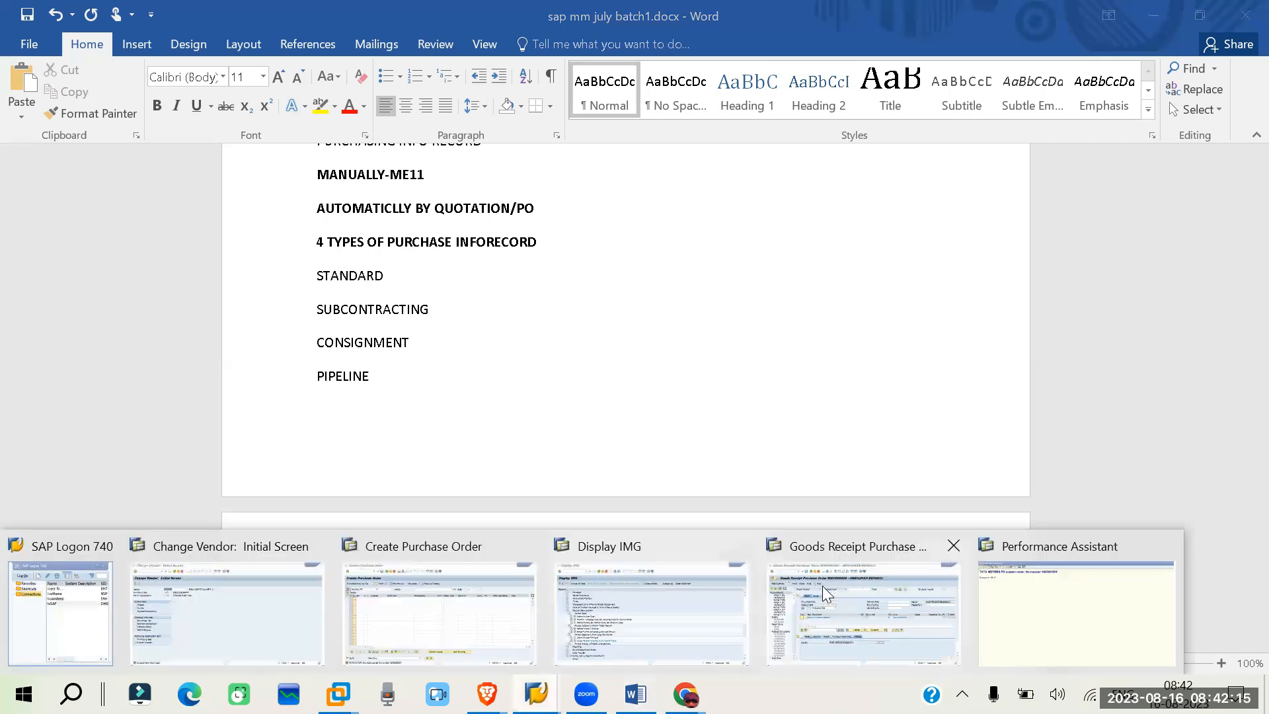
pyautogui.click(859, 644)
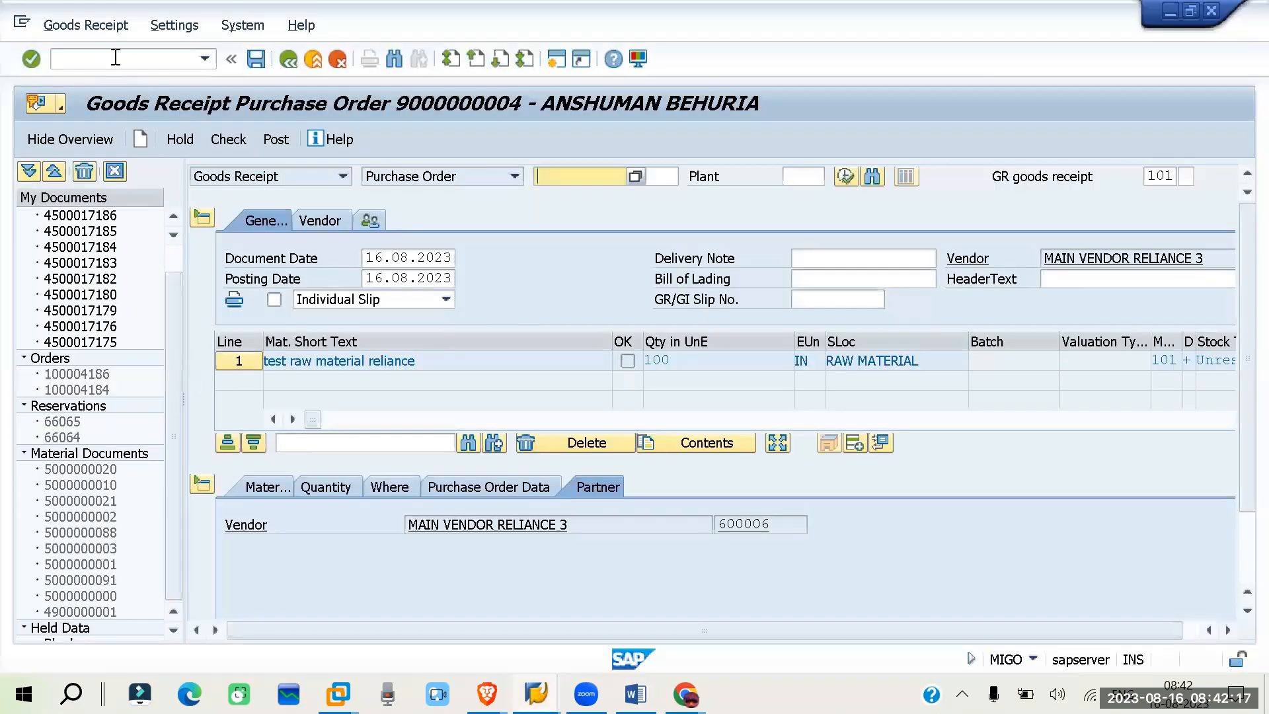
pyautogui.write('/N')
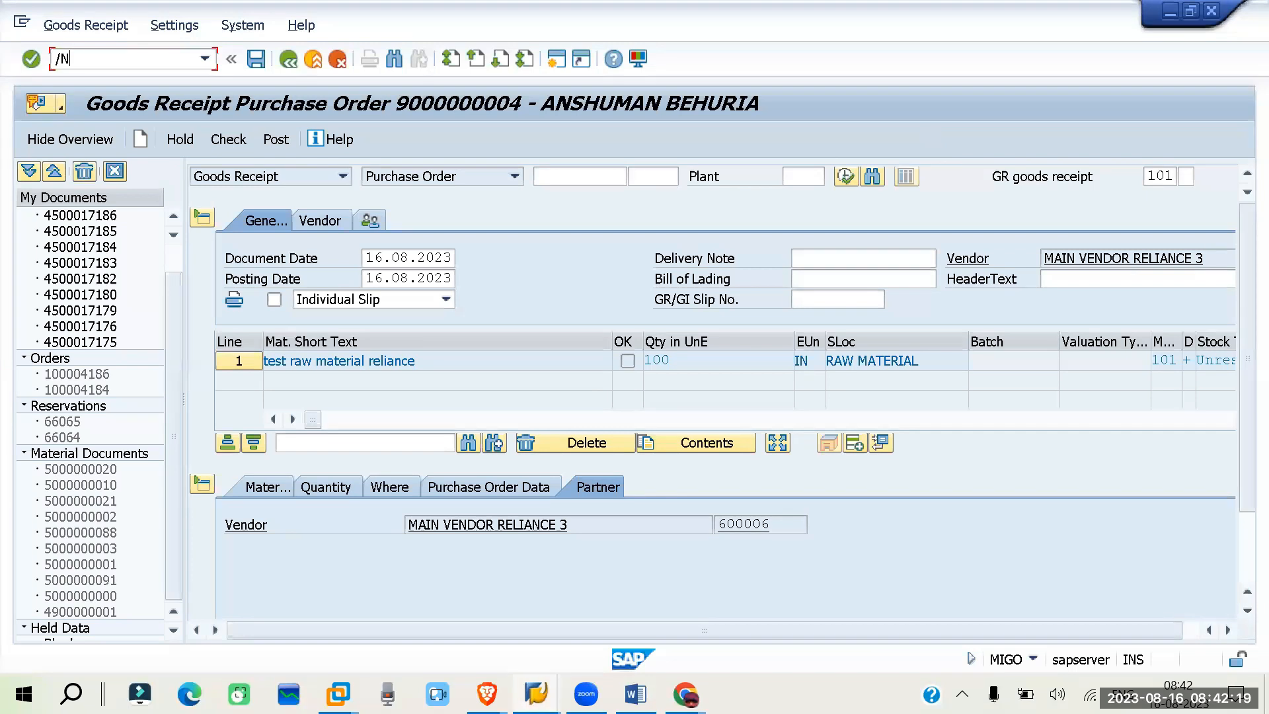
pyautogui.write('ME11')
pyautogui.press('Return')
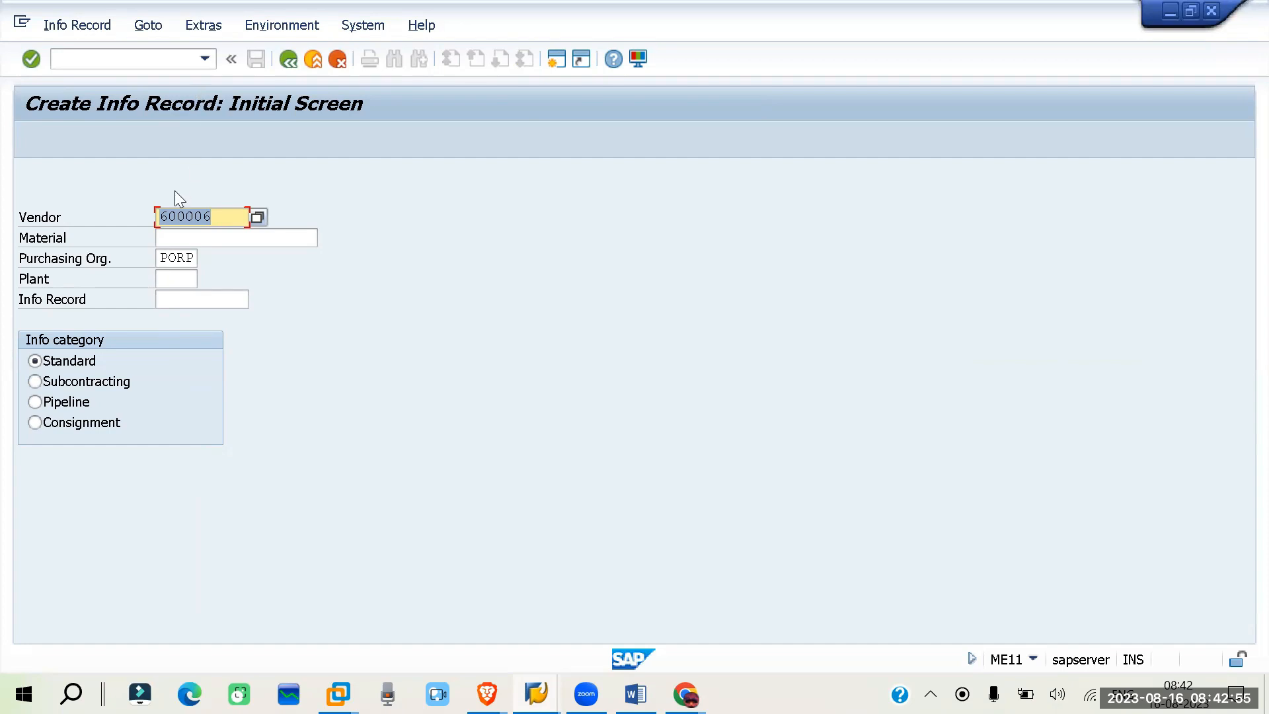
pyautogui.click(164, 239)
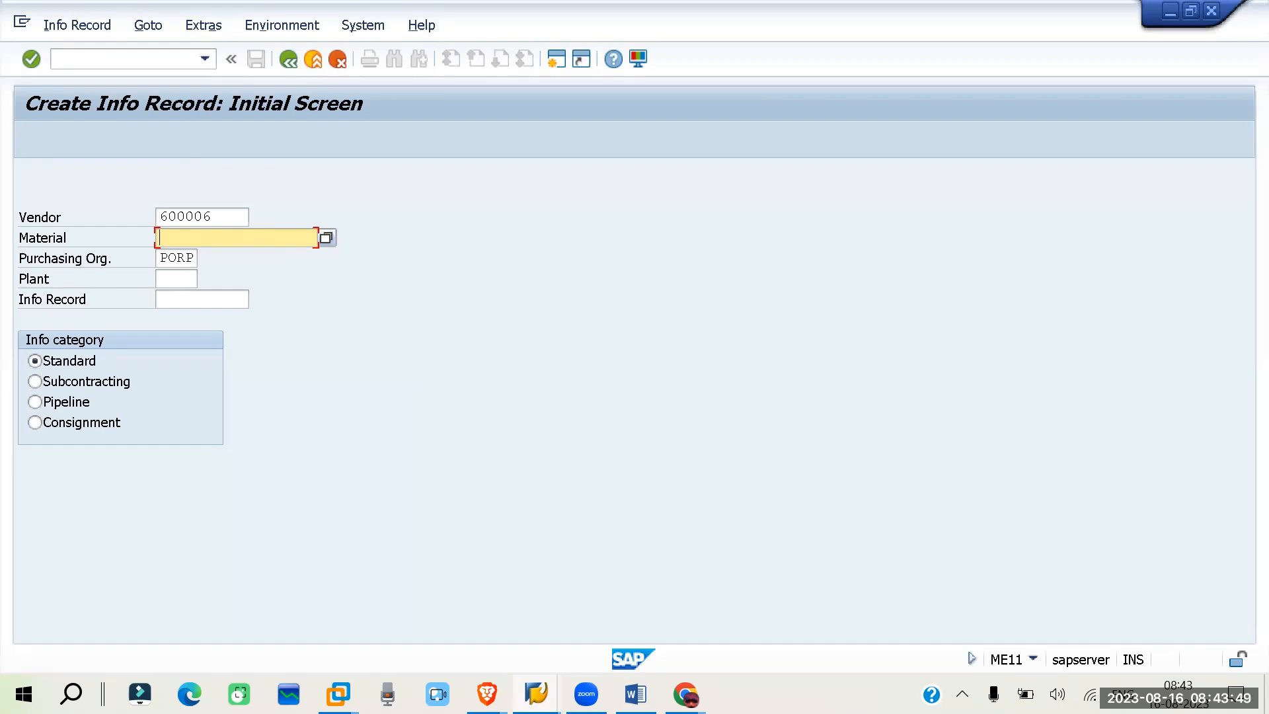
pyautogui.moveTo(684, 694)
pyautogui.click(755, 619)
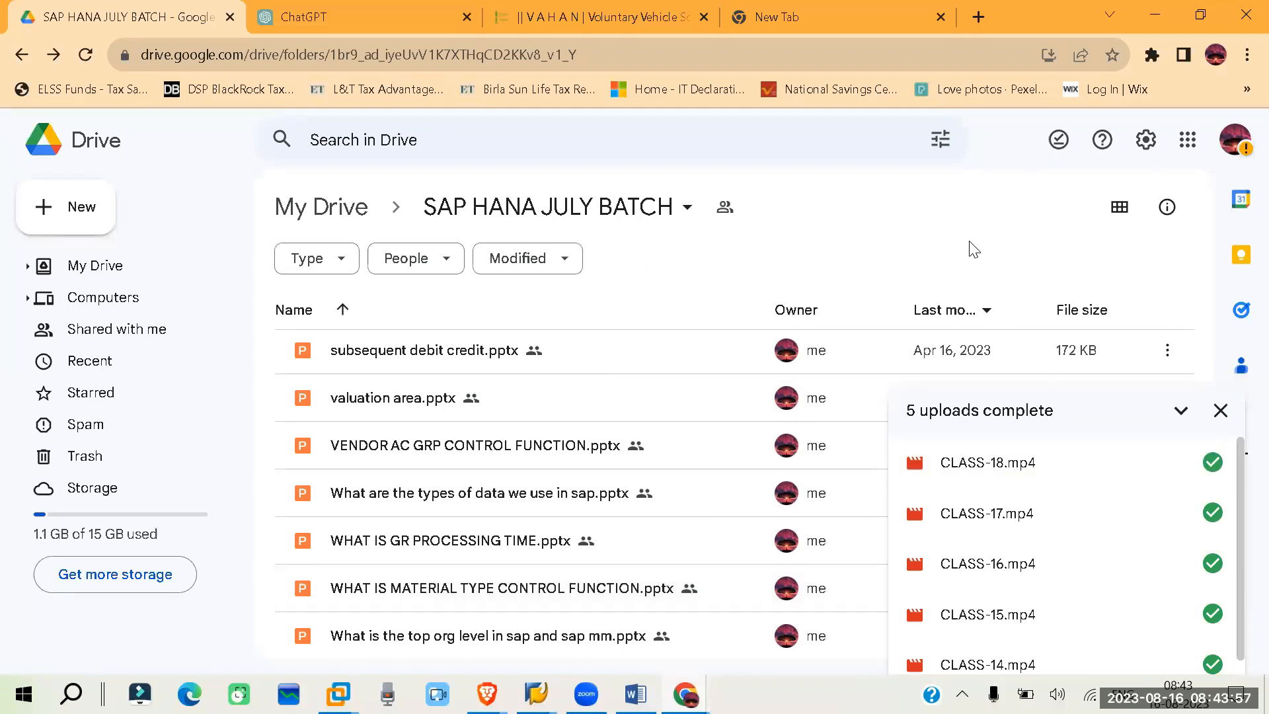
pyautogui.click(1153, 17)
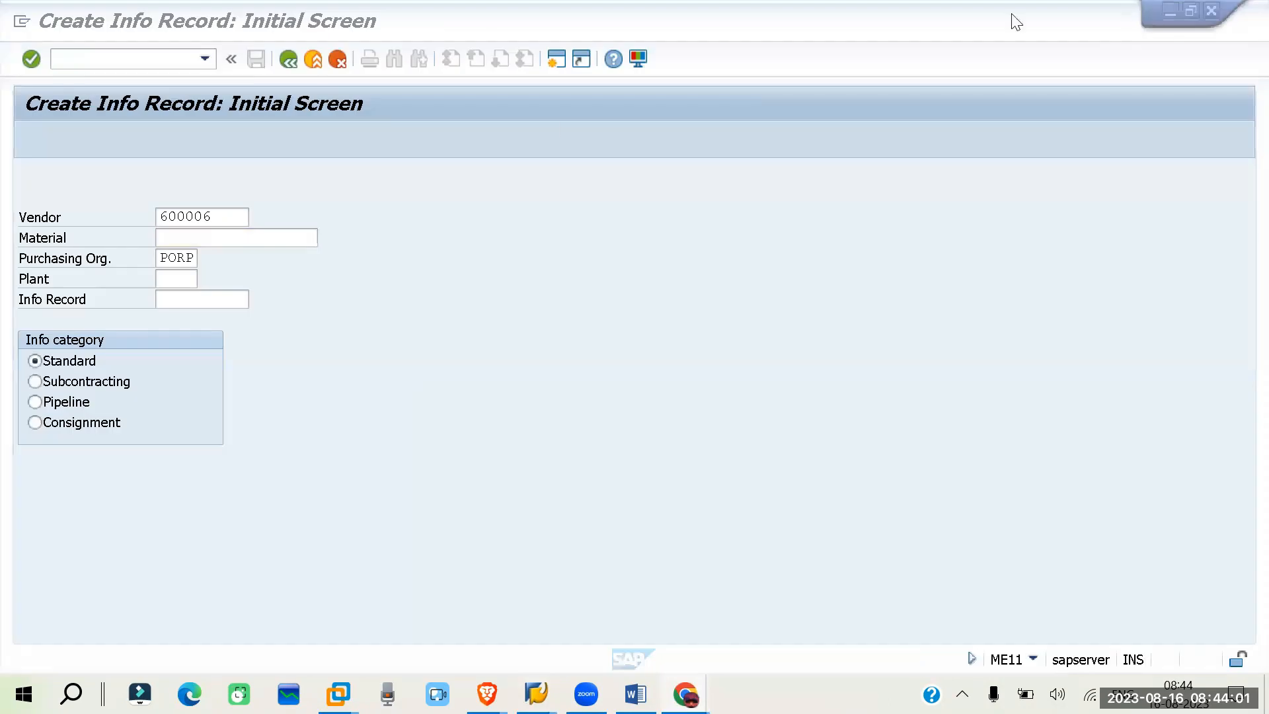